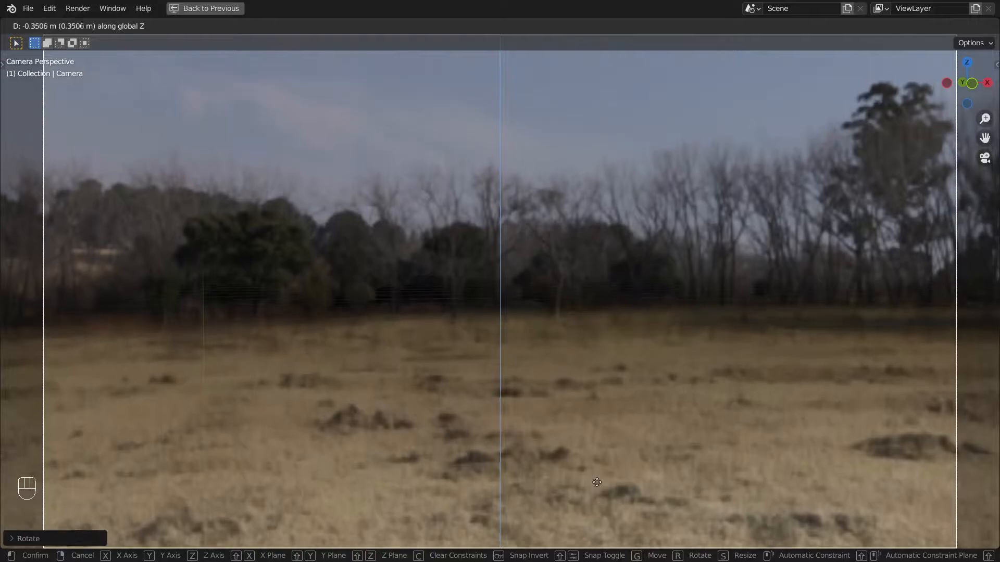
Move the camera down about 0.35 m along the global Z axis
click(584, 458)
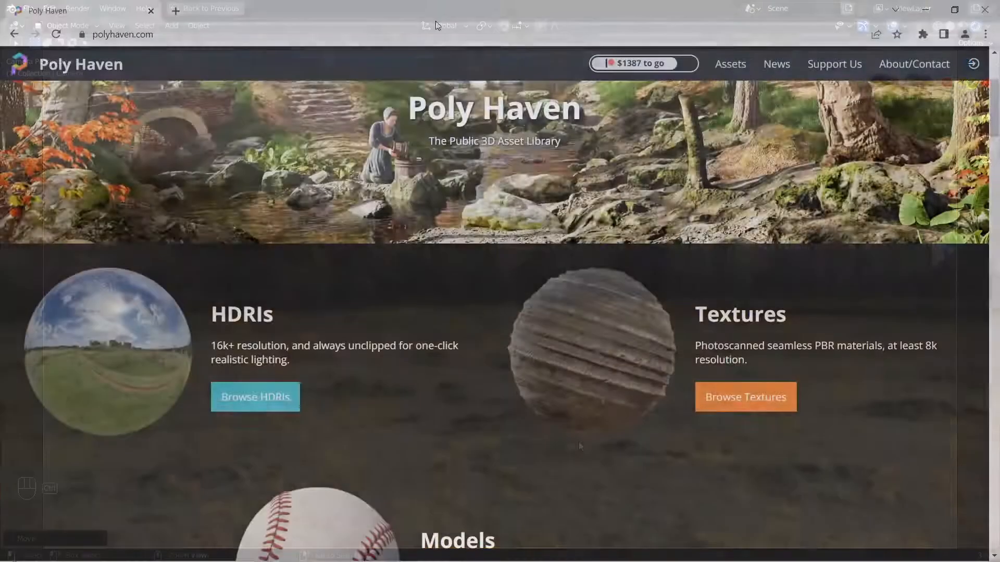
Switch to the Poly Haven site, browse its HDRIs and view the Ehingen Hillside asset page
scroll(424, 139, up, 3)
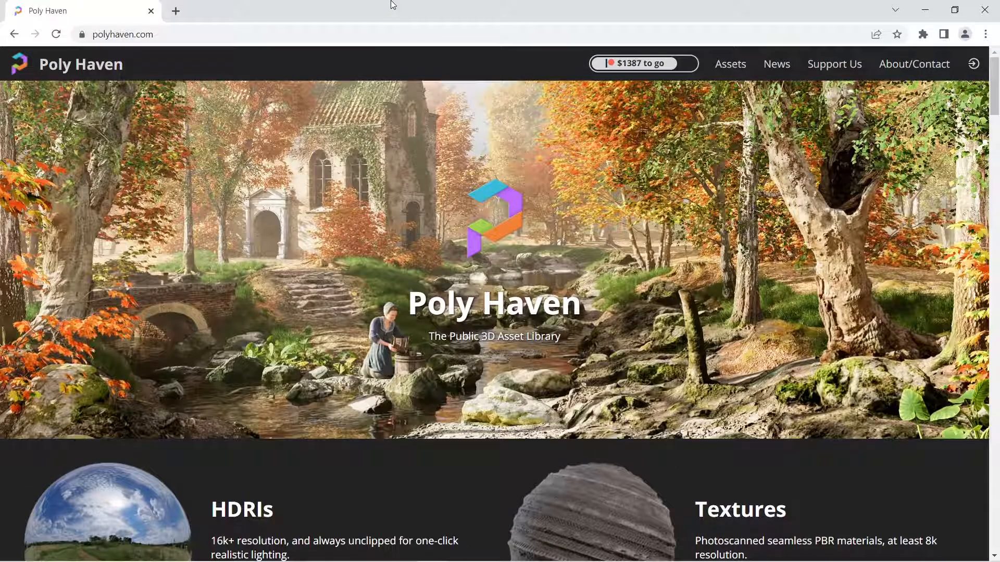
scroll(308, 160, down, 1)
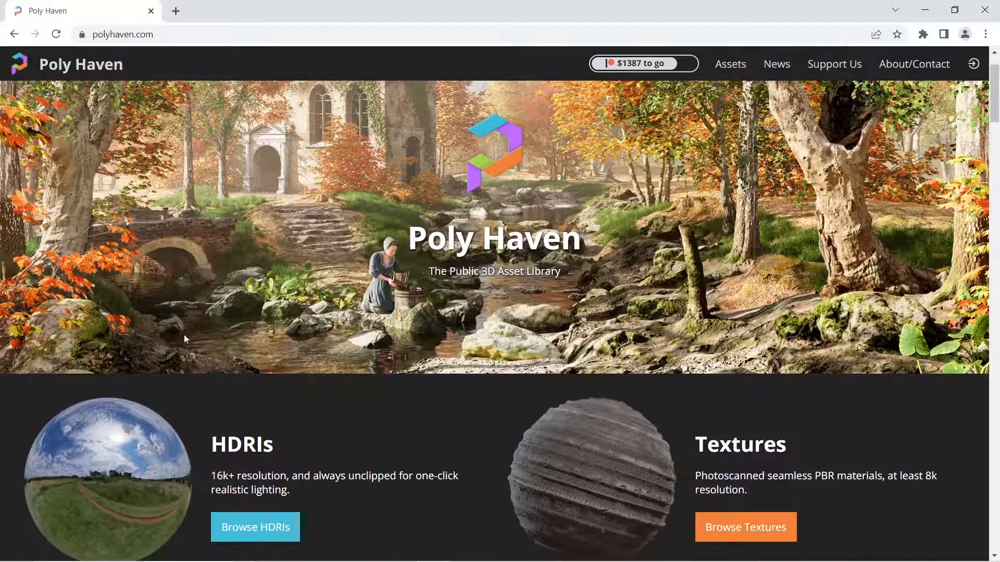
click(155, 428)
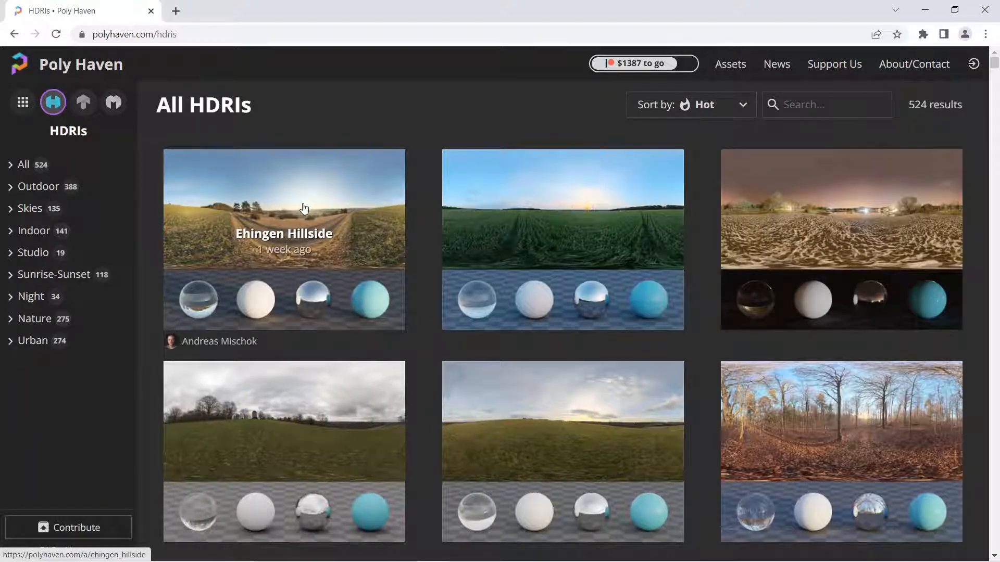
click(304, 208)
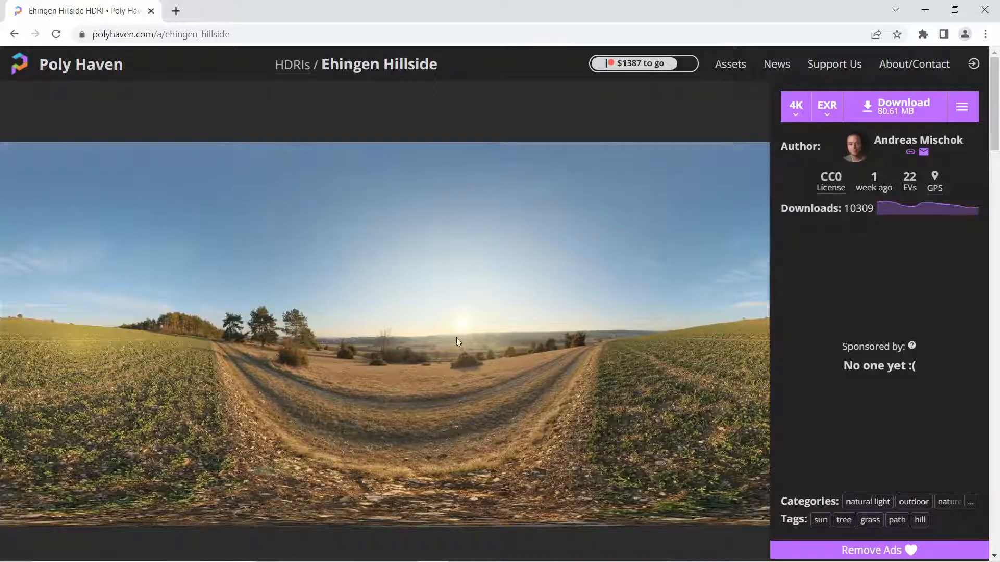
scroll(461, 338, down, 4)
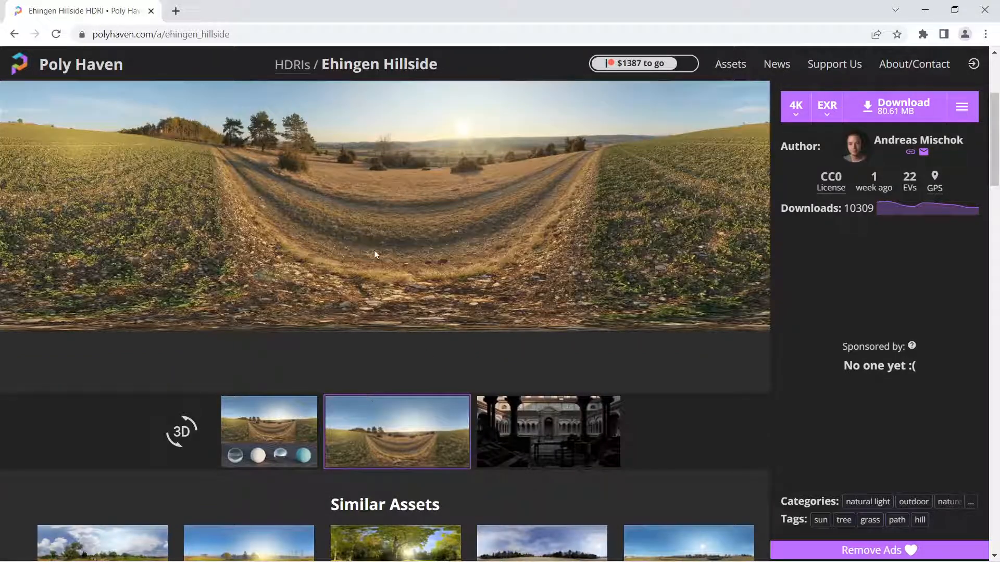
scroll(408, 223, up, 3)
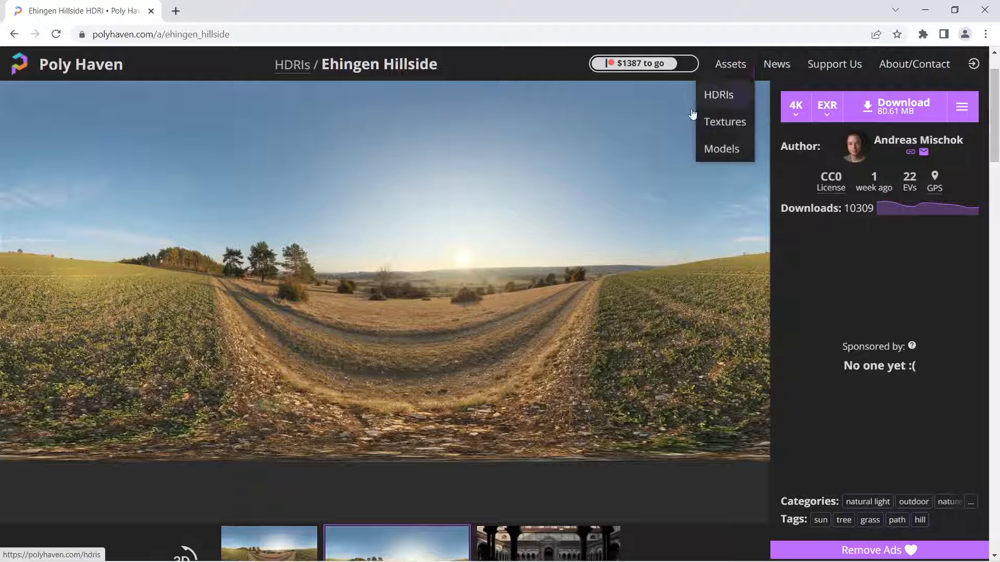
Search the HDRI library for "dry field" and download the Dry Field HDRI as a 4K EXR
click(14, 34)
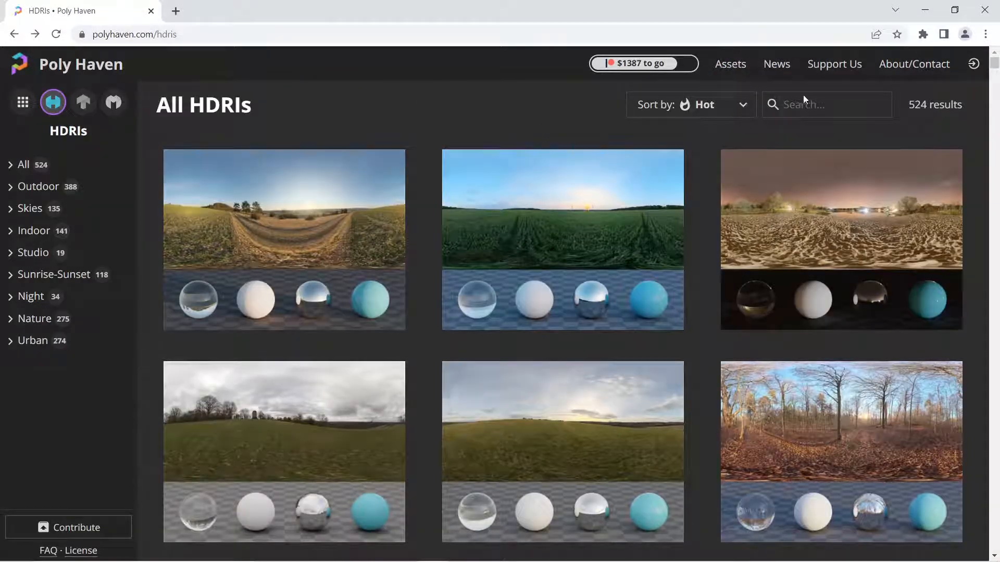
click(807, 100)
text(dry field)
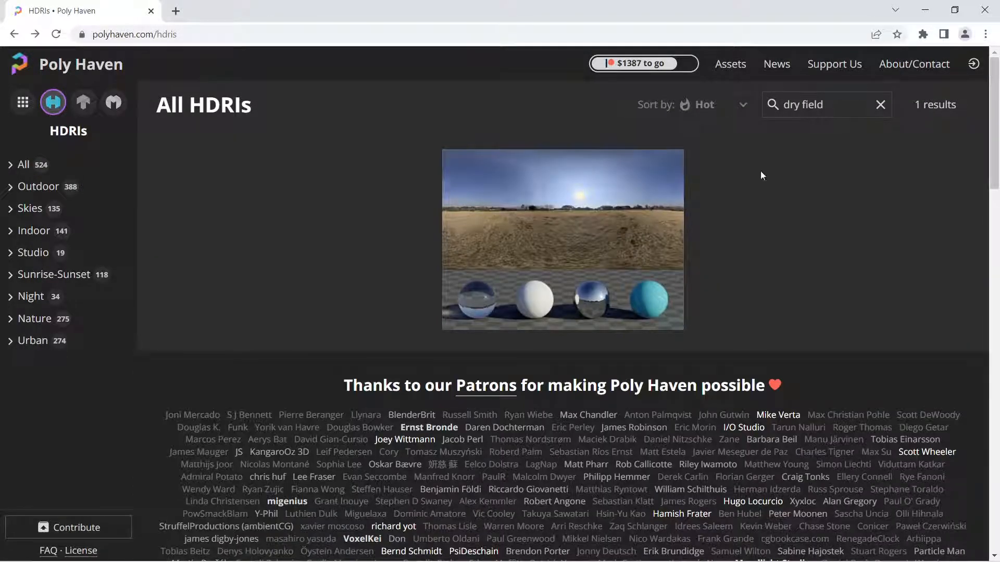
click(561, 227)
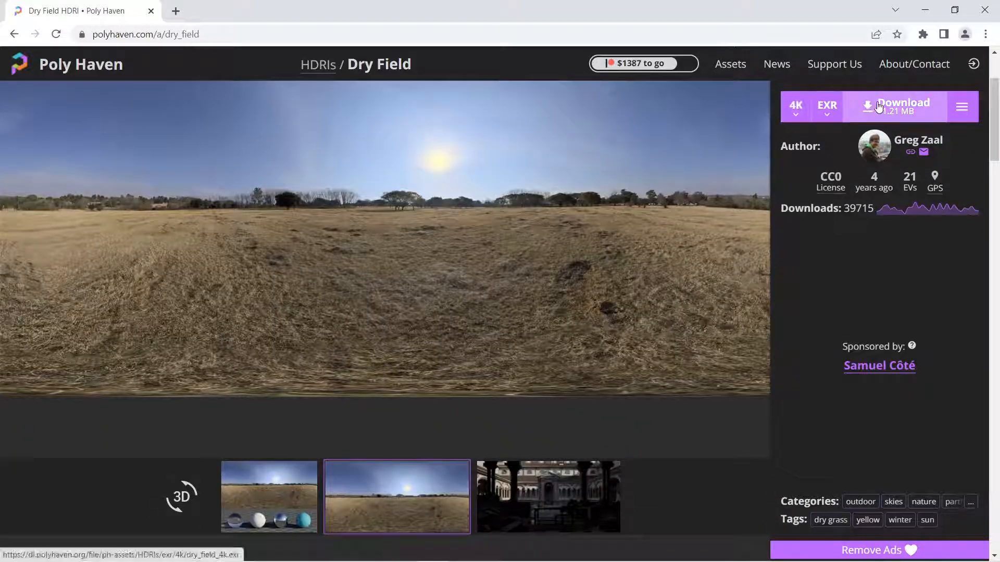
click(896, 106)
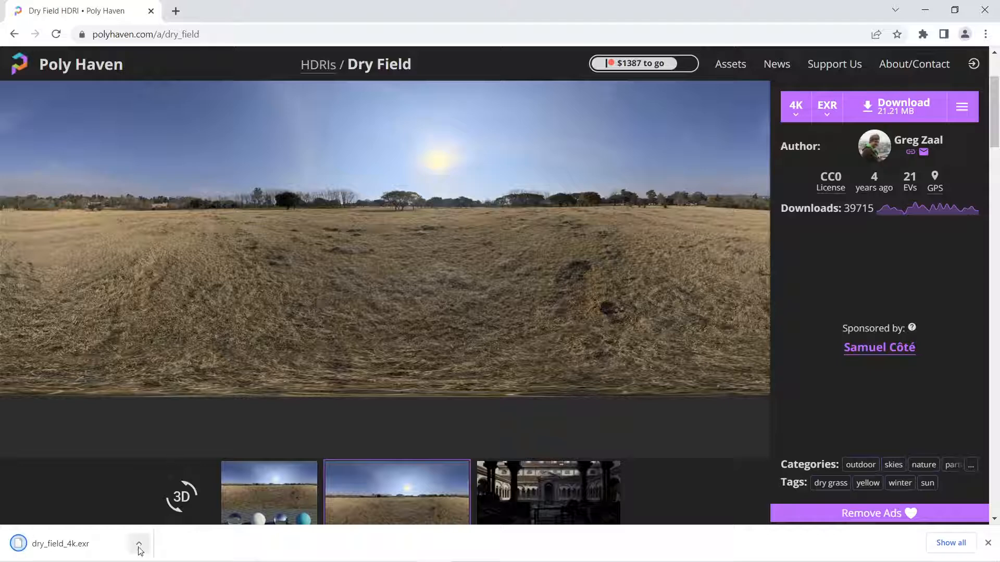
Return to the full HDRI list and browse through the available environments
click(15, 34)
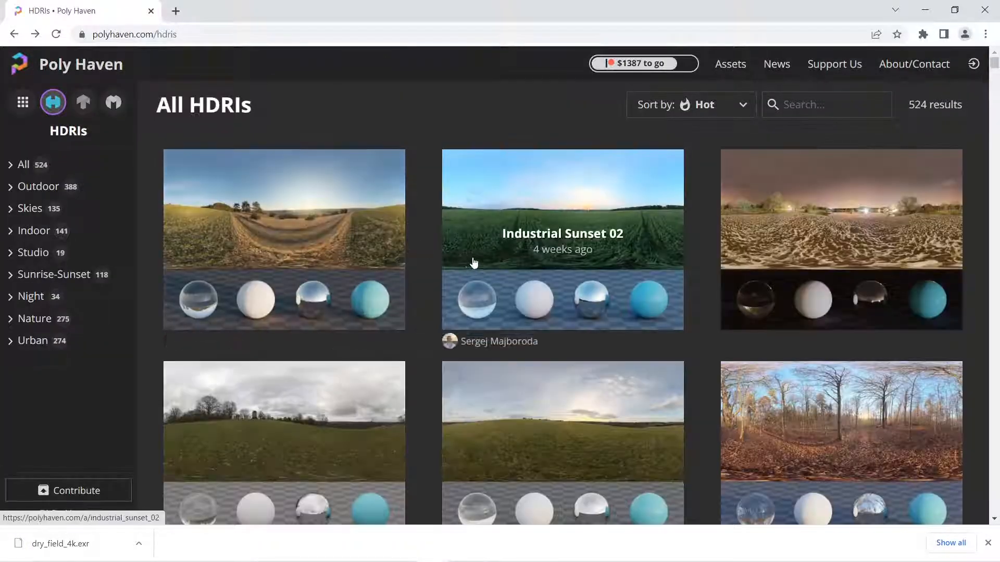
scroll(471, 265, down, 6)
scroll(475, 279, down, 1)
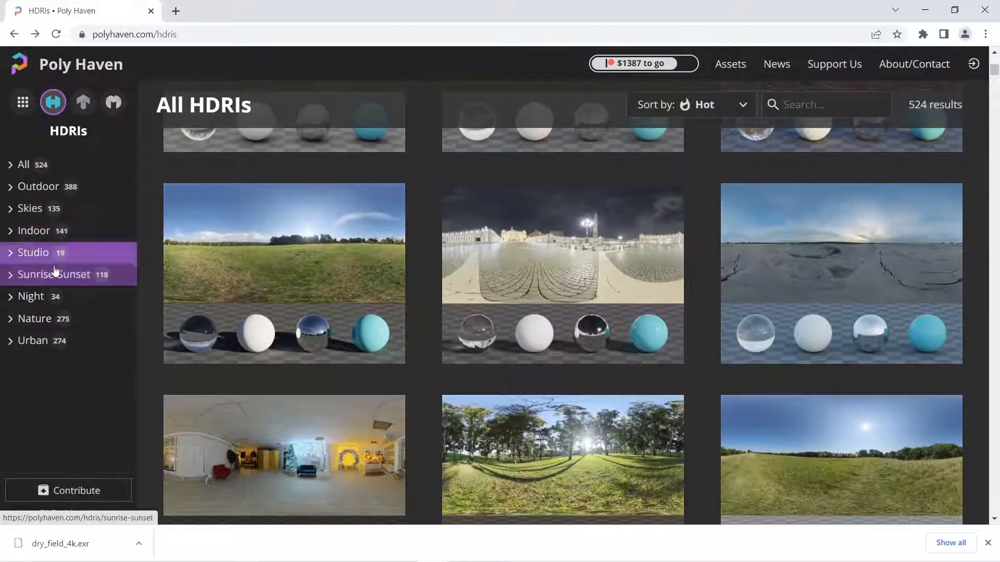
scroll(497, 288, down, 15)
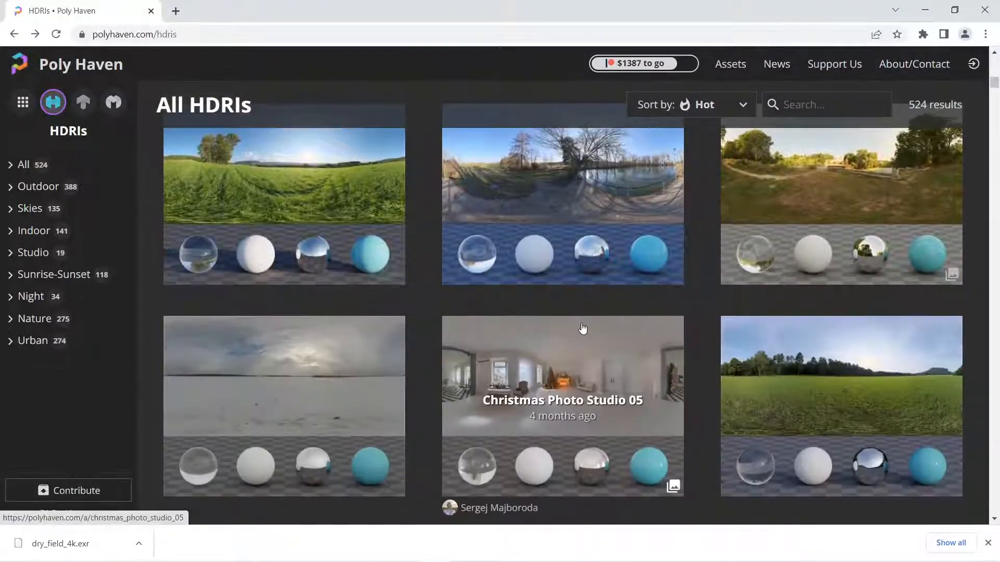
scroll(319, 305, up, 15)
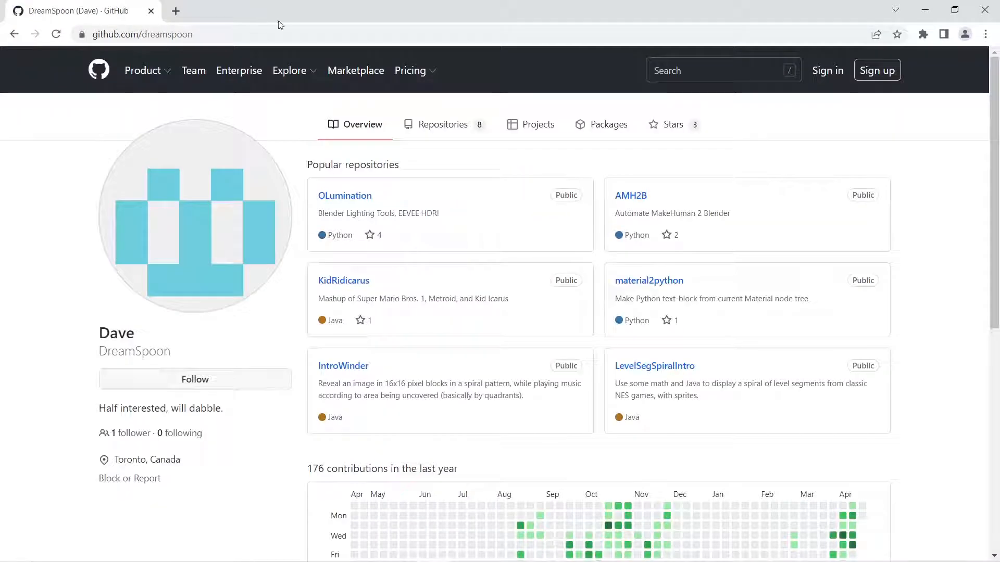
Open the OLumination repository on GitHub and look through its releases
click(345, 196)
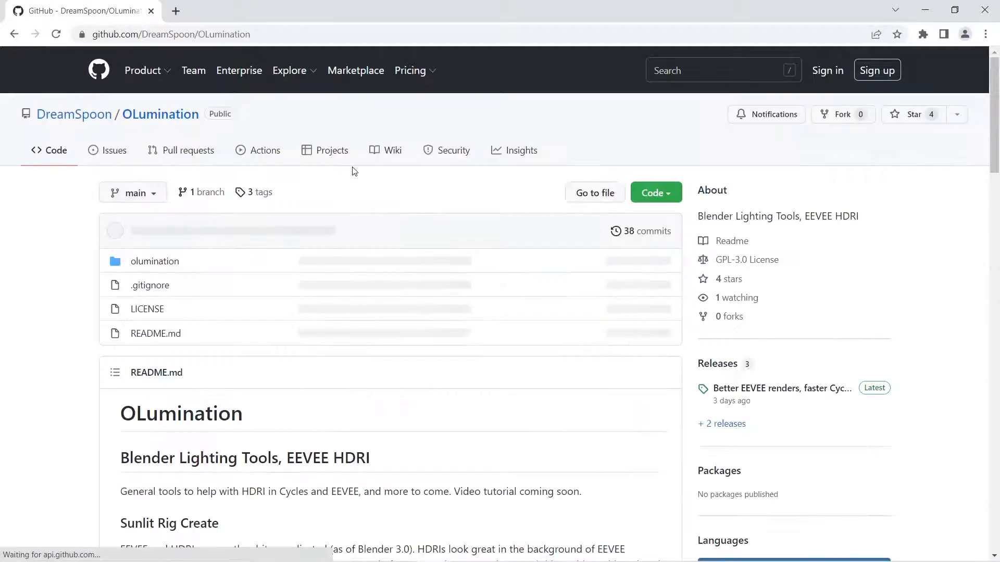
scroll(672, 250, down, 1)
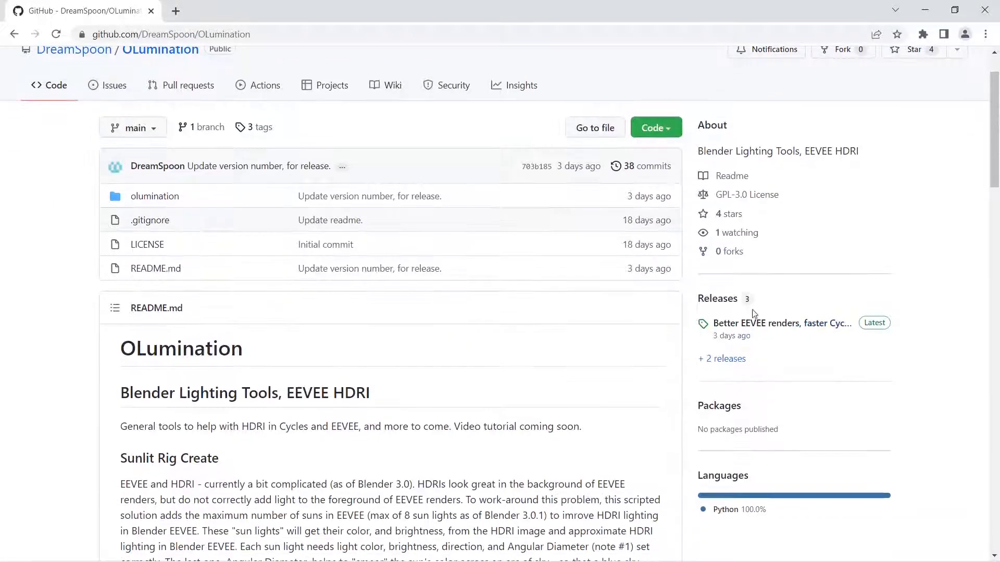
click(712, 301)
scroll(446, 353, down, 4)
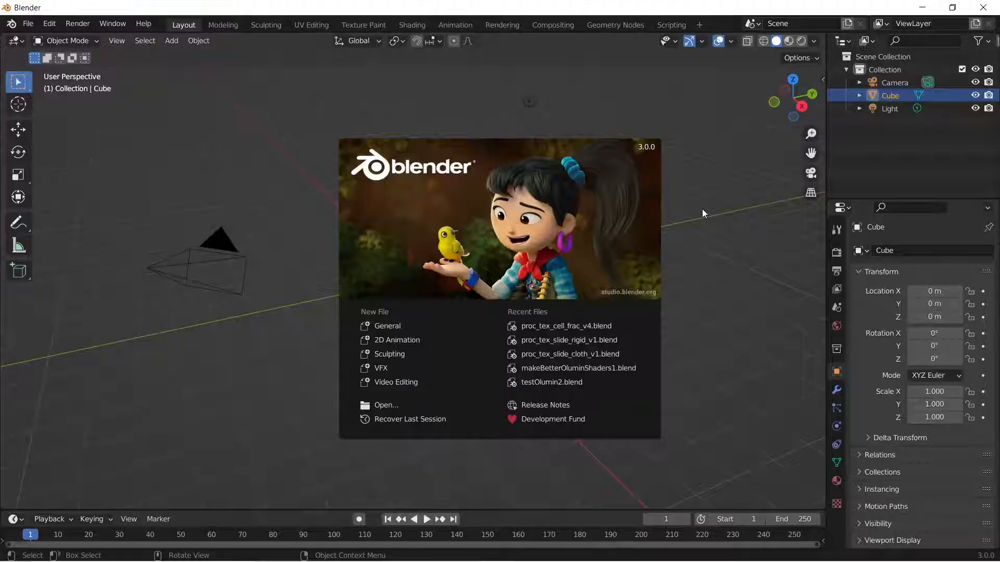
Switch to Blender, dismiss the splash screen and open the add-on preferences
click(572, 194)
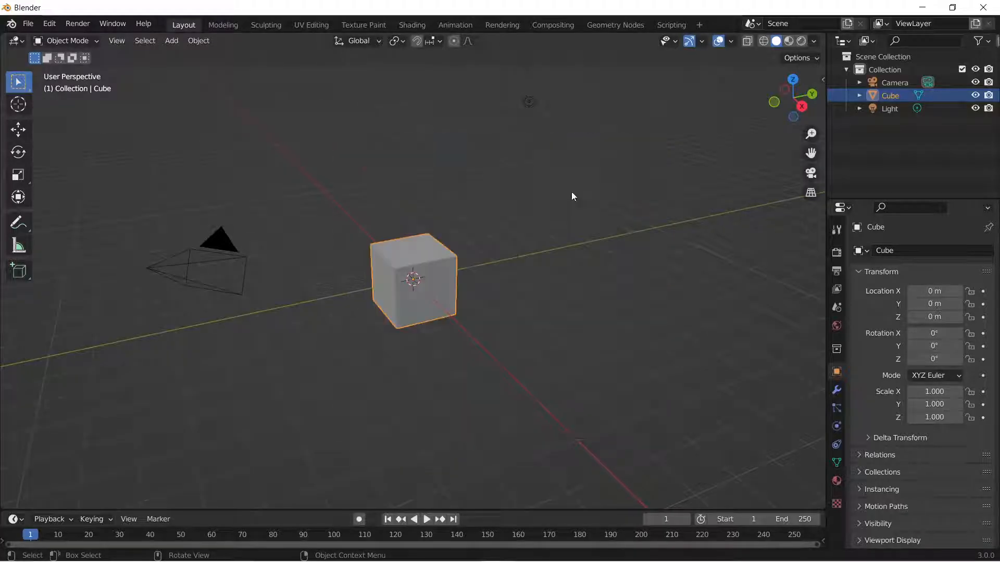
click(52, 26)
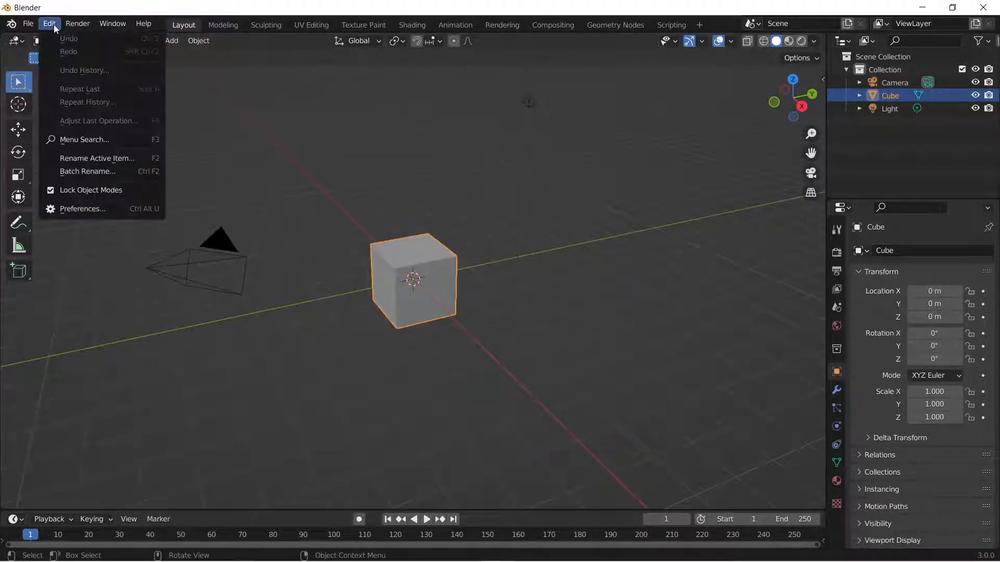
click(72, 207)
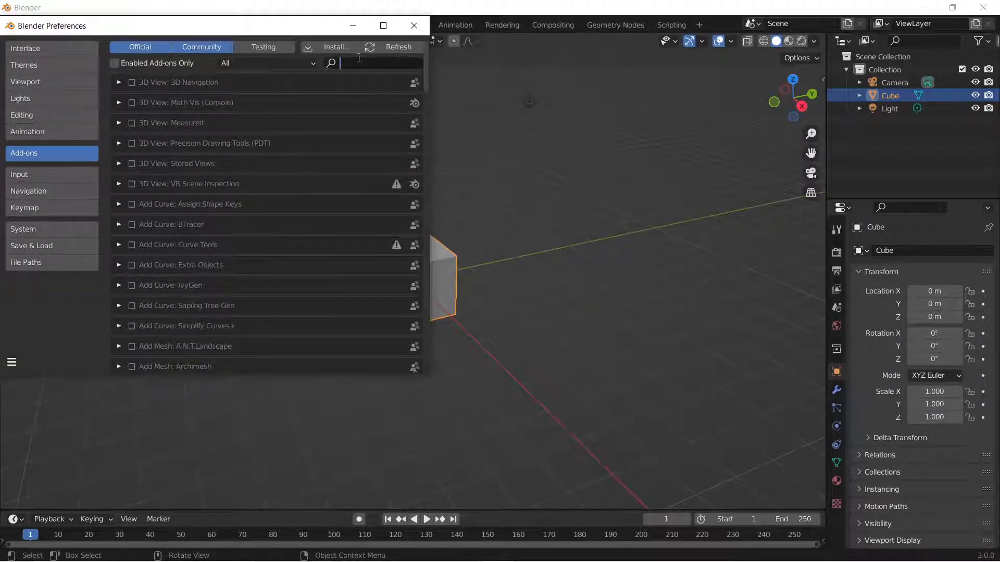
click(340, 48)
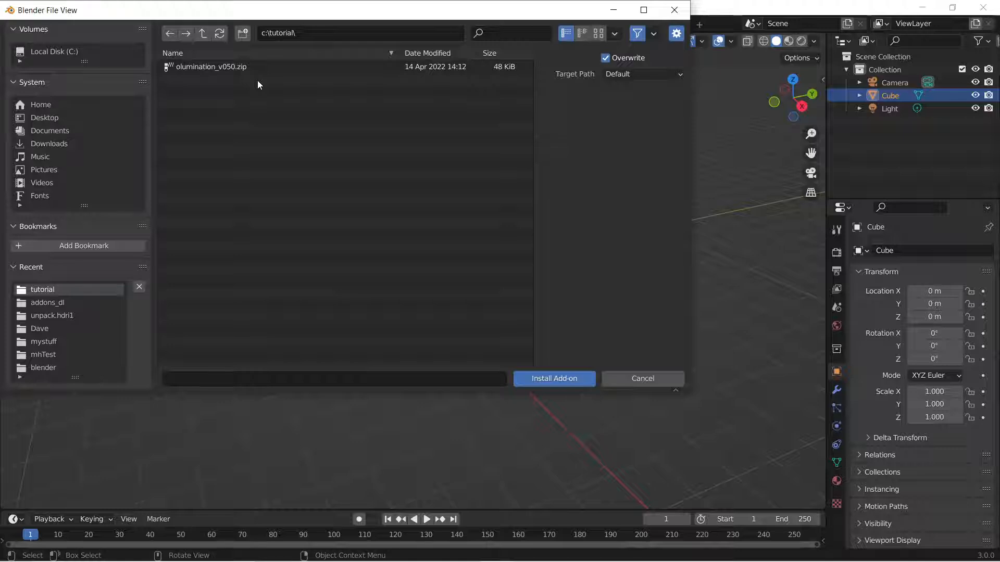
click(216, 64)
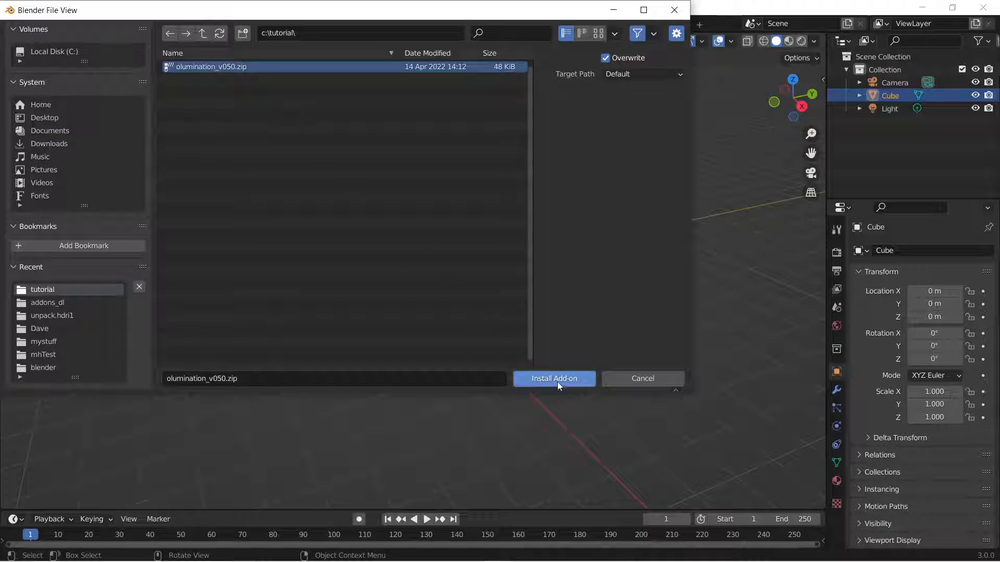
click(621, 382)
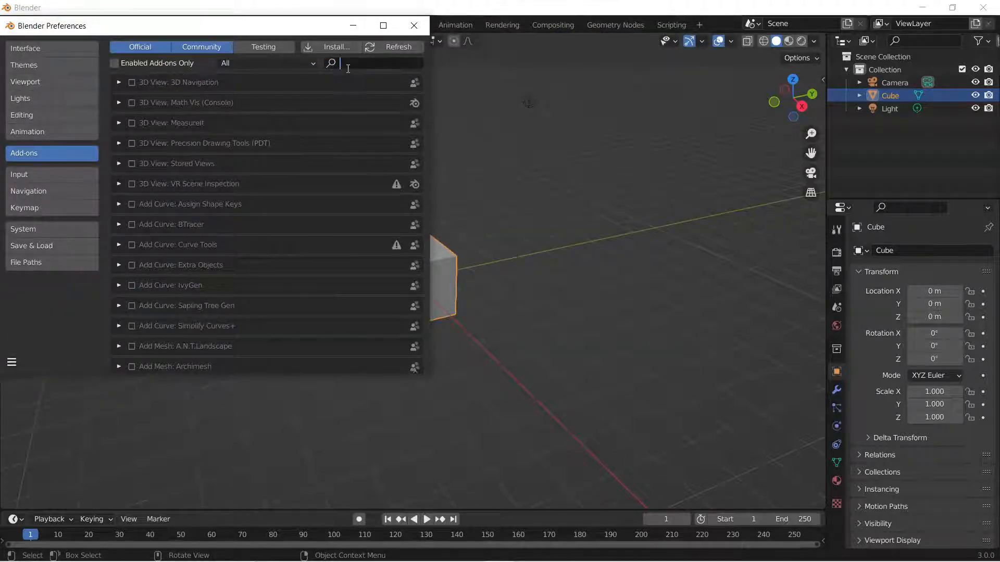
Search the add-ons for "olumin", inspect the OLumination add-on's details and close the preferences
text(olumin)
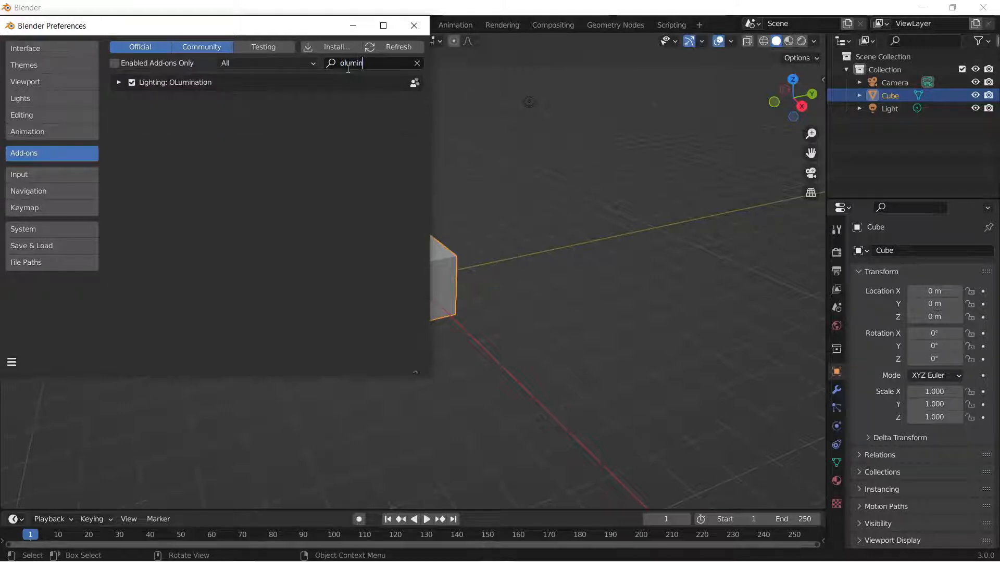
click(117, 81)
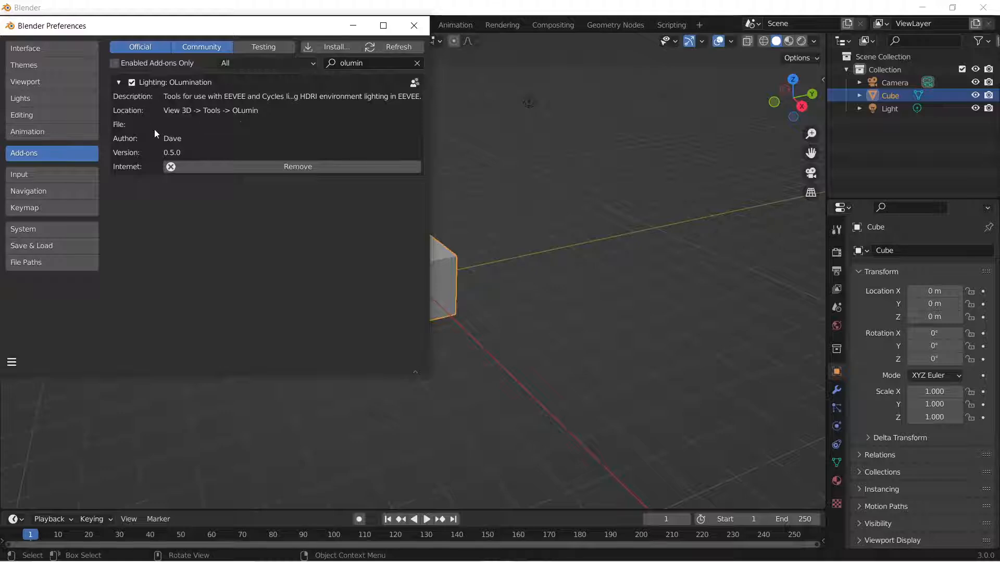
click(415, 33)
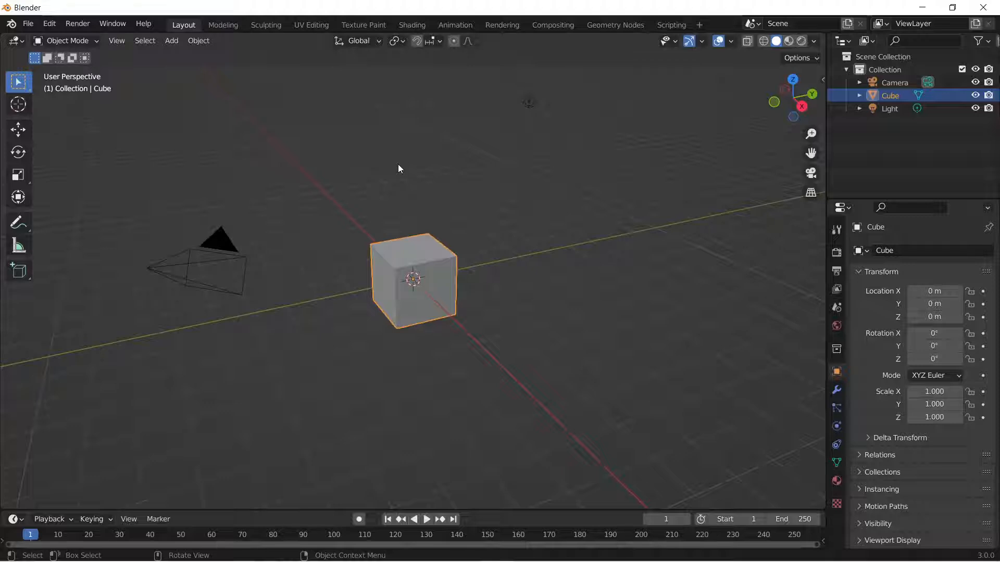
Show the OLumin tools beside the 3D view, collapse Sunlit Rig Create and expand World Envo
key(n)
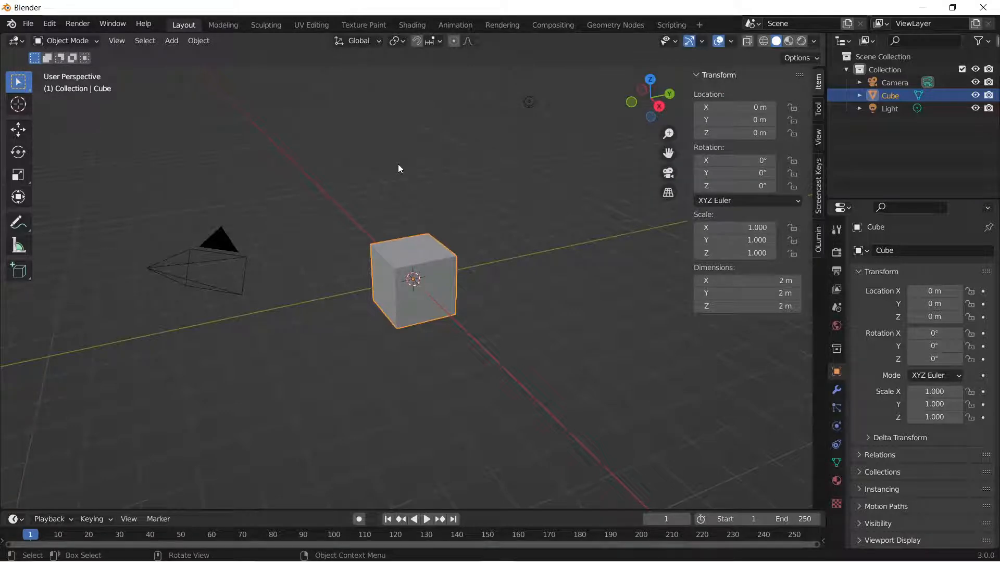
click(816, 241)
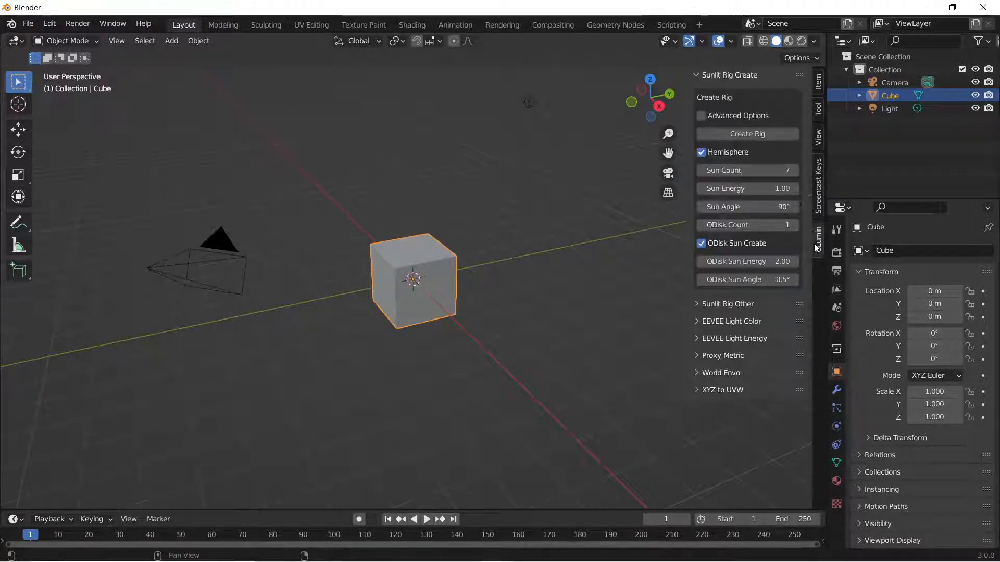
click(735, 84)
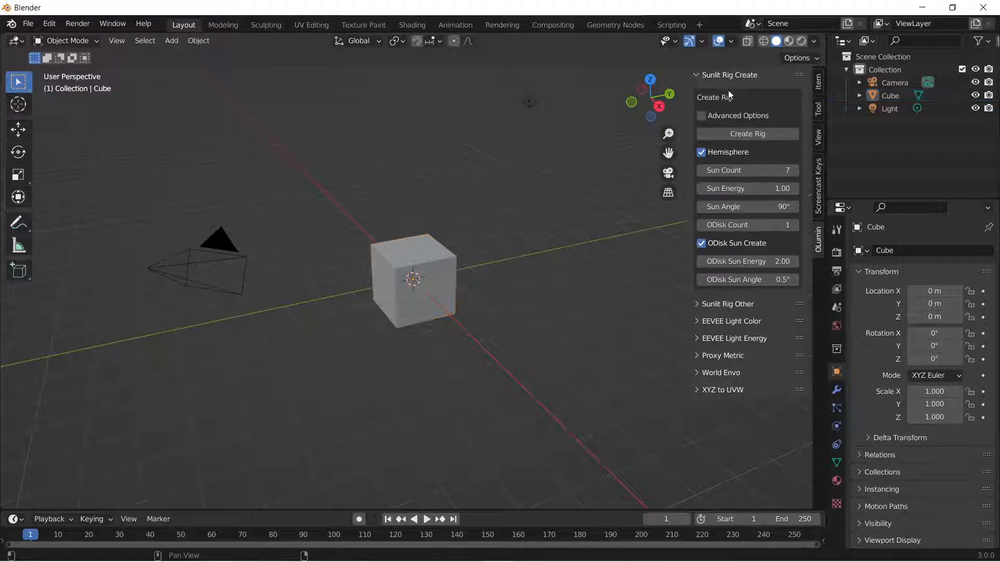
click(699, 76)
click(727, 162)
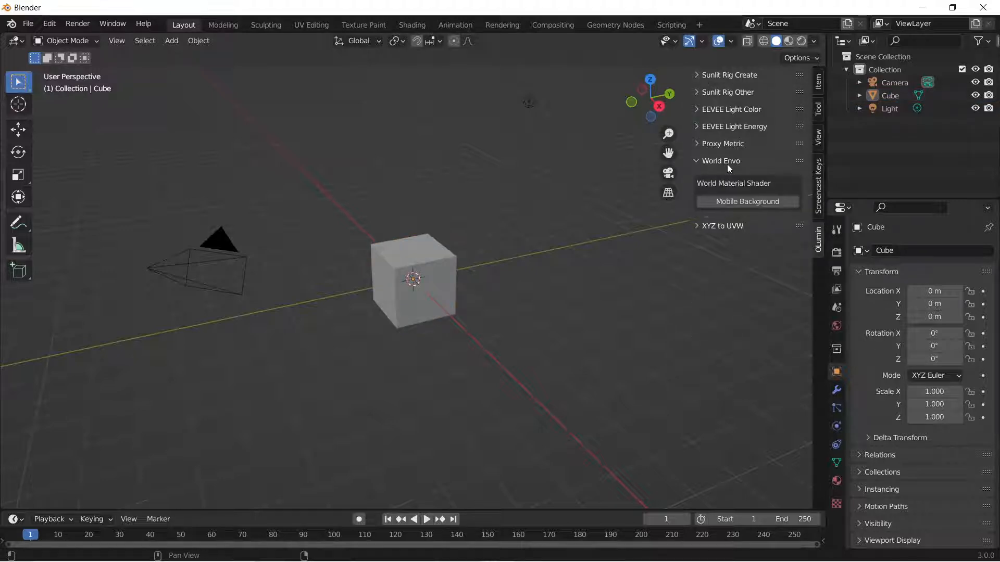
Clear the camera's location to place it at the world origin and display the scene in wireframe
click(229, 244)
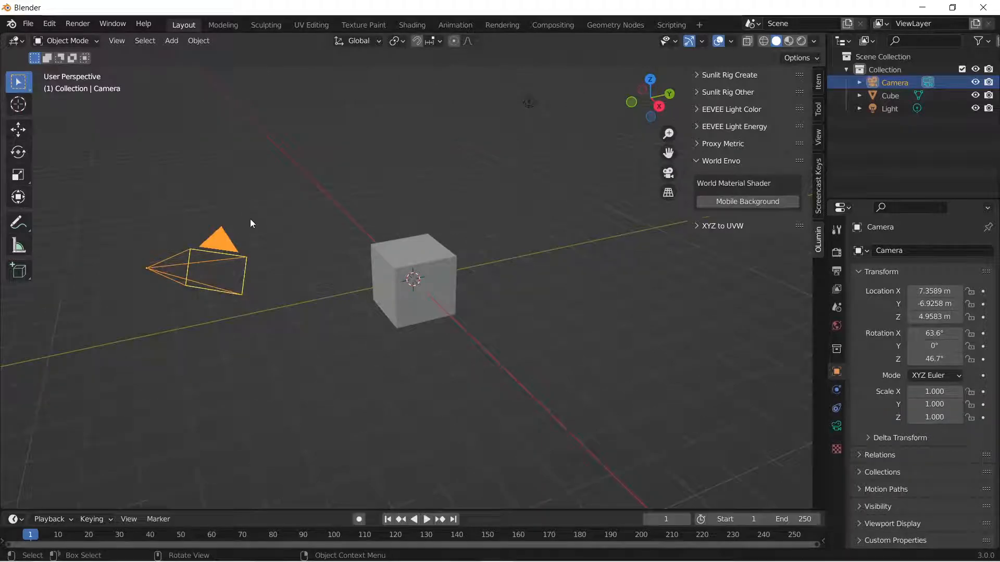
click(721, 205)
key(alt+g)
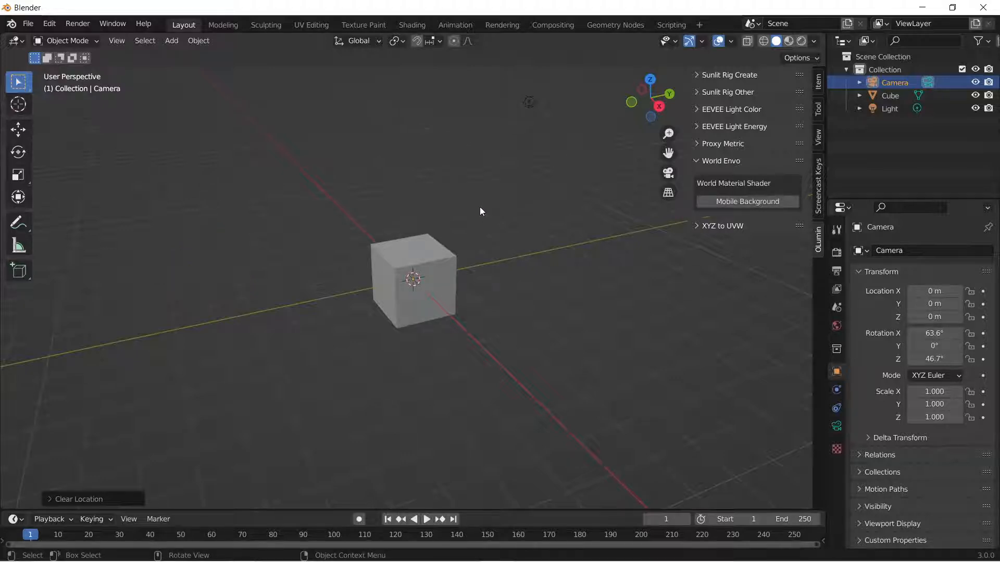
key(z)
click(393, 205)
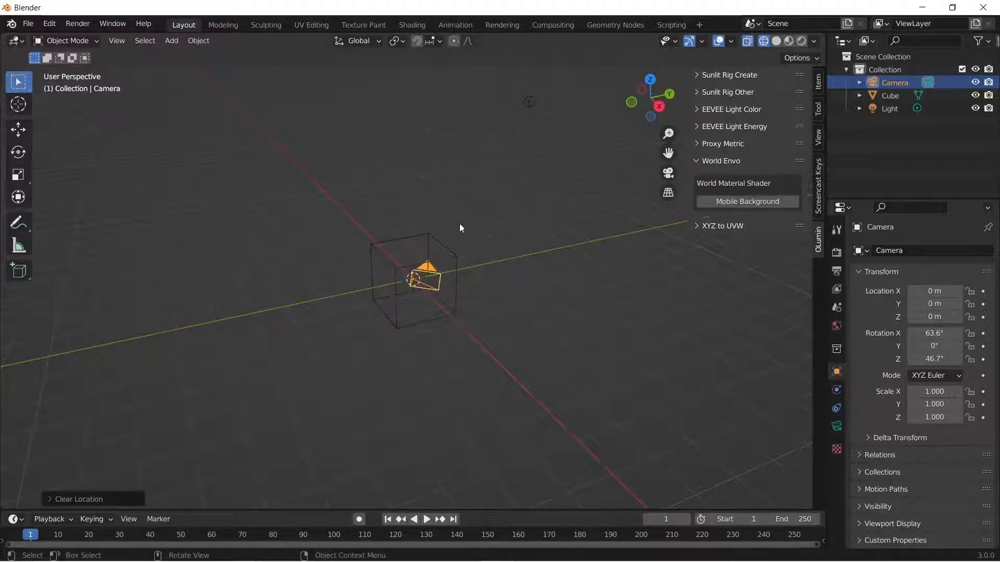
middle_drag(459, 228, 430, 212)
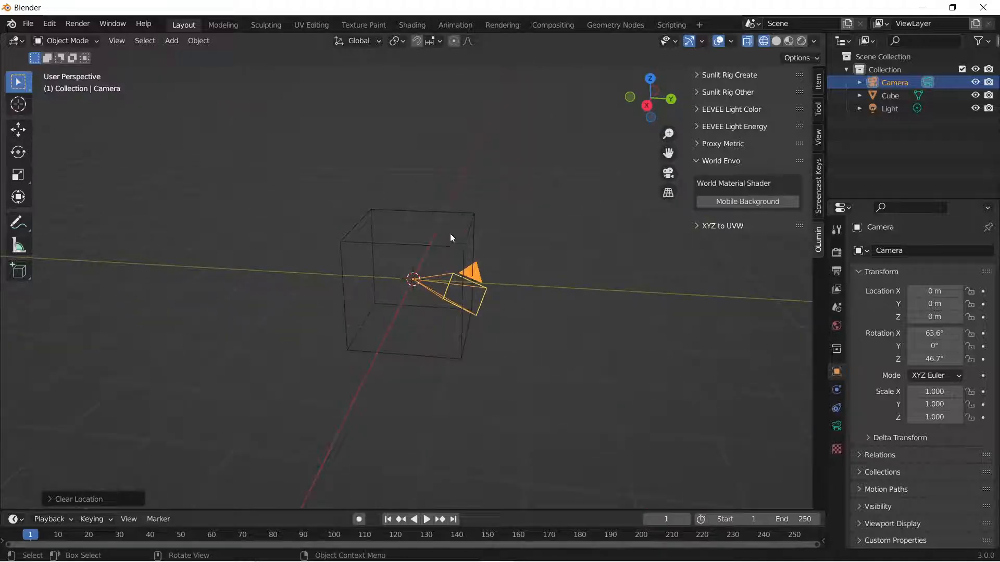
Display the scene in rendered shading and load dry_field_4k.exr as the world's environment texture
key(z)
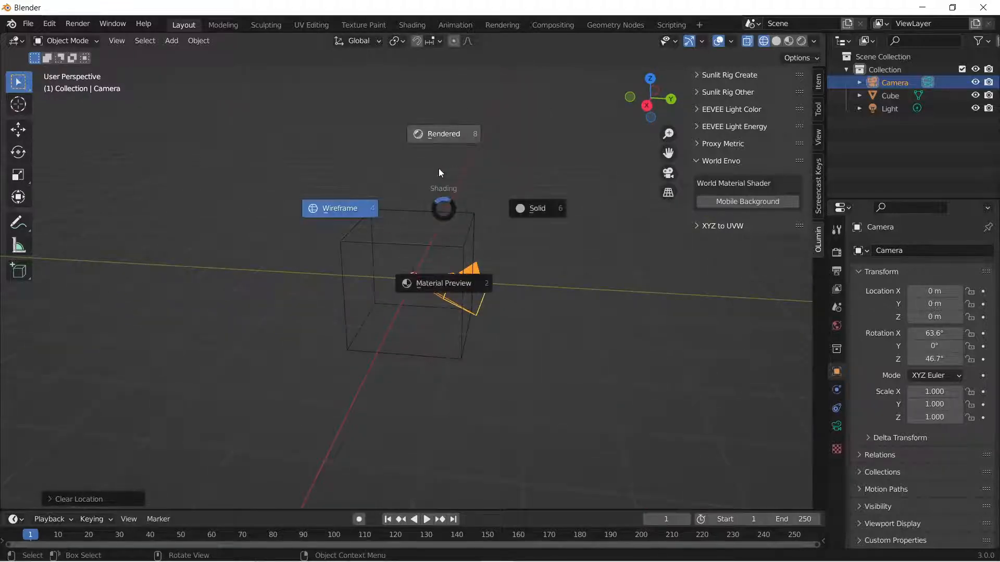
click(447, 147)
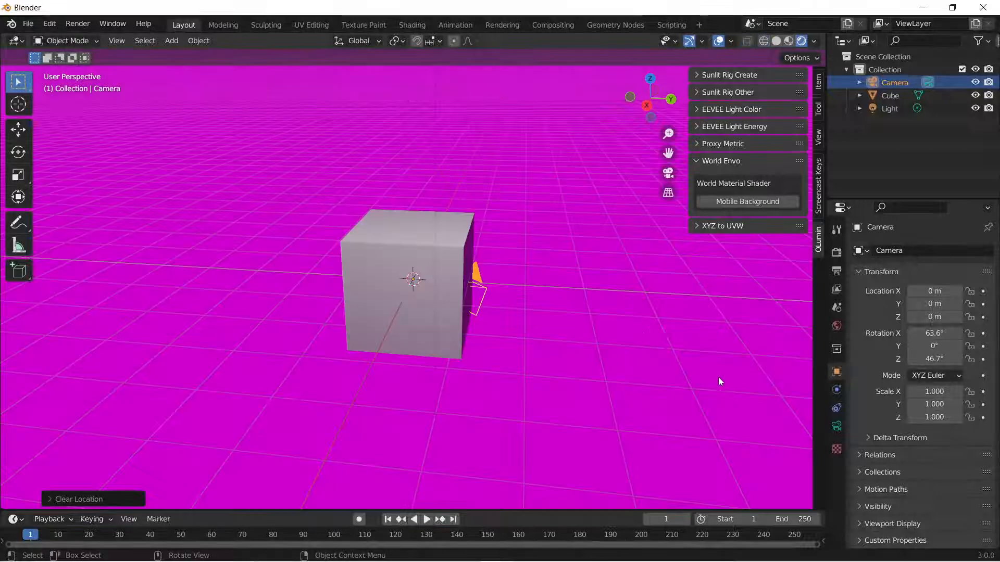
click(836, 326)
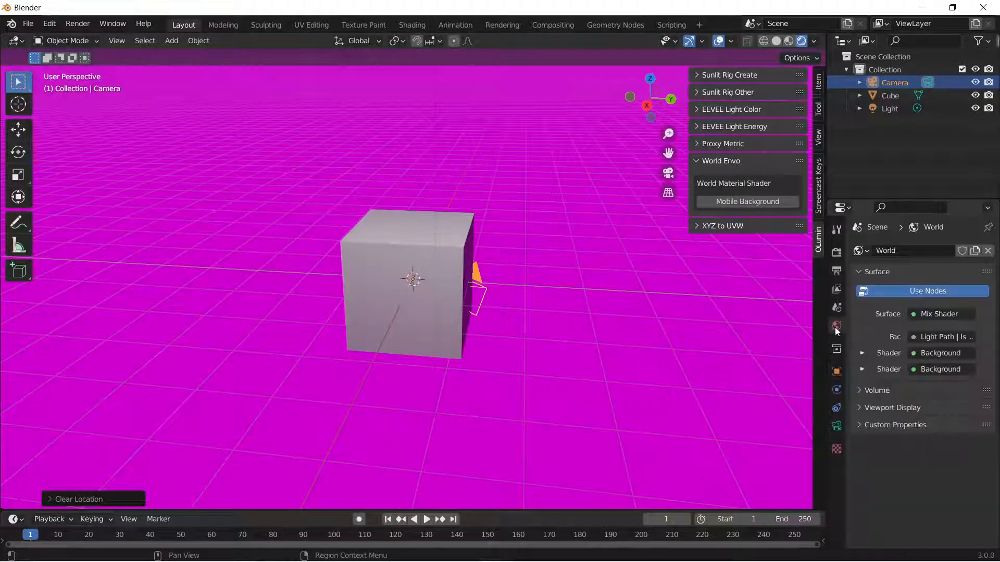
click(862, 353)
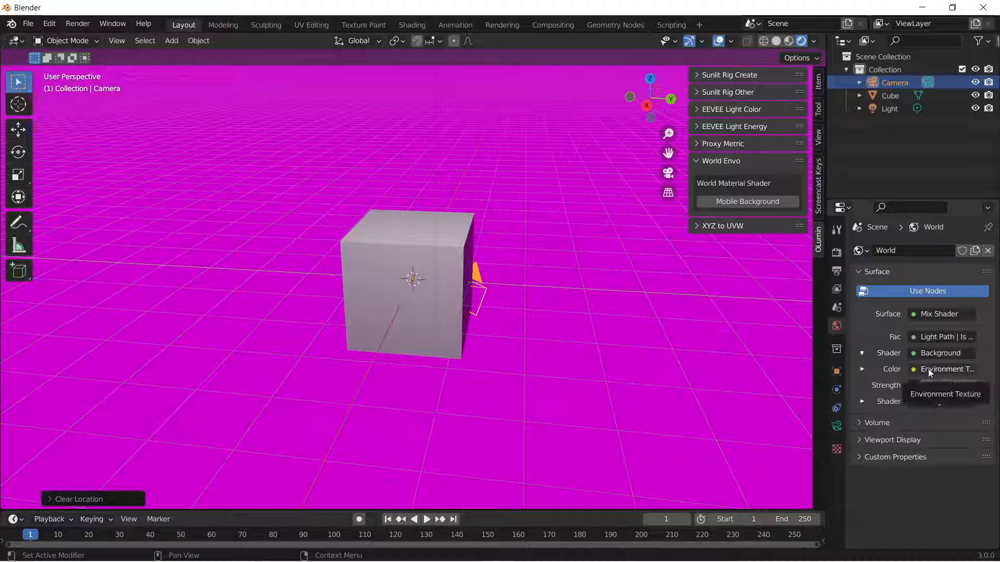
click(862, 368)
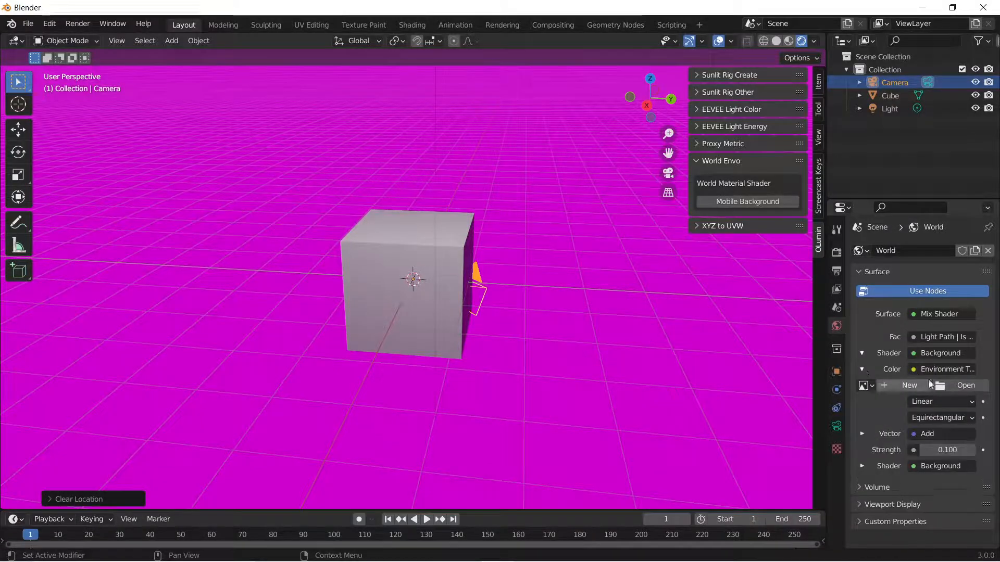
click(959, 384)
click(368, 150)
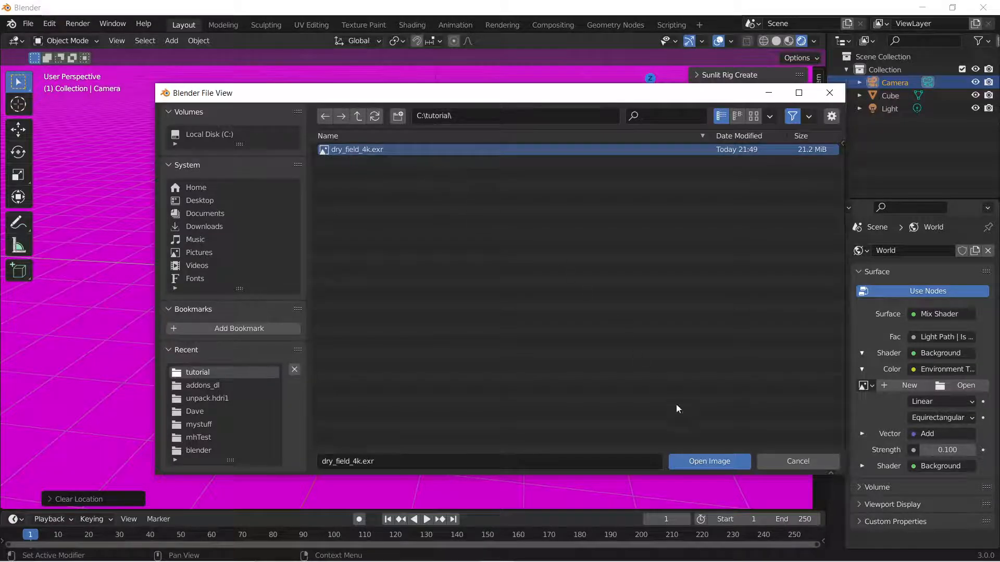
click(710, 460)
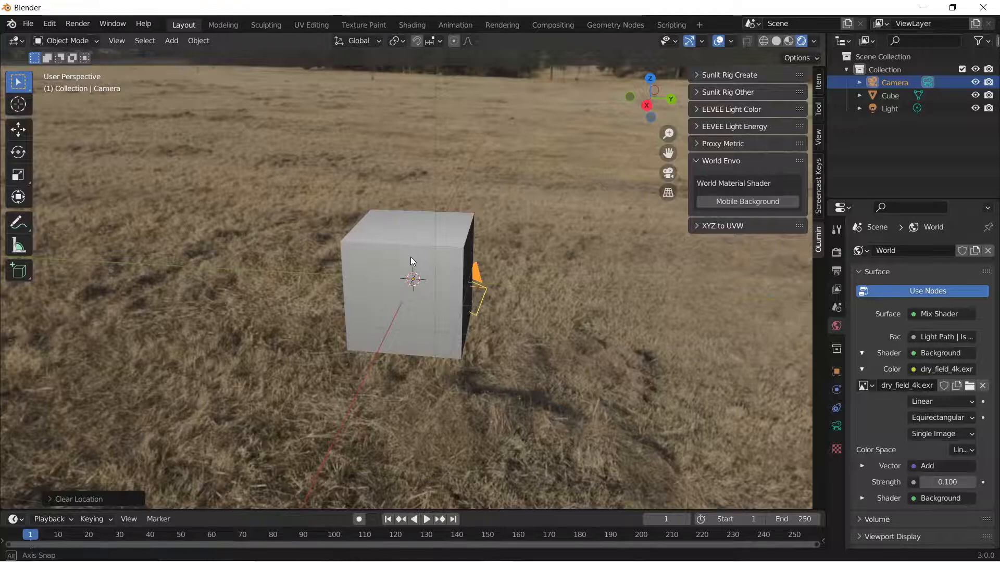
Hide the cube and look at the environment through the camera
middle_drag(410, 258, 541, 214)
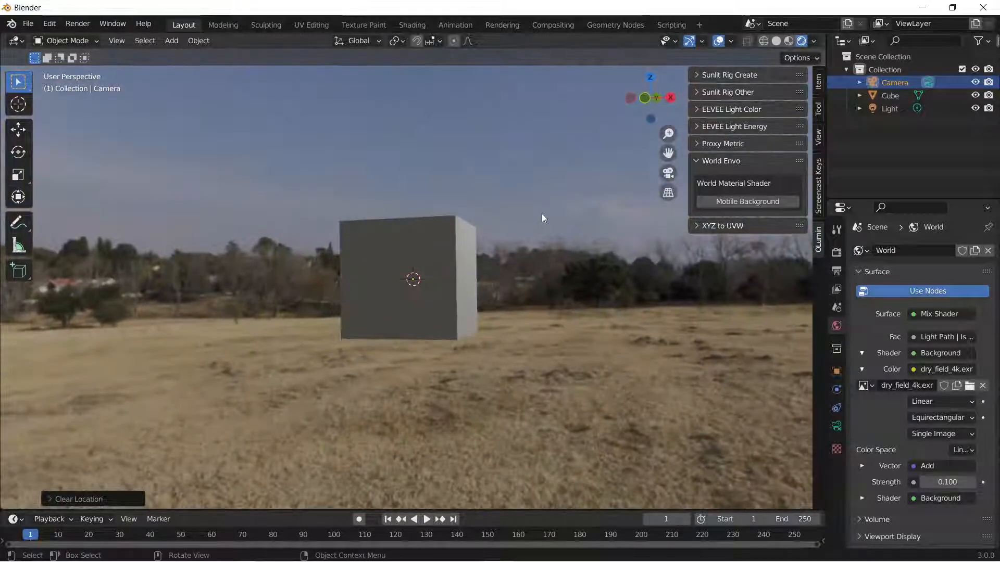
click(471, 263)
key(h)
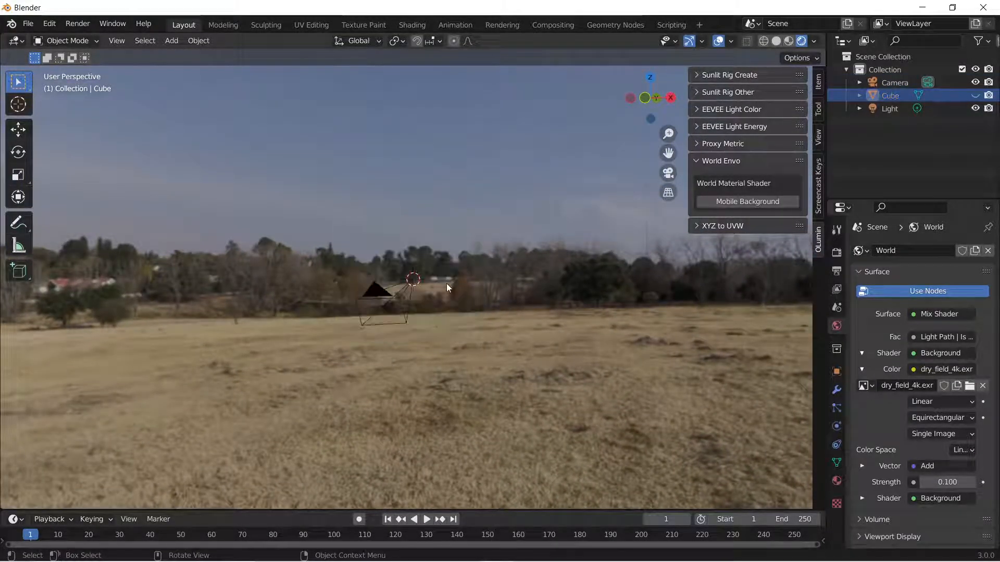
key(KP_0)
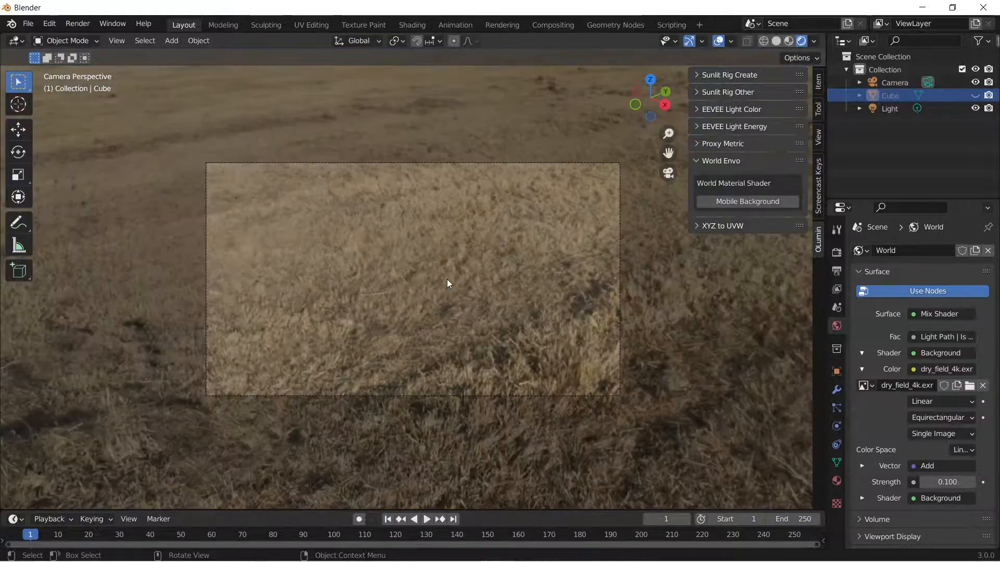
Set the camera's rotation to X 31.9° and Z 94.7°, and its location to X -0.05 m and Z 0.56 m
click(818, 81)
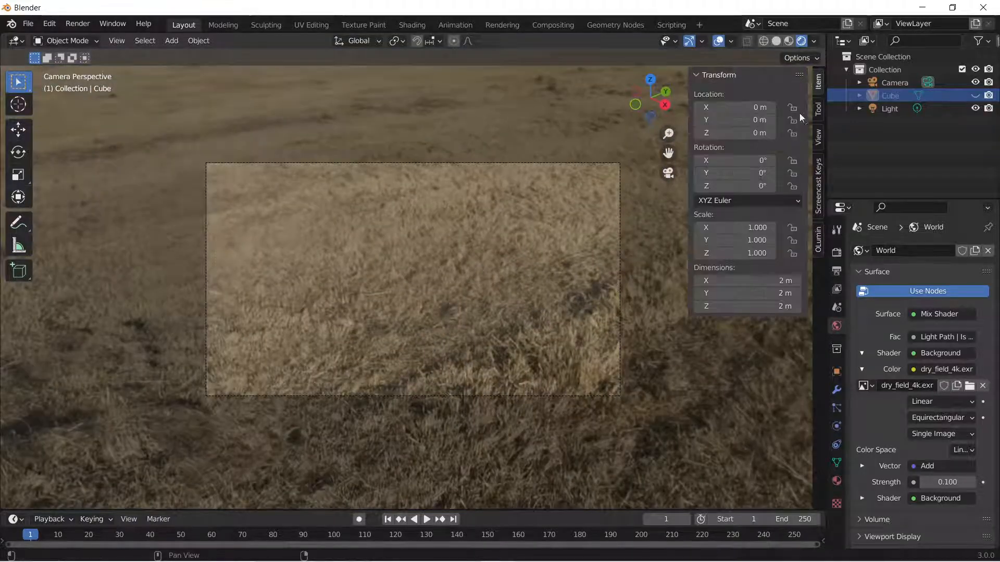
click(885, 82)
drag(740, 160, 837, 160)
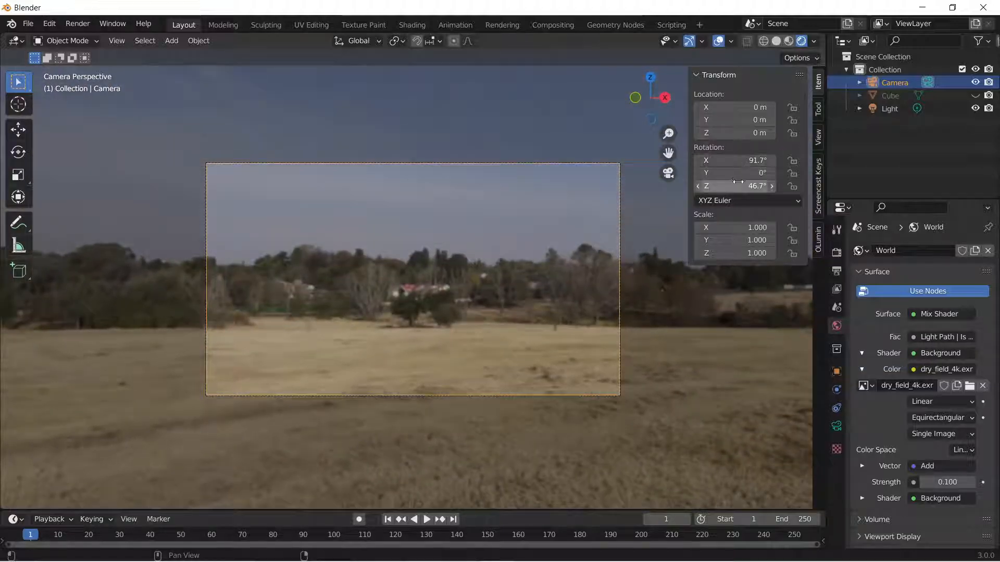
drag(750, 186, 917, 186)
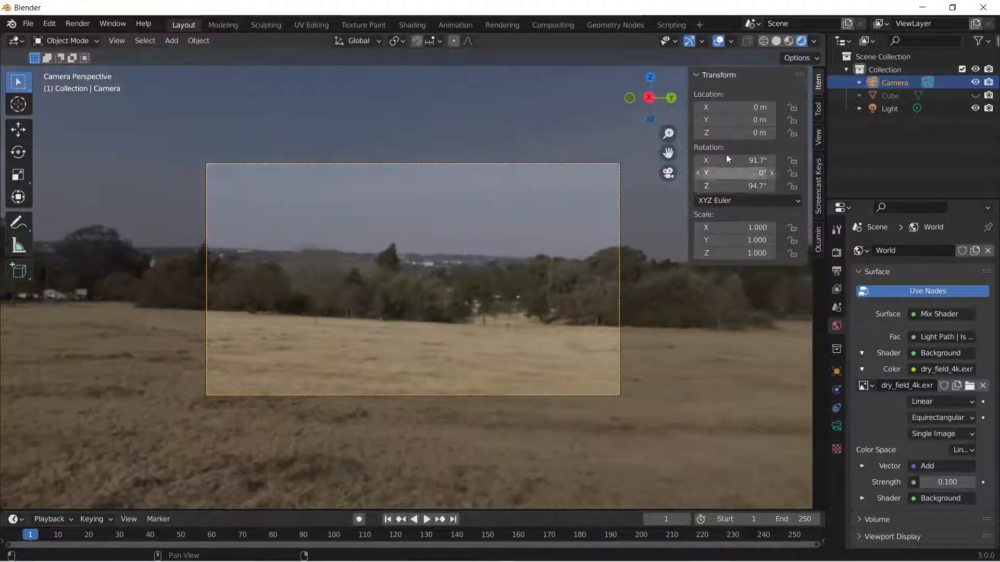
drag(734, 102, 694, 160)
drag(739, 133, 771, 133)
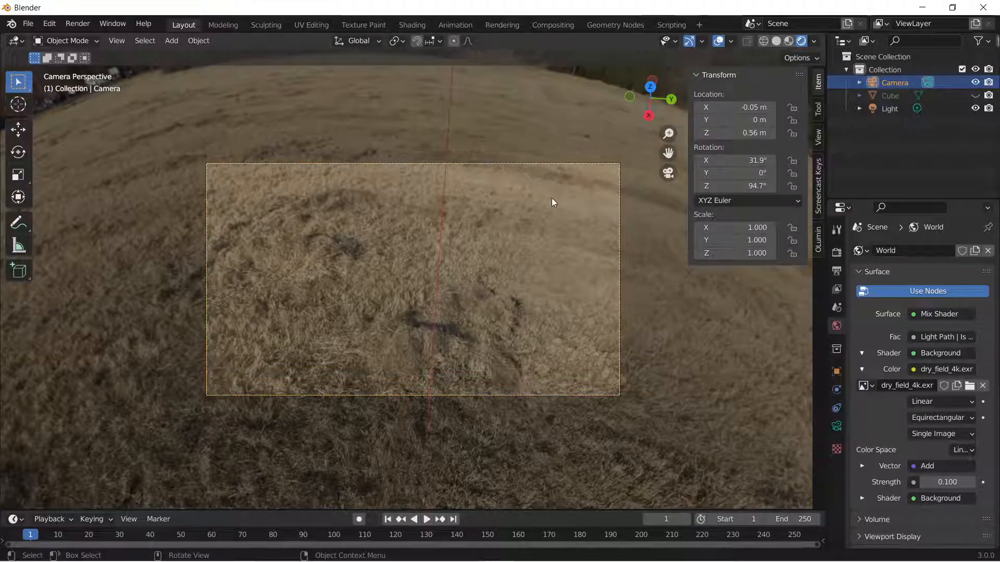
Unhide the cube and return the camera to the world origin, displayed in wireframe with only the camera selected
key(alt+h)
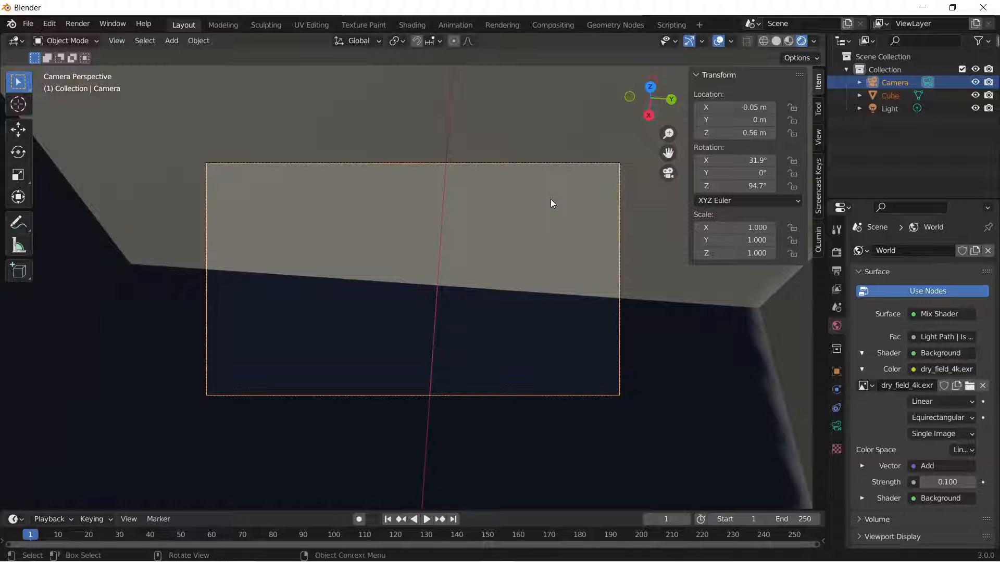
middle_drag(527, 224, 554, 188)
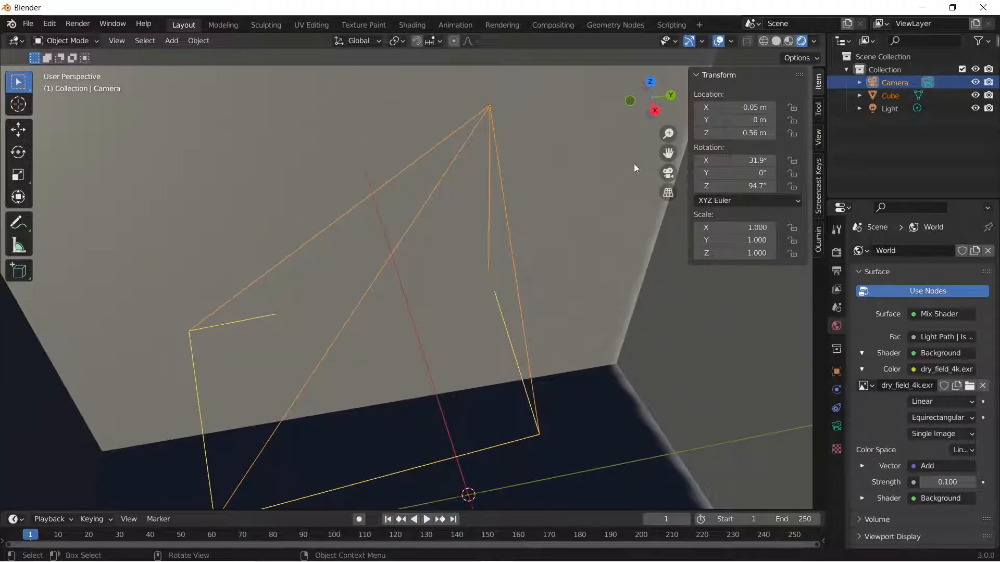
key(alt+g)
scroll(601, 168, down, 5)
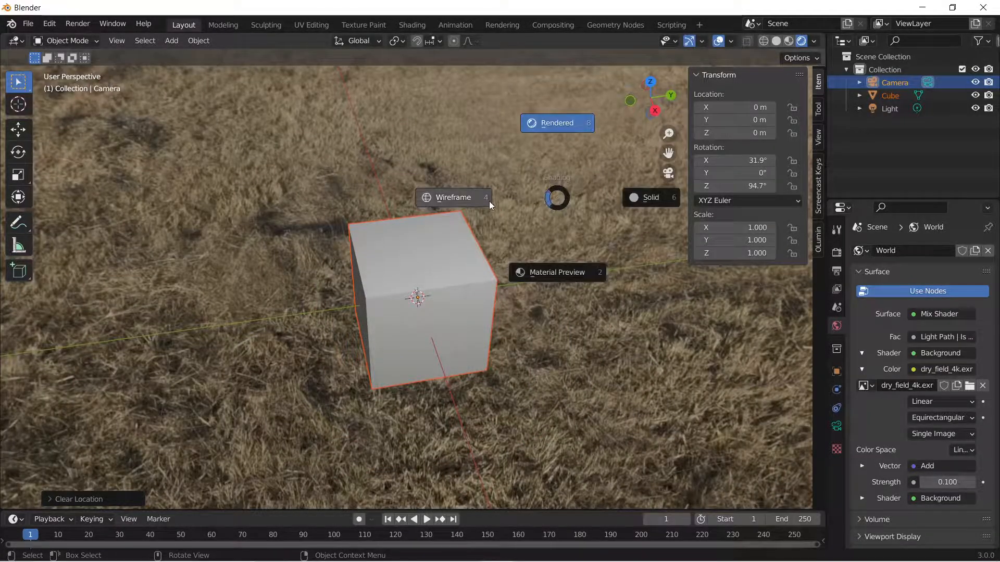
click(477, 219)
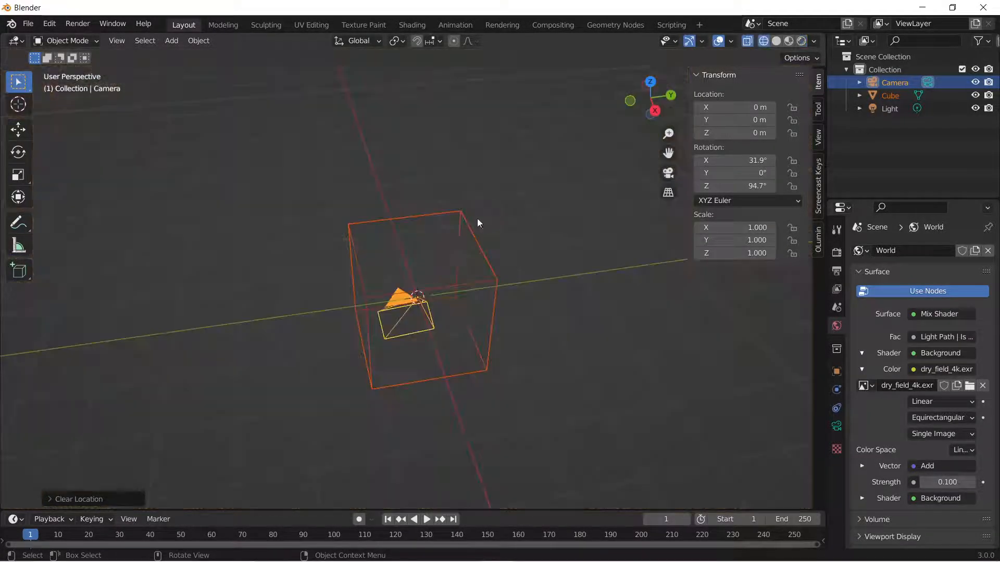
click(404, 316)
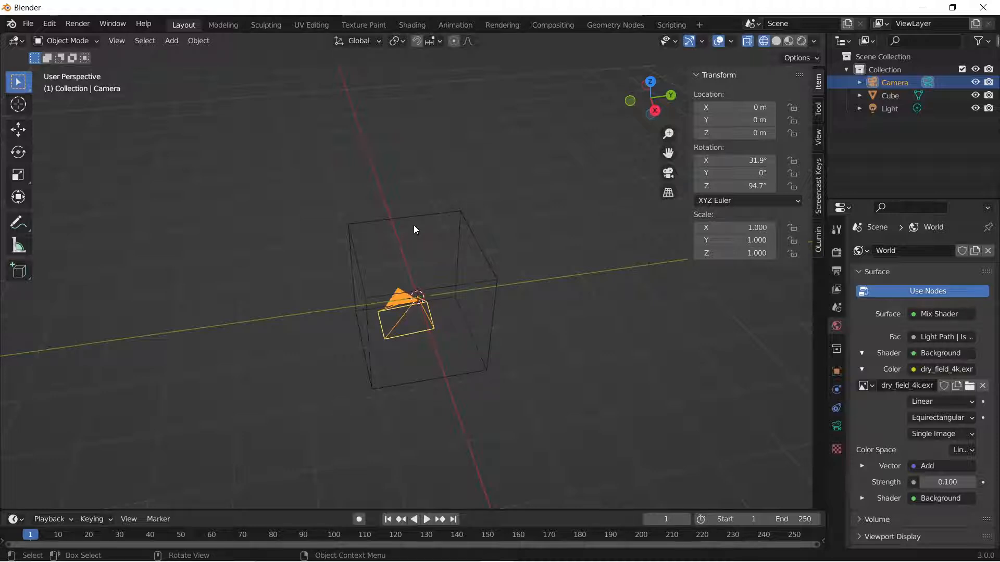
Replace the timeline with an enlarged Shader Editor showing the World shader nodes
click(15, 519)
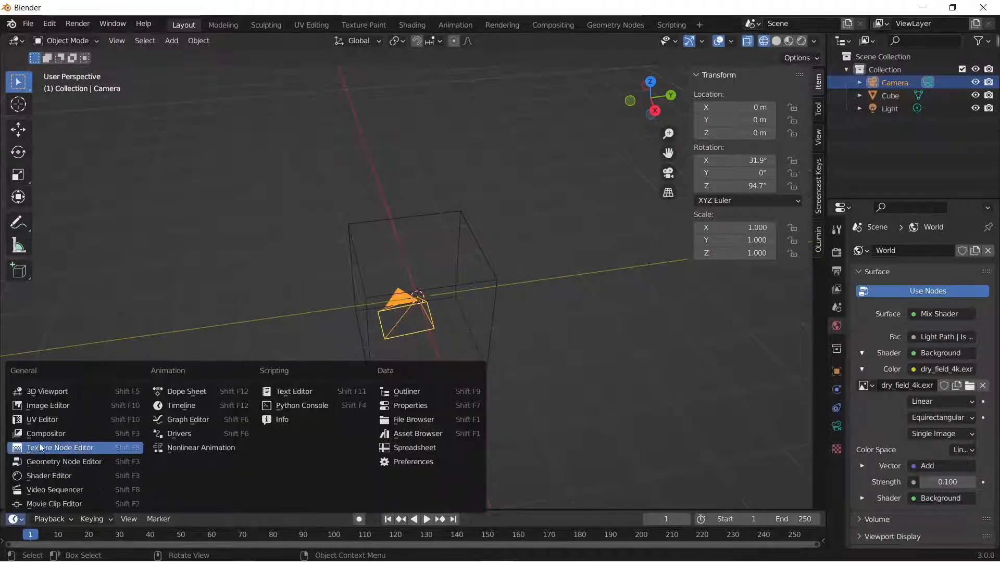
click(49, 476)
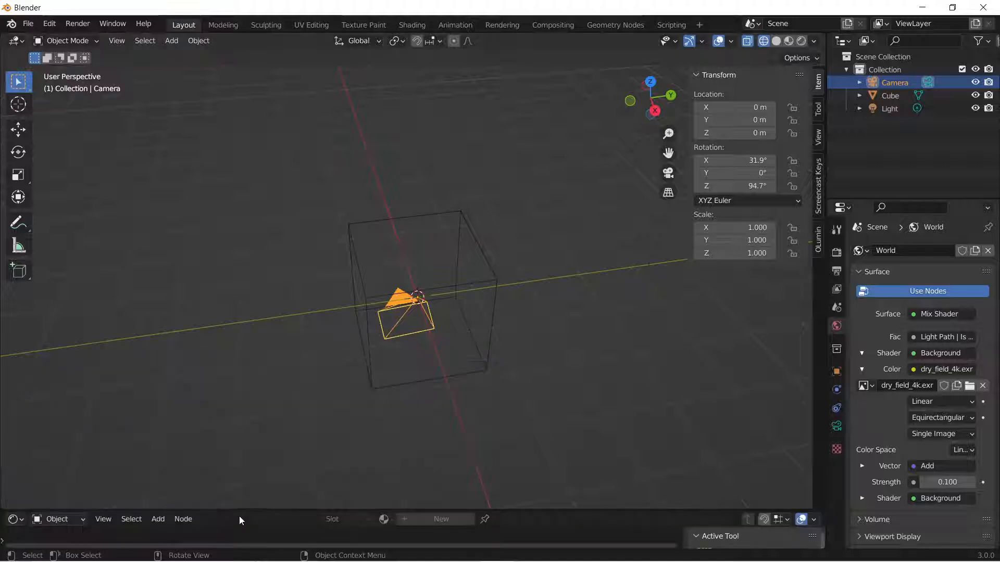
drag(262, 511, 224, 325)
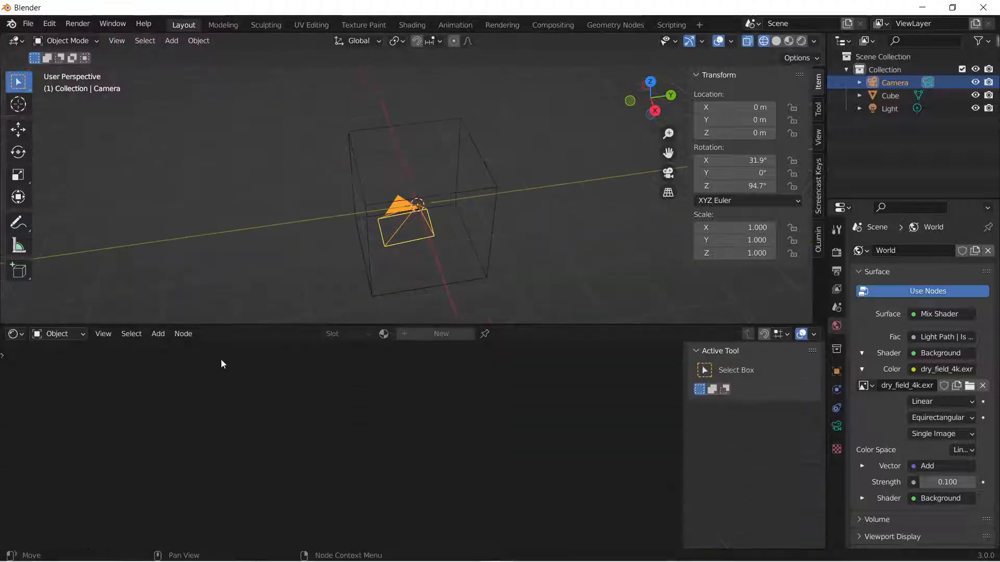
click(78, 333)
click(72, 362)
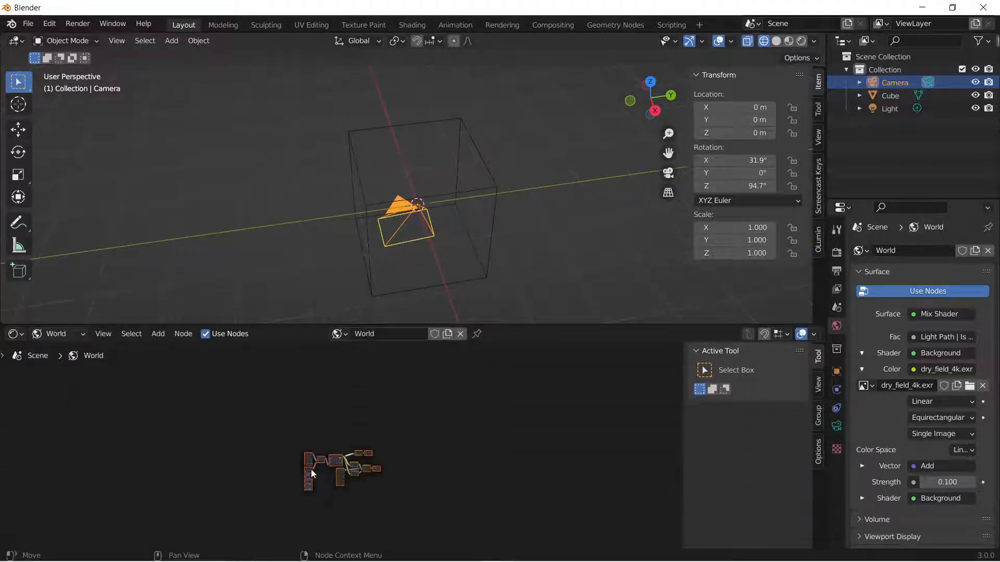
scroll(312, 473, up, 5)
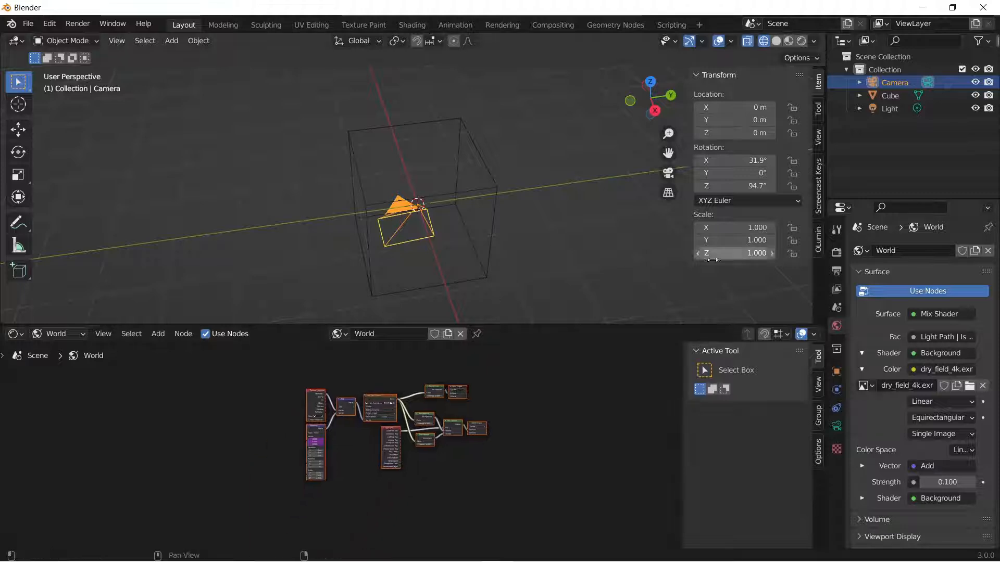
Show the OLumin tools again and examine the world nodes connected to the dry_field_4k.exr environment texture
click(820, 241)
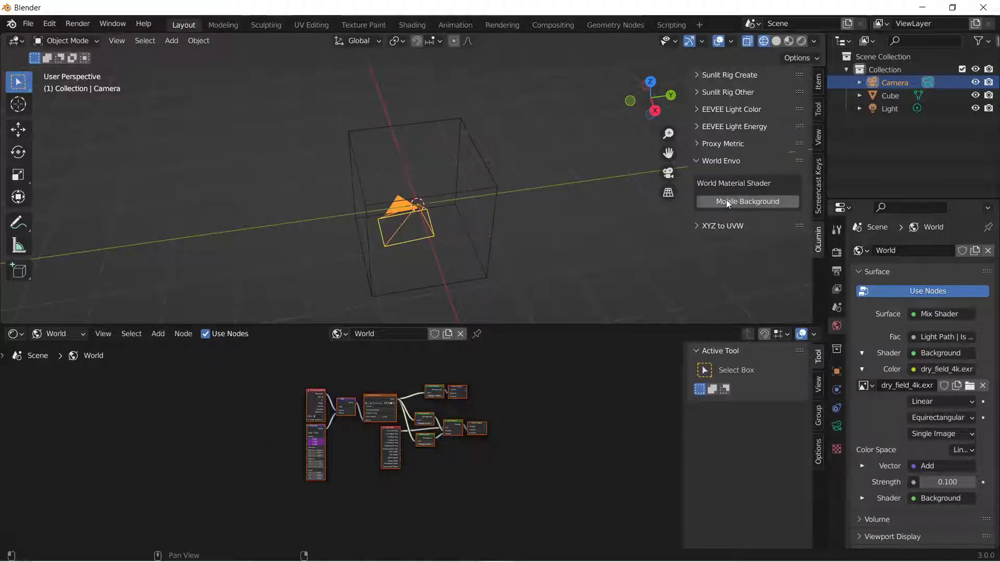
scroll(333, 465, up, 6)
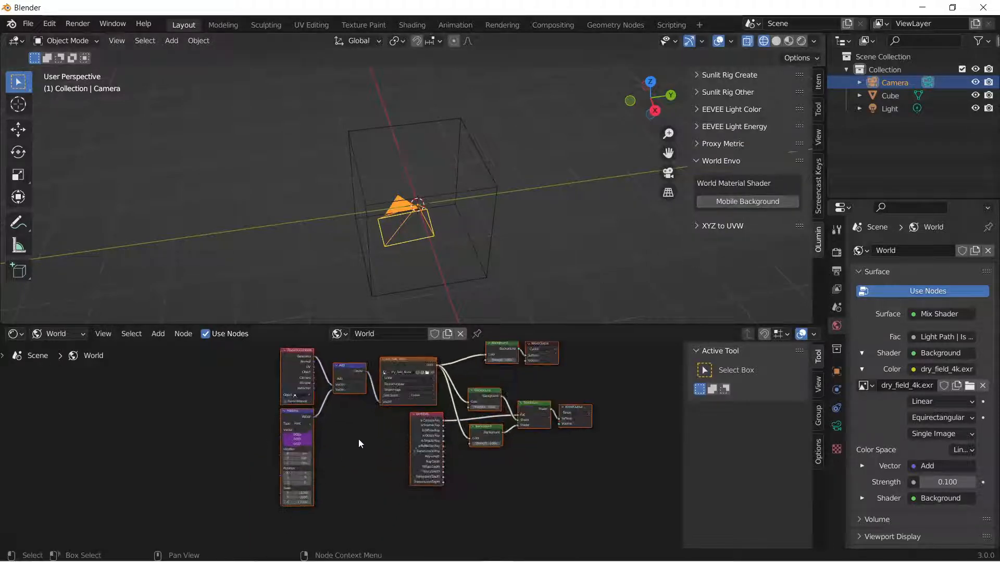
scroll(336, 465, up, 5)
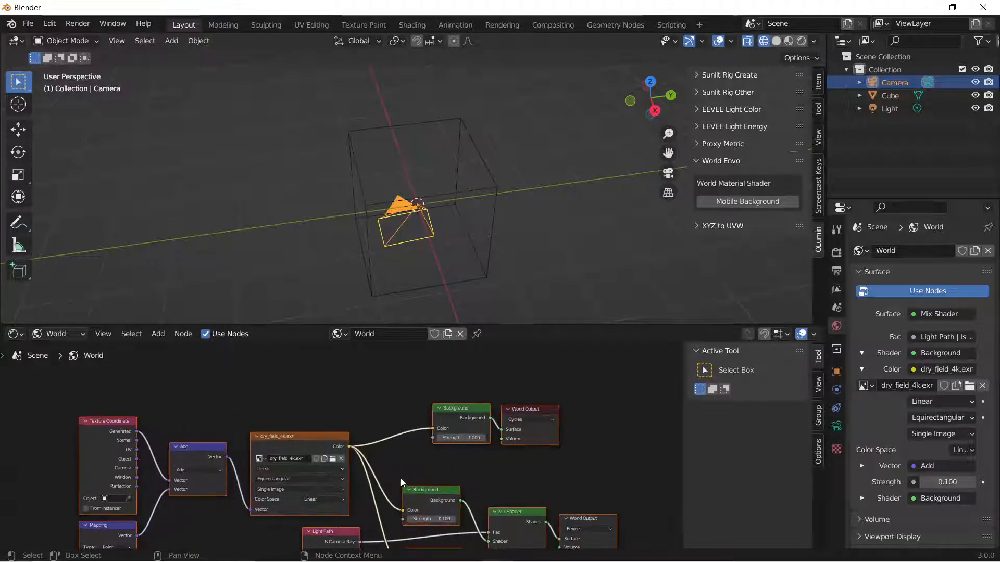
middle_drag(362, 457, 368, 430)
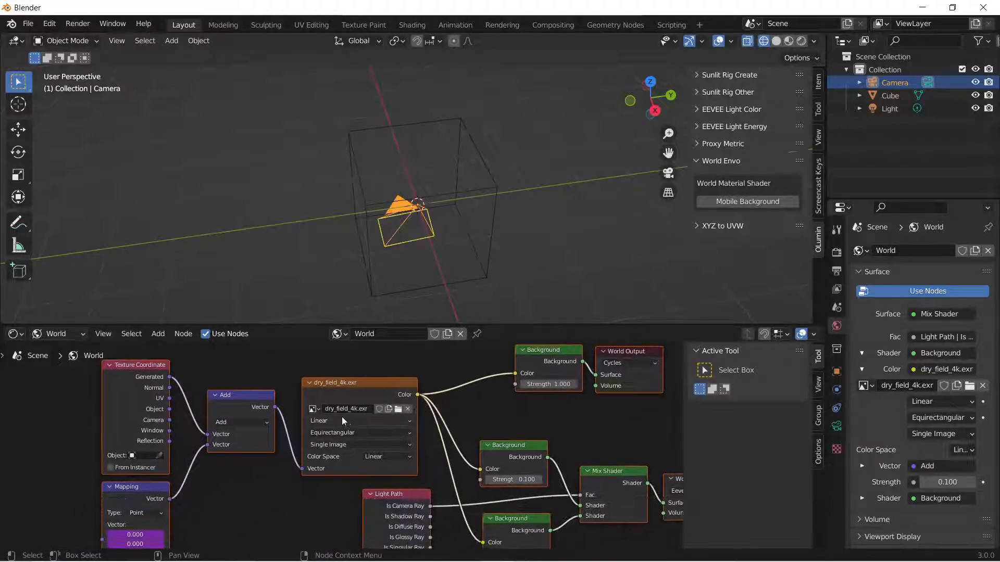
scroll(280, 426, up, 1)
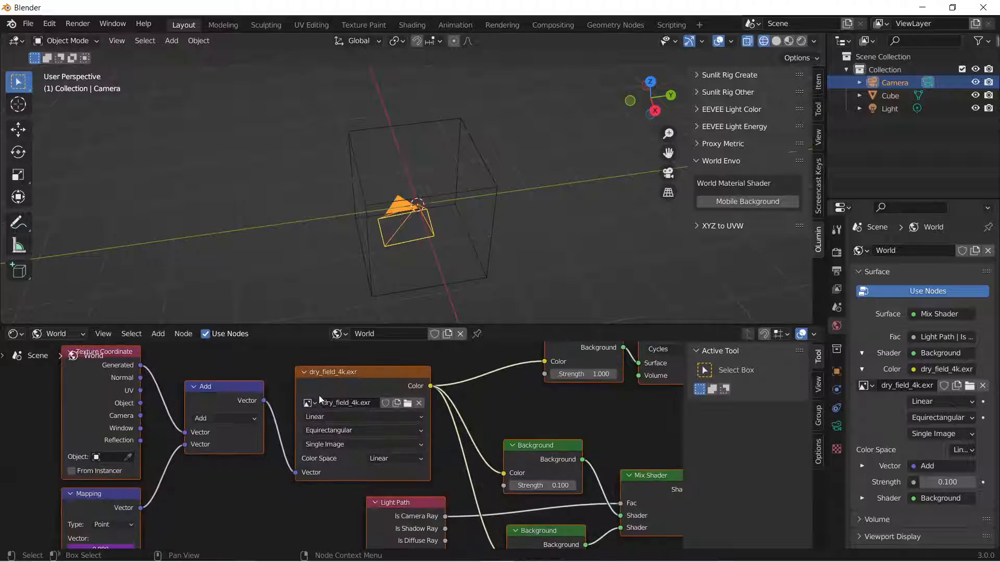
middle_drag(399, 431, 442, 461)
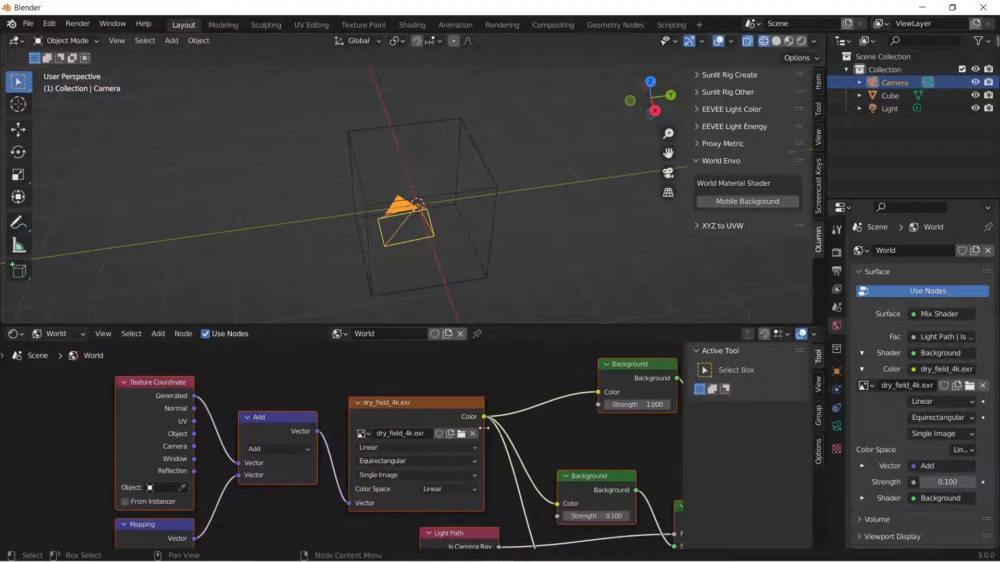
scroll(359, 463, down, 5)
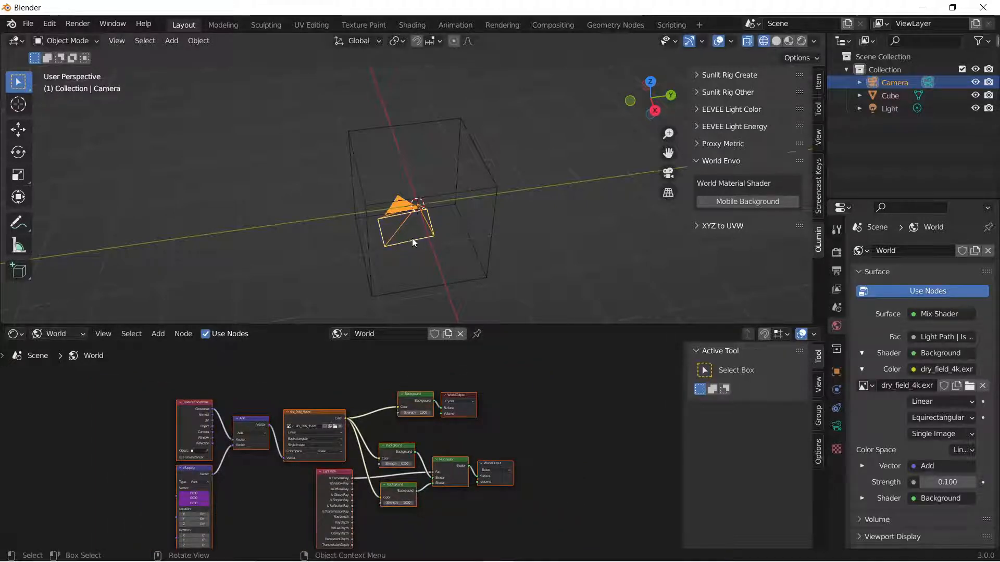
Copy all the world shader nodes, and open the cube's material in the Shader Editor and the material properties
key(ctrl+c)
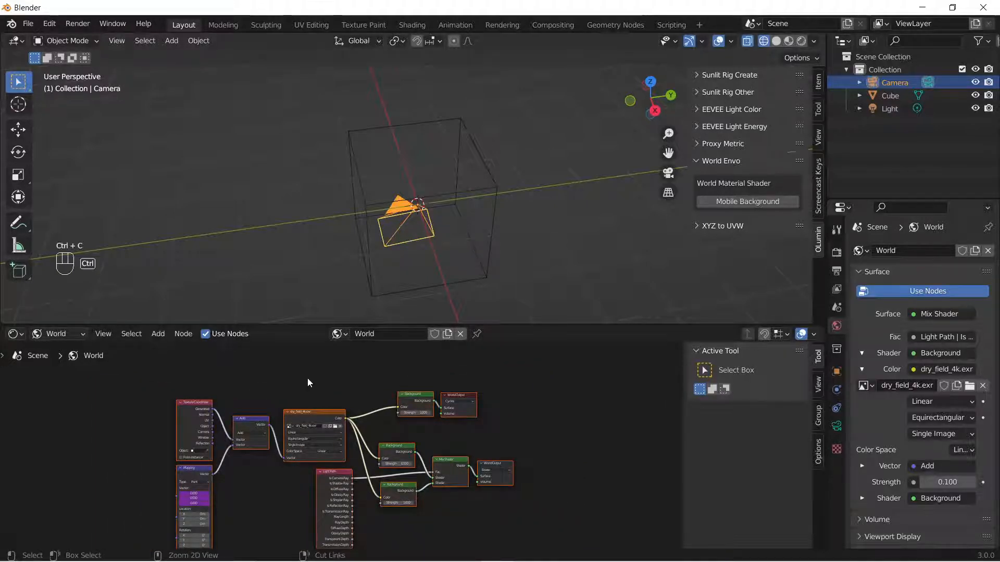
click(61, 339)
click(60, 352)
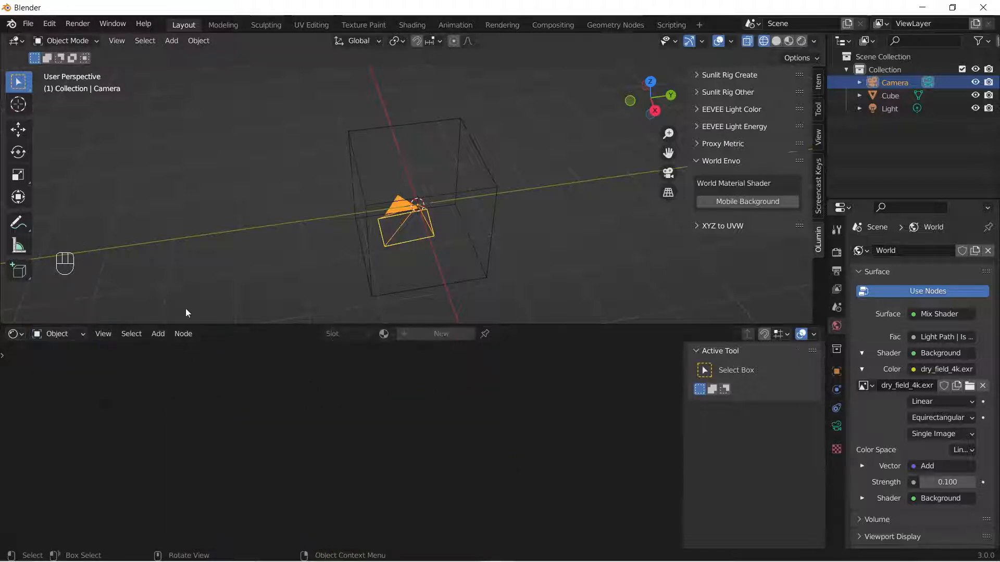
click(364, 192)
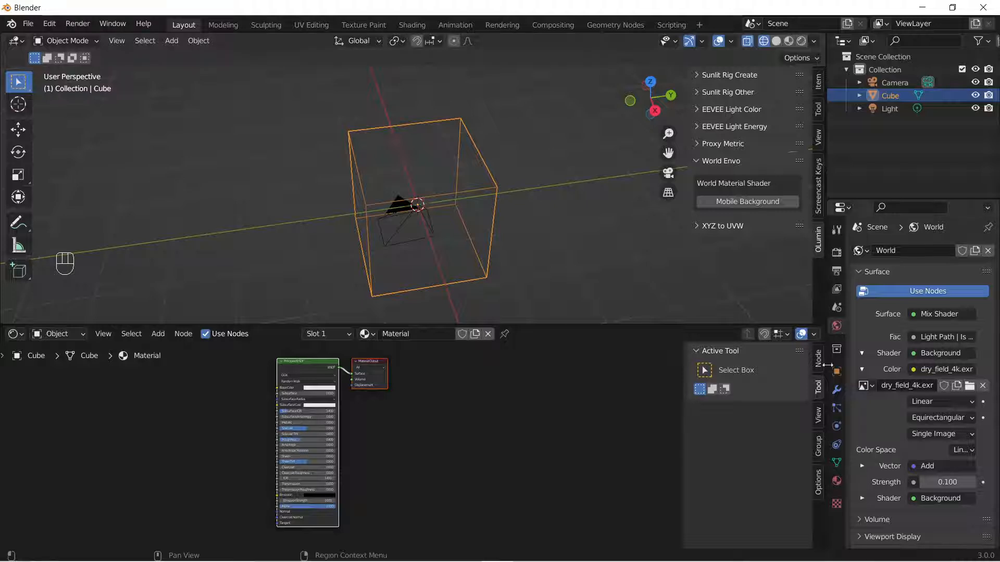
click(837, 480)
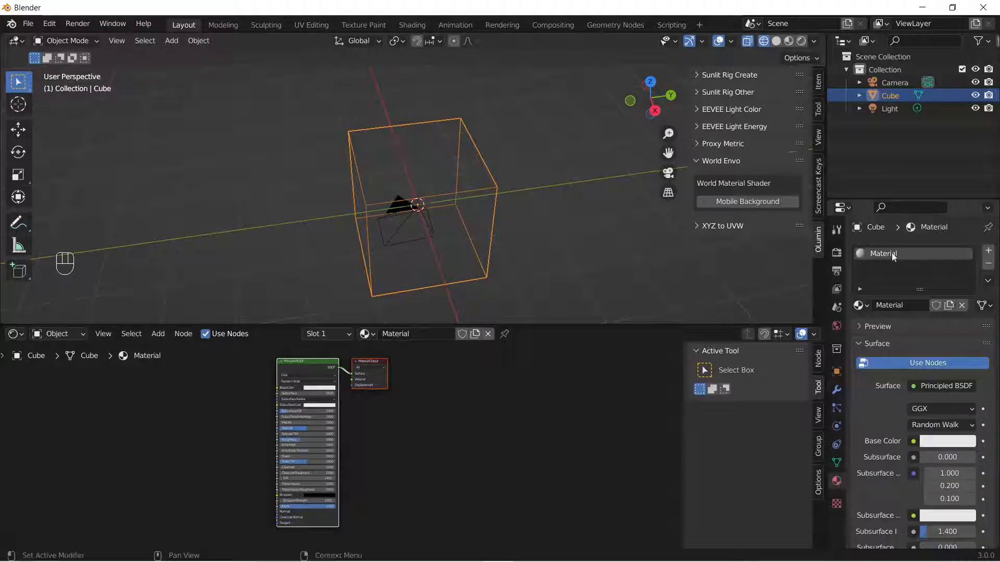
Add a second material slot to the cube and create a new material in it named WorldTemp
click(988, 251)
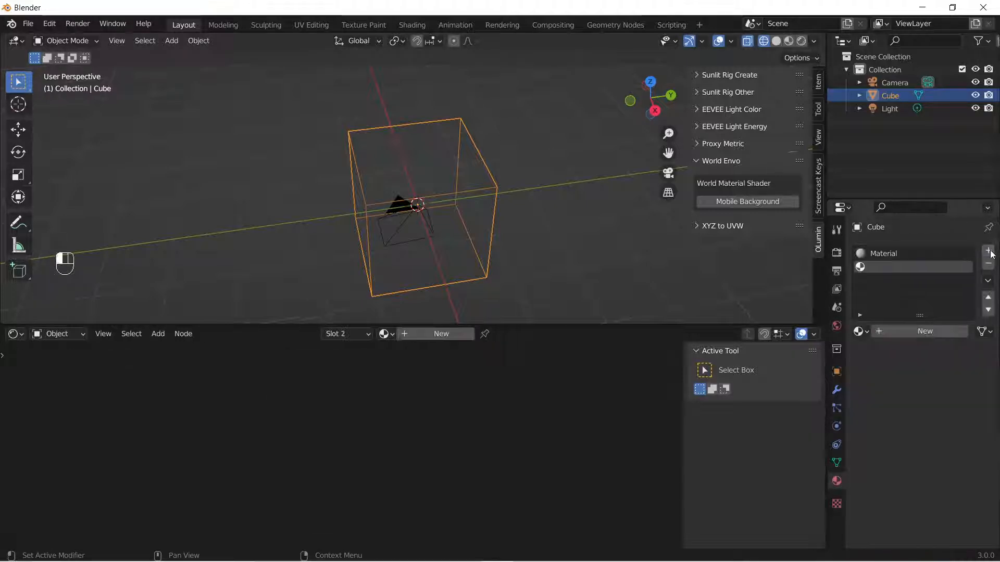
click(899, 333)
double_click(888, 266)
text(WorldTemp)
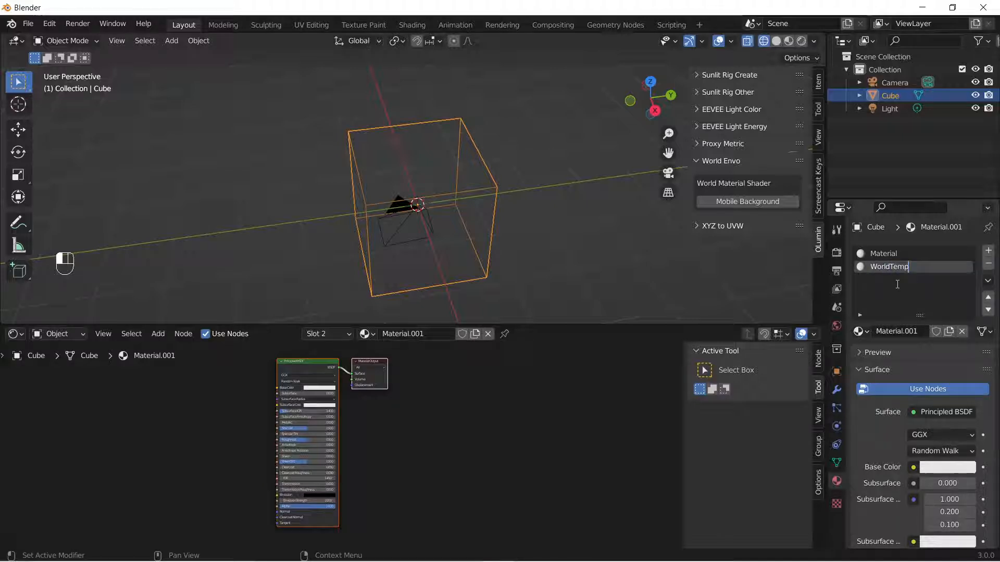
key(Return)
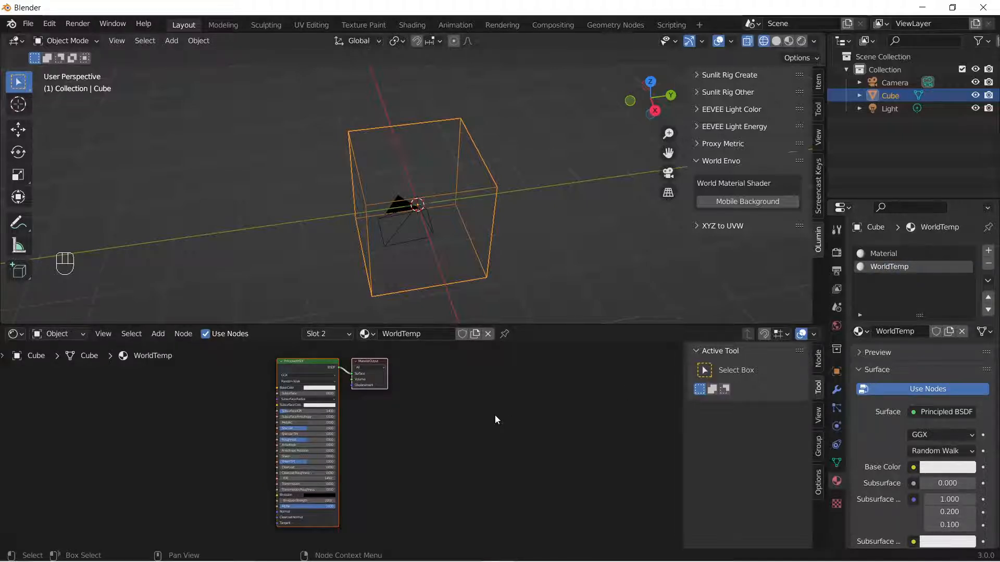
Replace WorldTemp's default nodes with the copied world shader nodes and reposition the pasted nodes in the graph
key(n)
key(Delete)
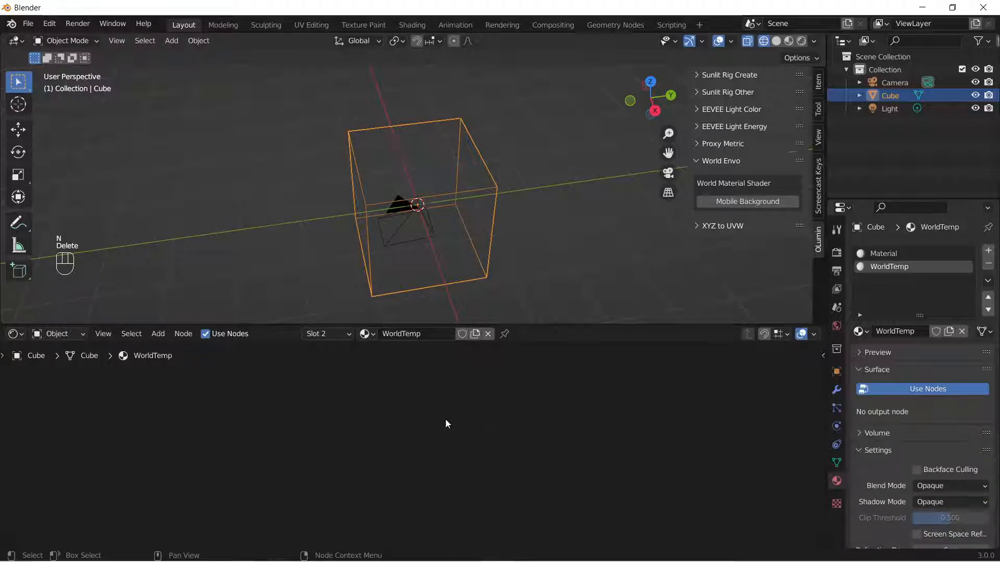
key(ctrl+v)
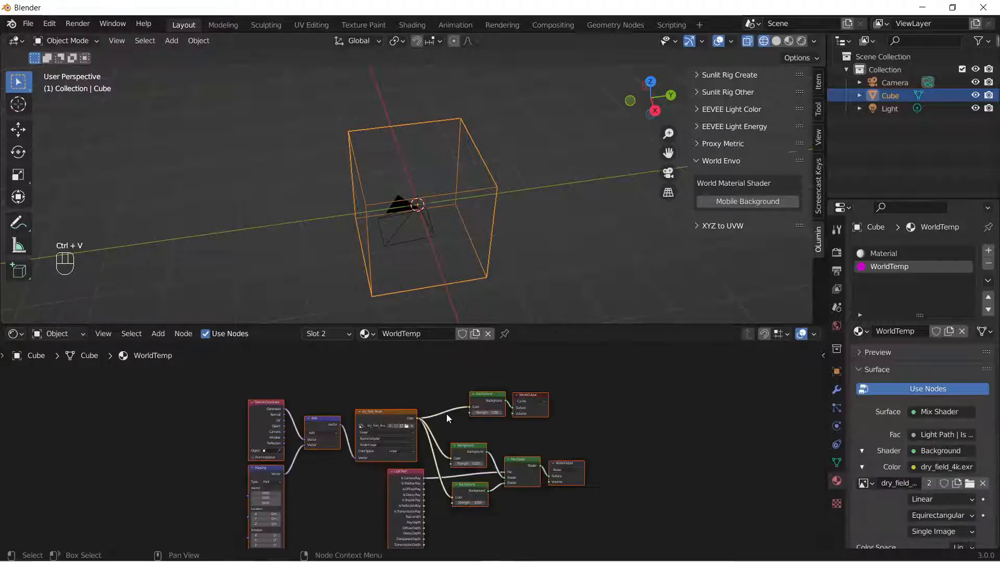
scroll(426, 456, up, 2)
key(g)
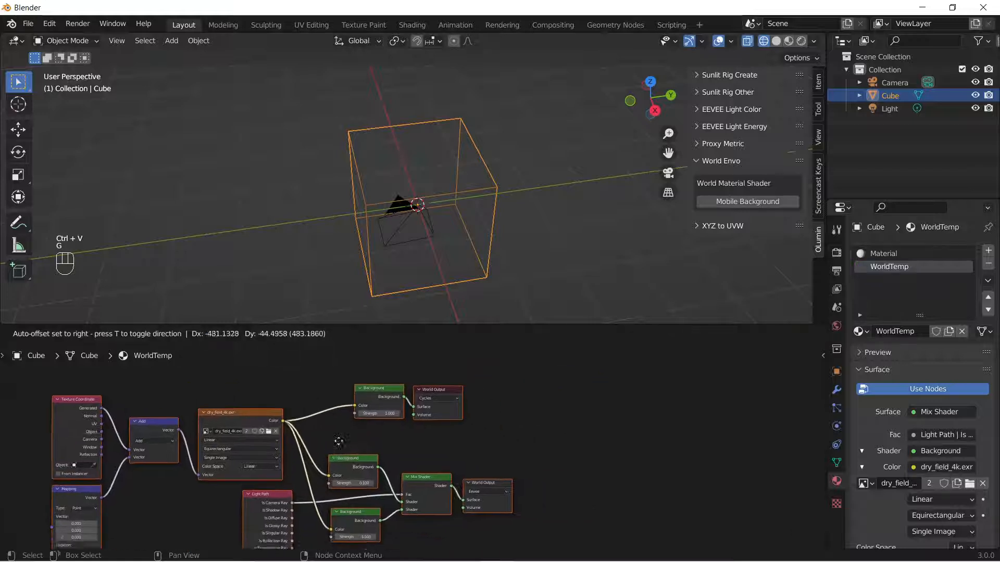
click(474, 429)
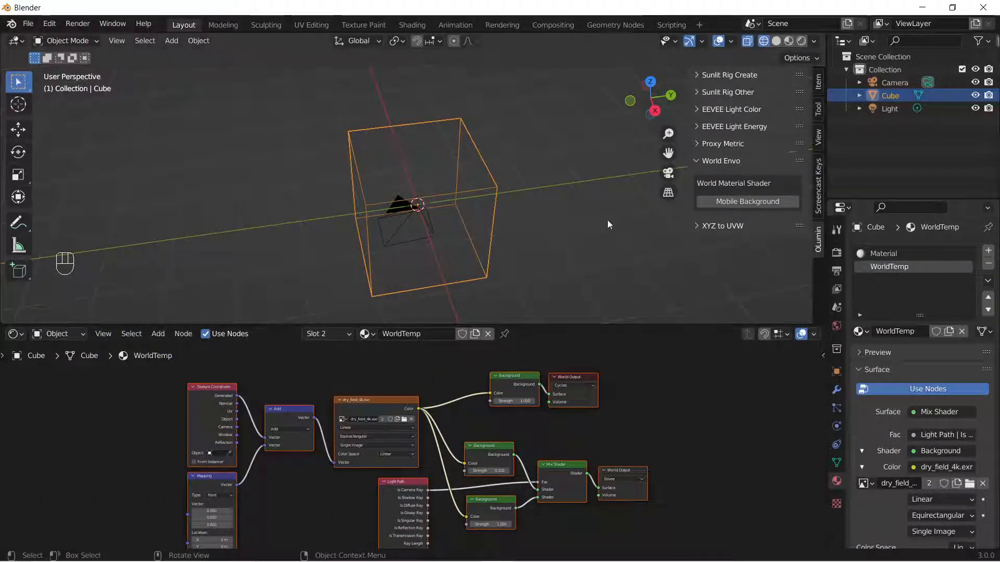
Switch the Shader Editor back to the World nodes and regenerate the Mobile Background shader with the camera selected
click(58, 334)
click(61, 362)
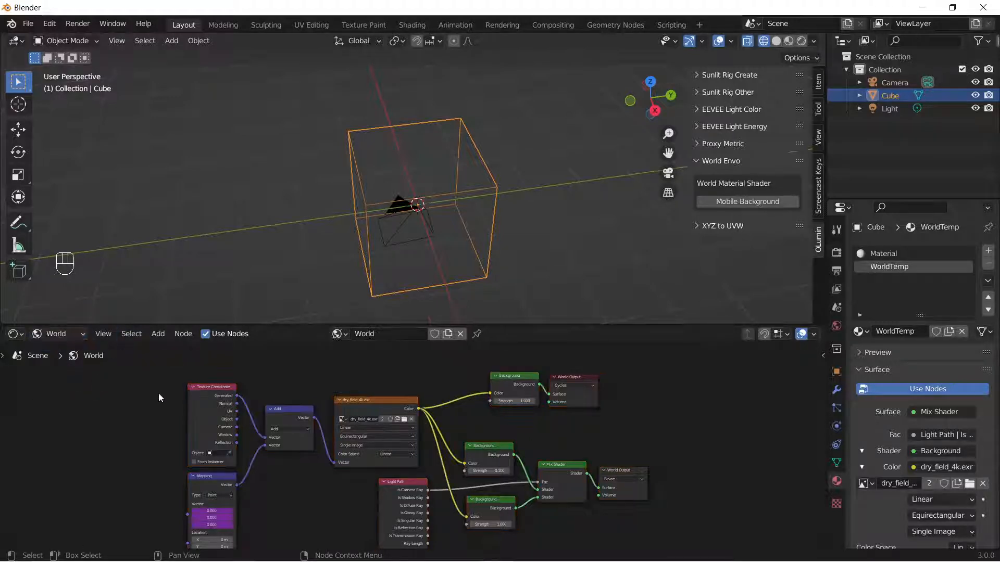
key(ctrl+z)
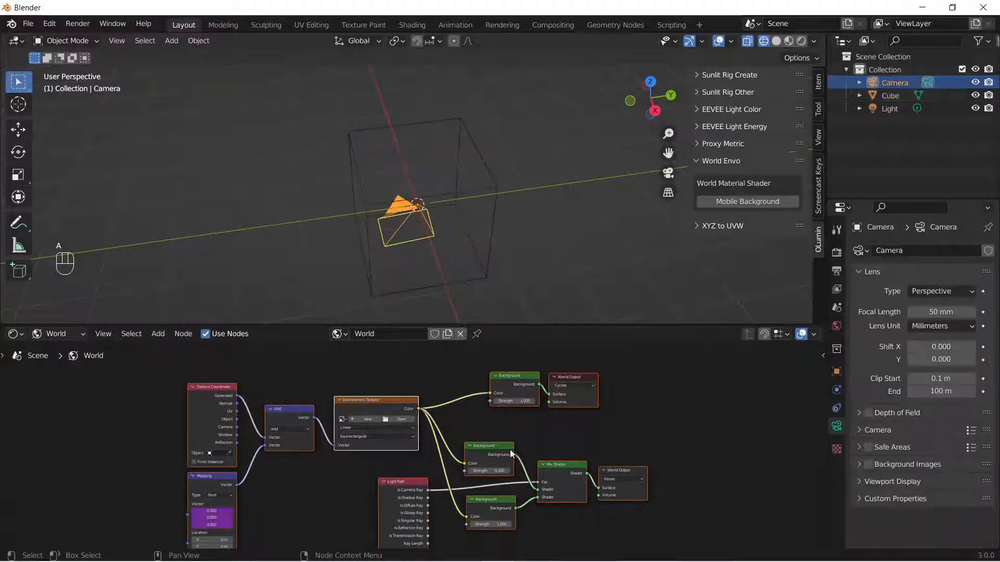
Delete the Environment Texture and Add nodes from the world shader and move the Cycles output's Background node aside
click(340, 399)
key(Delete)
click(289, 411)
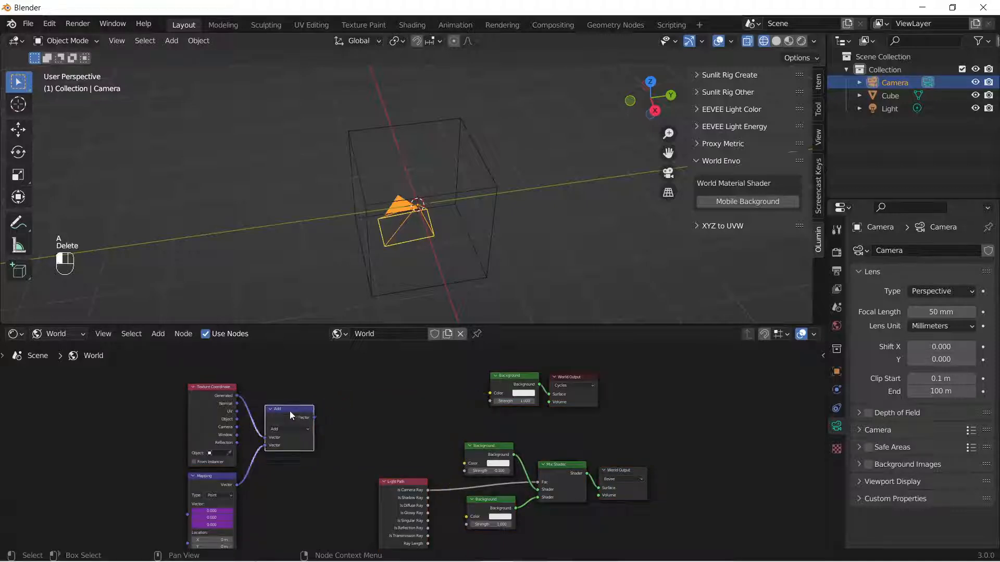
key(Delete)
click(514, 392)
key(g)
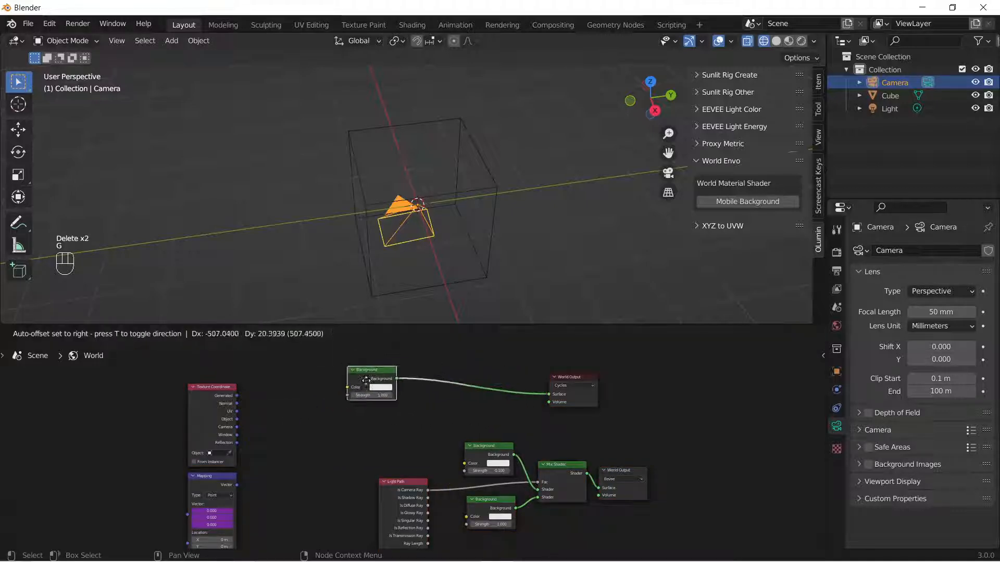
click(356, 385)
Regenerate the world nodes with Mobile Background and assign dry_field_4k.exr to the Environment Texture node
click(748, 201)
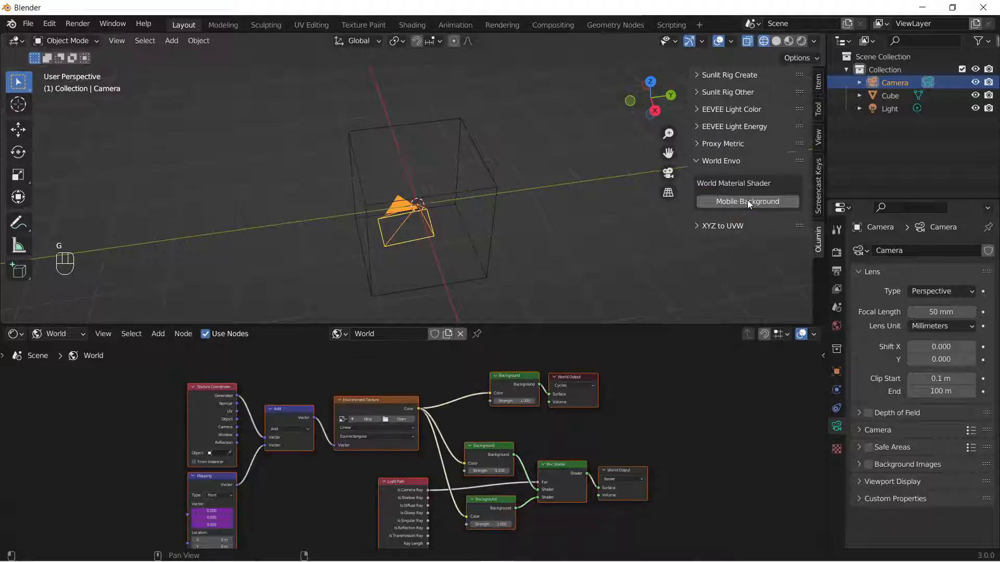
click(385, 402)
key(g)
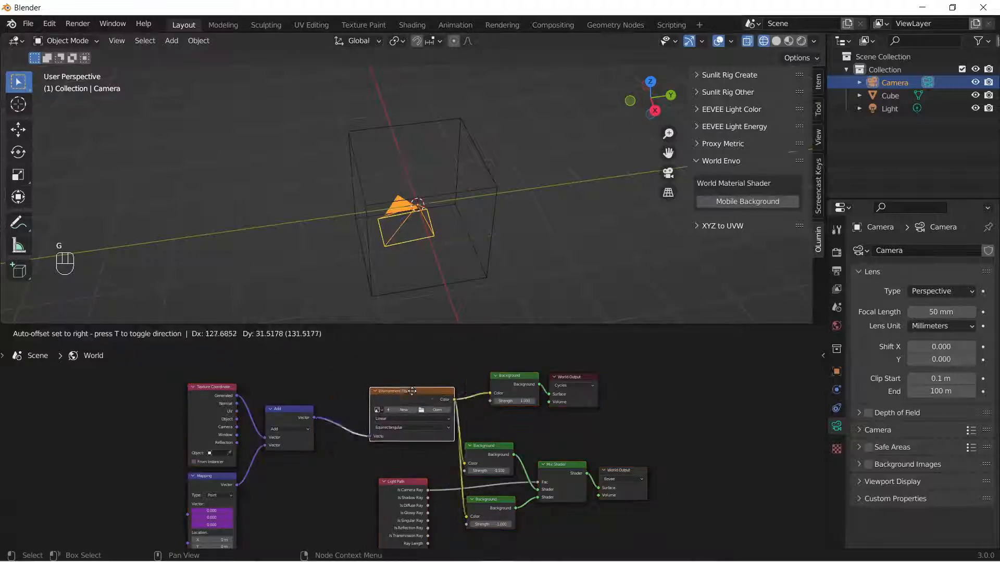
click(389, 399)
scroll(369, 424, up, 3)
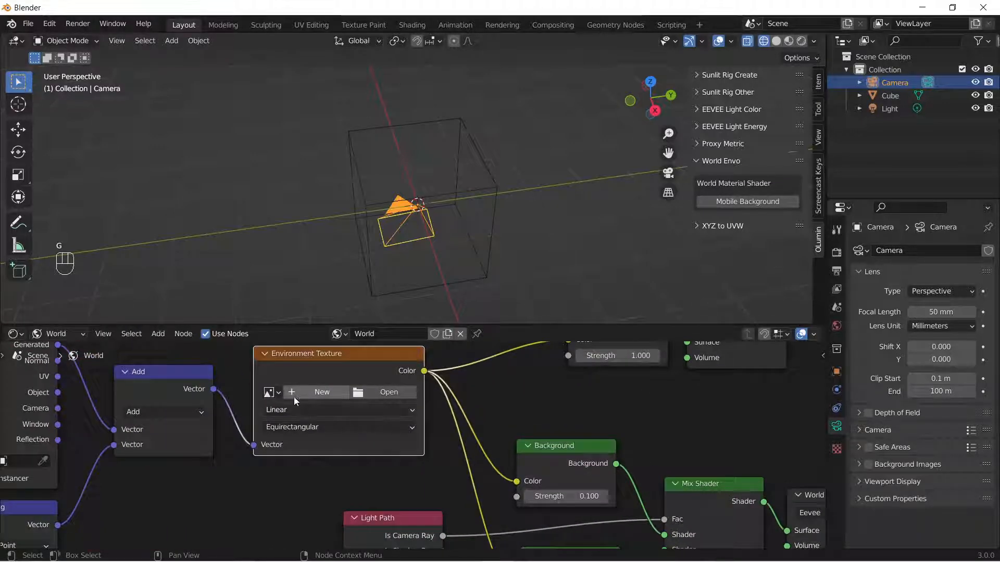
click(269, 392)
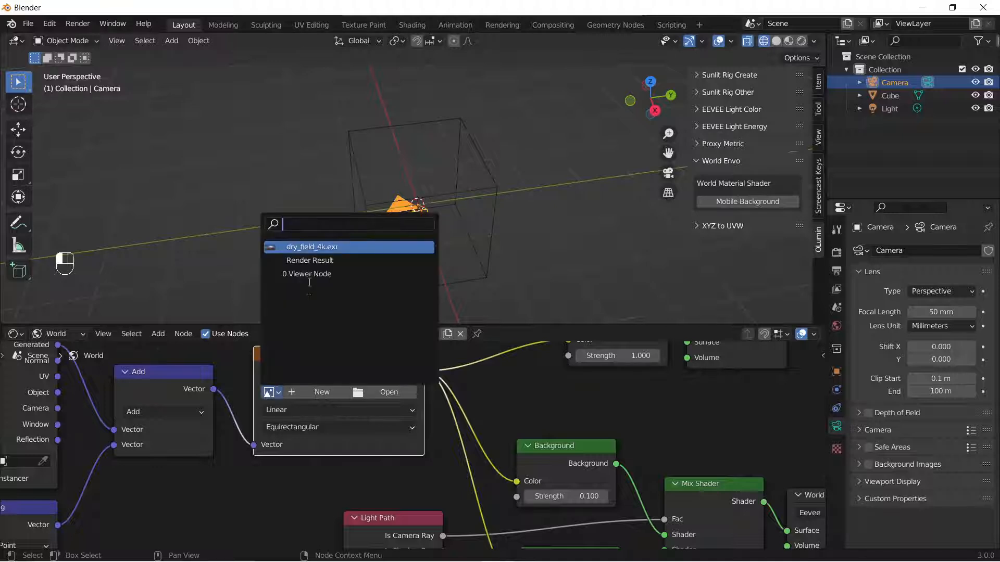
click(307, 247)
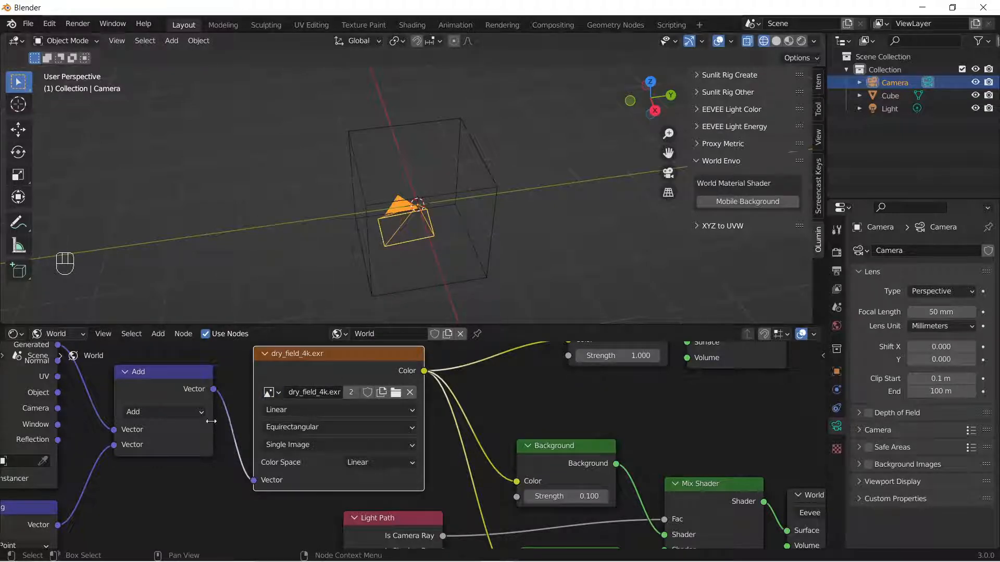
Switch the 3D viewport to Rendered shading and hide the cube
middle_drag(220, 424, 444, 401)
key(shift+z)
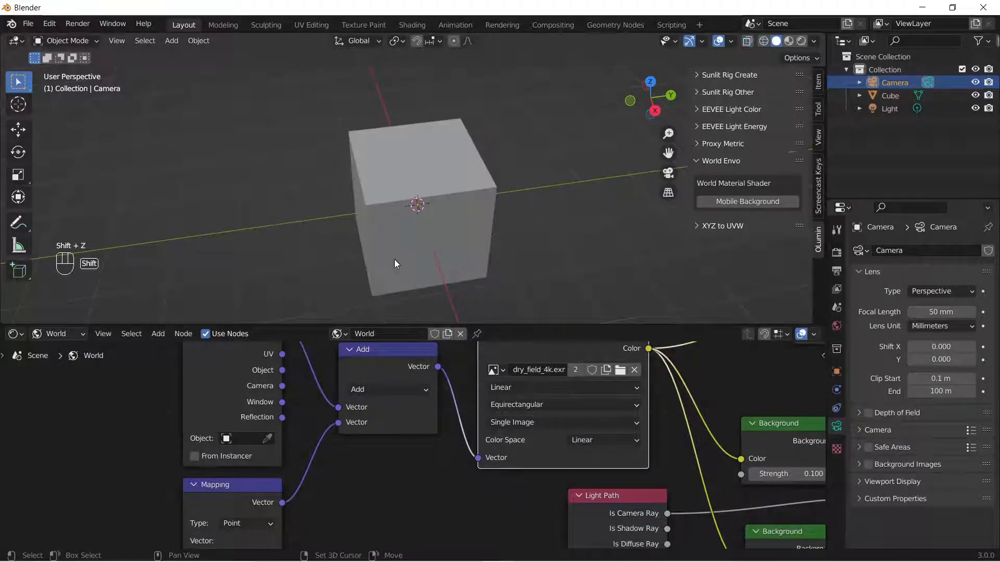
key(z)
click(393, 255)
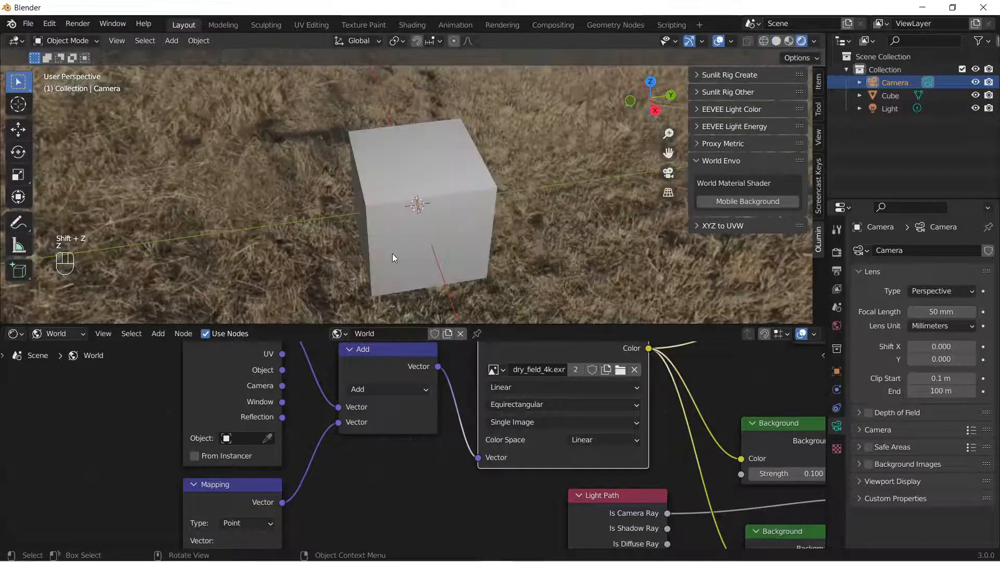
click(393, 251)
key(h)
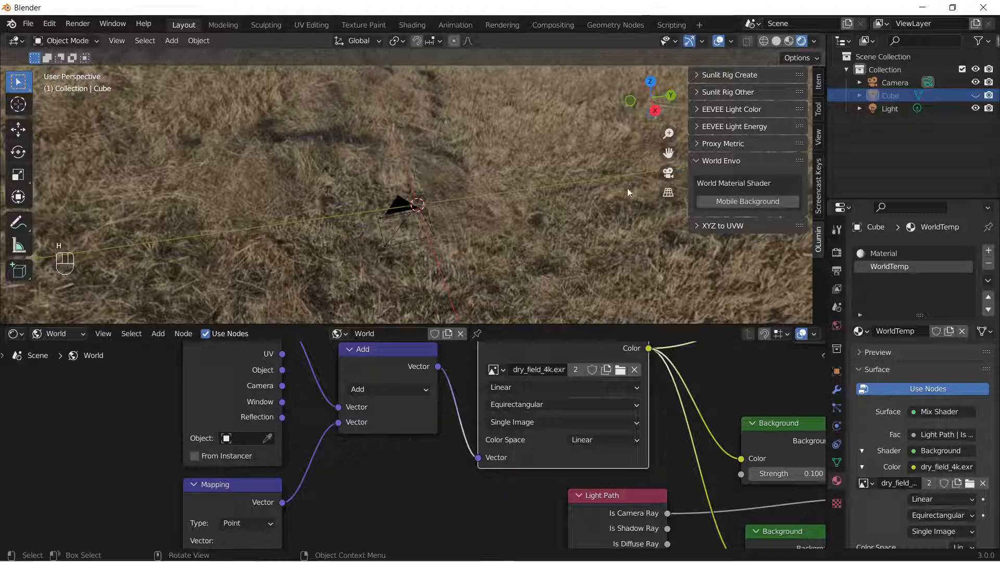
Try moving the camera along the global Z axis to test how the background shifts
click(894, 82)
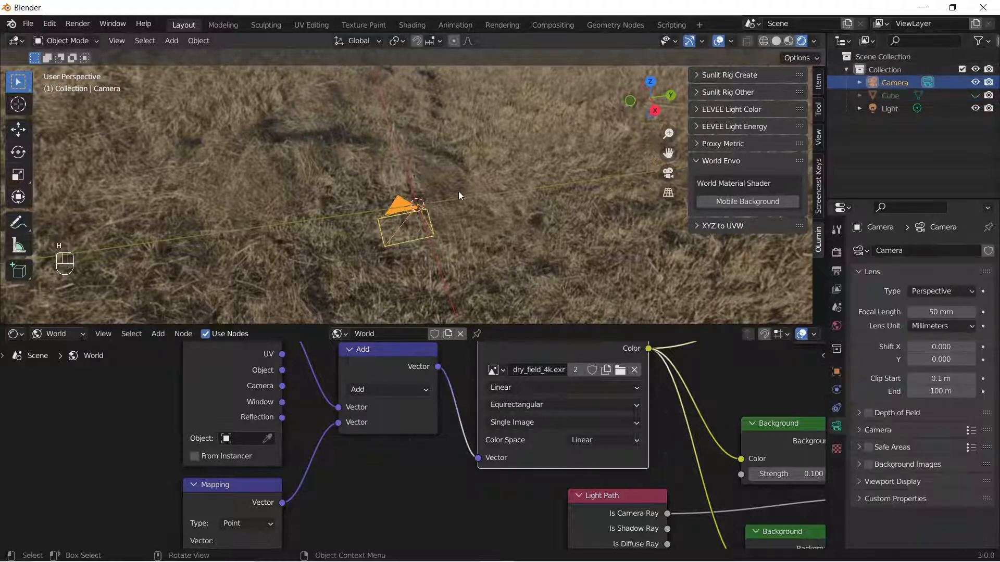
key(g)
key(z)
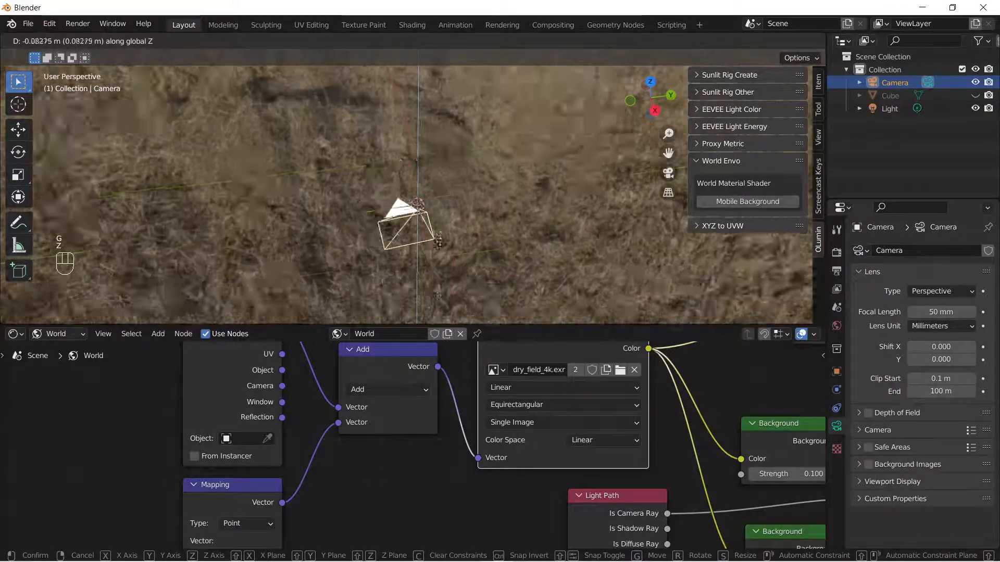
right_click(440, 237)
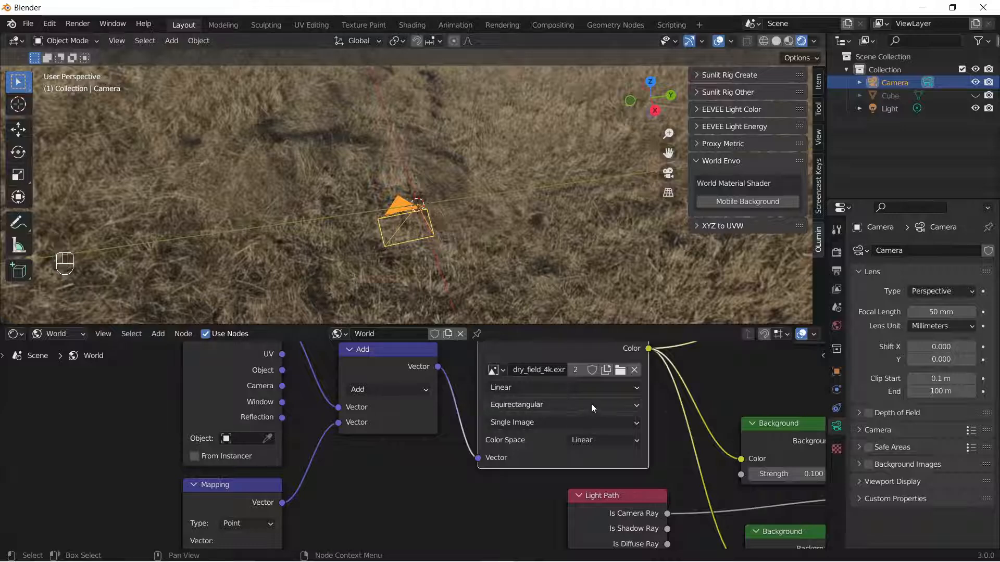
Maximize the Shader Editor and set the Mapping node's scale to 0.01 on X, Y and Z
shift+middle_drag(446, 437, 537, 450)
key(ctrl+space)
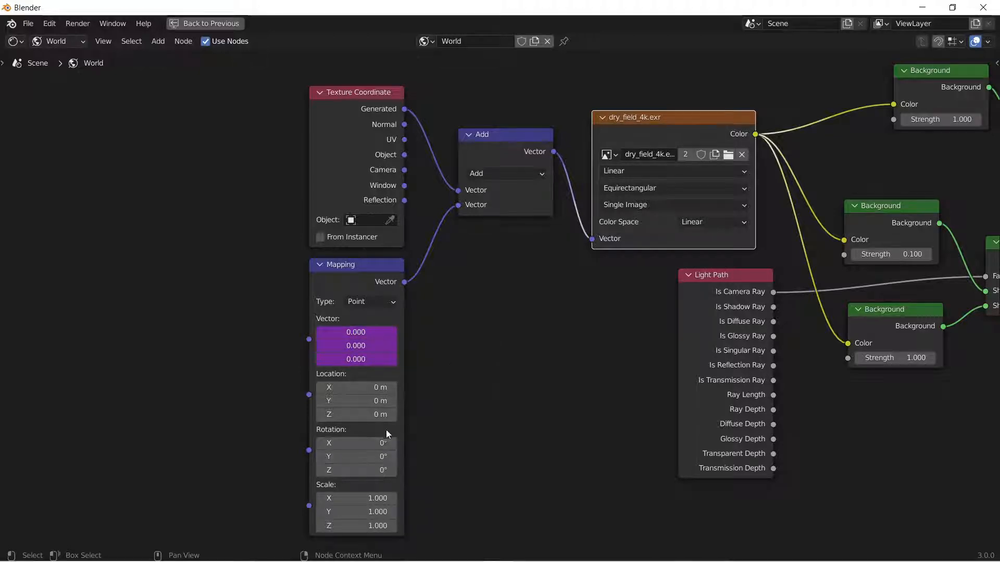
scroll(384, 427, up, 1)
shift+middle_drag(416, 437, 438, 316)
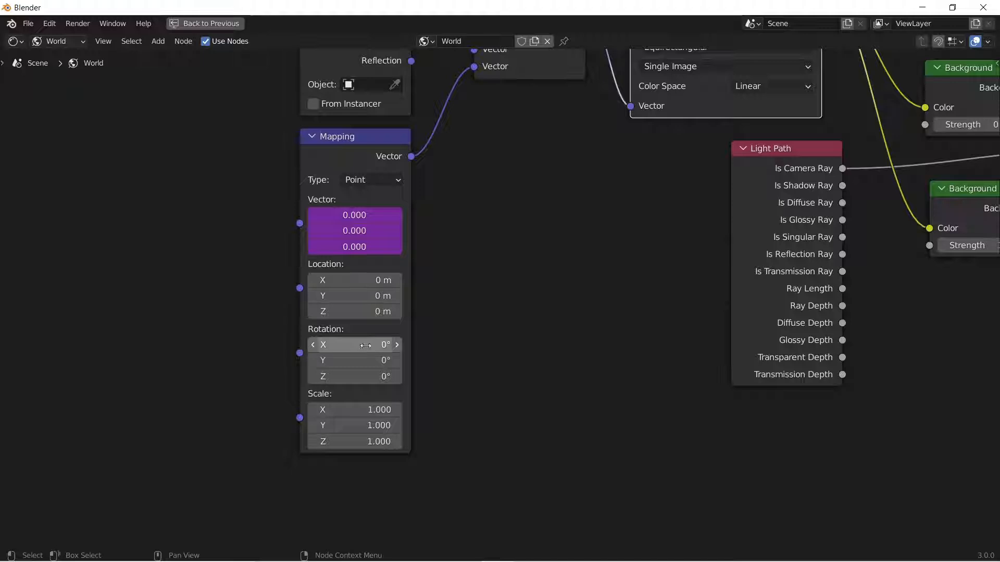
click(358, 411)
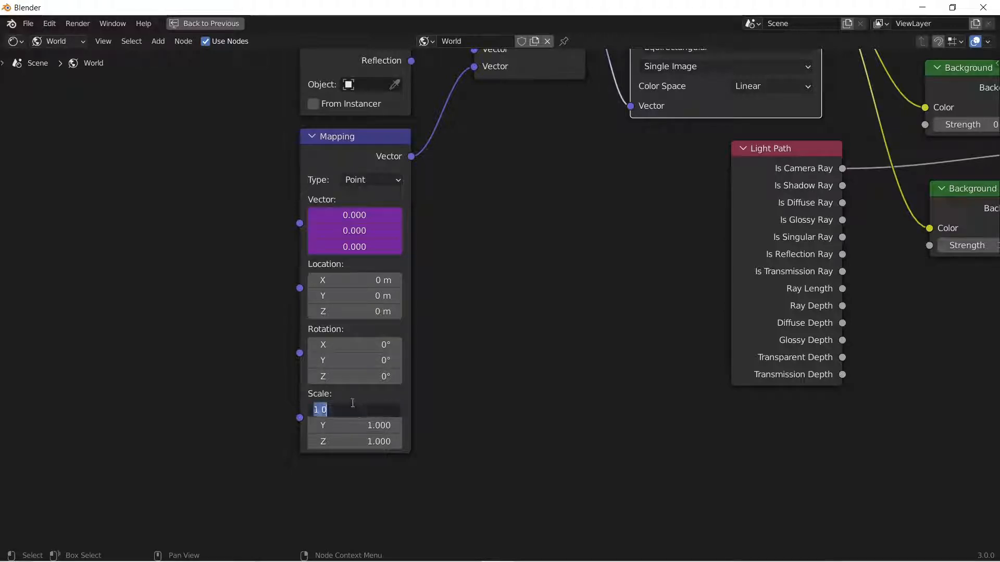
text(.01)
key(Tab)
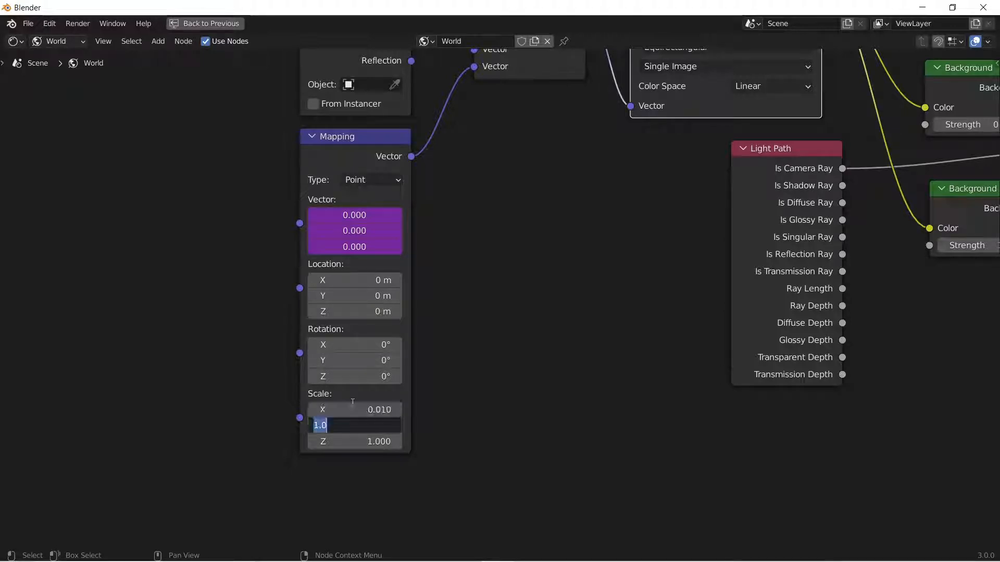
text(.01)
key(Tab)
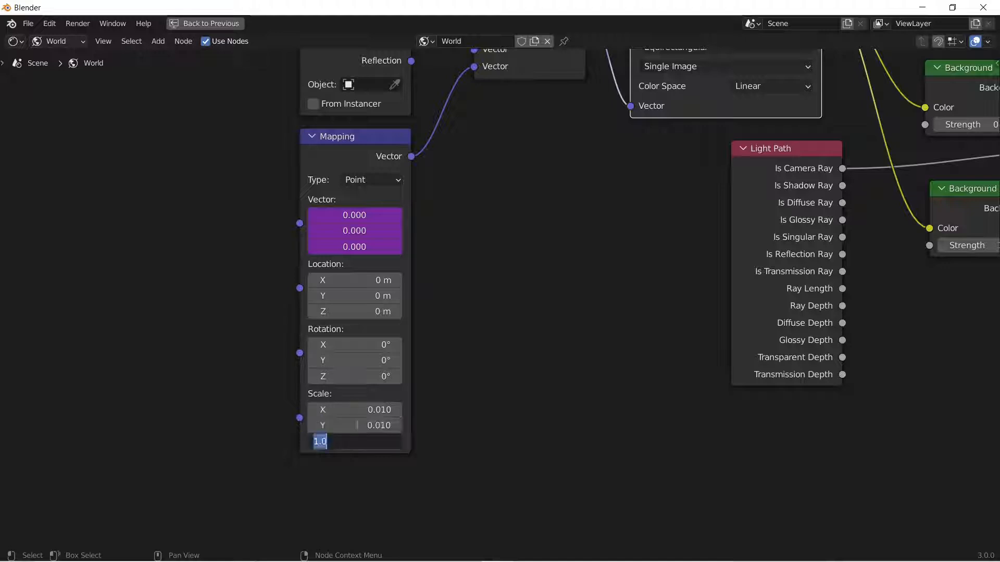
text(.0)
key(Return)
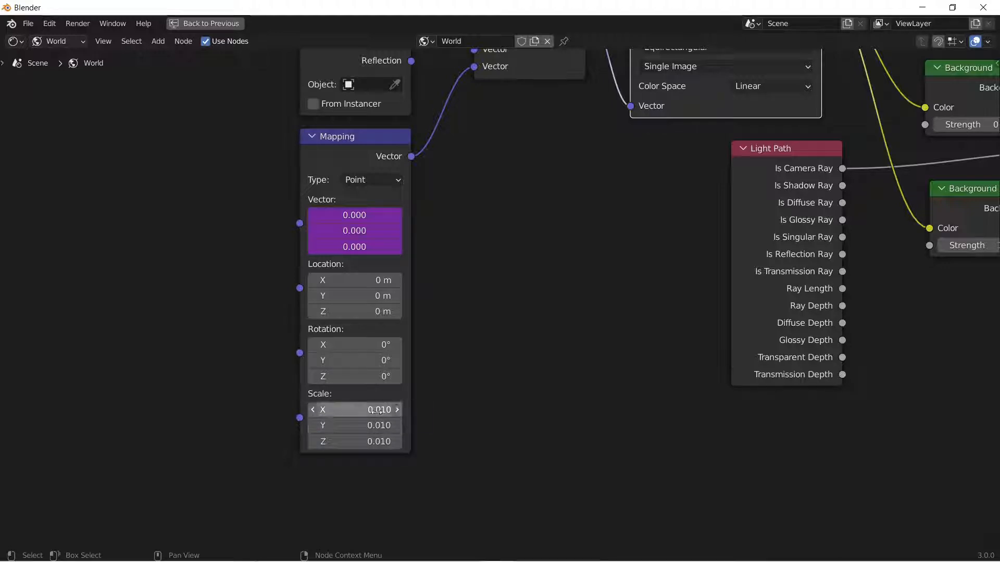
Set the Mapping node's X, Y and Z scale together to 0.005 and restore the full layout
click(364, 410)
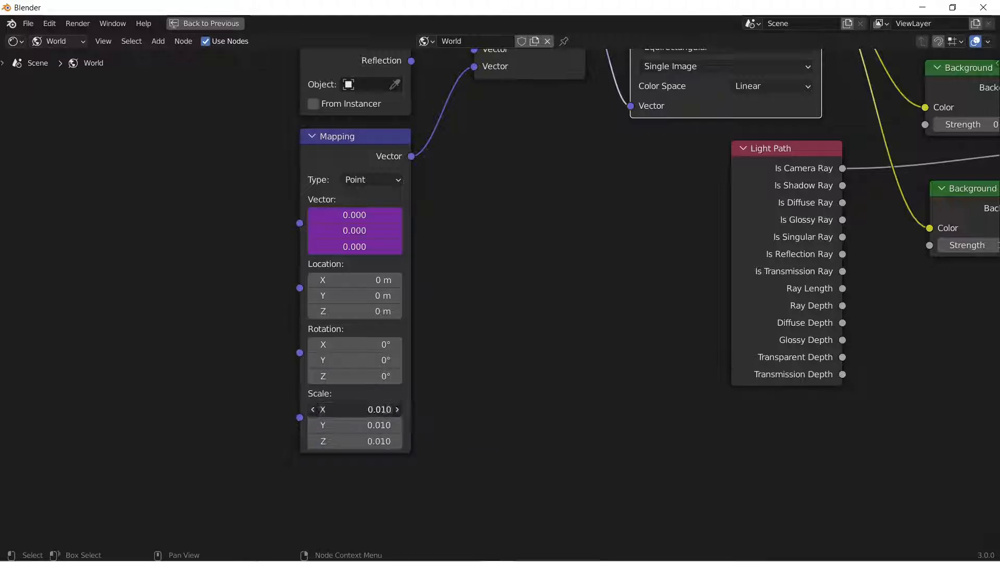
drag(365, 411, 365, 442)
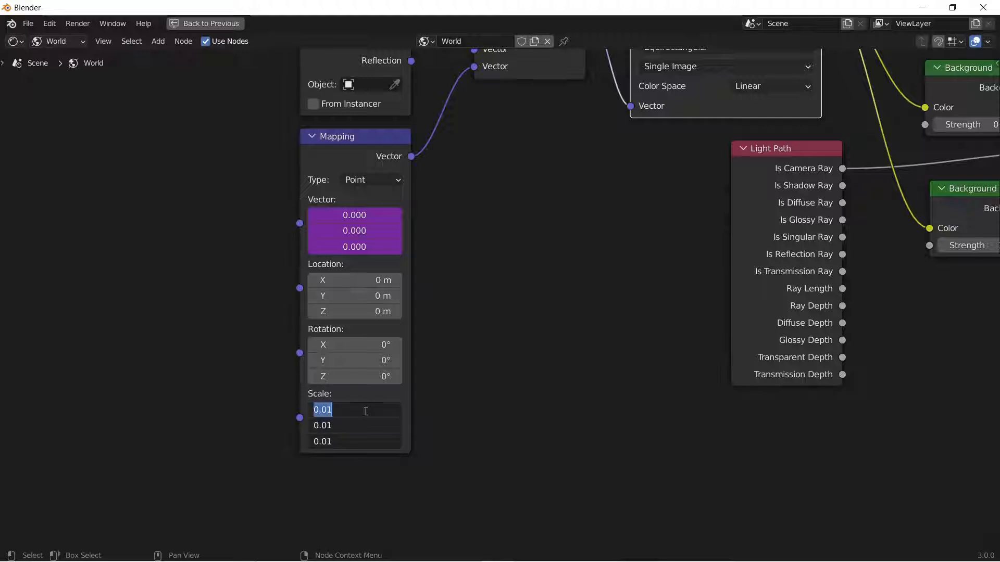
text(.0)
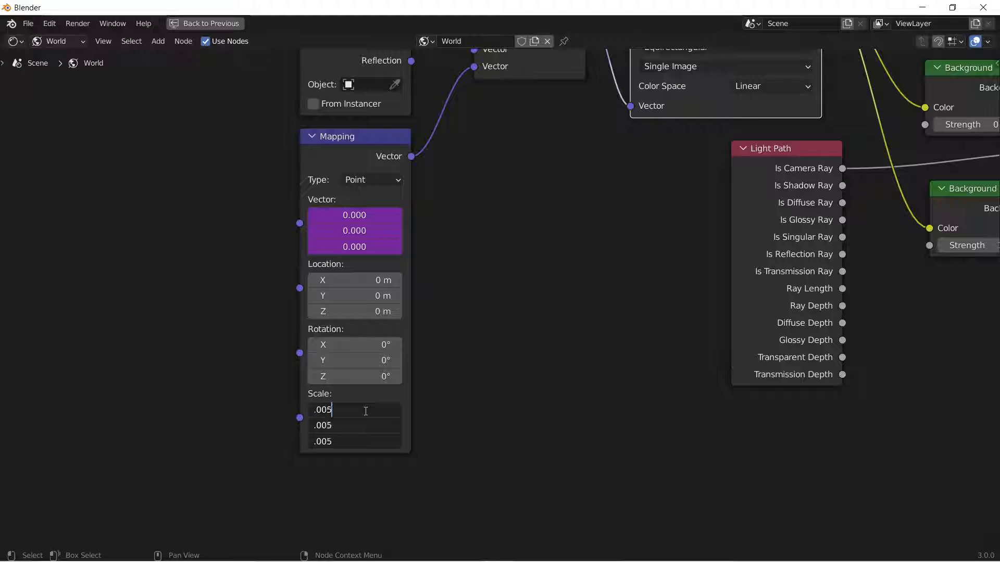
key(Return)
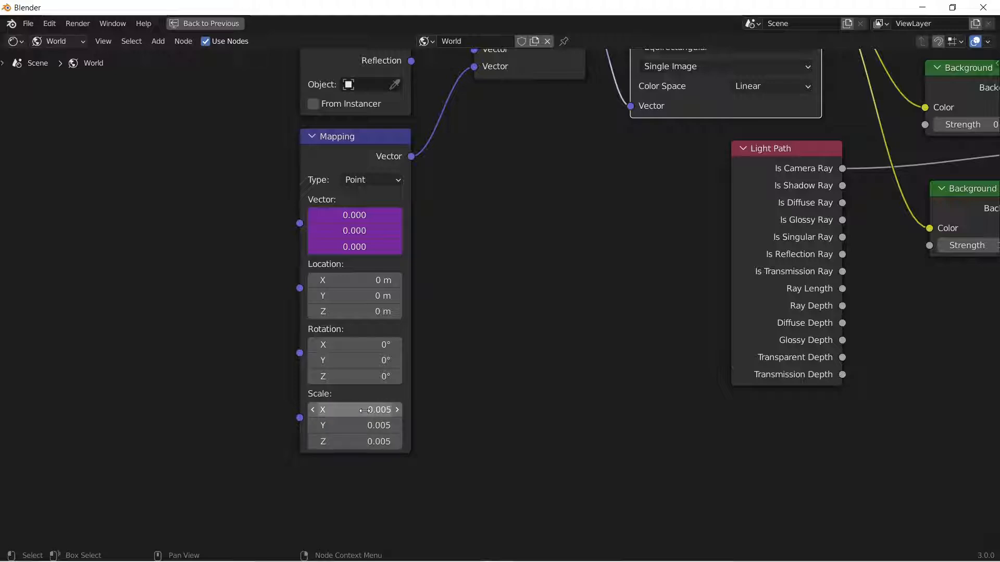
key(ctrl+space)
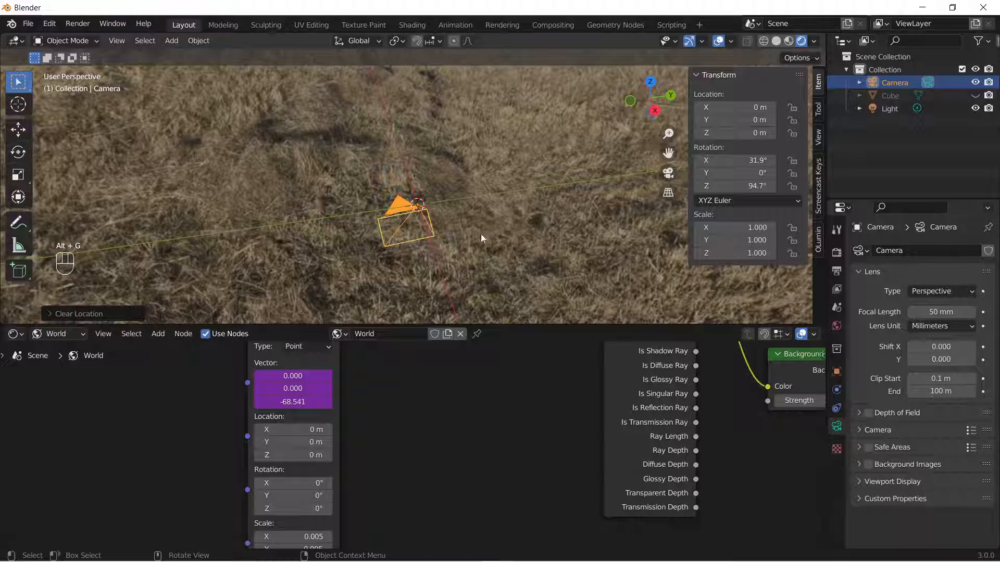
Move the camera up about 8.9 m along the global Z axis
key(g)
key(z)
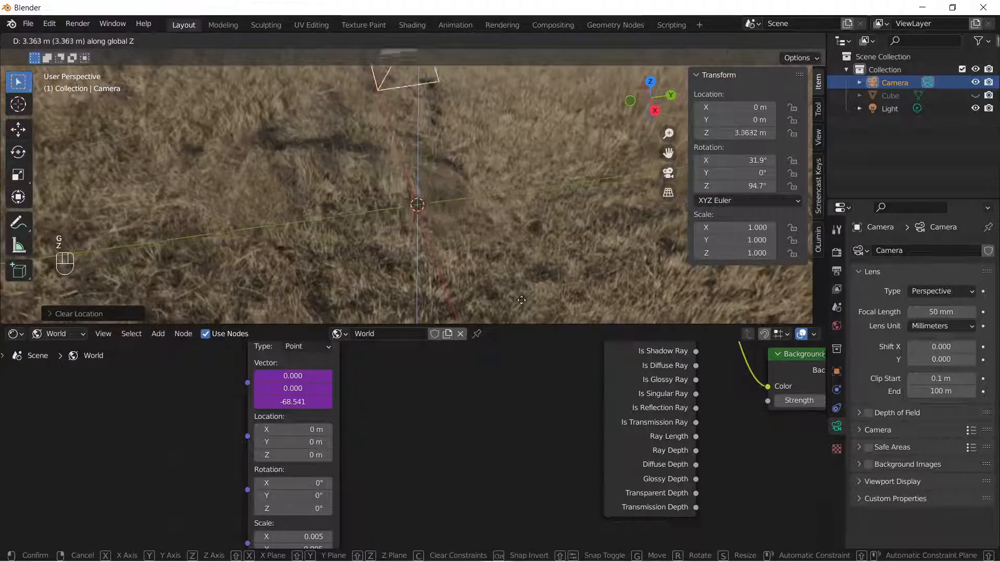
click(449, 159)
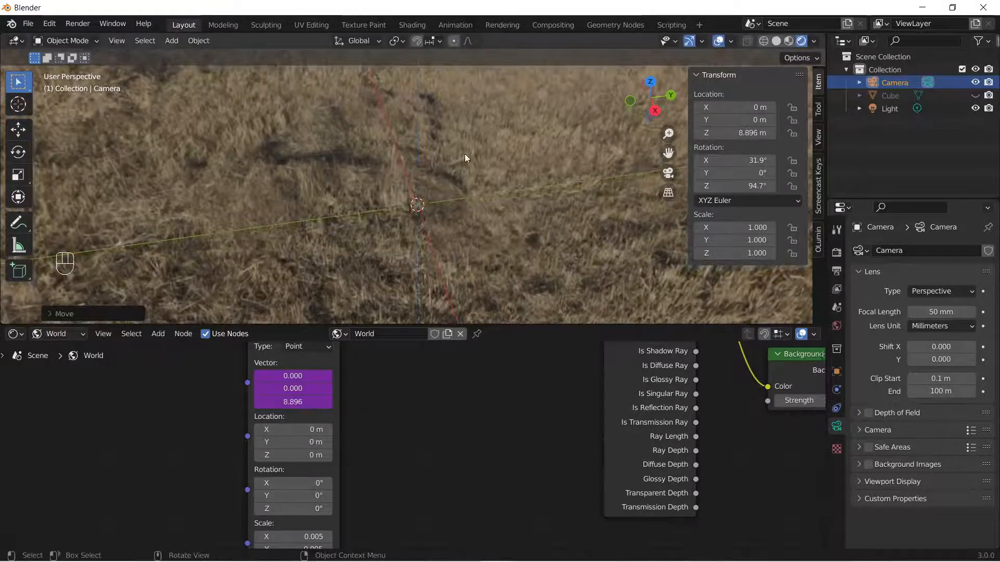
Move the camera up about 1.9 m along the global Z axis, and set its Z location to -10 m
key(g)
key(z)
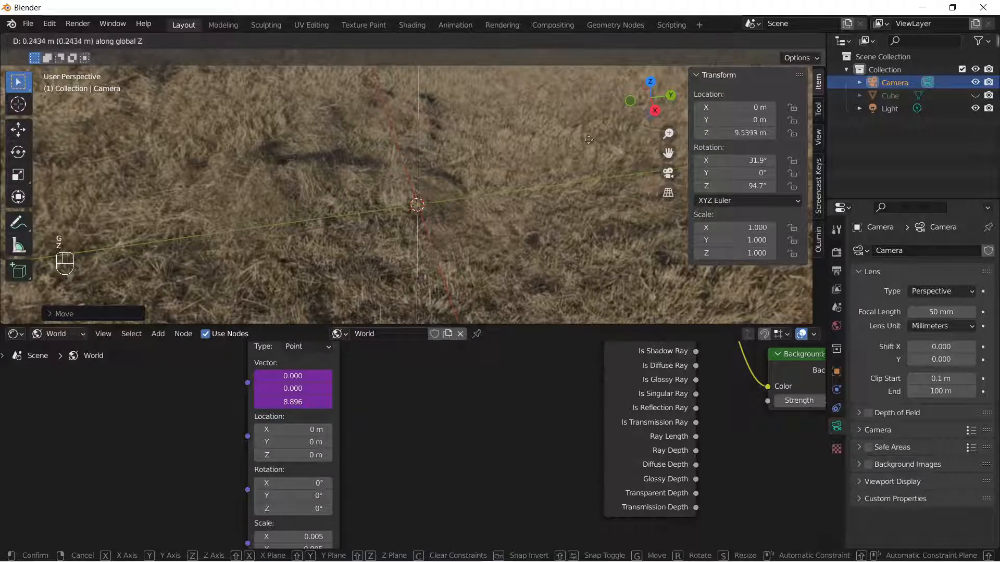
click(526, 166)
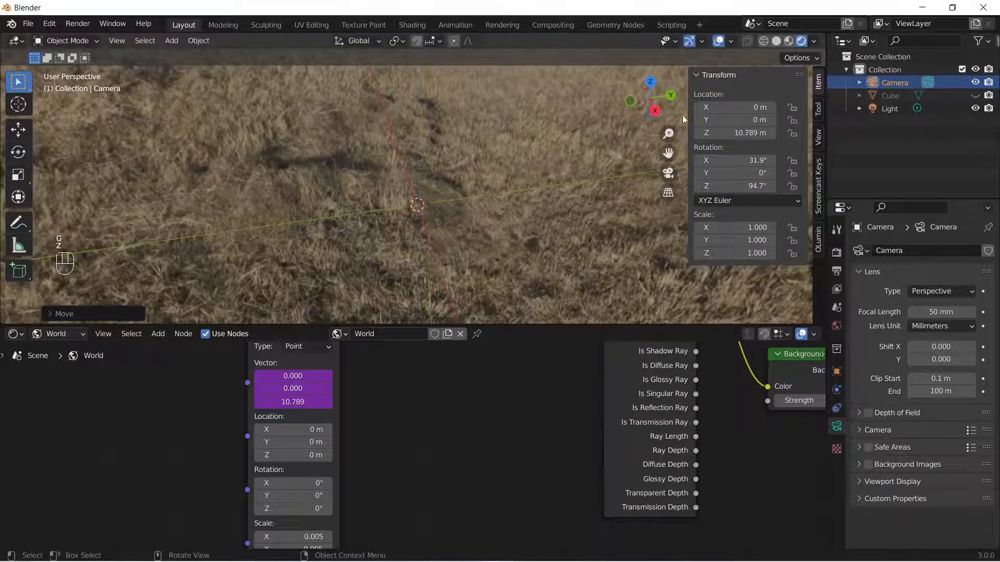
double_click(732, 130)
text(-1)
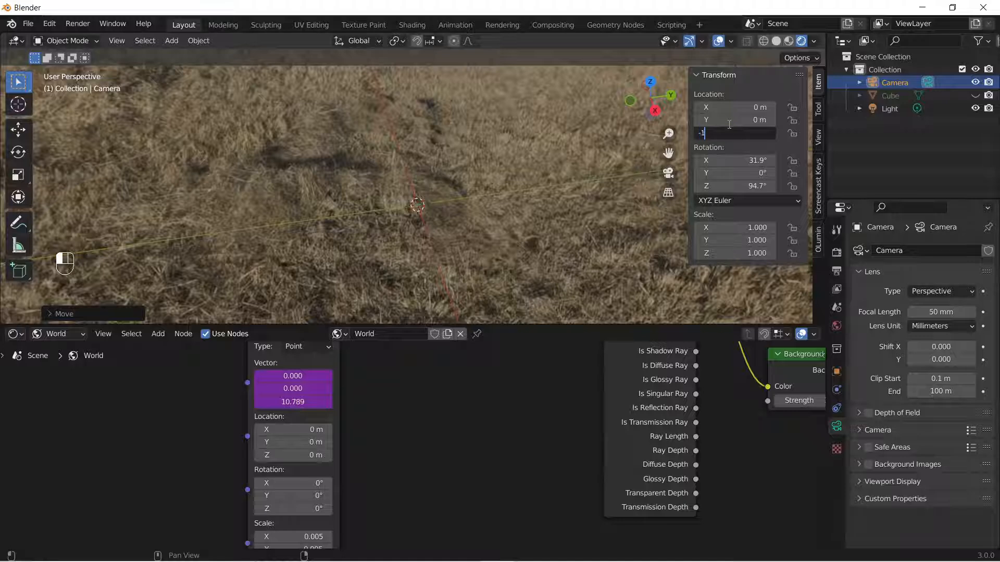
text(0)
key(Return)
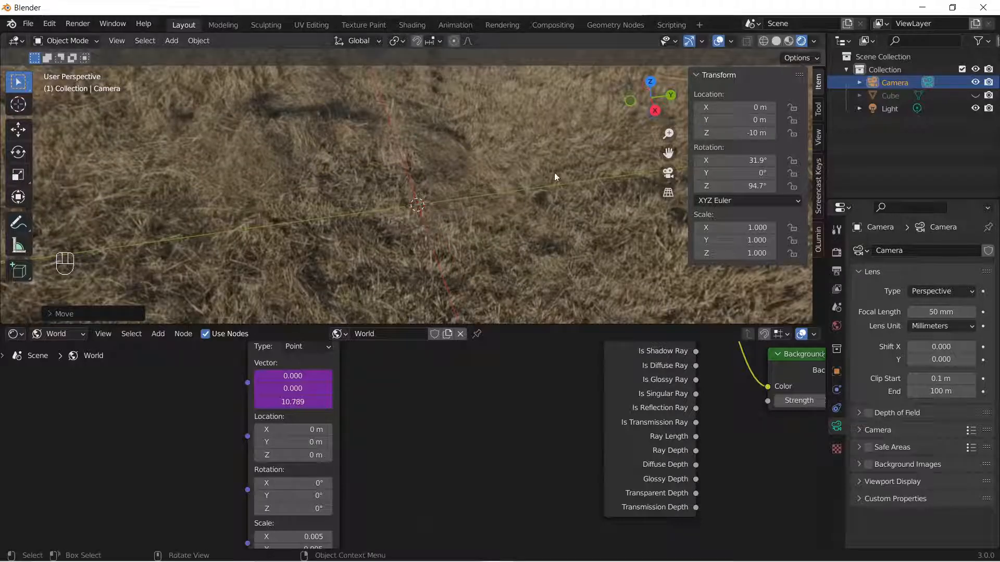
Move the camera along the global Z axis down to about -45 m and back up to about 9.1 m
key(g)
key(z)
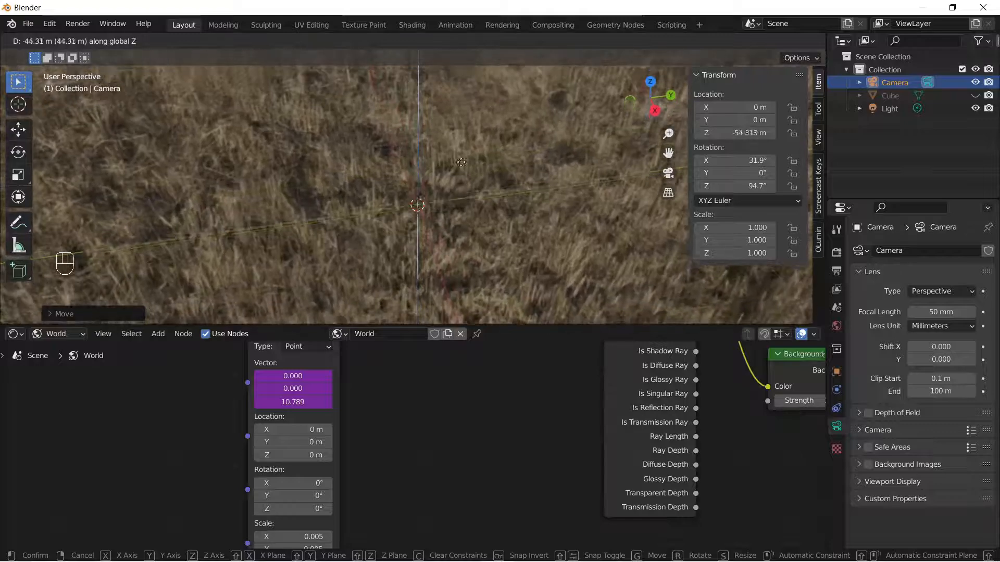
click(470, 143)
middle_drag(552, 156, 498, 232)
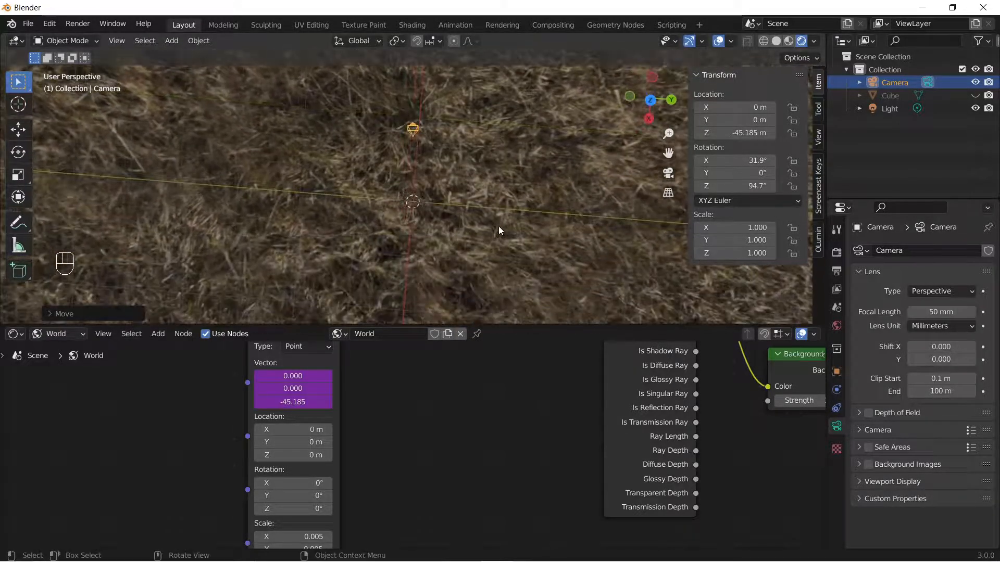
key(g)
key(z)
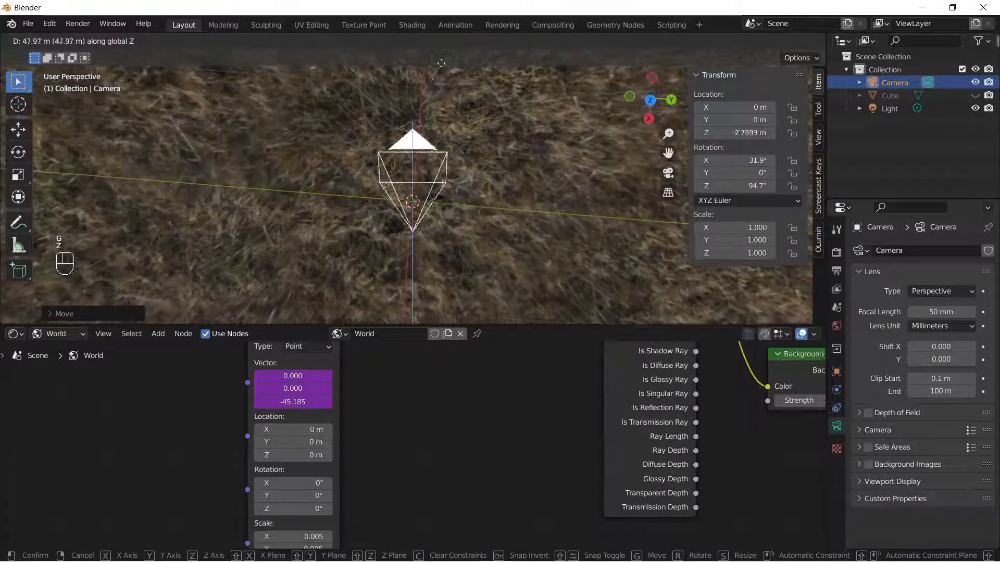
click(310, 116)
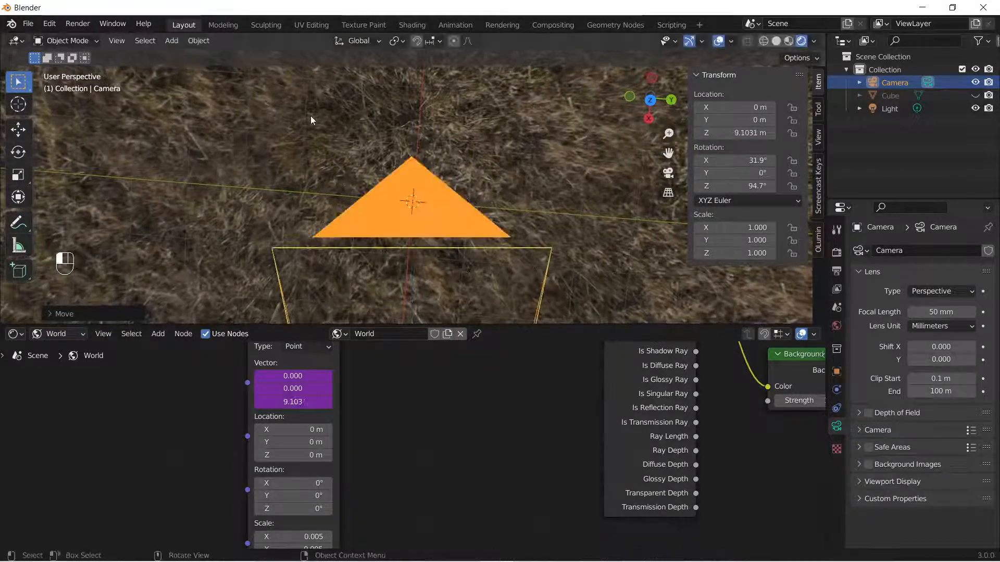
Clear the camera's location back to the origin and unhide the cube
key(alt+g)
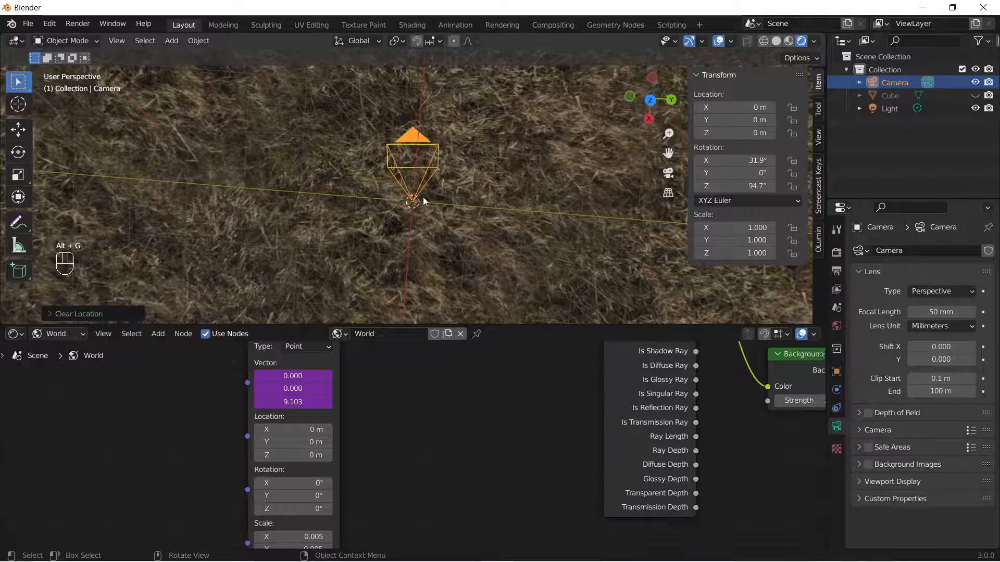
middle_drag(423, 201, 490, 152)
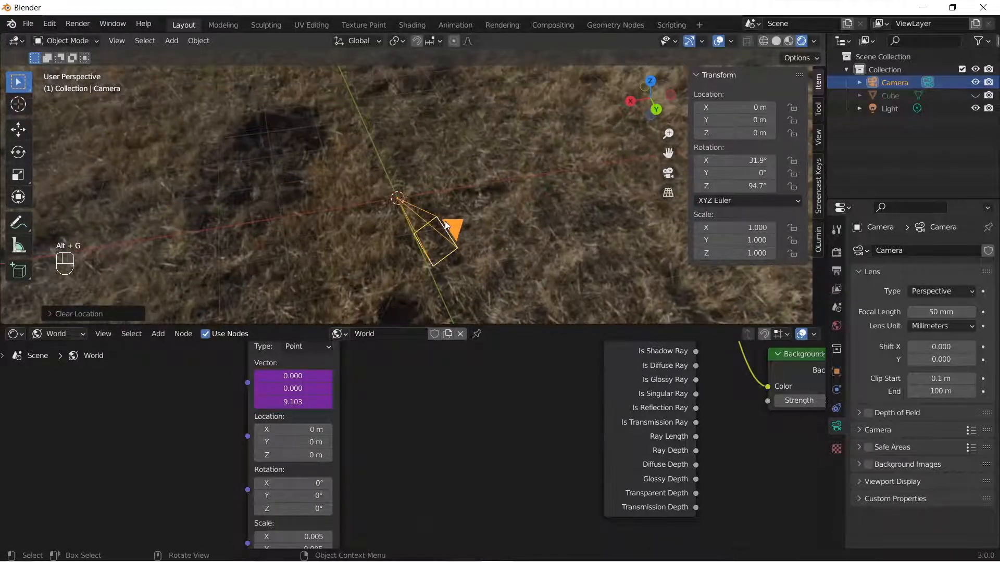
key(alt+h)
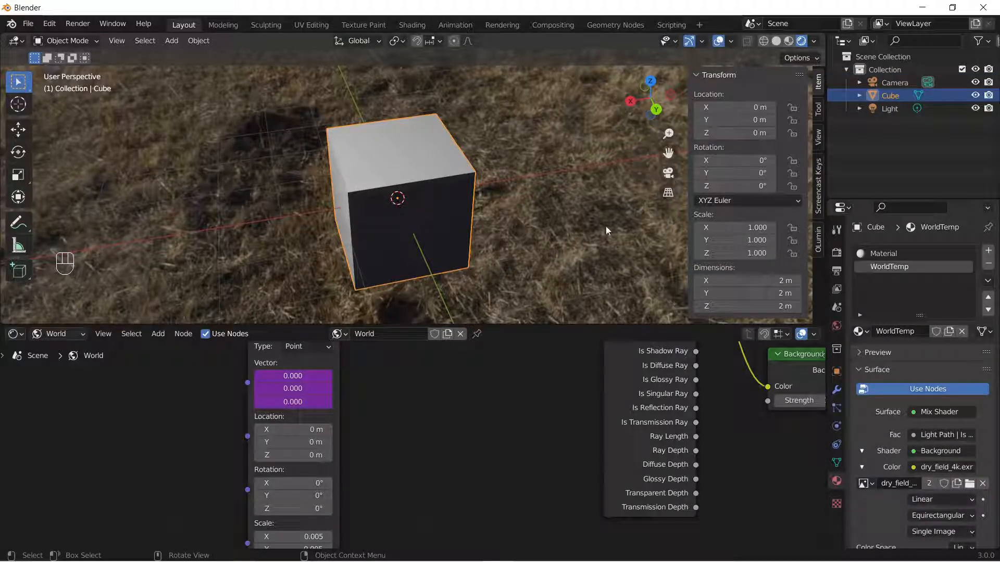
Set the color texture type to Environment Texture in OLumin's XYZ to UVW options
click(818, 251)
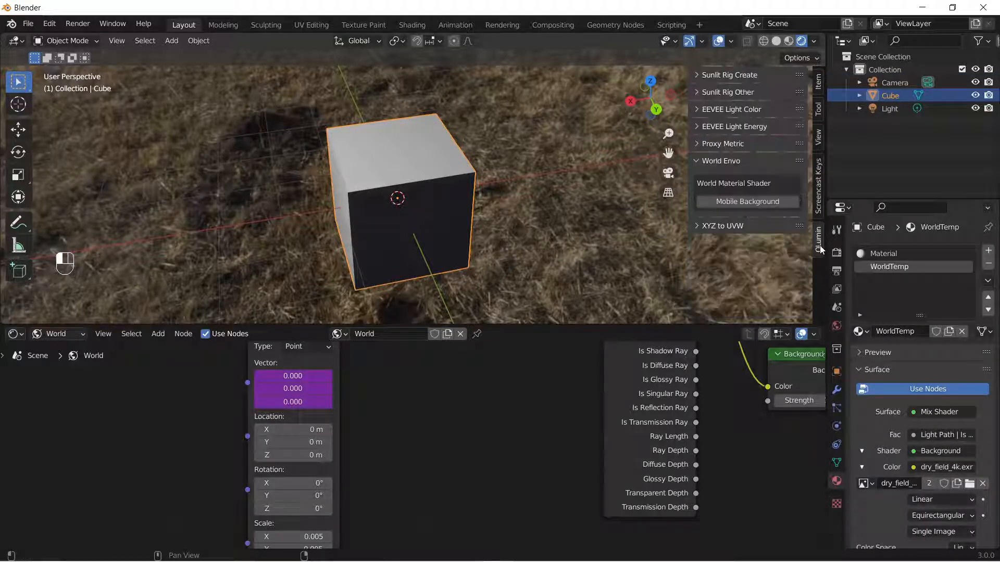
click(721, 165)
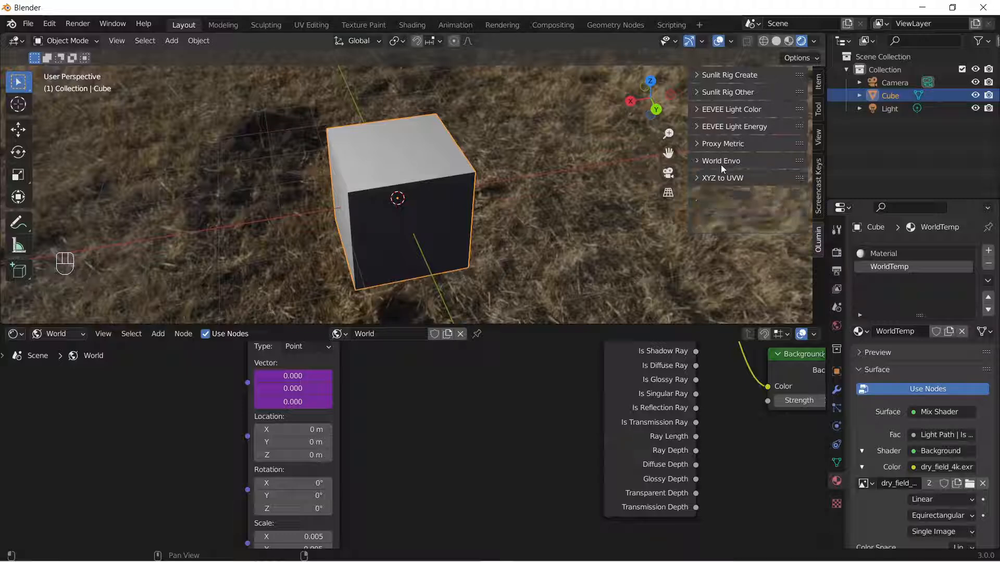
click(724, 178)
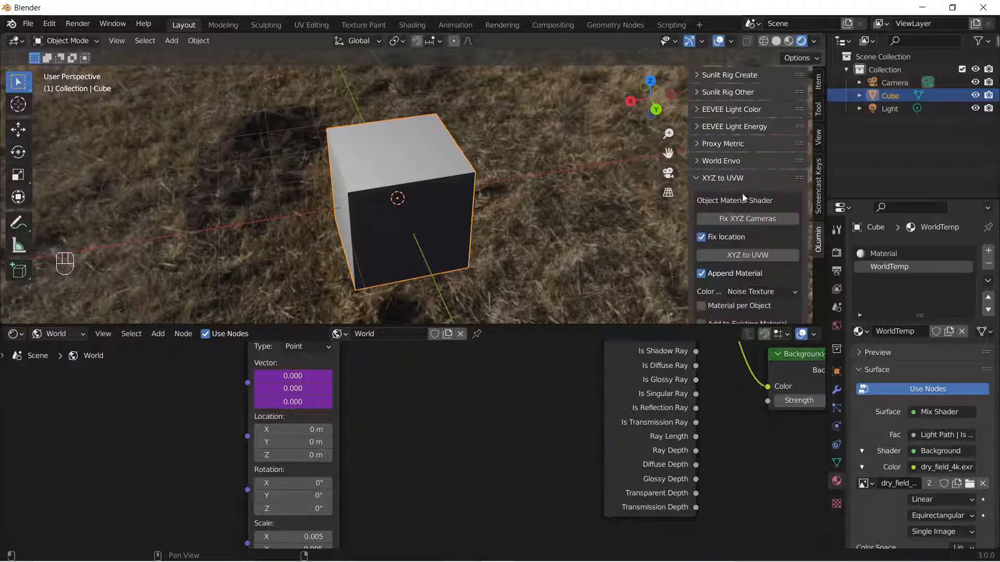
scroll(718, 248, down, 3)
click(756, 229)
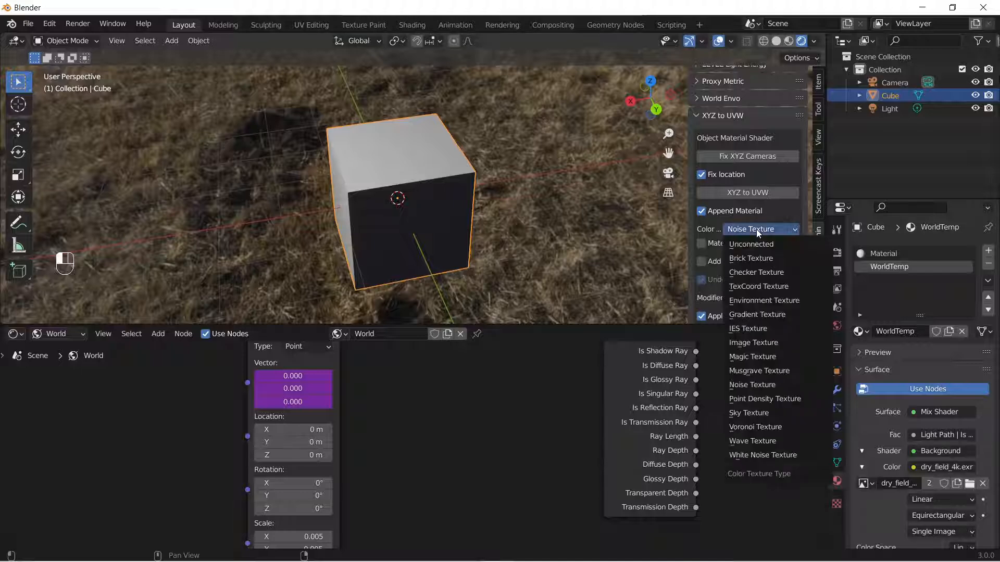
click(753, 300)
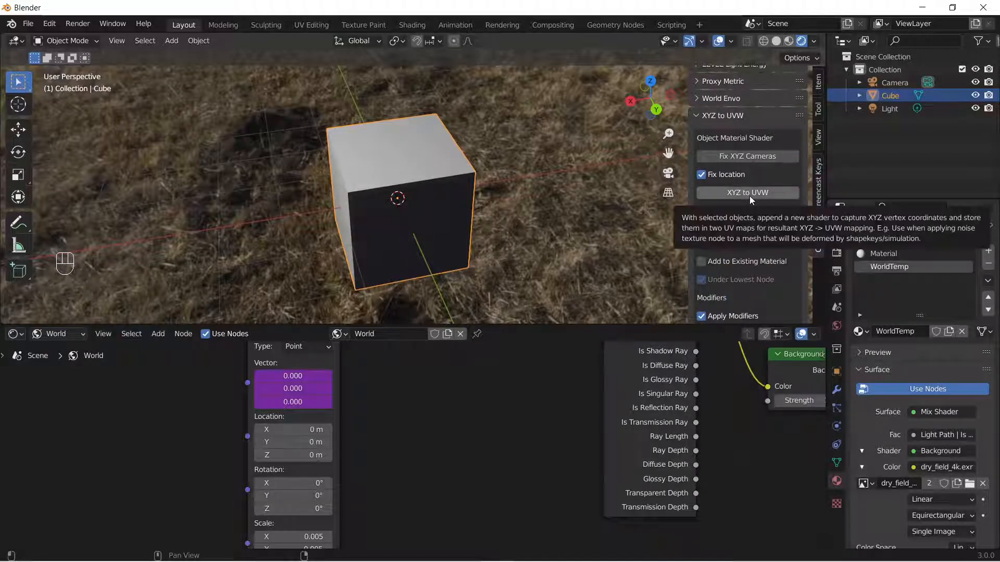
Remove both the WorldTemp and Material slots from the cube
click(875, 253)
click(906, 266)
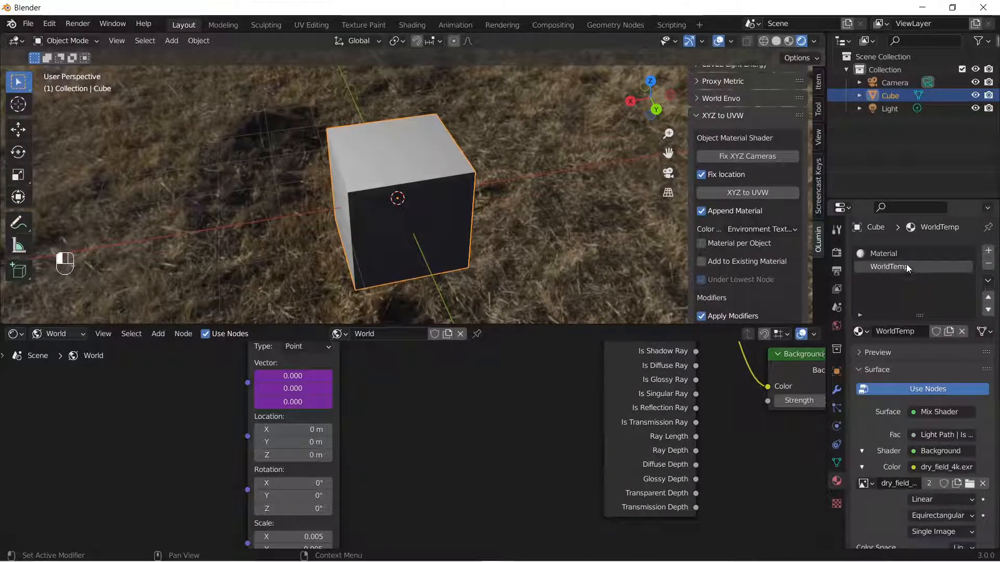
click(989, 265)
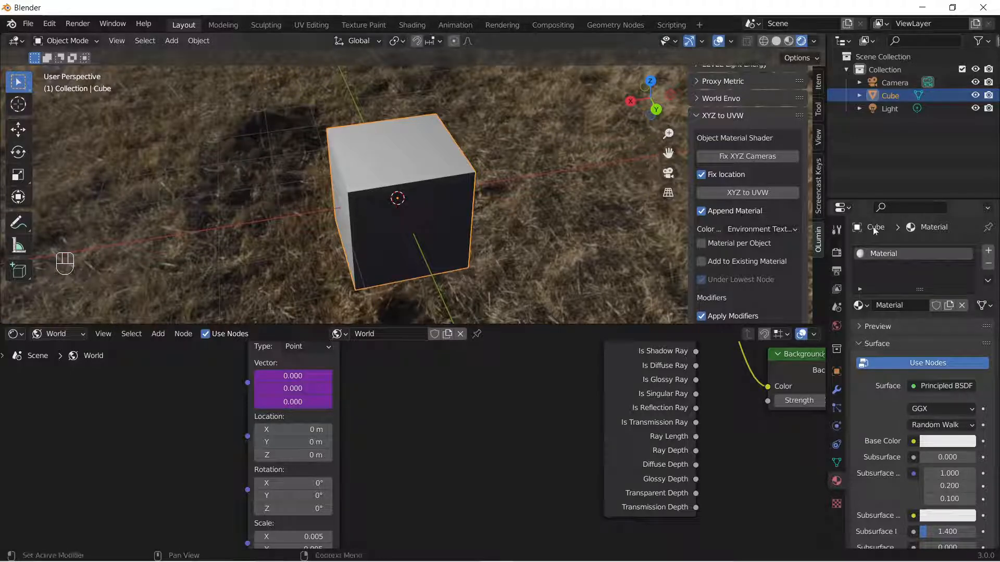
click(985, 267)
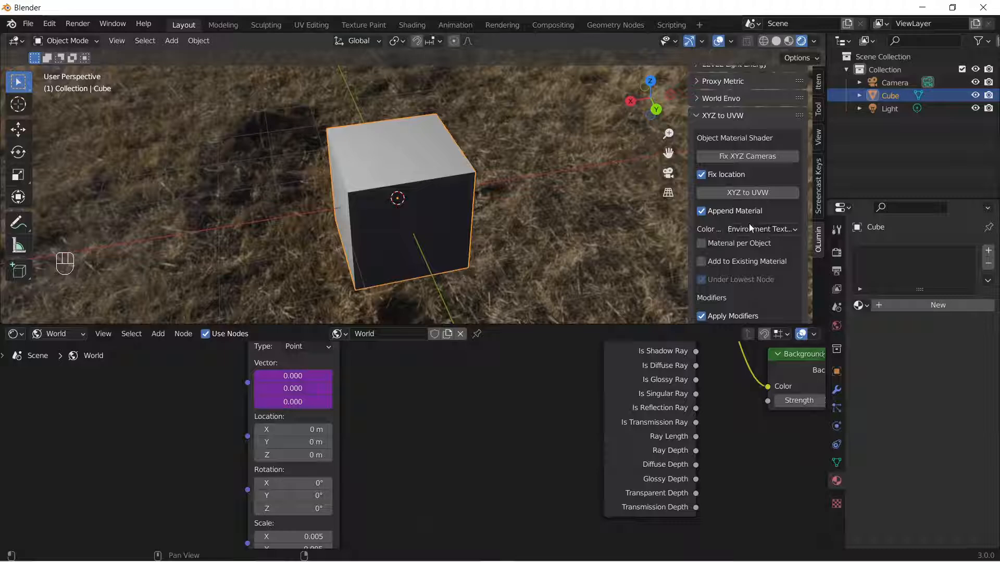
Run XYZ to UVW on the cube in the maximized 3D viewport and restore the full layout
key(ctrl+space)
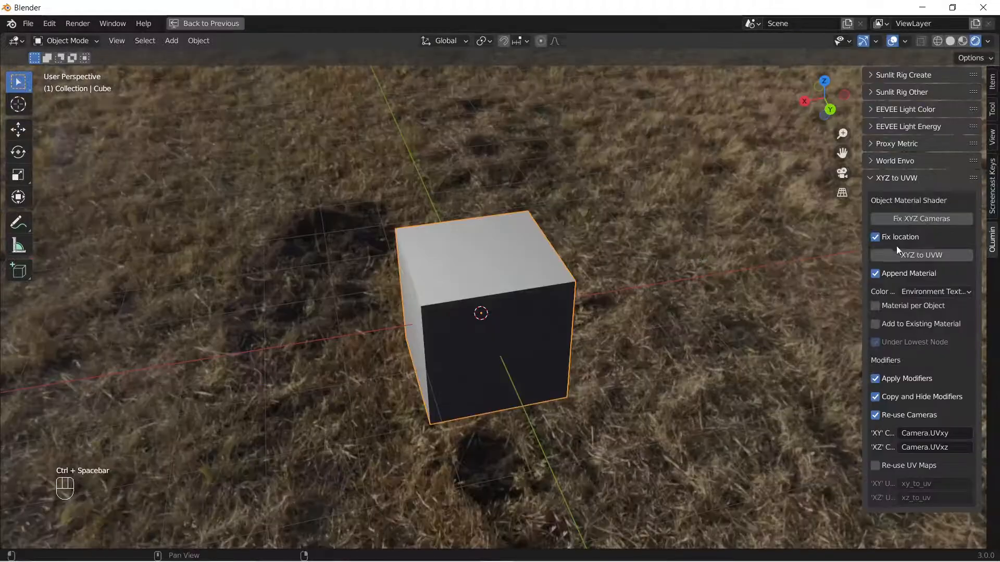
click(919, 257)
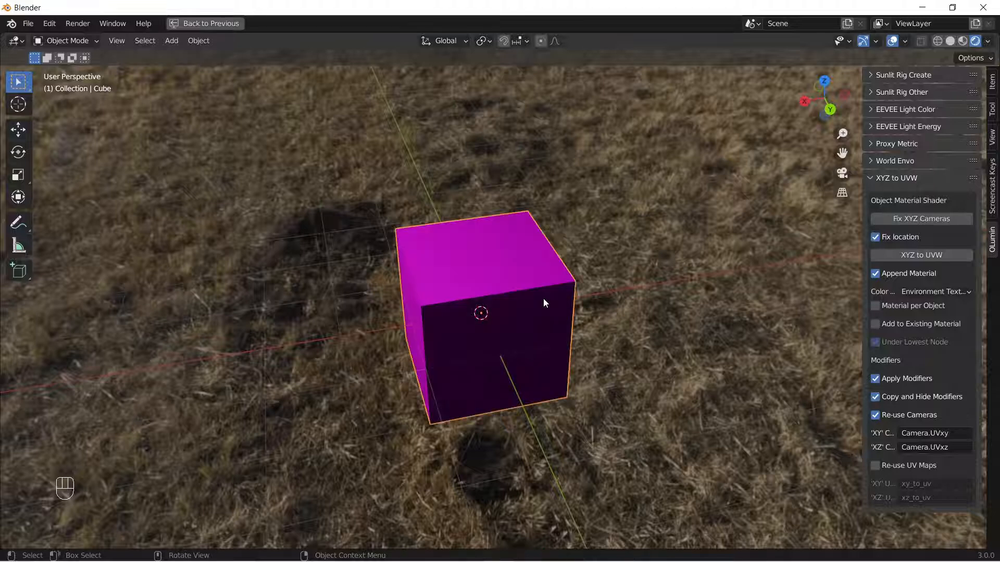
key(ctrl+space)
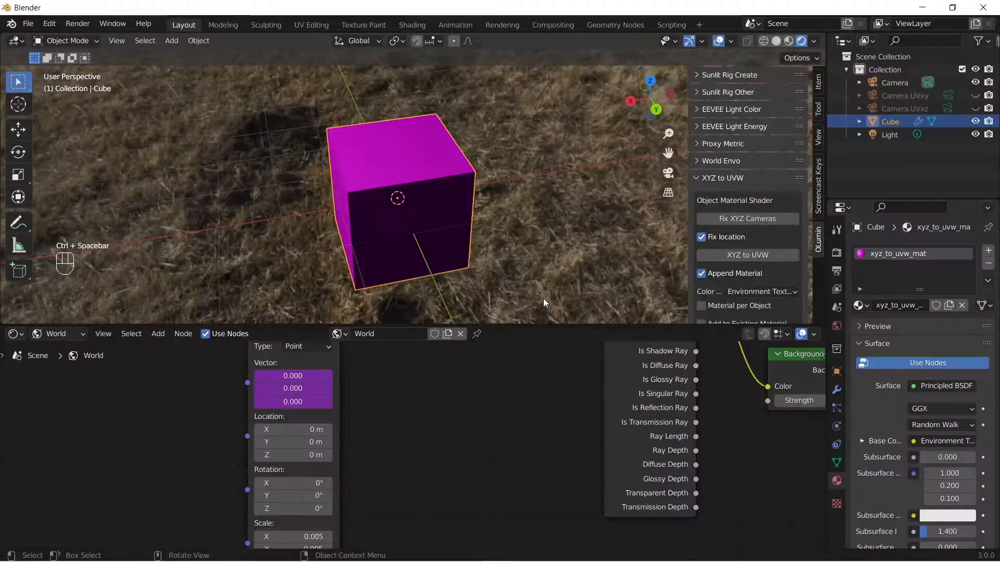
Assign dry_field_4k.exr as the environment image of the cube material's base color
click(861, 442)
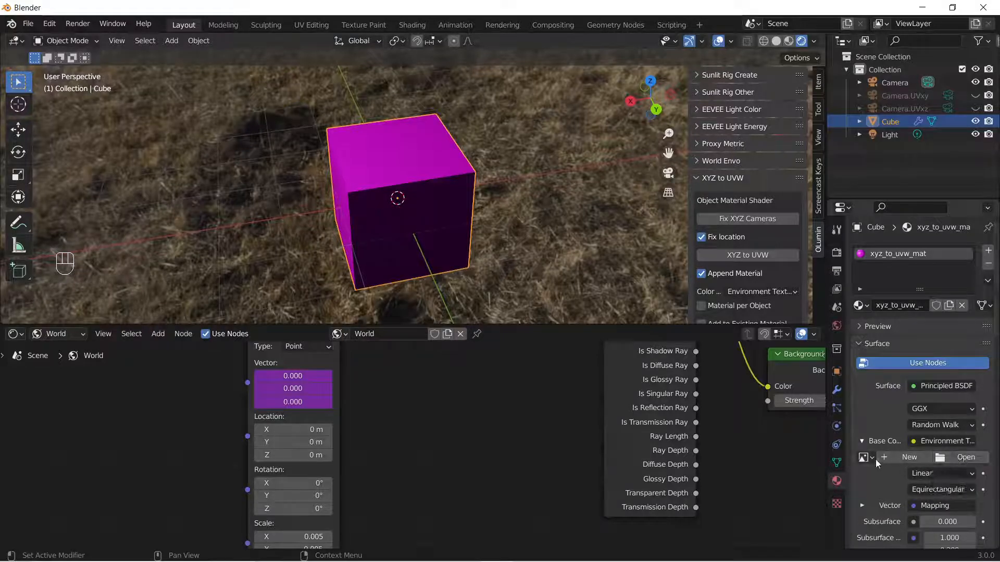
click(866, 457)
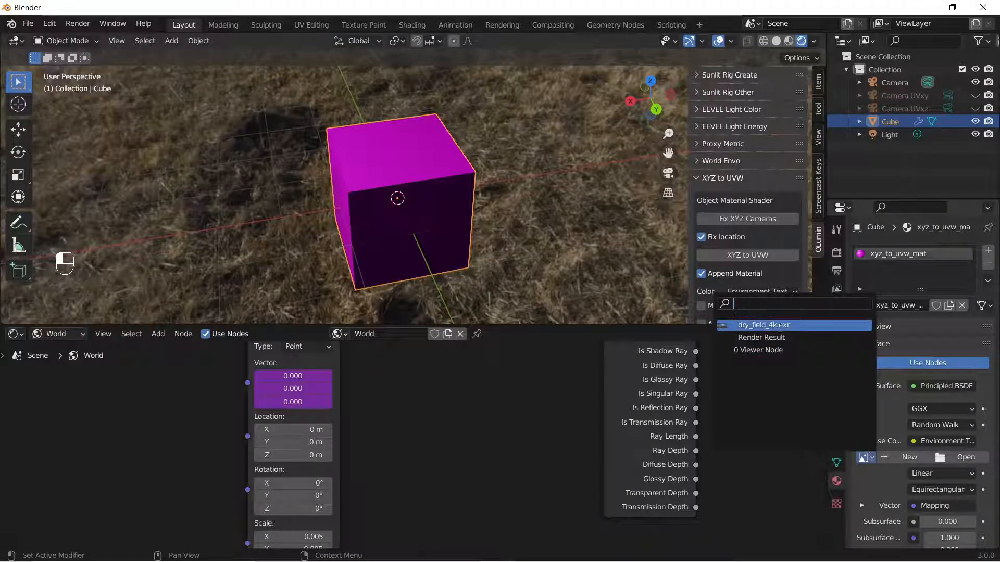
click(784, 325)
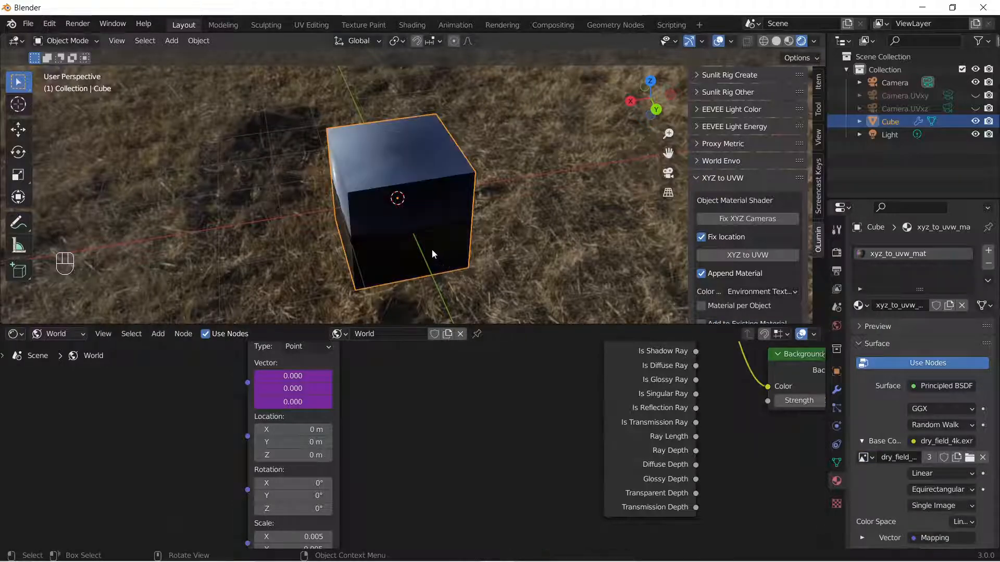
Put the cube into Edit Mode with face selection and delete its top face
middle_drag(432, 248, 405, 232)
key(ctrl+Tab)
key(Escape)
key(Tab)
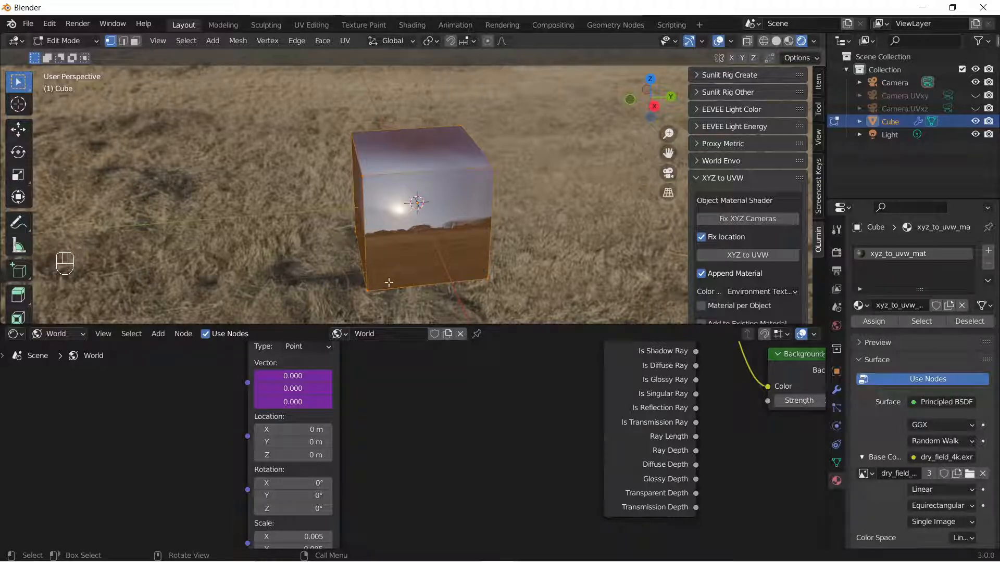
click(135, 42)
click(454, 146)
key(Delete)
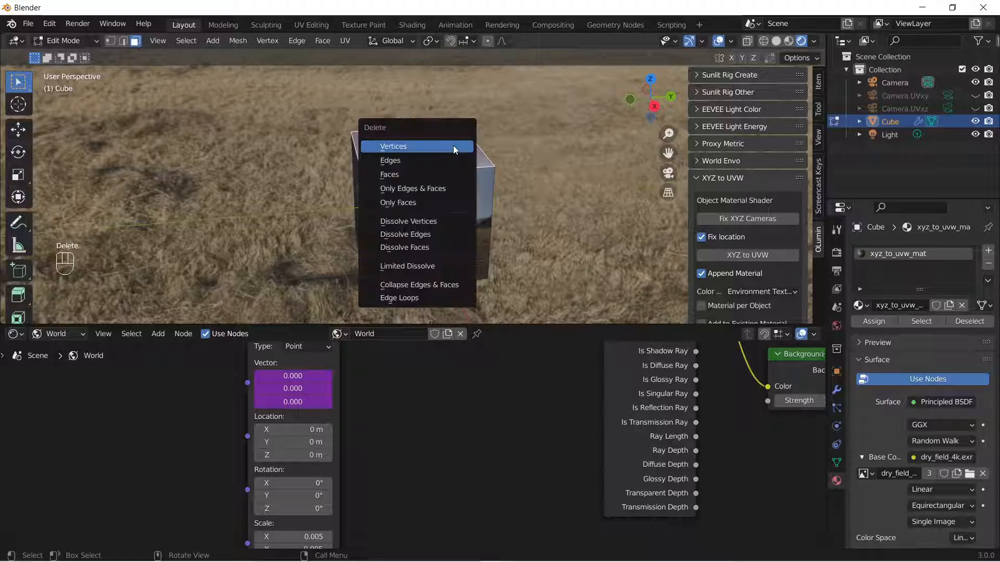
click(430, 174)
Delete the cube's four side faces so only the bottom face is left
middle_drag(430, 174, 397, 165)
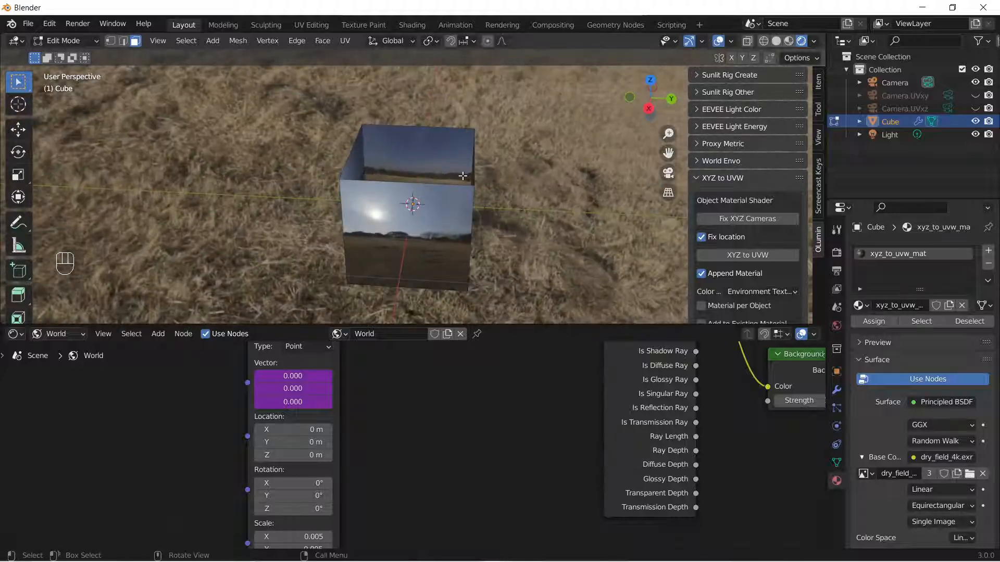
key(x)
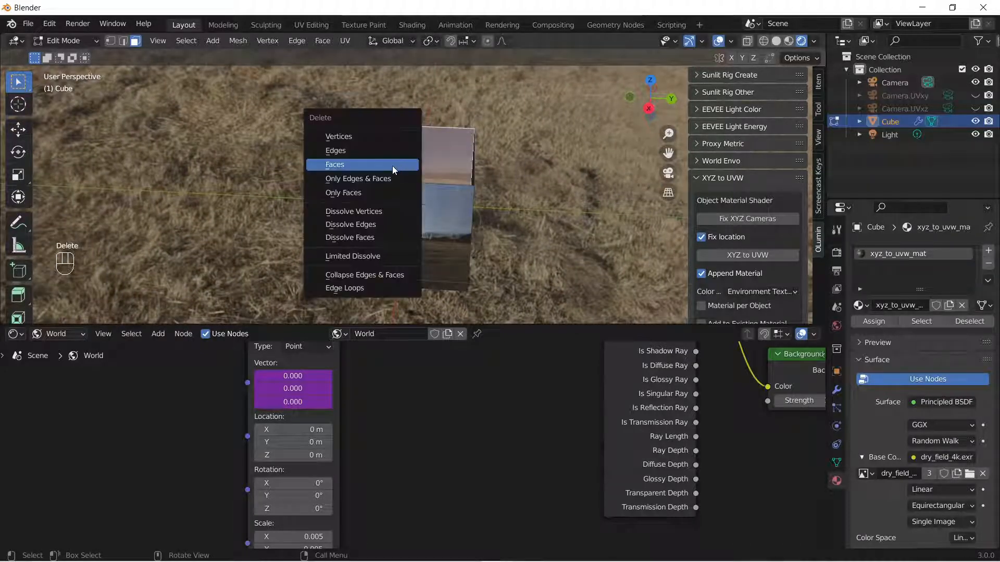
click(392, 165)
key(x)
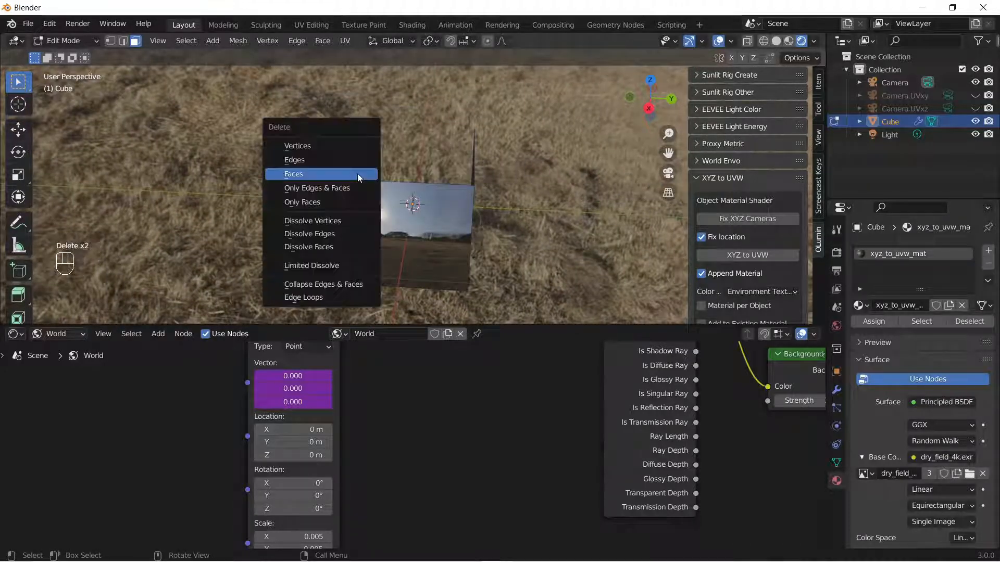
click(351, 179)
key(x)
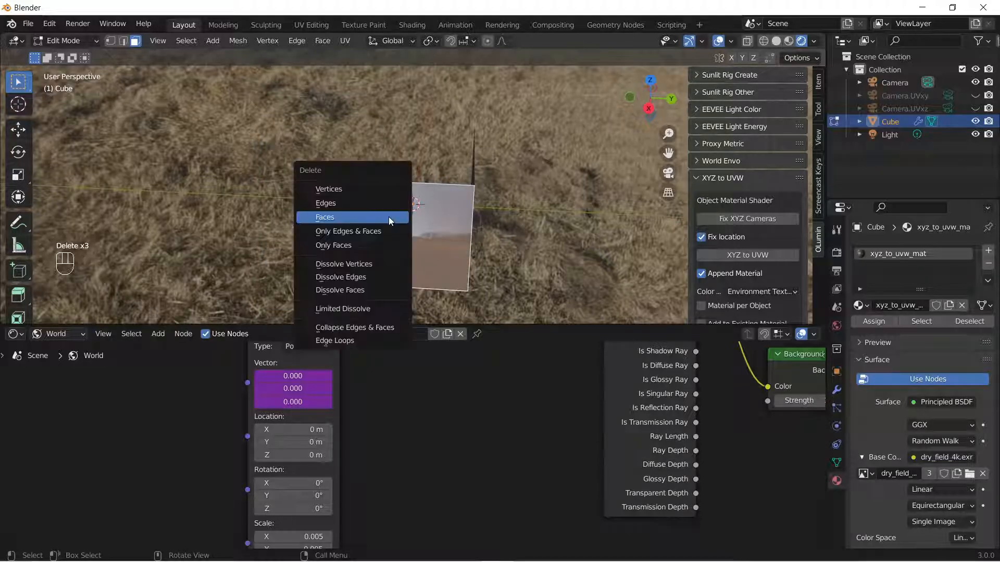
click(389, 216)
middle_drag(447, 201, 555, 186)
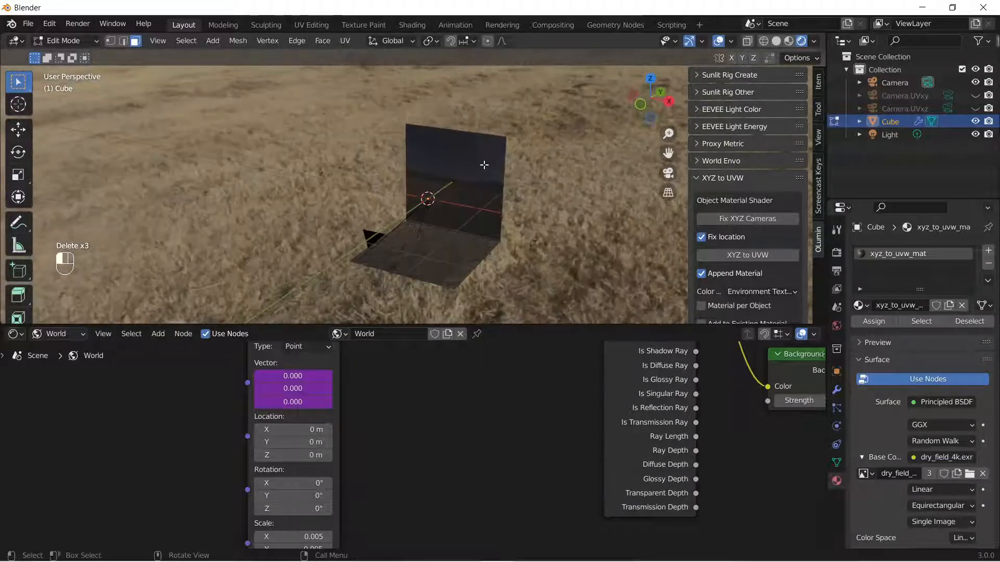
click(479, 166)
key(x)
click(473, 165)
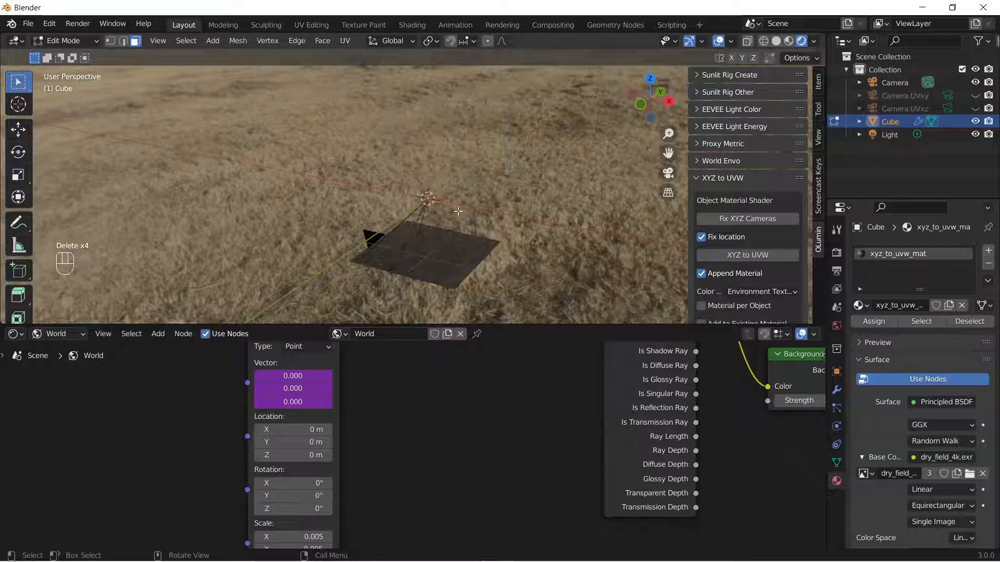
Scale the remaining bottom face up by a factor of 10 and again by a factor of 100
key(a)
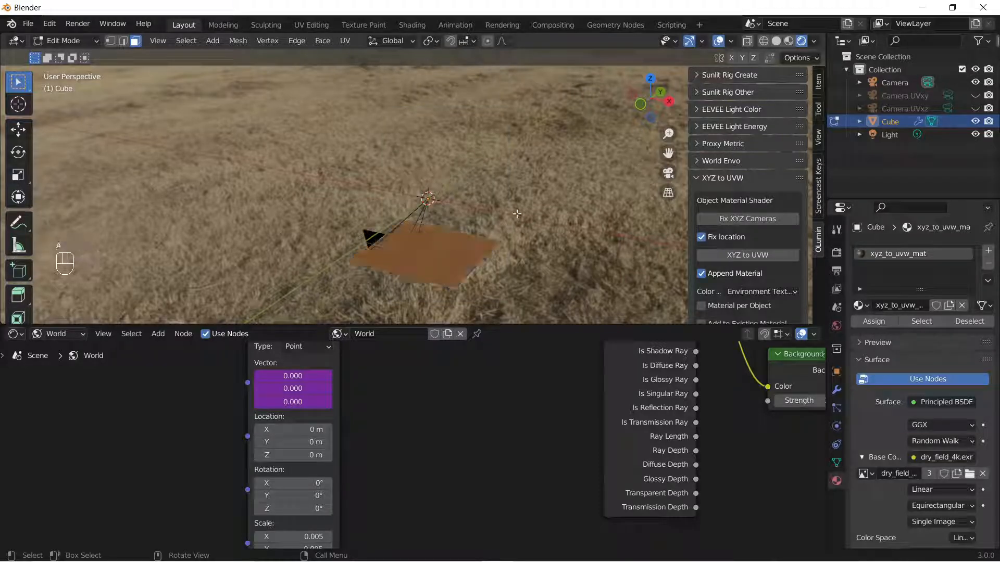
key(s)
key(KP_1)
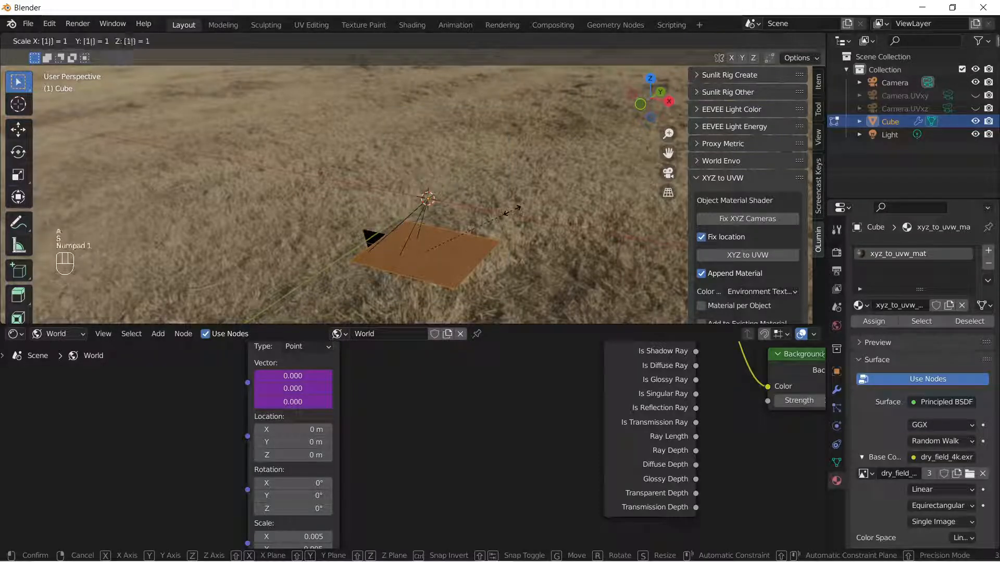
key(KP_0)
key(KP_Enter)
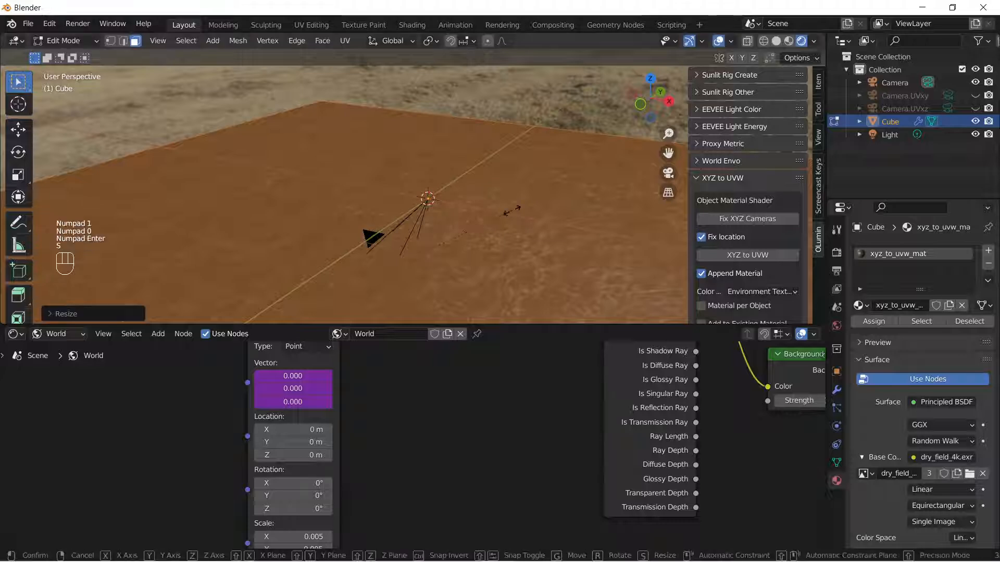
key(s)
key(KP_1)
key(KP_0)
key(KP_0)
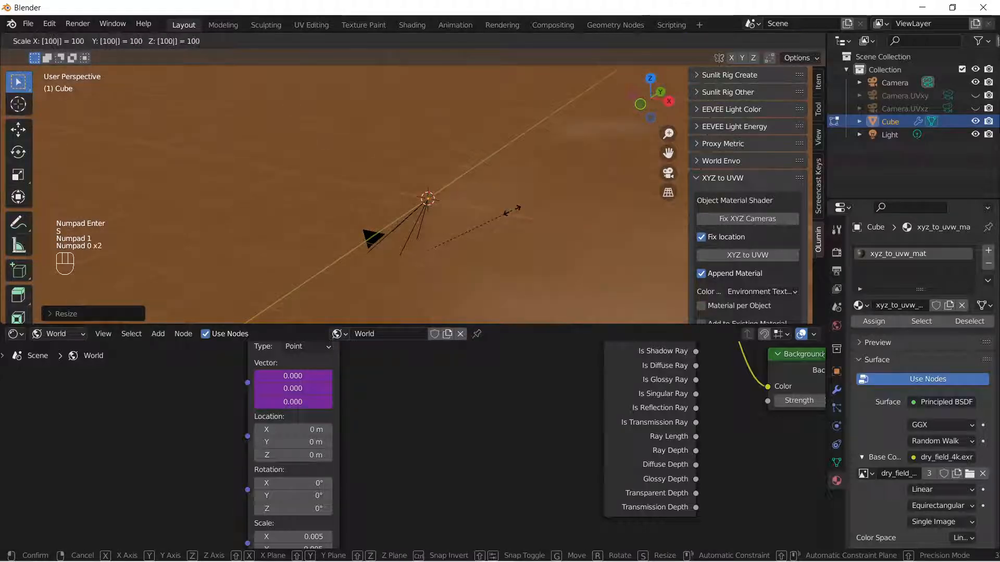
key(KP_Enter)
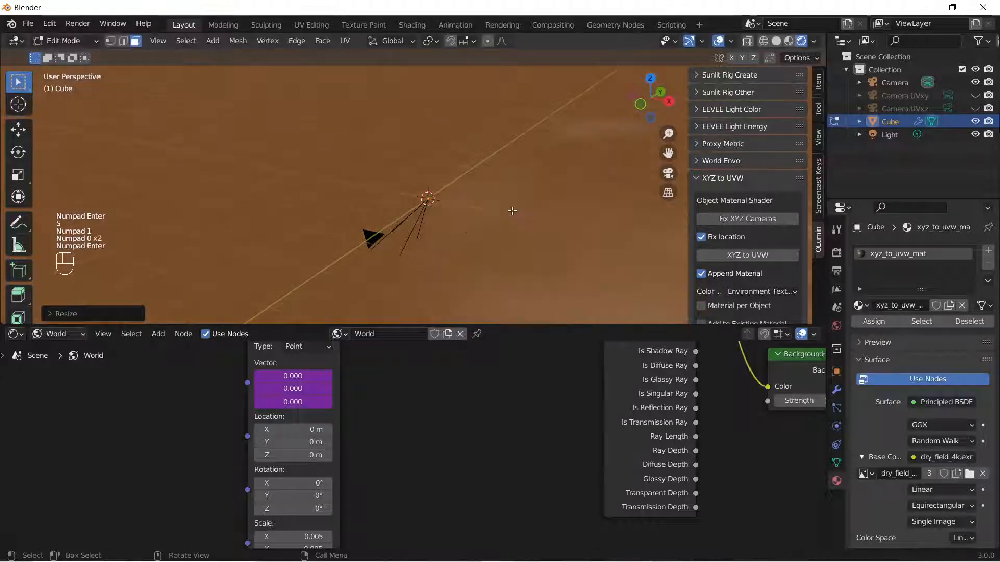
Turn on viewport display for both of the cube's UV Project modifiers, collapse their settings and leave Edit Mode
click(837, 390)
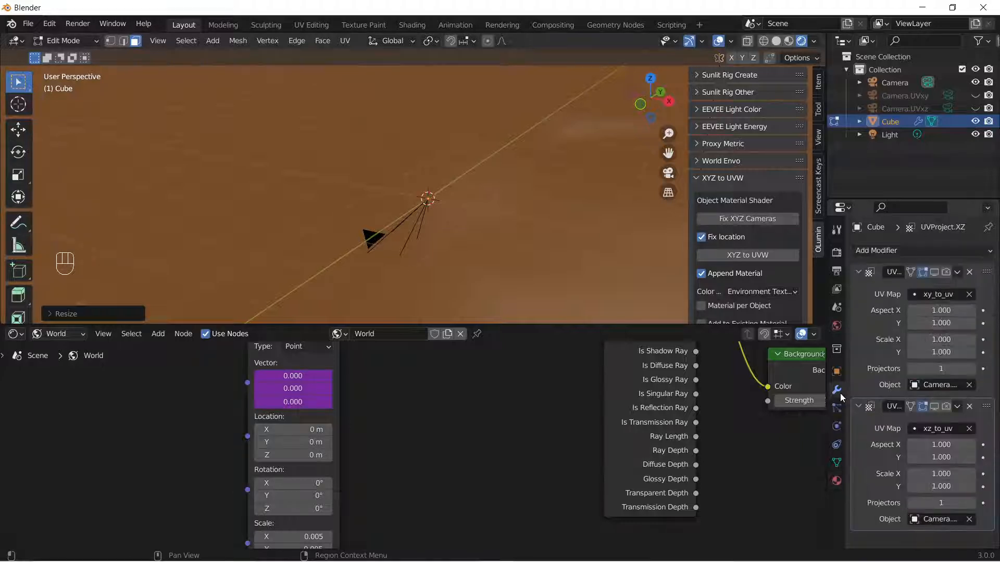
click(933, 272)
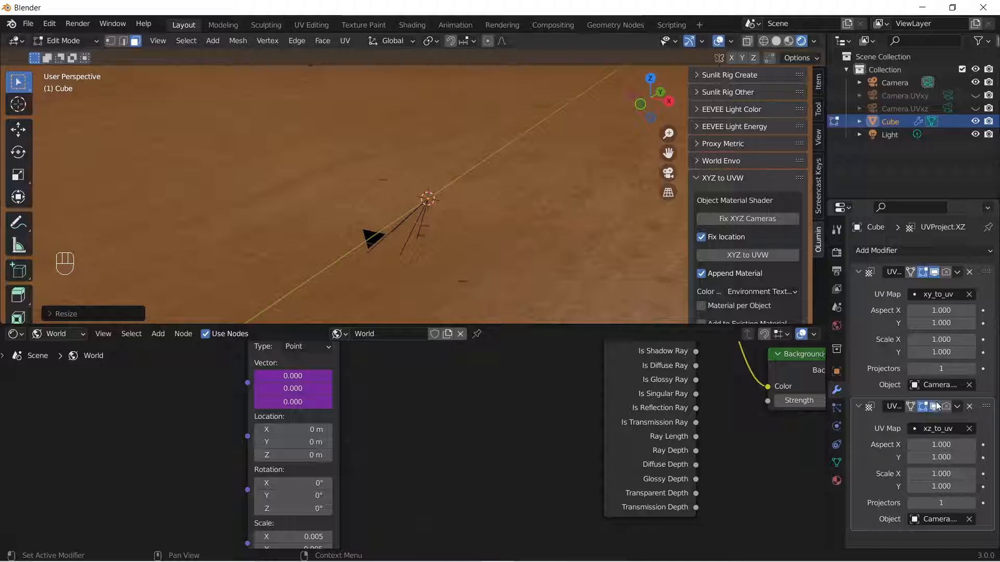
click(858, 273)
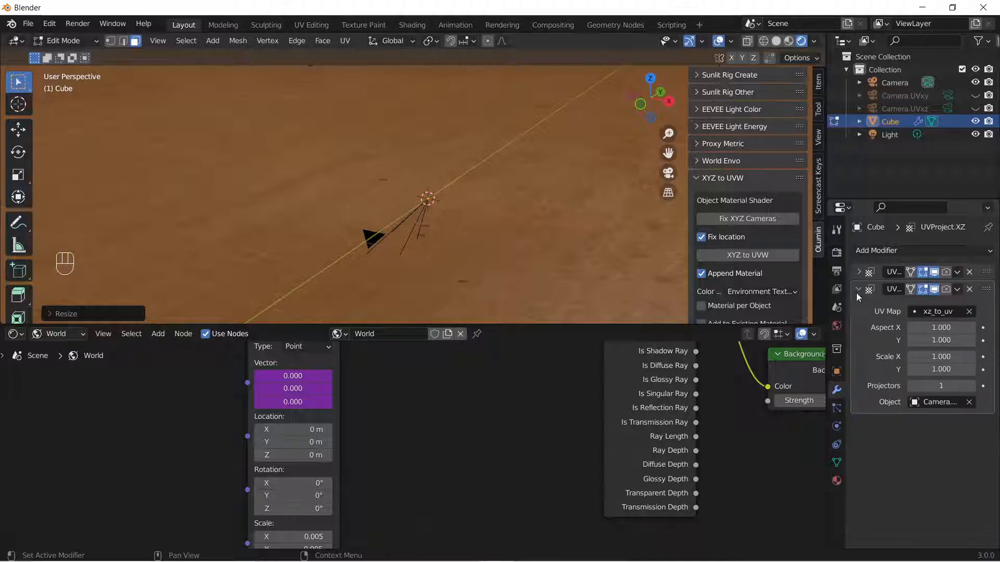
click(858, 289)
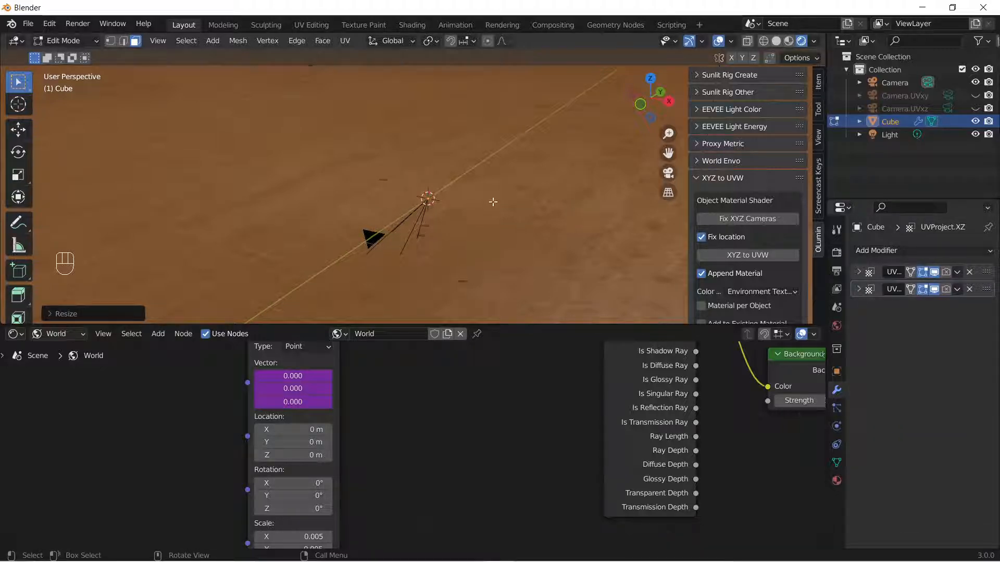
middle_drag(493, 202, 446, 233)
key(Tab)
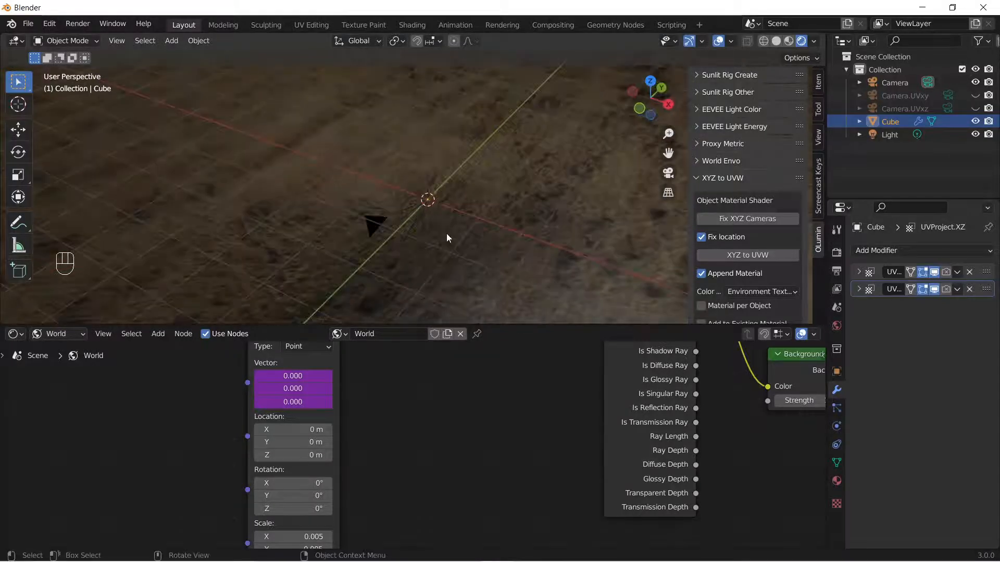
Examine the projected ground plane around the origin in the maximized 3D viewport, restore the layout and open the World properties
key(ctrl+space)
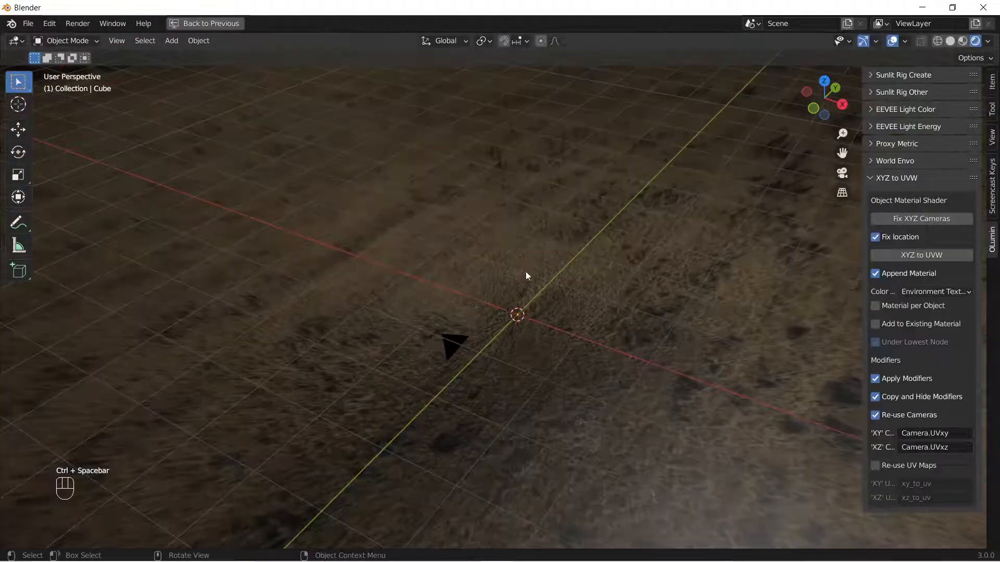
shift+middle_drag(607, 335, 435, 170)
scroll(438, 170, down, 8)
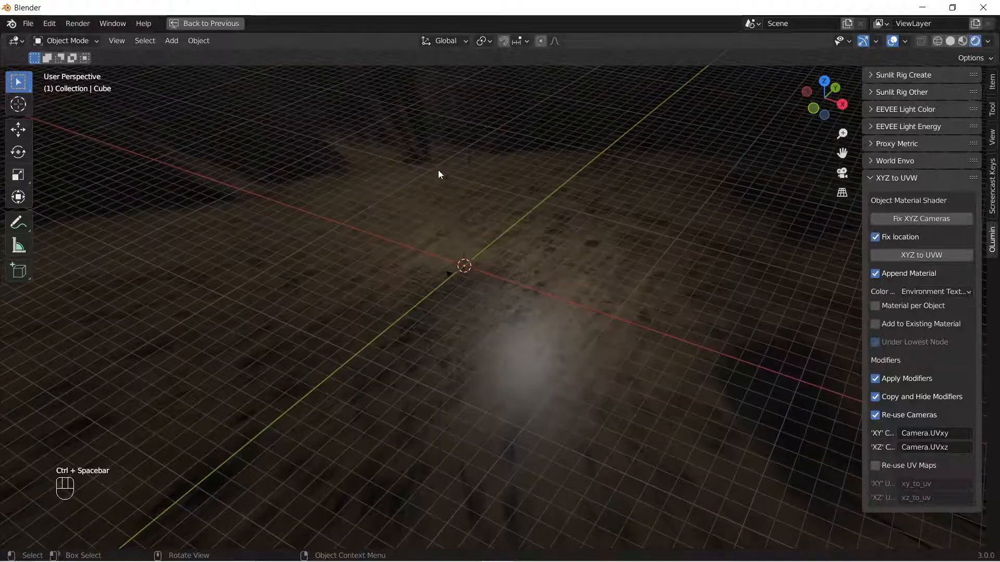
scroll(457, 213, up, 6)
middle_drag(458, 217, 648, 288)
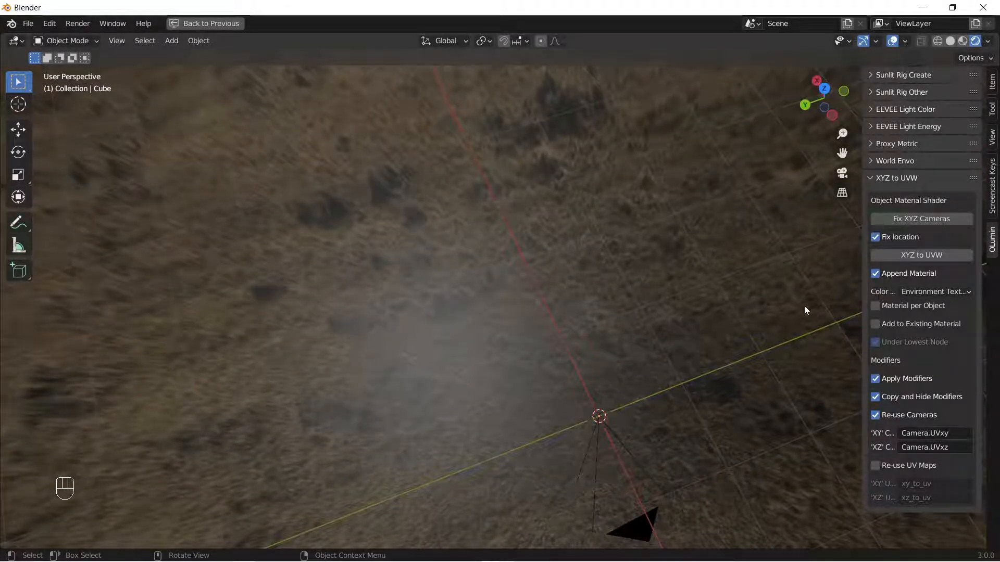
key(ctrl+space)
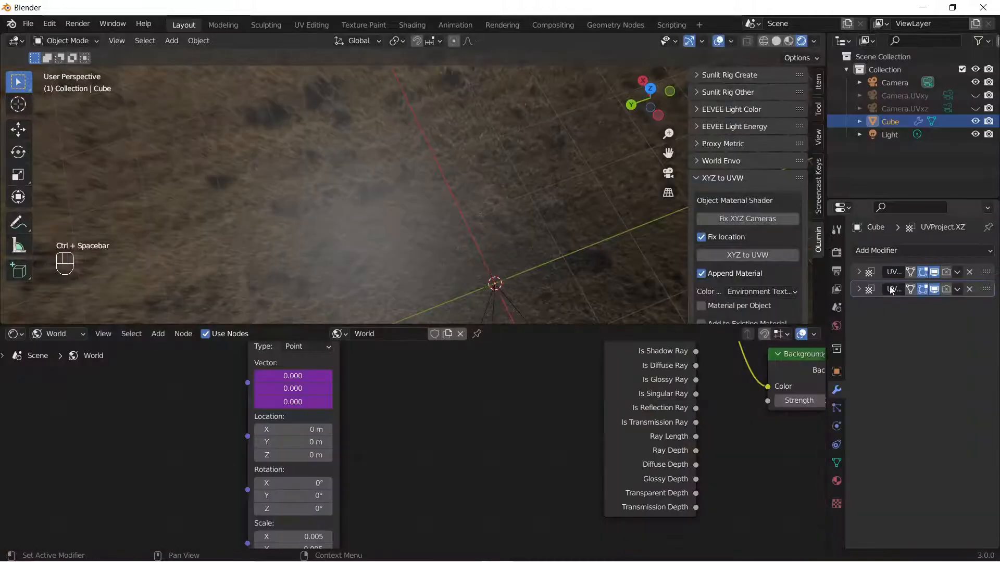
click(836, 325)
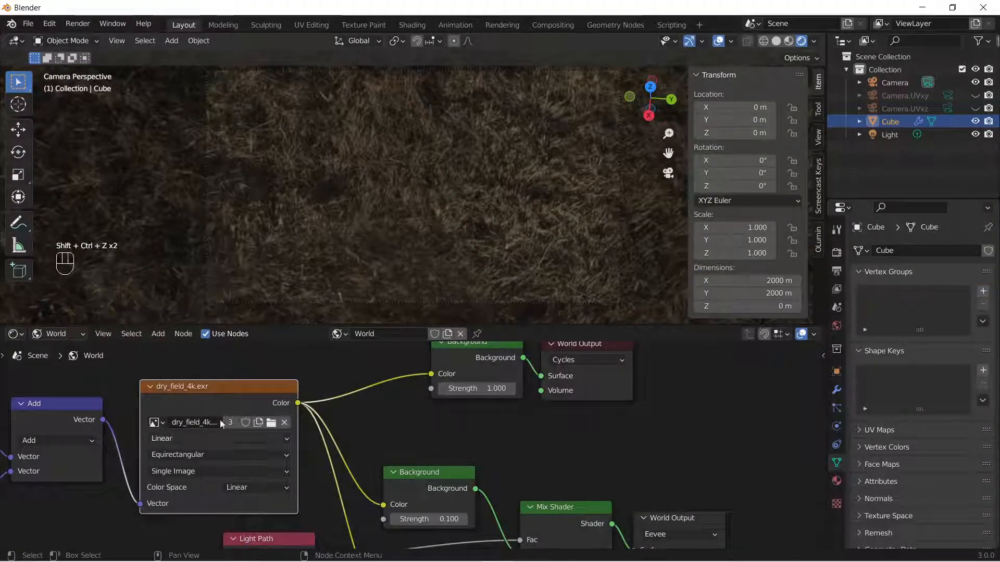
Switch the Shader Editor from the World nodes to the cube's xyz_to_uvw_mat object material
click(42, 336)
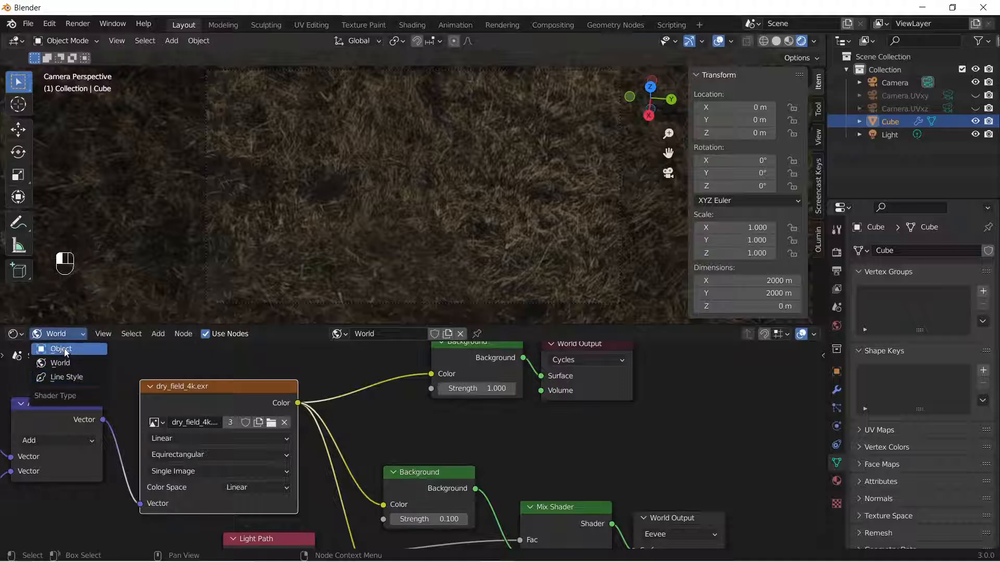
scroll(338, 436, down, 4)
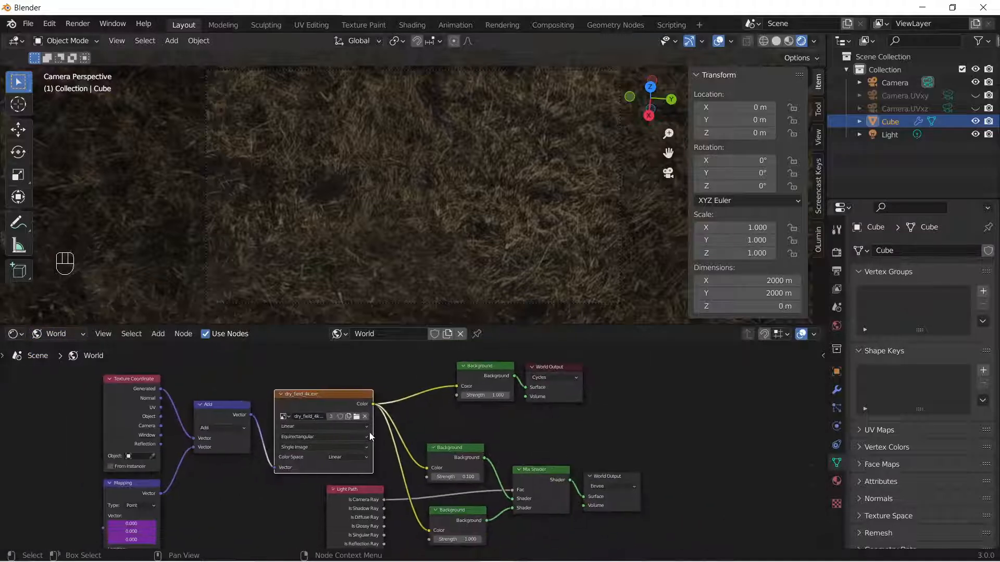
click(53, 337)
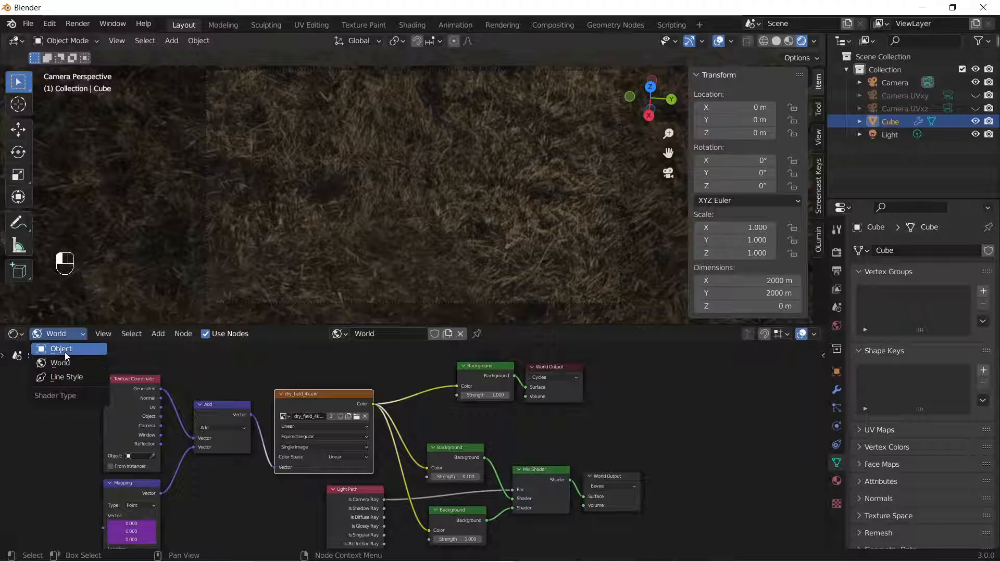
click(62, 349)
middle_drag(264, 408, 326, 403)
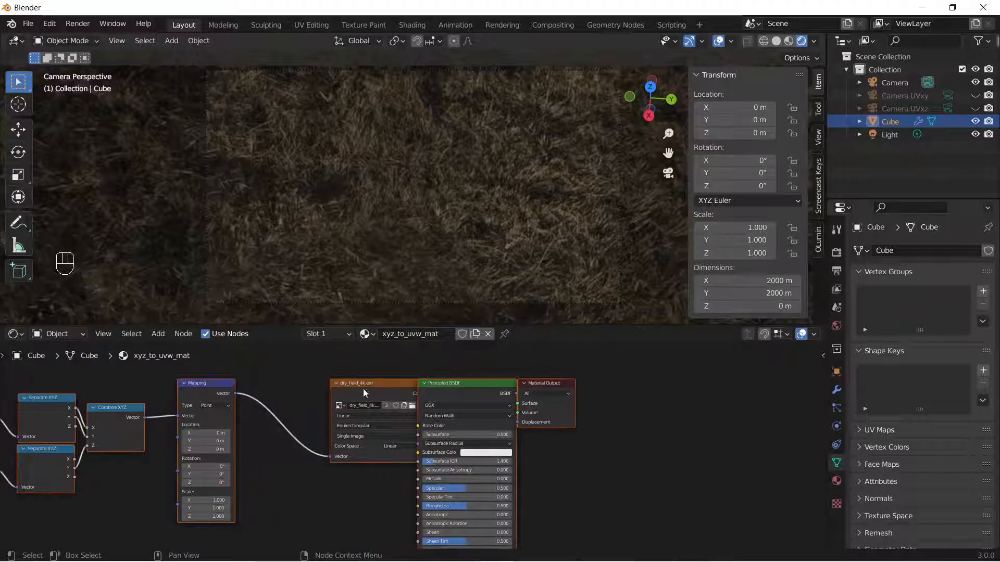
Move the dry_field_4k.exr texture node away from the Principled BSDF and insert a Hue/Saturation node on the link between them
click(369, 383)
key(g)
click(324, 382)
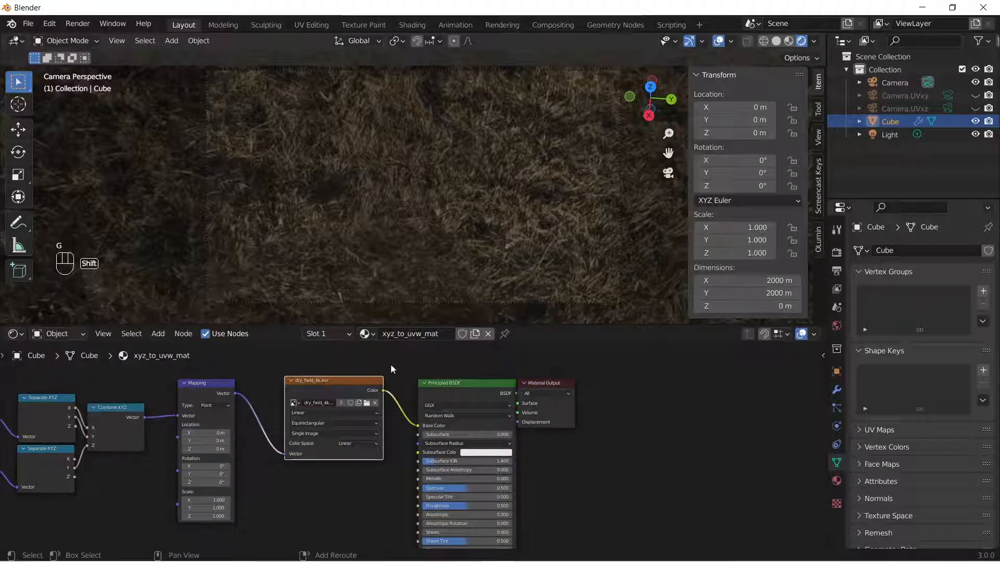
key(shift+a)
mouse_move(391, 364)
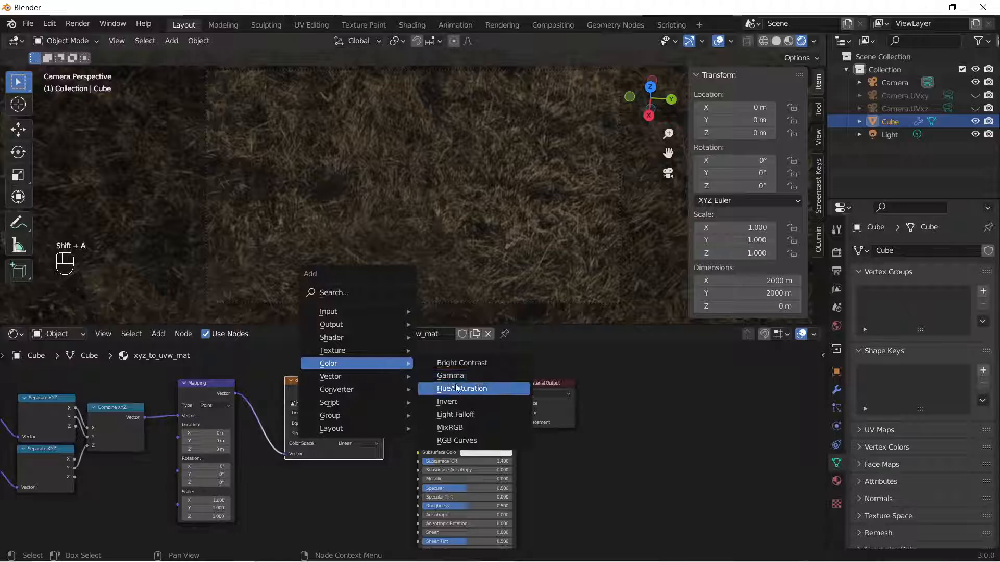
click(456, 388)
click(392, 373)
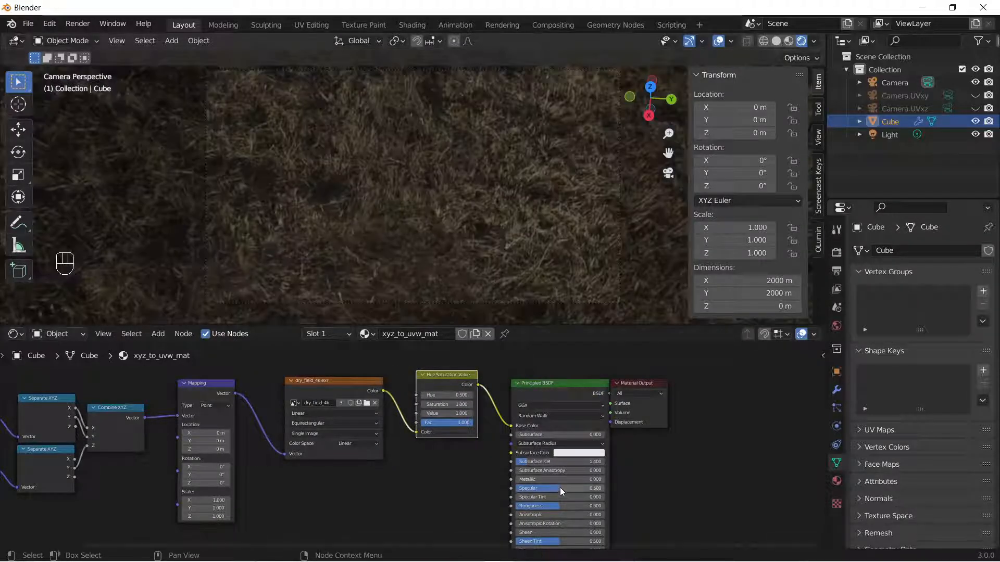
Set the Principled BSDF's Specular to 0 and edit its Roughness value
click(561, 489)
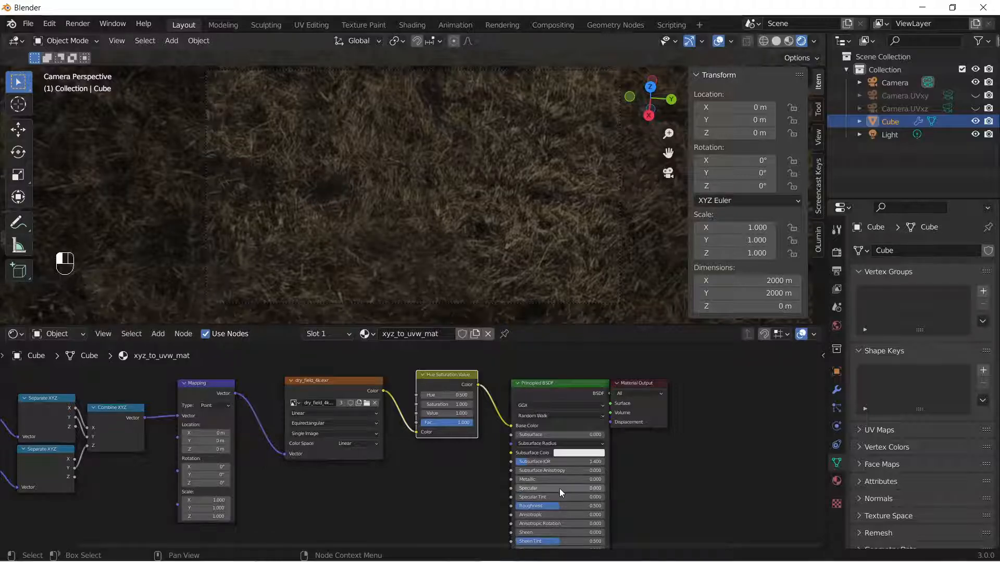
scroll(632, 486, up, 4)
click(570, 412)
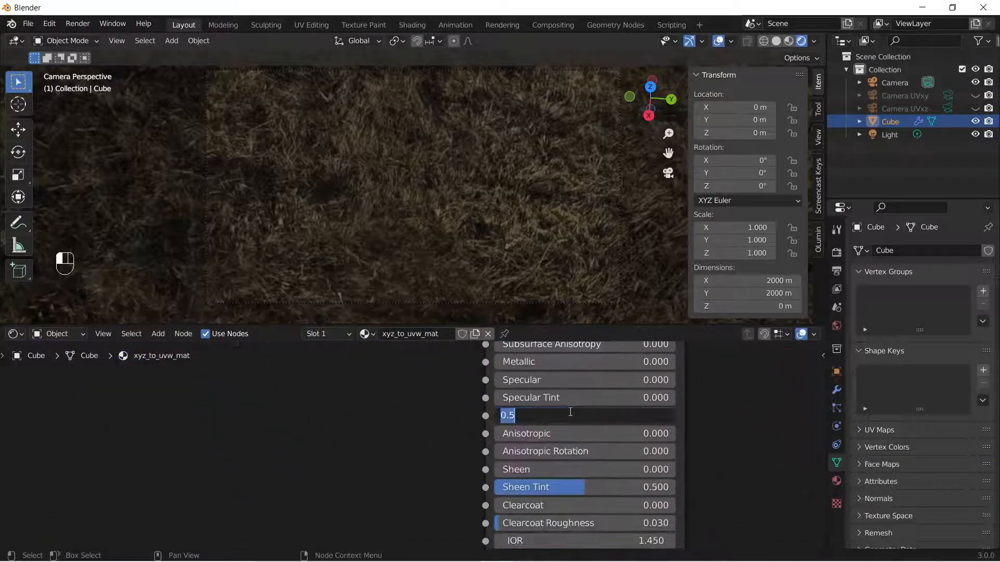
key(Return)
shift+middle_drag(505, 372, 593, 484)
scroll(529, 430, down, 1)
middle_drag(514, 404, 523, 484)
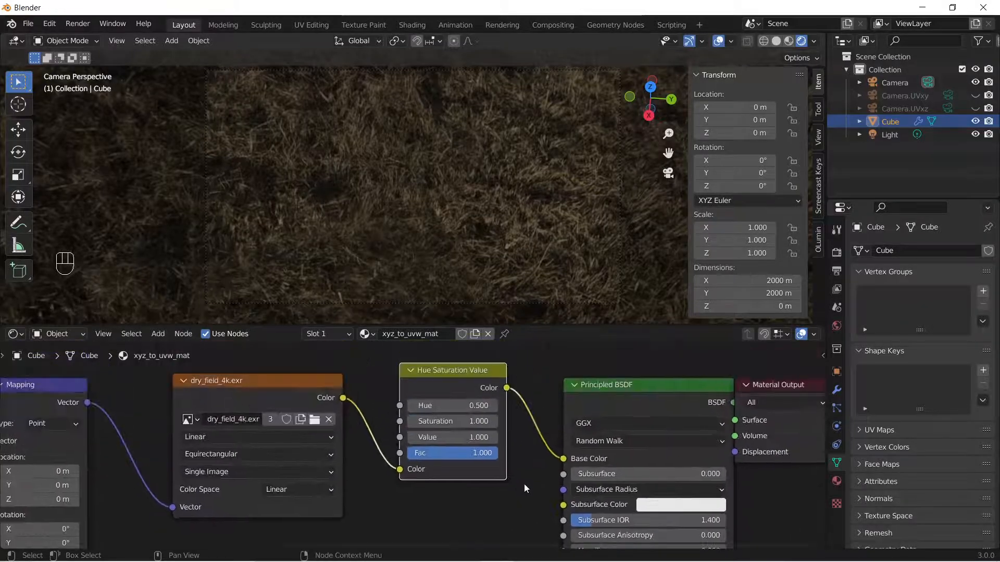
Make the window full screen and set the Hue Saturation Value node's Value to 2
key(alt+F11)
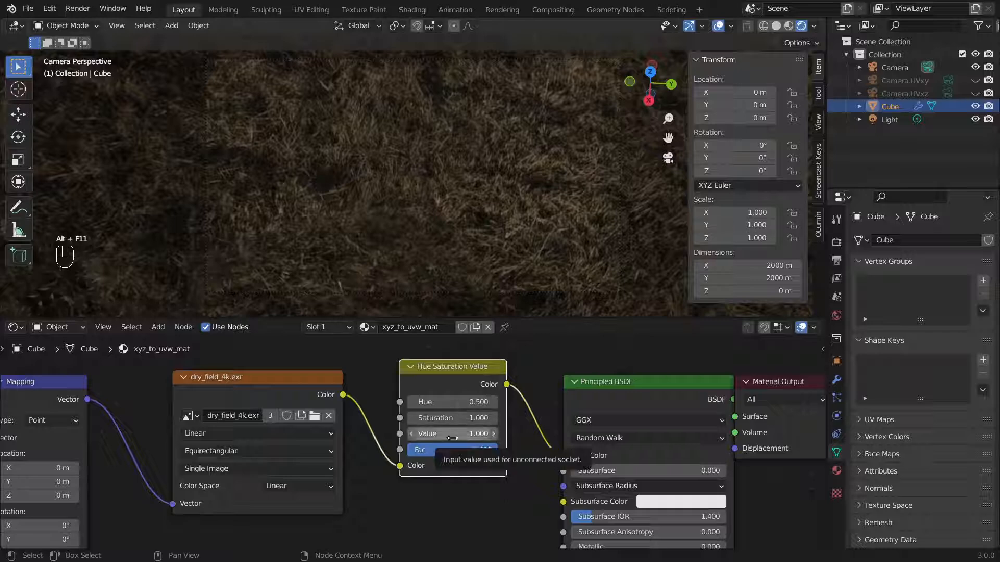
drag(453, 438, 453, 439)
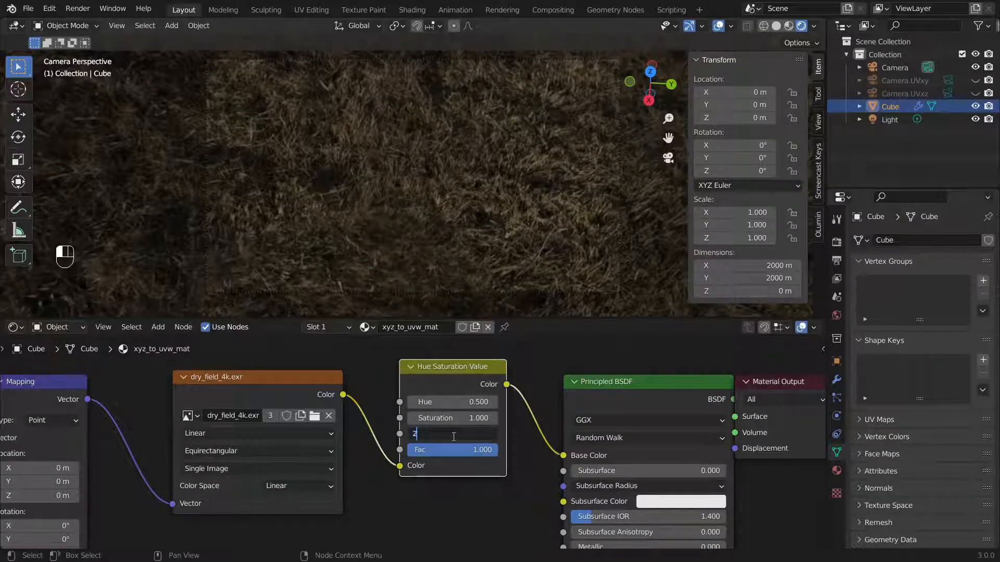
key(Return)
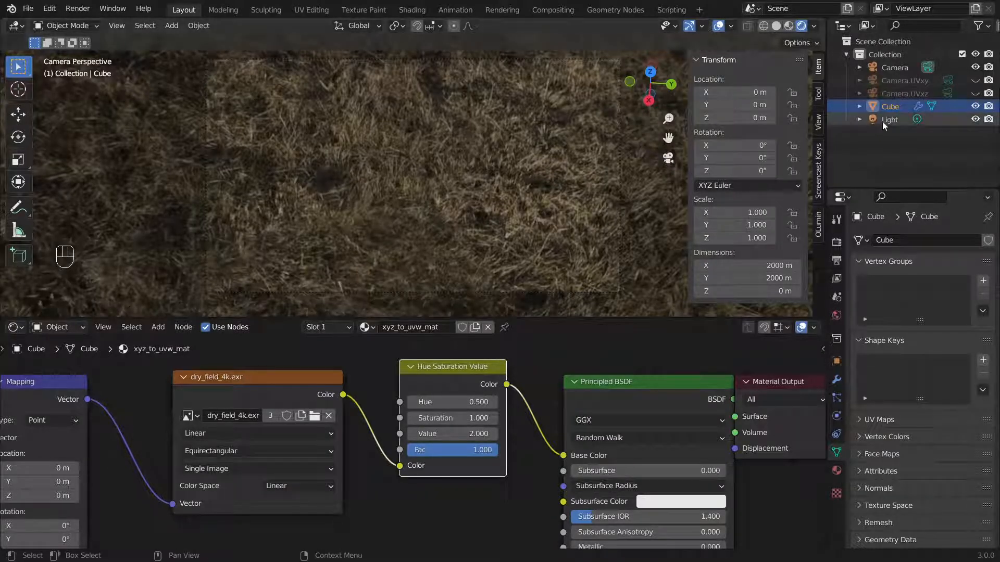
Tilt the camera to an X rotation of 88.3° and turn it about Z until it faces the large tree
click(895, 67)
drag(745, 148, 794, 149)
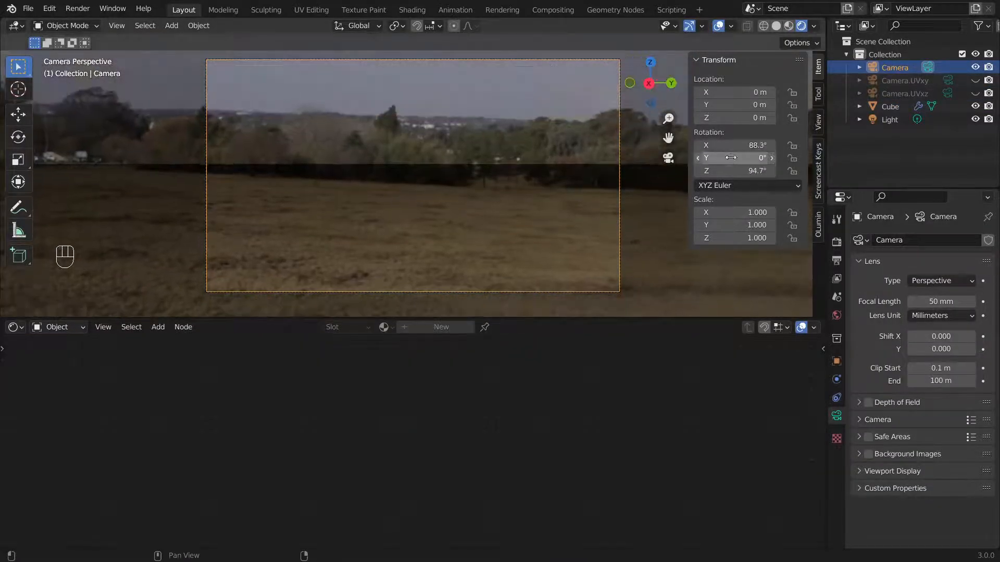
drag(745, 171, 862, 170)
Select the ground plane and hide it briefly to compare its brightness with the HDRI background, restoring it by undoing the hide
click(445, 184)
key(g)
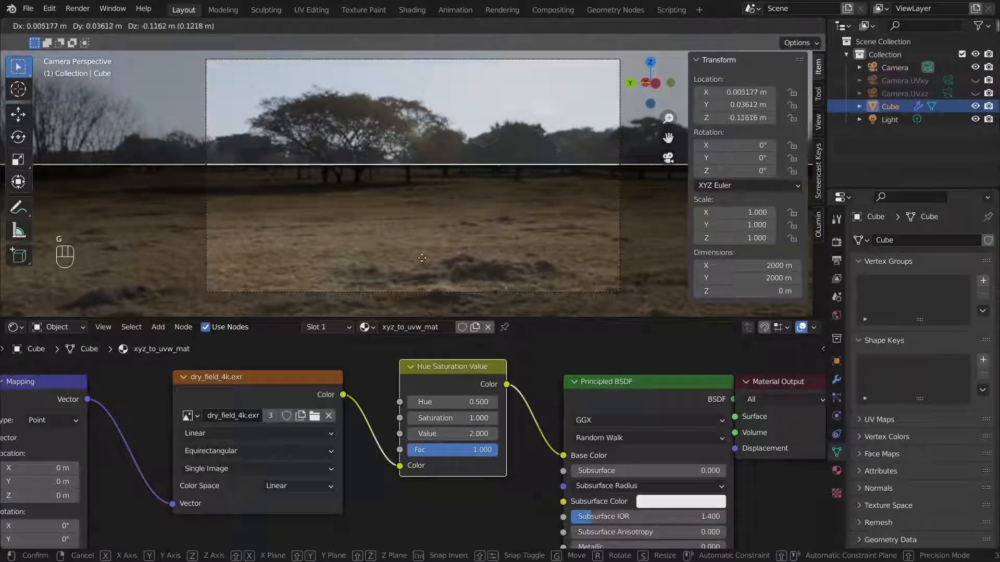
right_click(440, 224)
key(h)
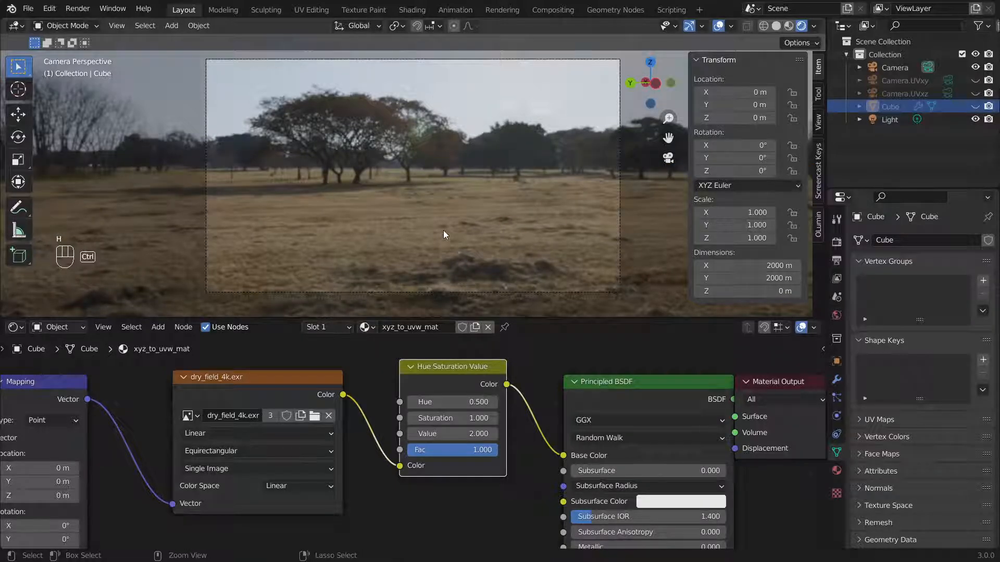
key(ctrl+z)
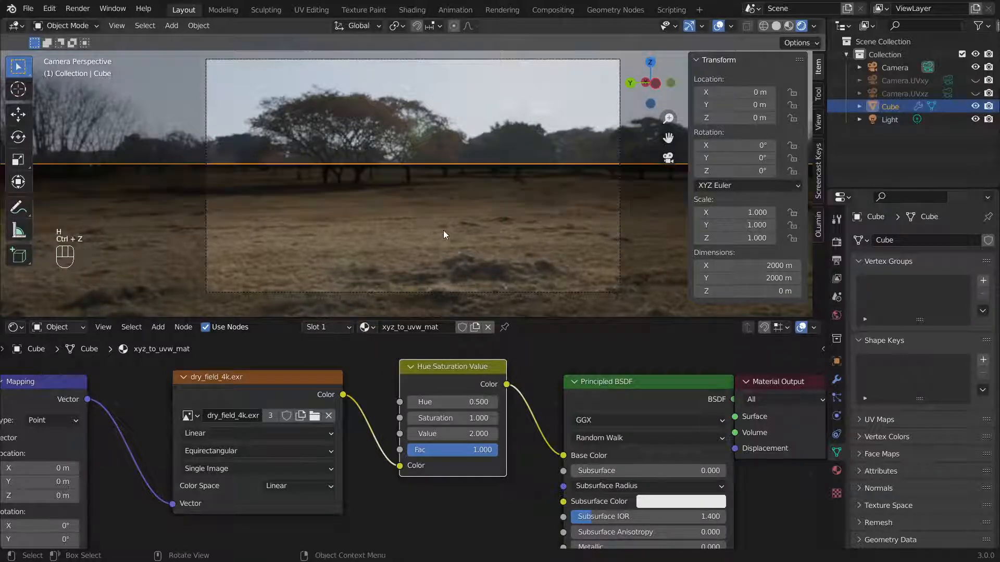
Set the Hue Saturation Value node's Value to 5 and deselect all objects in the scene
drag(445, 433, 461, 431)
click(461, 431)
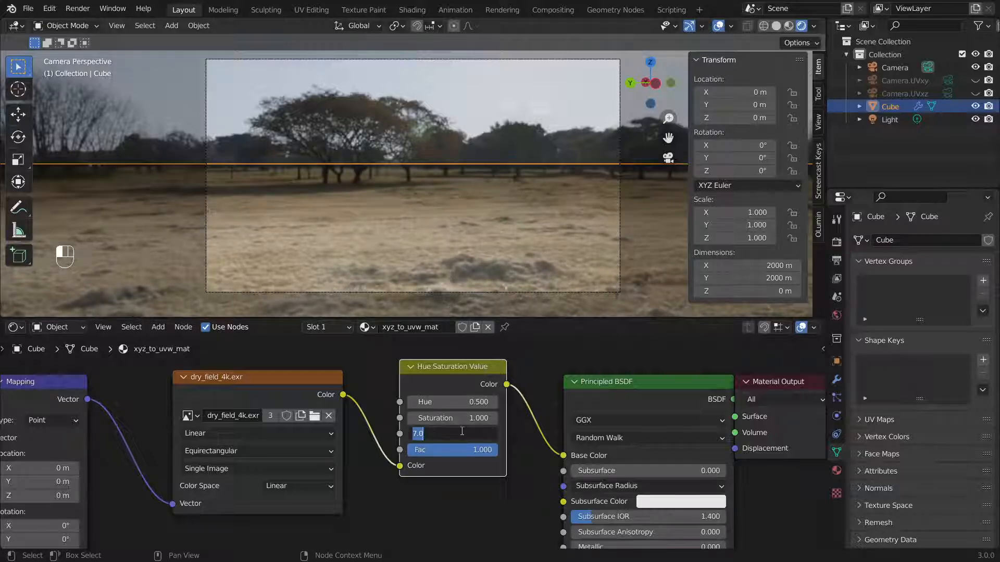
text(5)
key(Return)
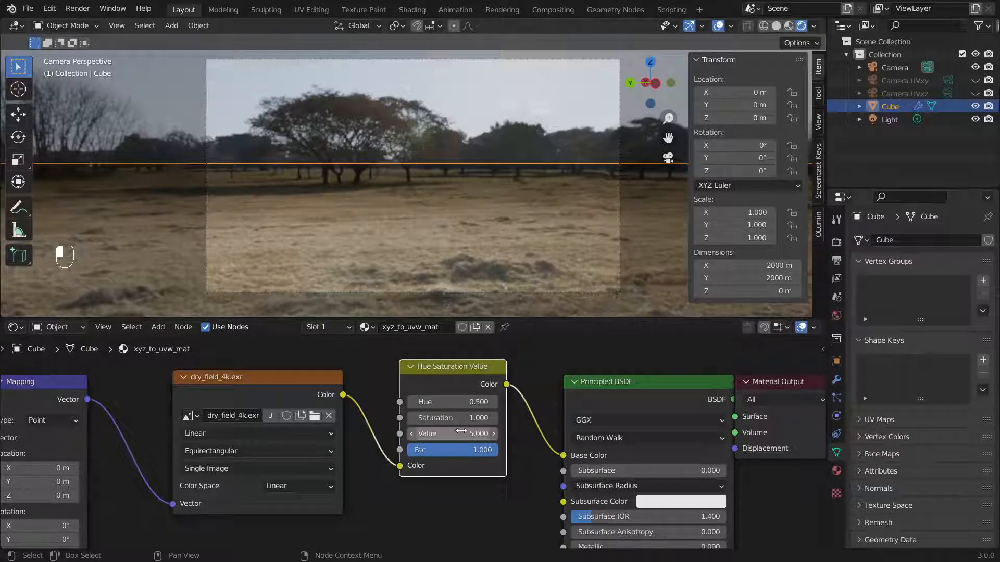
key(a)
key(a)
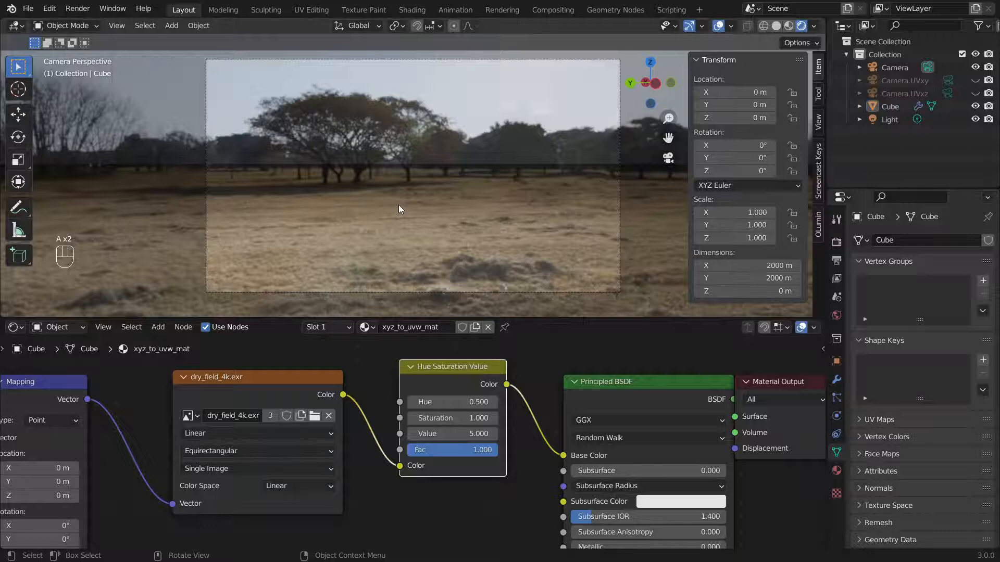
Examine the ground projection around the camera in a maximized viewport, from above and from low angles, checking how the texture stretches with distance
middle_drag(399, 210, 378, 233)
scroll(373, 202, down, 5)
click(396, 154)
scroll(378, 233, up, 9)
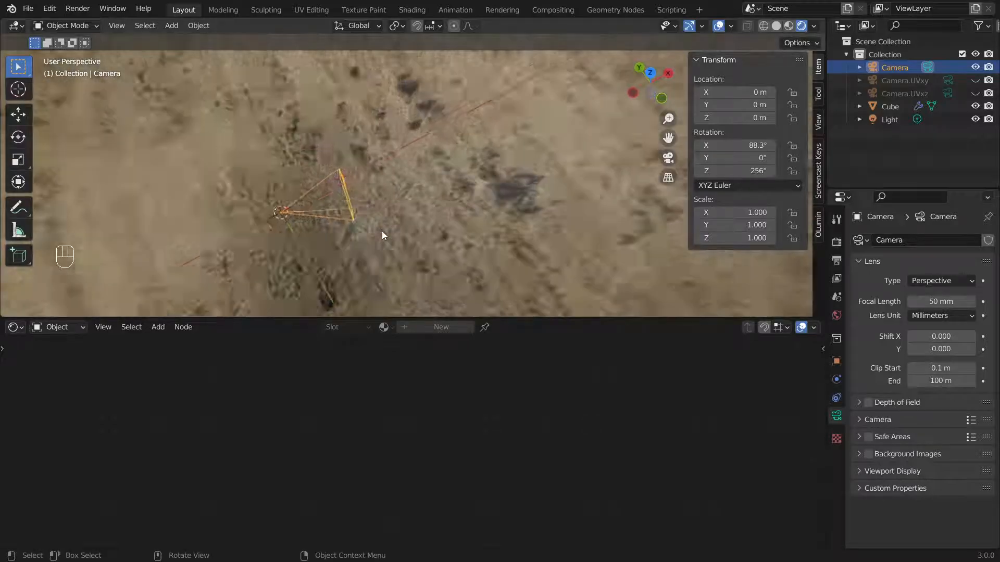
scroll(386, 227, up, 2)
key(ctrl+space)
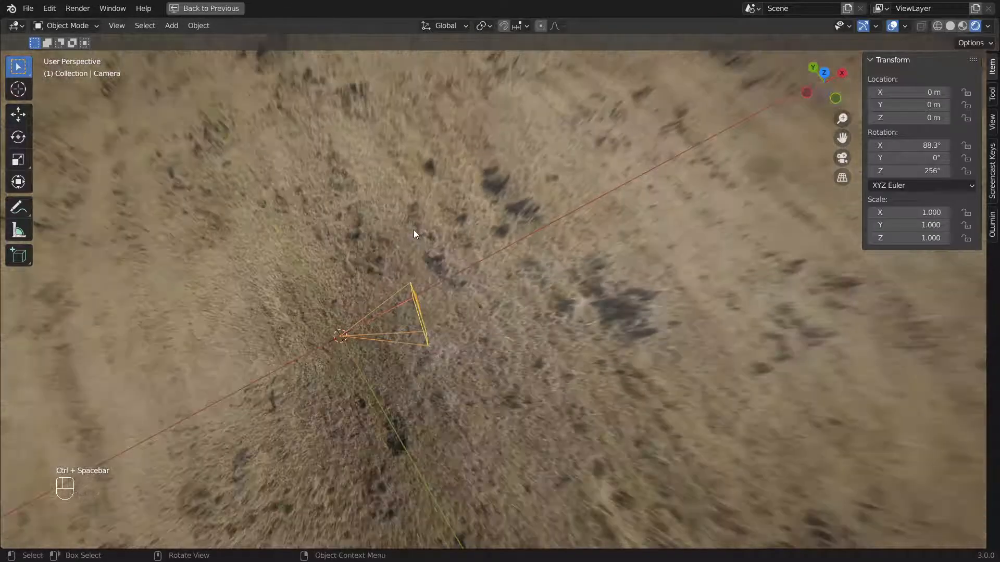
scroll(413, 231, down, 6)
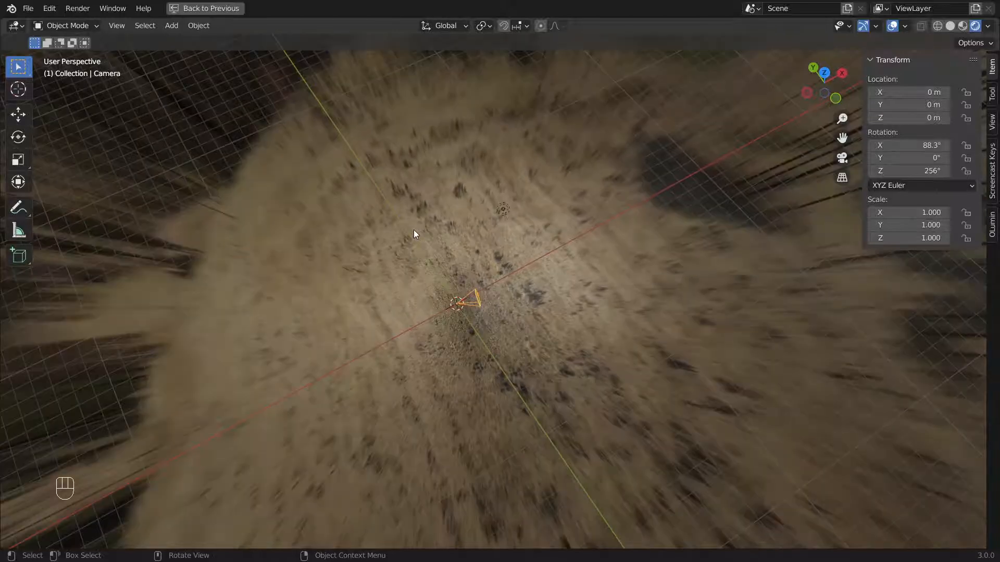
middle_drag(414, 230, 490, 289)
click(453, 229)
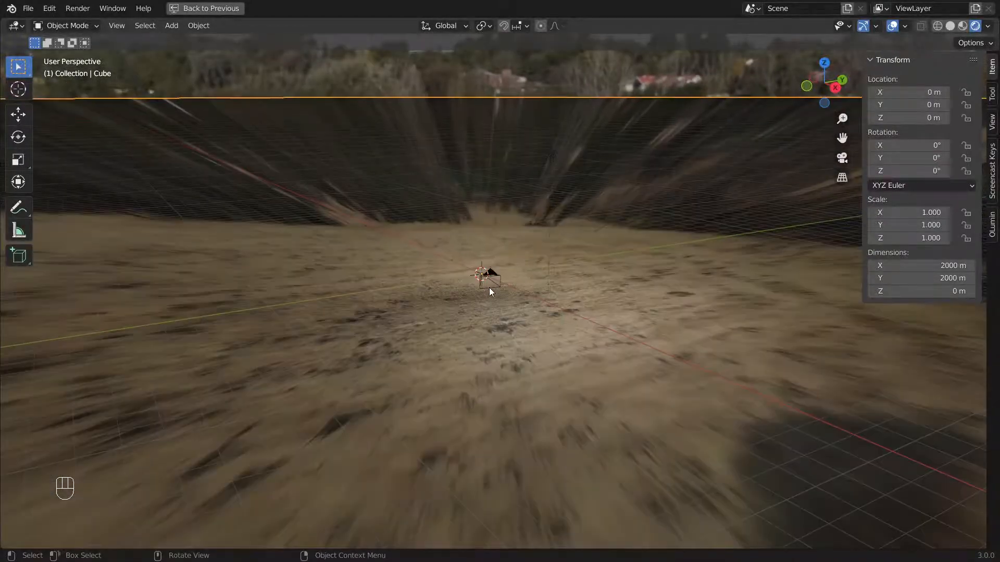
scroll(504, 303, up, 8)
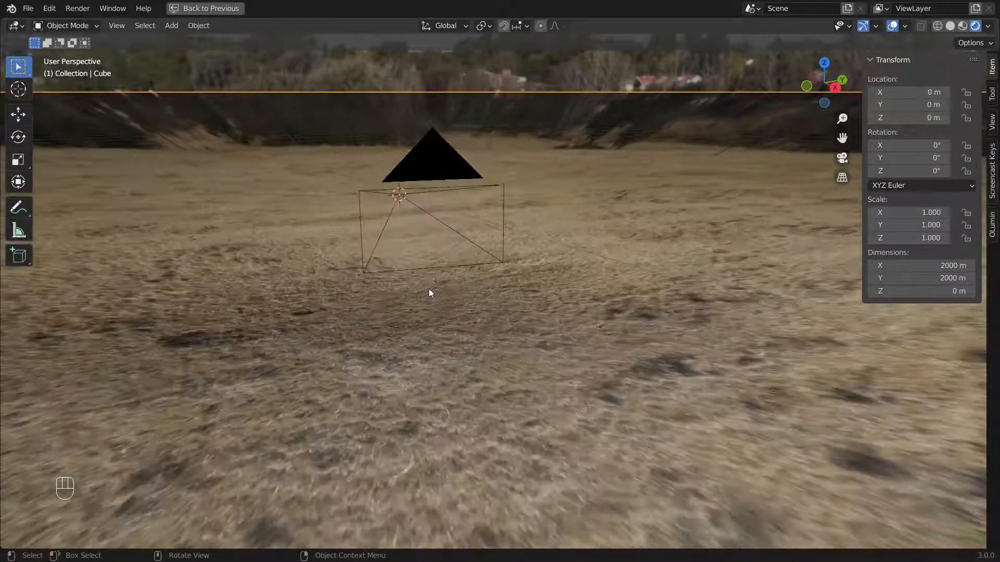
middle_drag(429, 288, 676, 266)
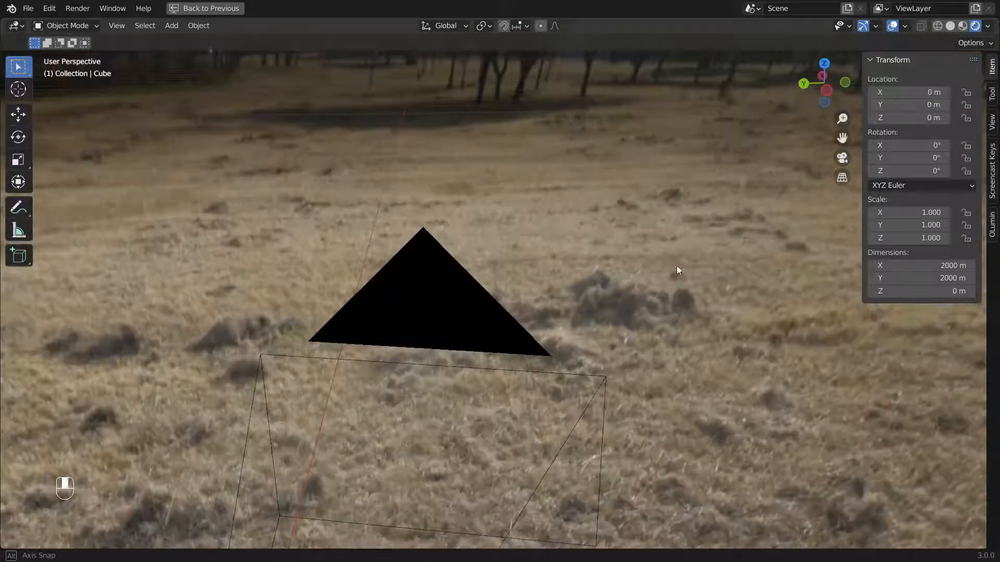
Return to the camera view and raise the camera to a Z location of 1.2 m
key(KP_0)
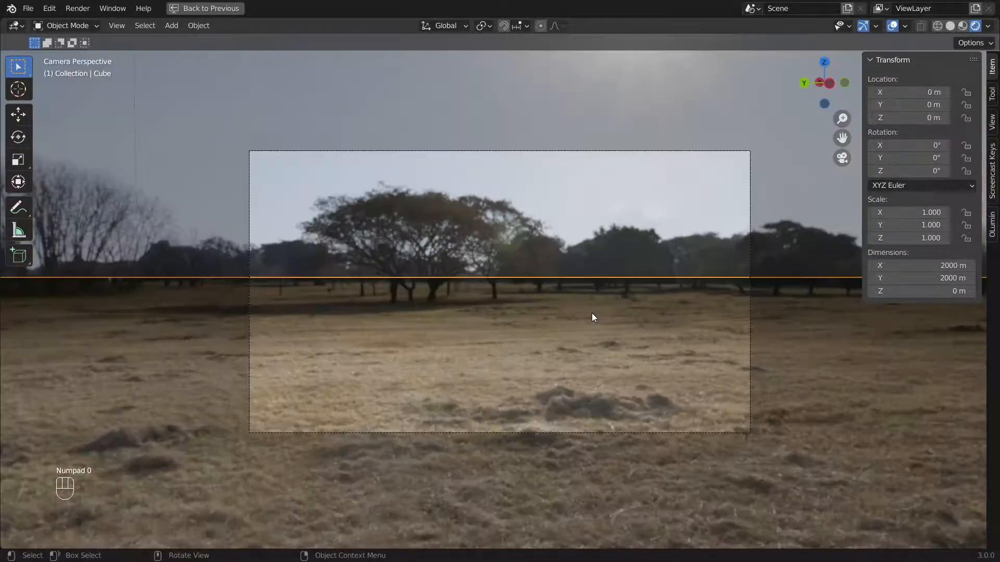
click(556, 152)
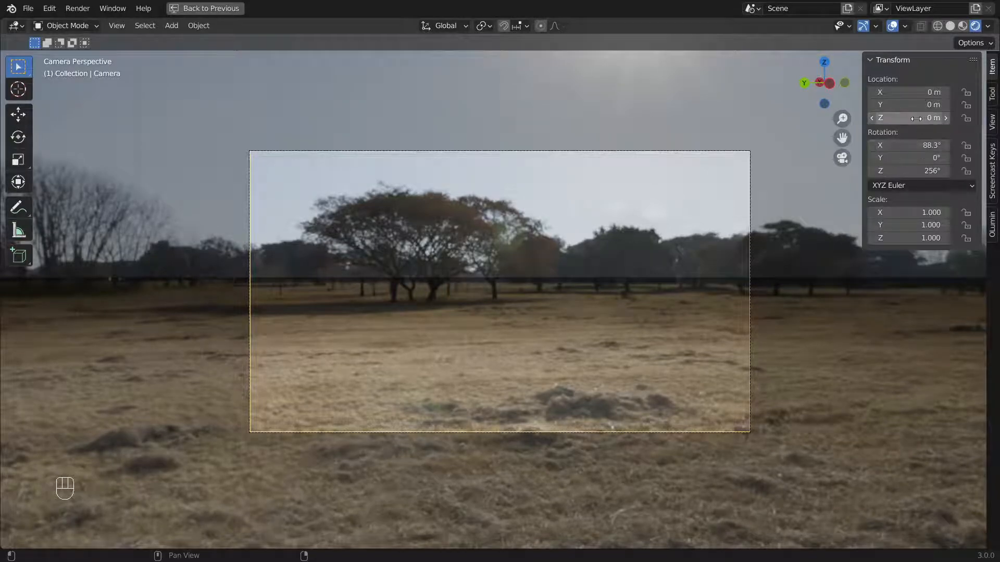
drag(916, 118, 950, 121)
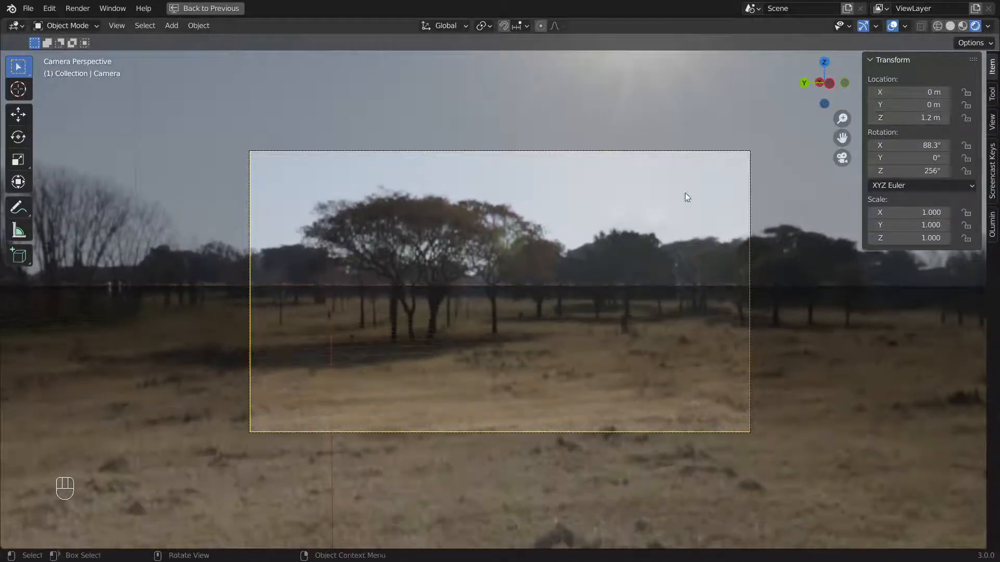
Select the ground plane, restore the split layout and add a Geometry node above the UV Map and Separate XYZ nodes in its material
click(568, 318)
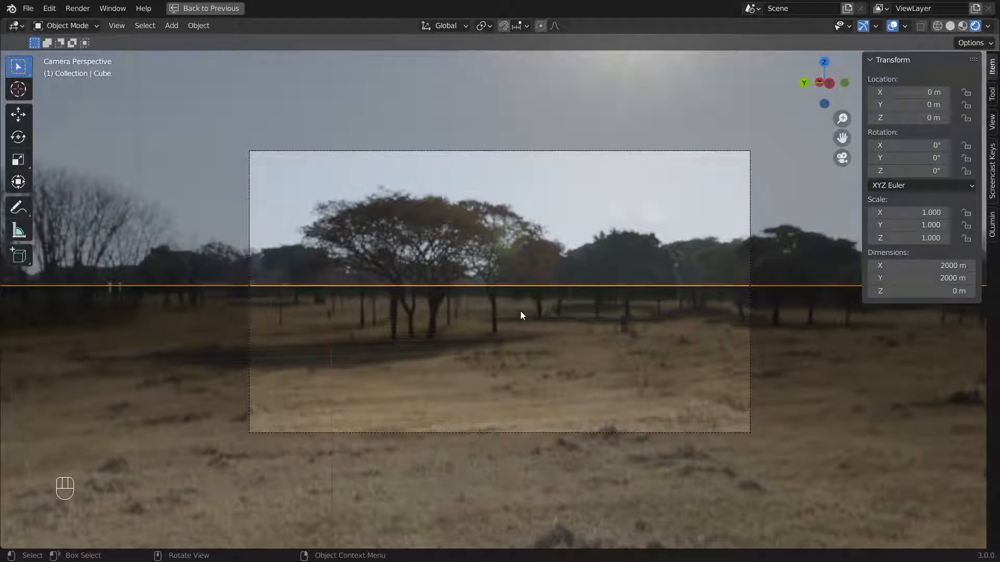
key(ctrl+space)
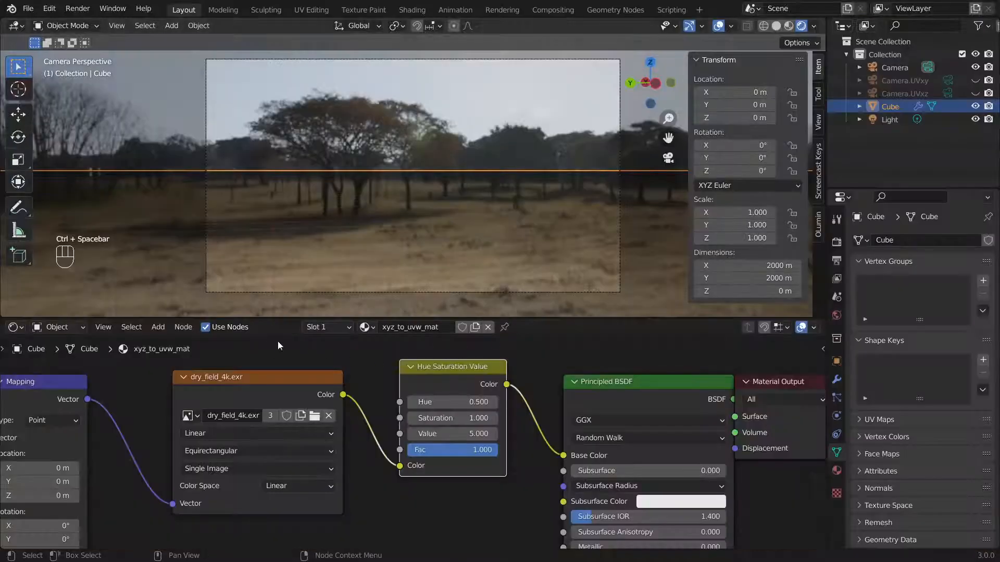
shift+middle_drag(282, 355, 541, 419)
scroll(414, 420, down, 6)
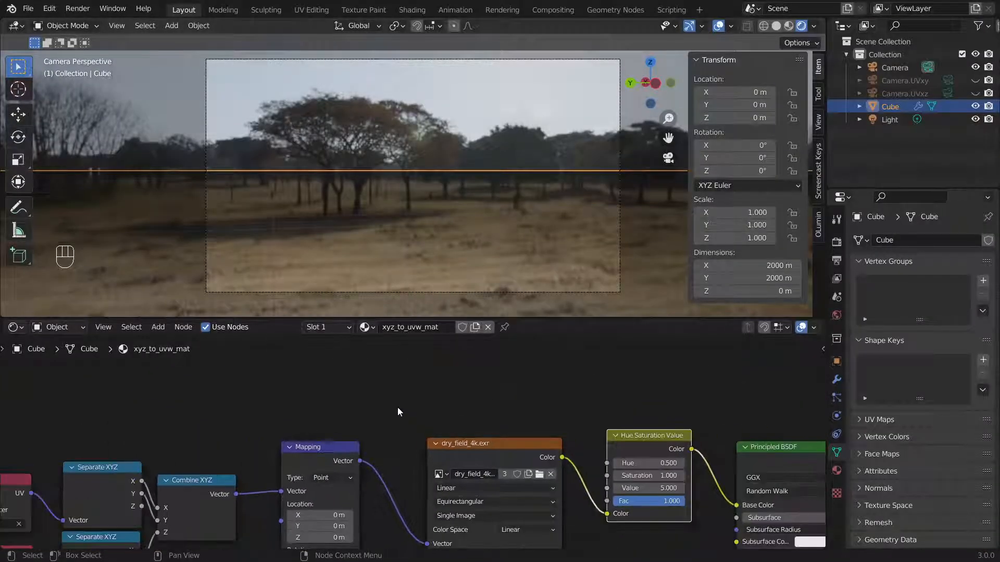
shift+middle_drag(350, 403, 429, 422)
key(shift+a)
mouse_move(284, 369)
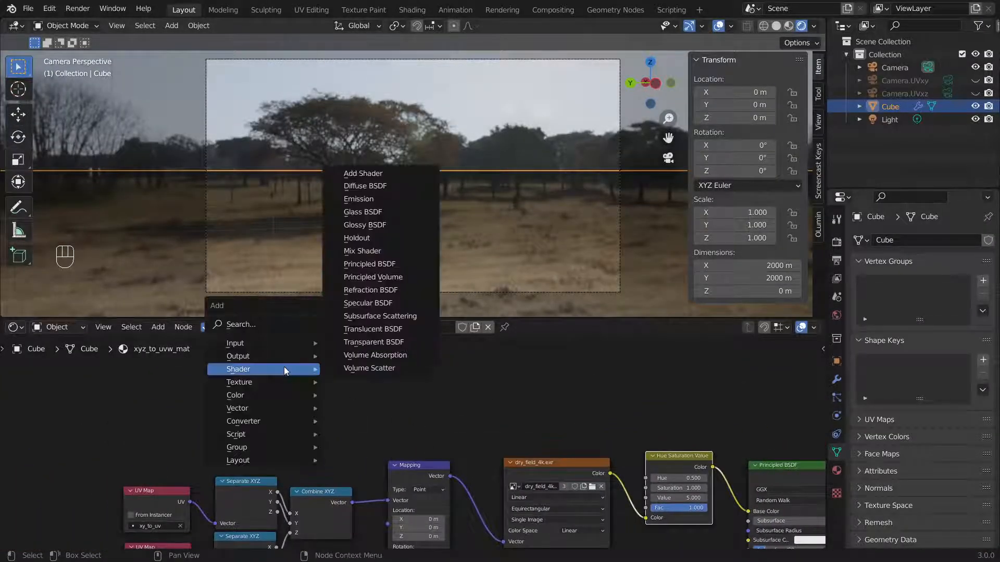
mouse_move(279, 341)
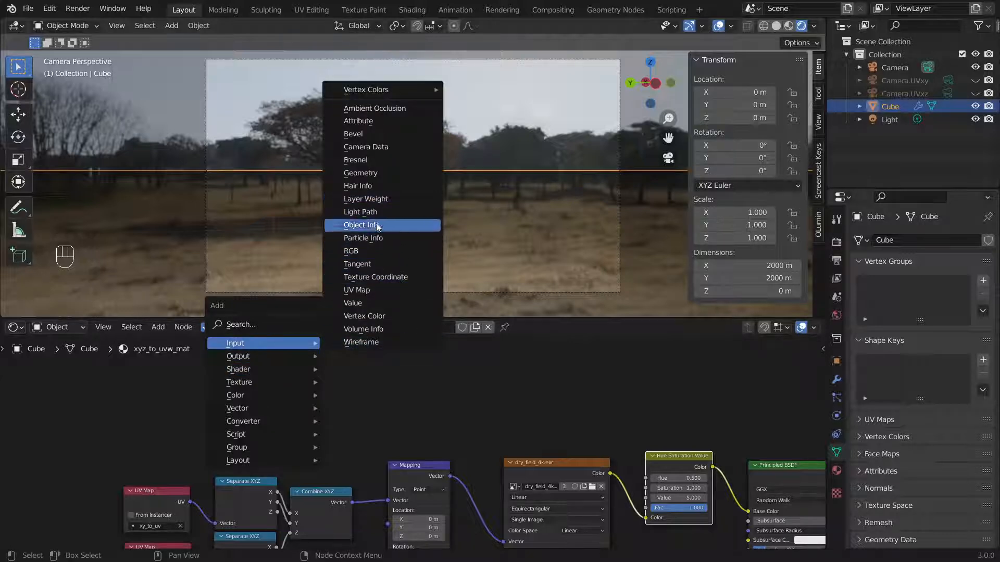
click(377, 173)
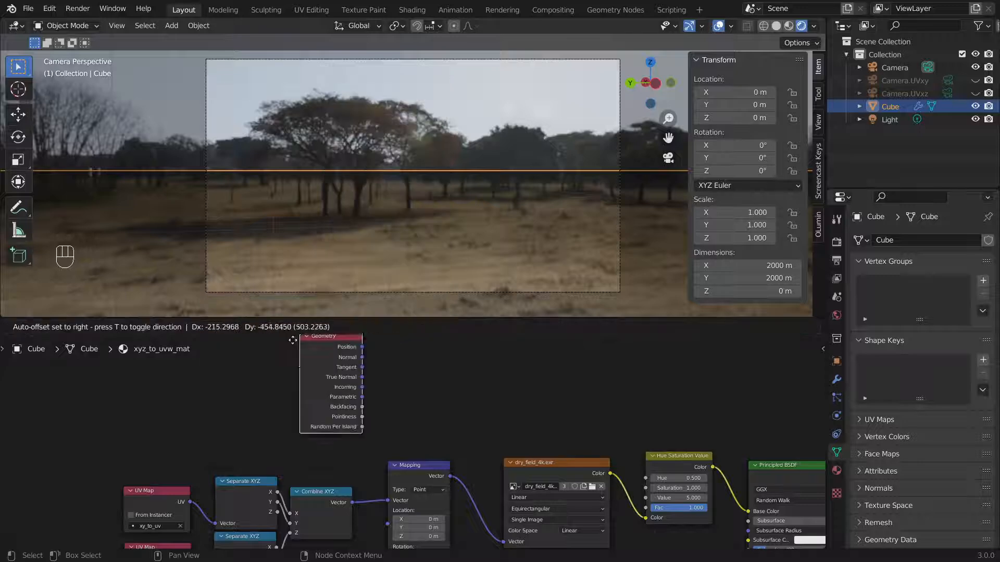
click(308, 388)
scroll(323, 397, up, 2)
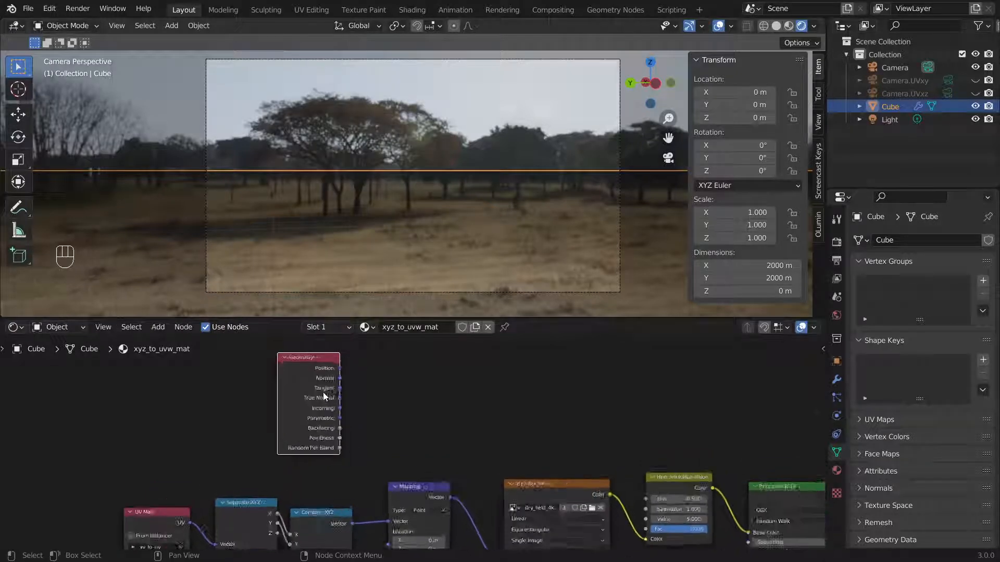
key(g)
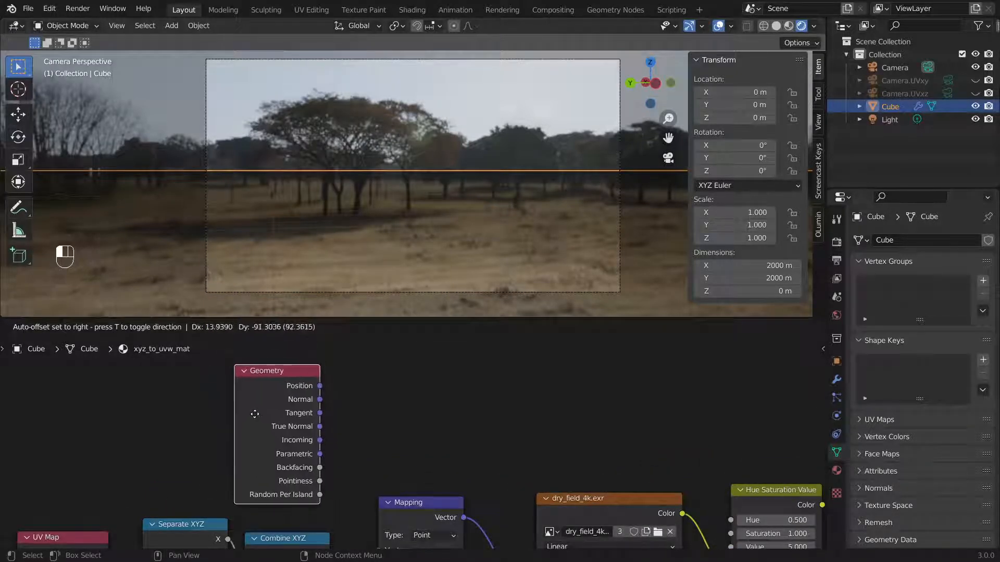
click(263, 416)
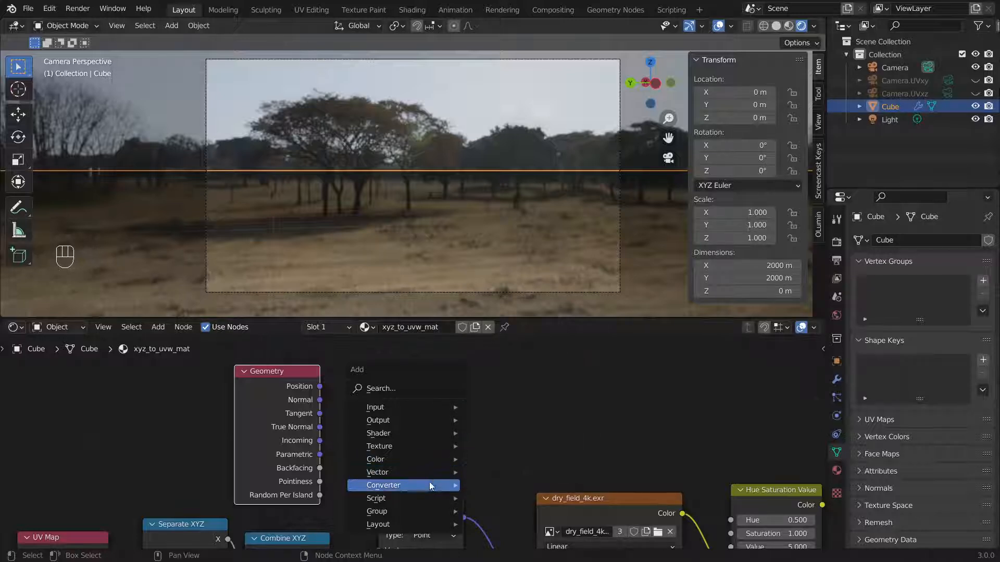
Add a Vector Math node beside the Geometry node and set its operation to Distance
mouse_move(430, 486)
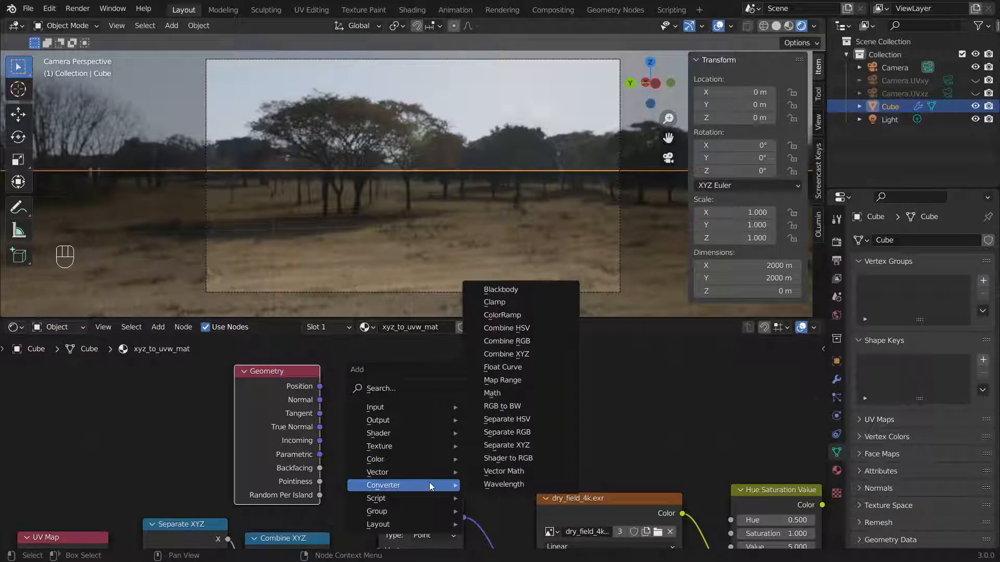
click(515, 471)
click(375, 413)
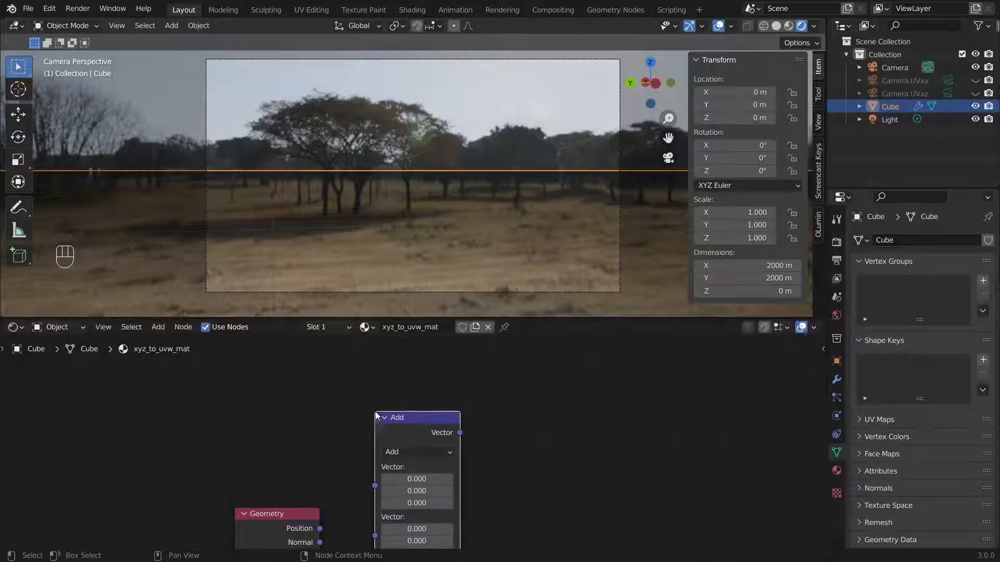
click(403, 452)
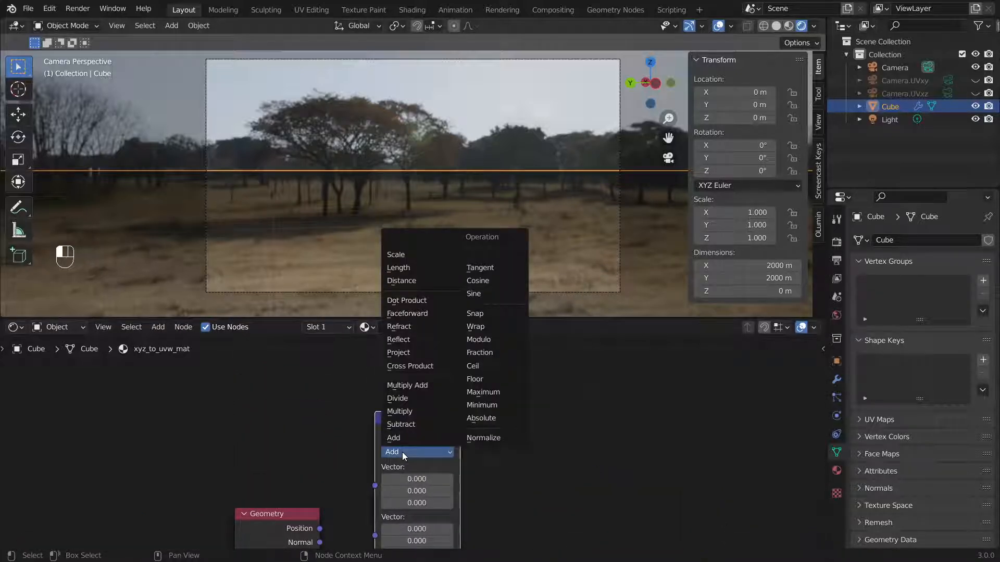
click(402, 281)
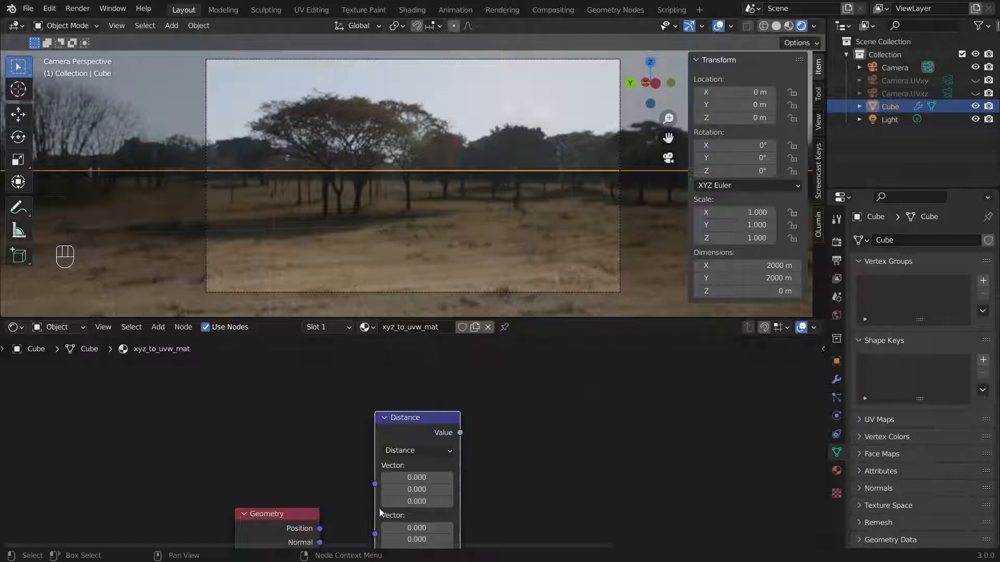
Connect the Geometry node's Position to the Distance node's first vector and preview the Distance value on the ground plane
middle_drag(393, 501, 405, 427)
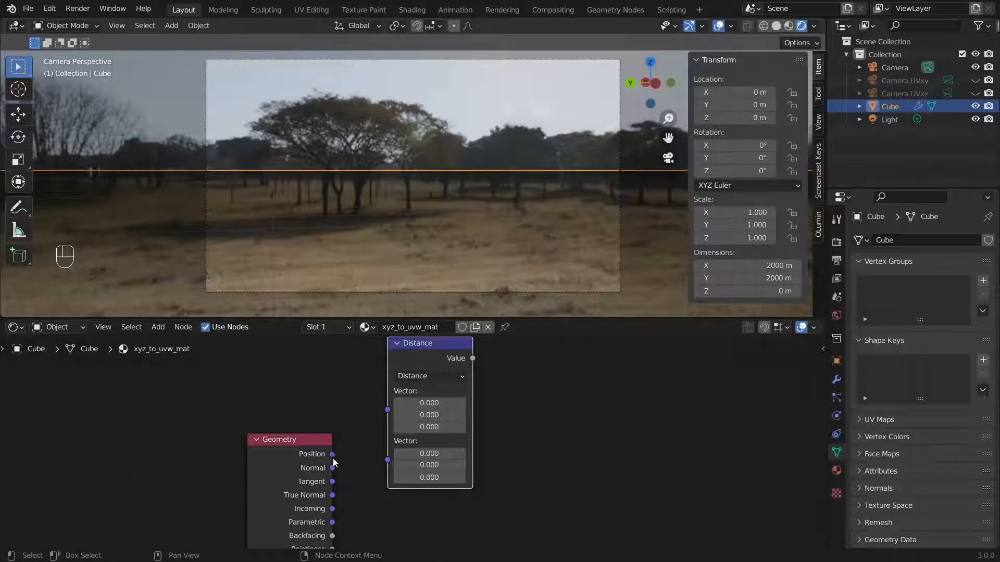
drag(332, 454, 388, 410)
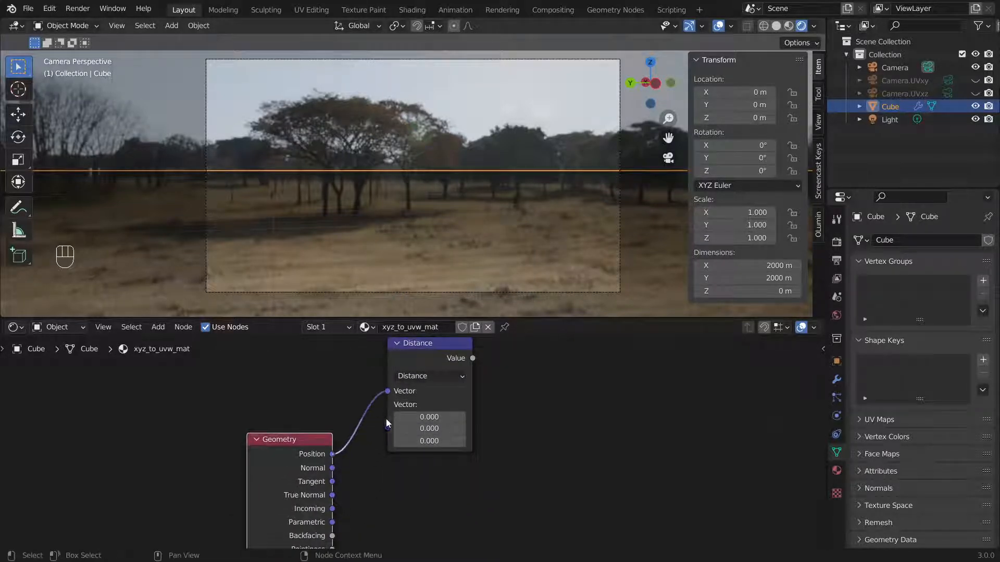
scroll(399, 447, down, 2)
drag(427, 374, 431, 429)
middle_drag(486, 461, 401, 421)
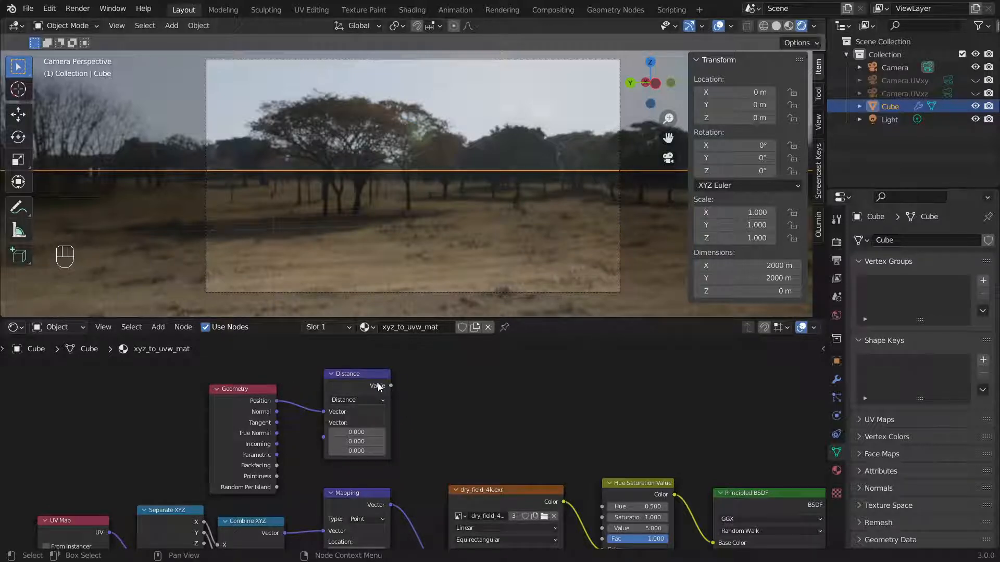
ctrl+shift+click(367, 378)
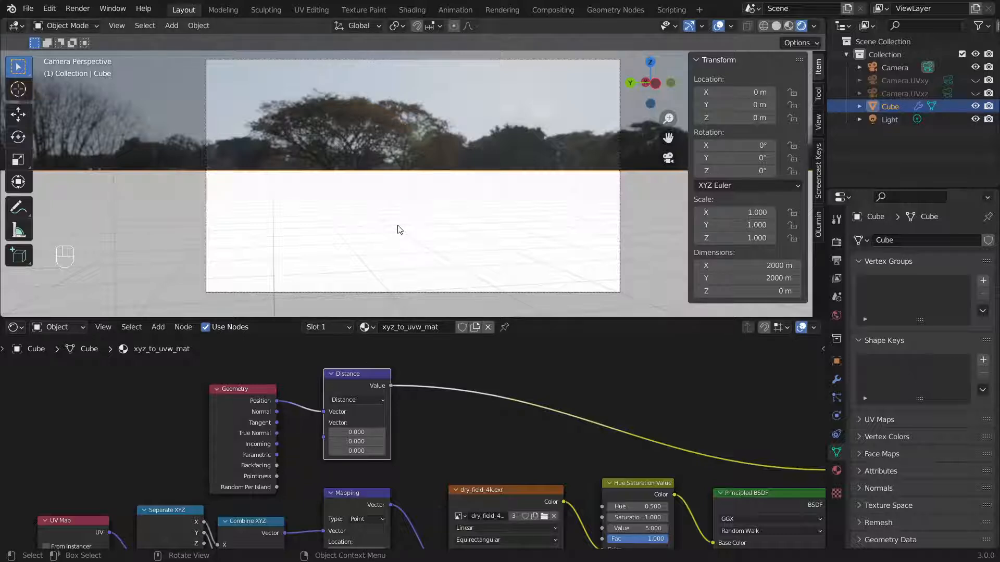
Insert a Math node after the Distance node, set to Multiply with a value of 0.001
key(shift+a)
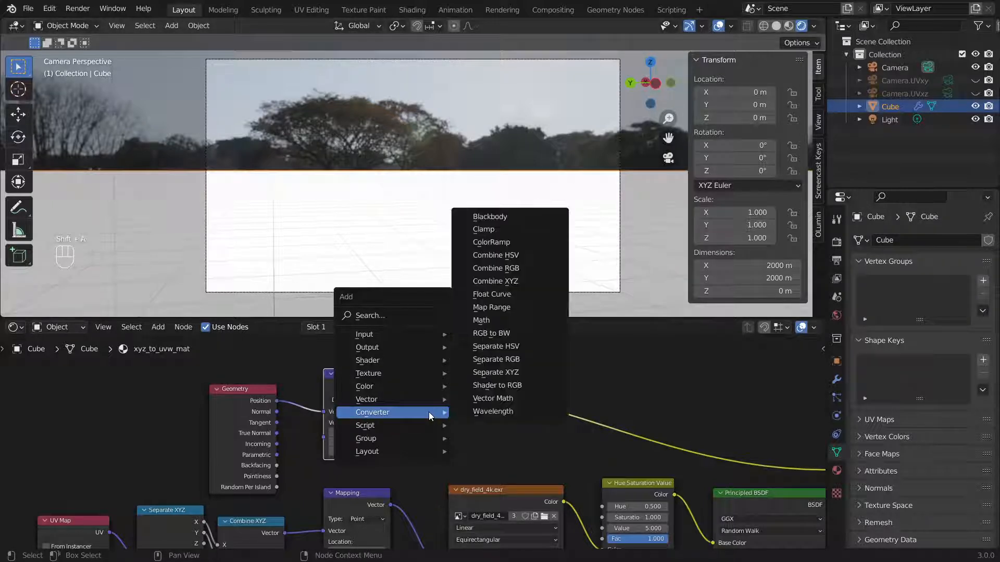
click(481, 319)
click(436, 373)
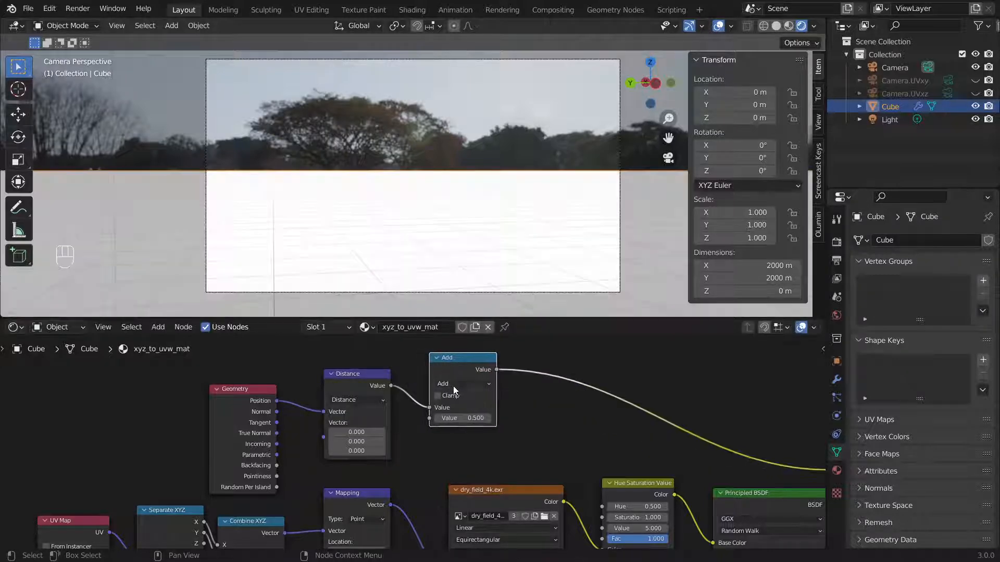
click(454, 384)
click(455, 432)
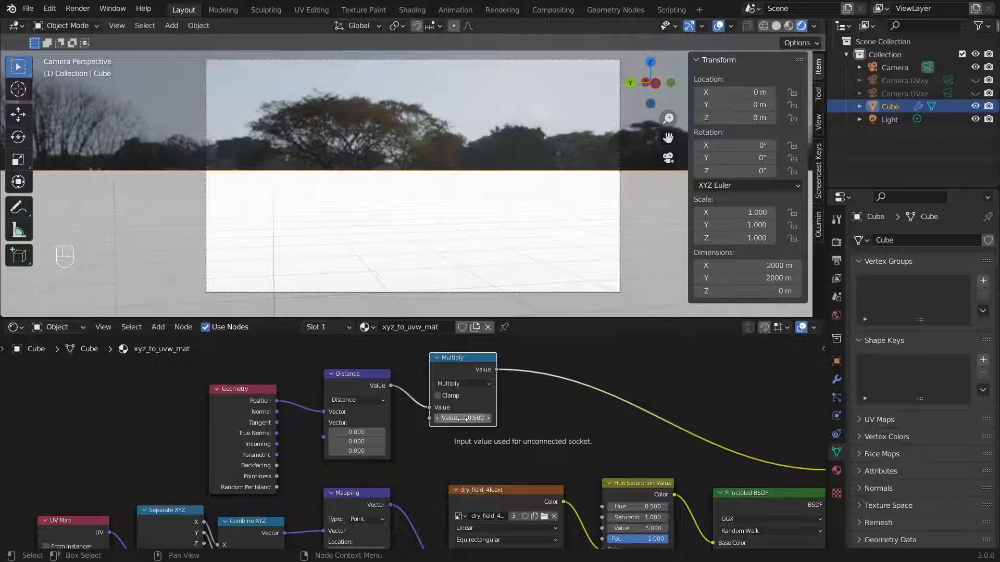
click(462, 418)
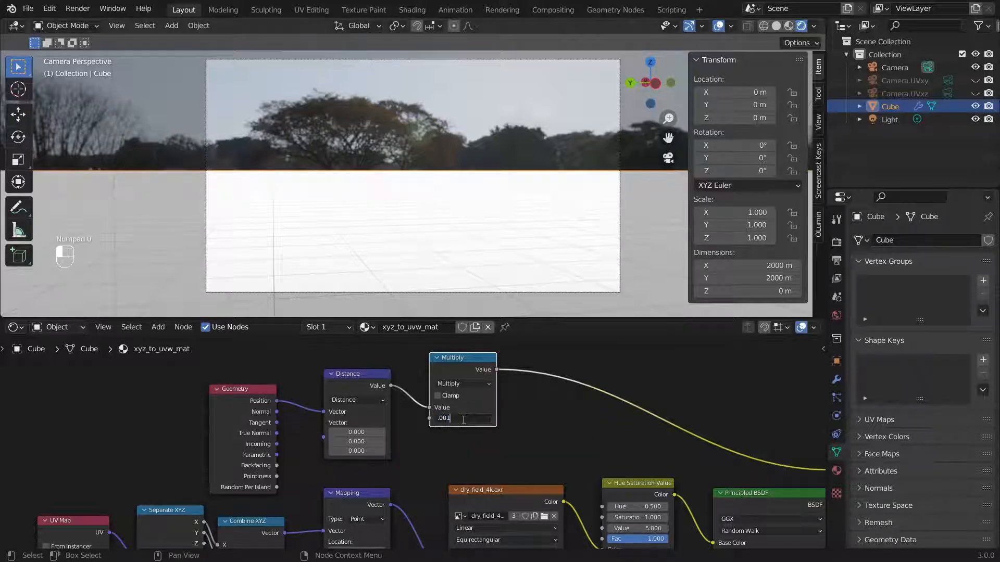
key(Return)
Examine the distance gradient around the ground plane's centre from outside the camera view at several zoom levels
middle_drag(455, 183, 412, 249)
scroll(414, 246, down, 20)
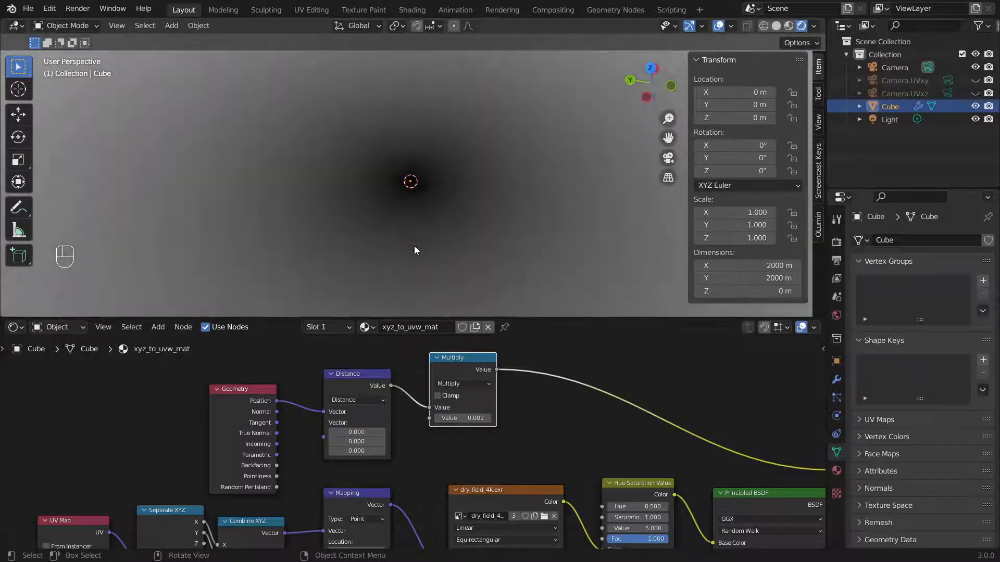
scroll(414, 245, up, 10)
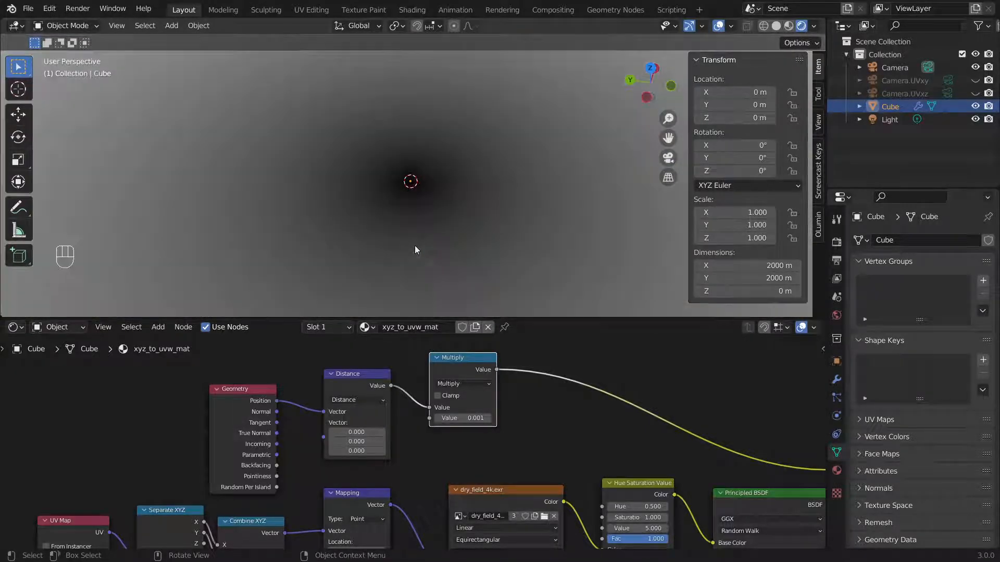
middle_drag(415, 245, 435, 236)
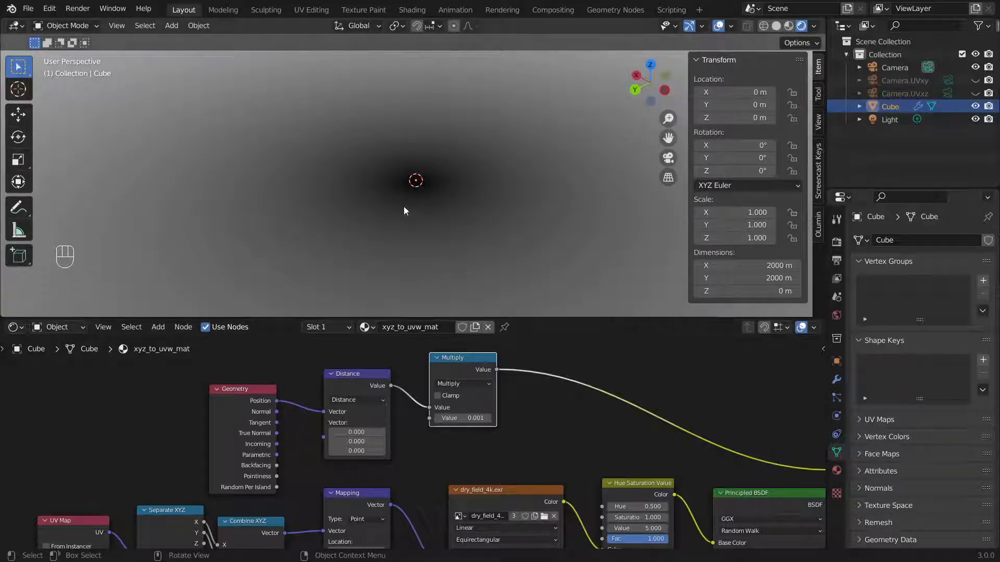
scroll(402, 203, down, 5)
scroll(401, 203, up, 5)
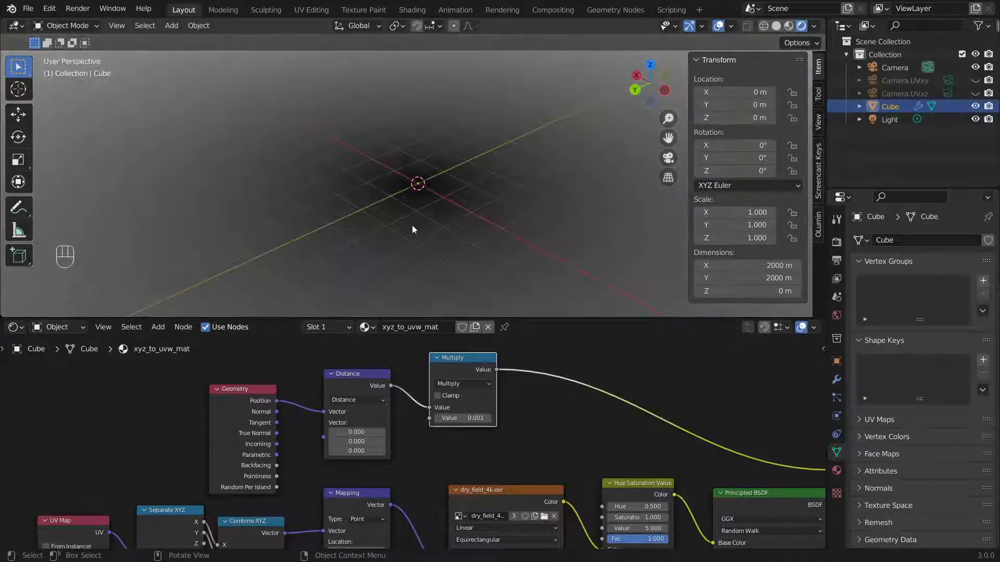
middle_drag(552, 416, 490, 399)
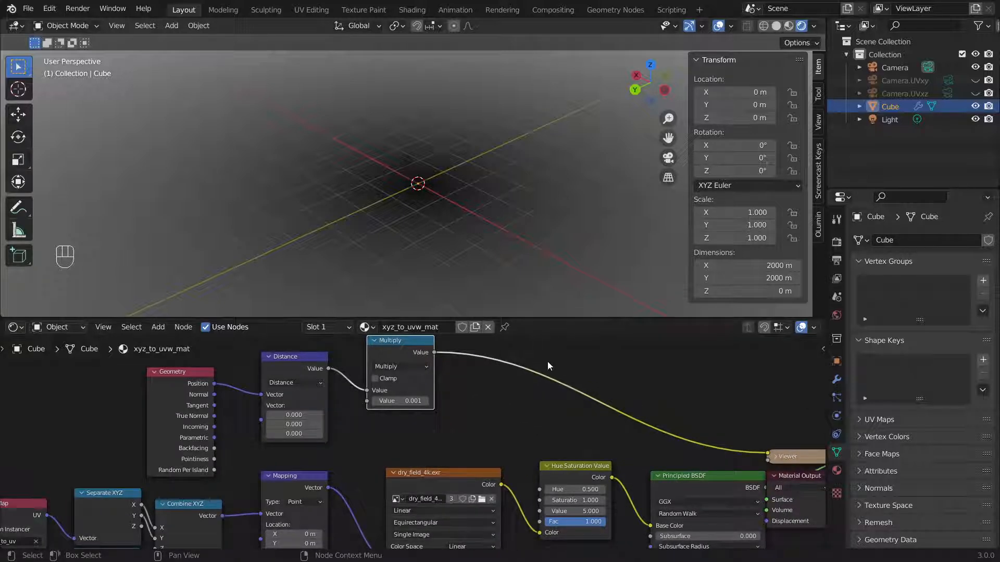
Insert a ColorRamp node after the Multiply node and set its interpolation to Ease
key(shift+a)
mouse_move(547, 365)
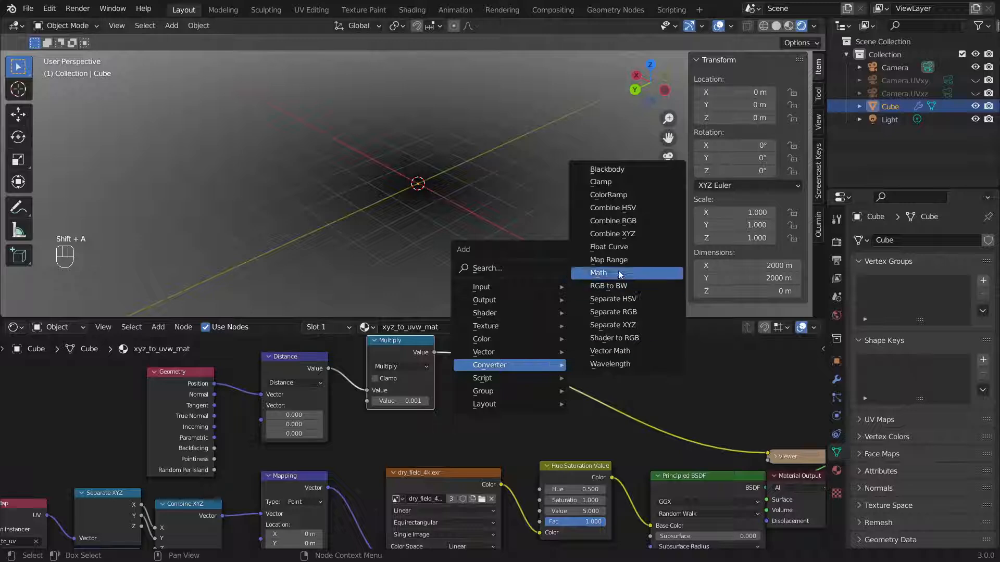
click(606, 195)
click(573, 352)
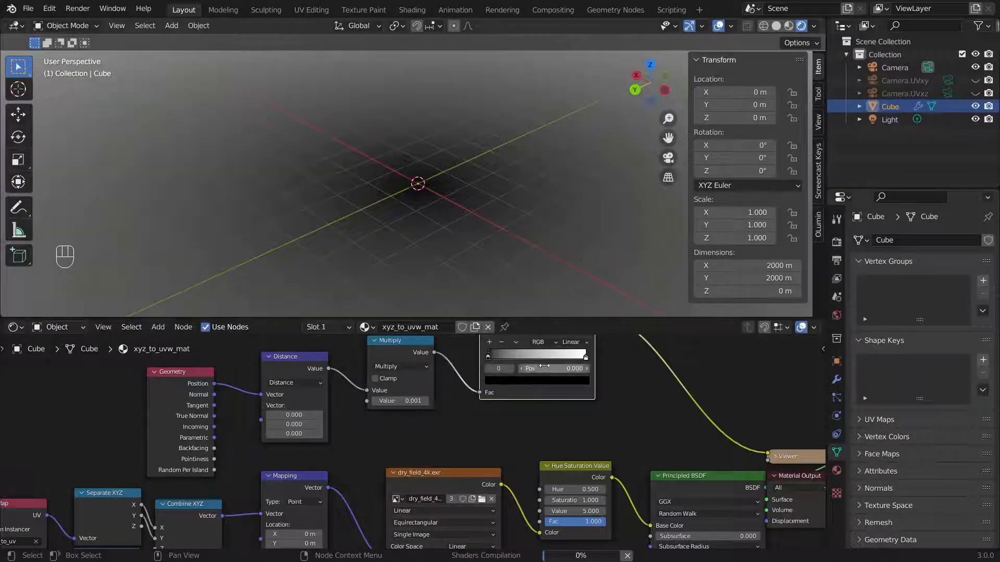
click(572, 346)
click(576, 356)
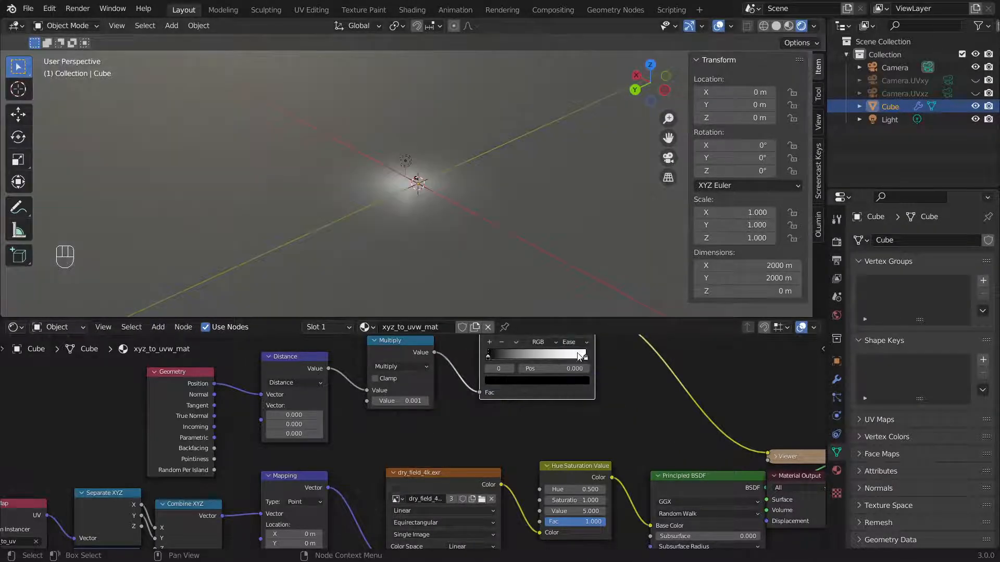
Insert a Mix Shader node on the link between the ColorRamp and the Viewer
key(Home)
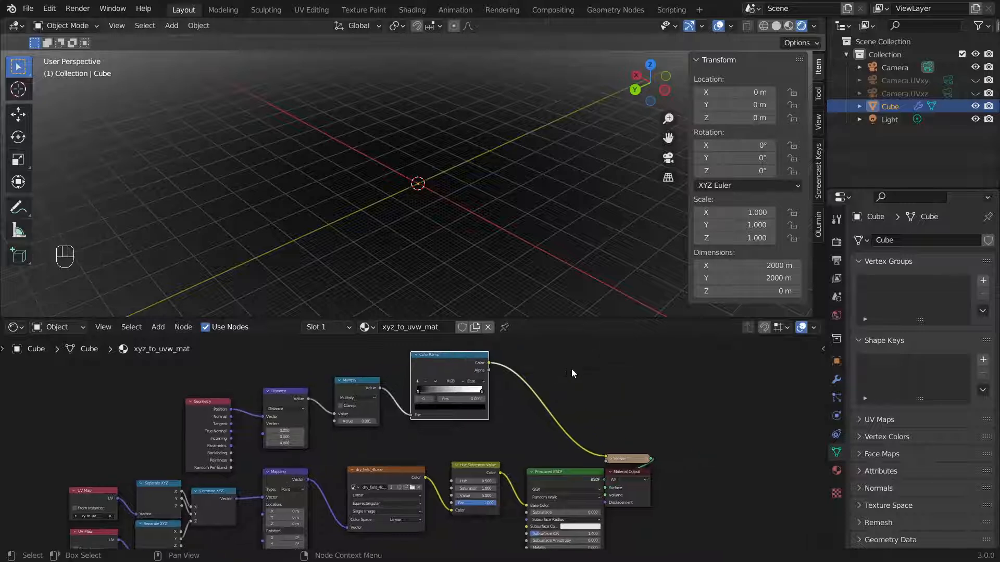
key(shift+a)
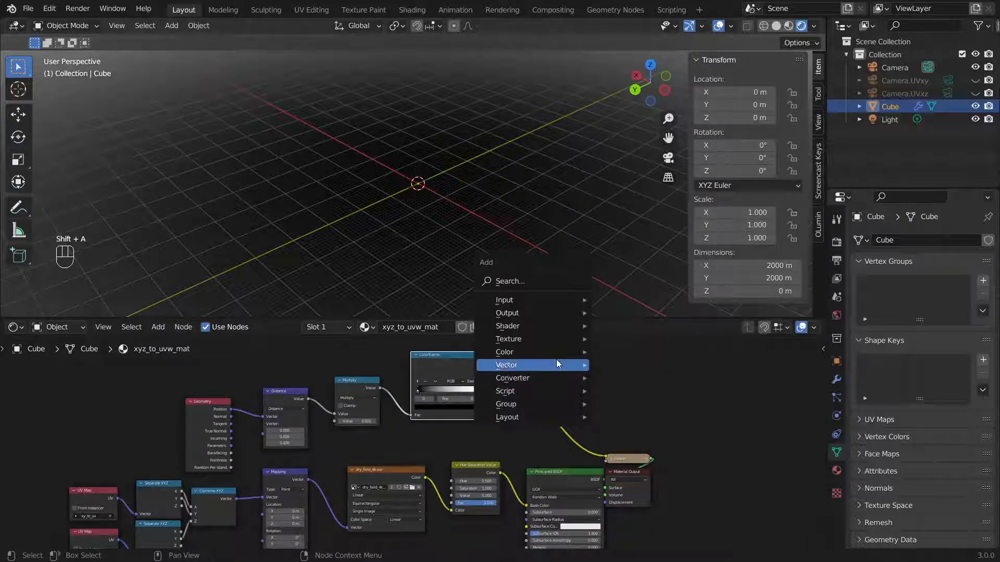
mouse_move(574, 330)
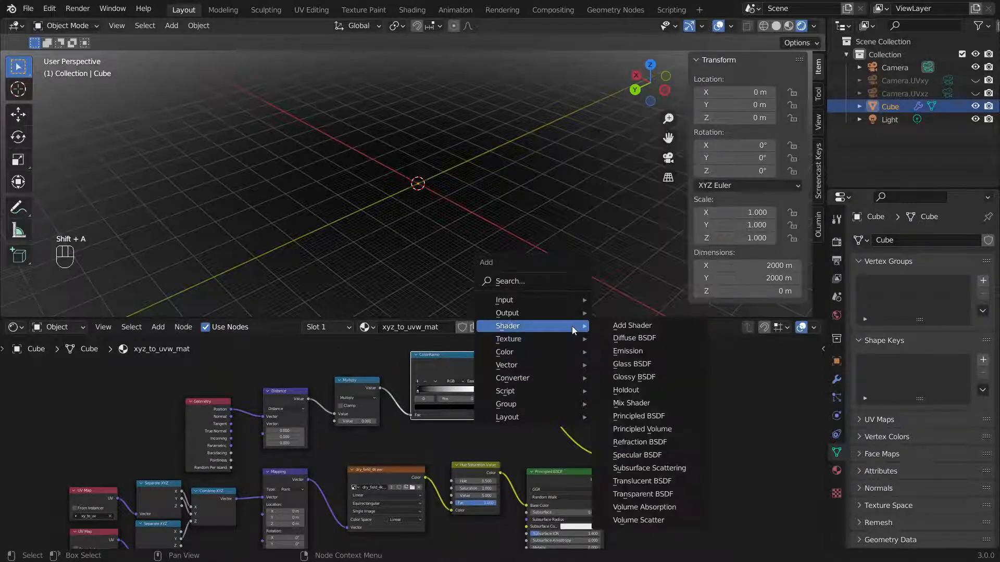
click(631, 403)
click(545, 380)
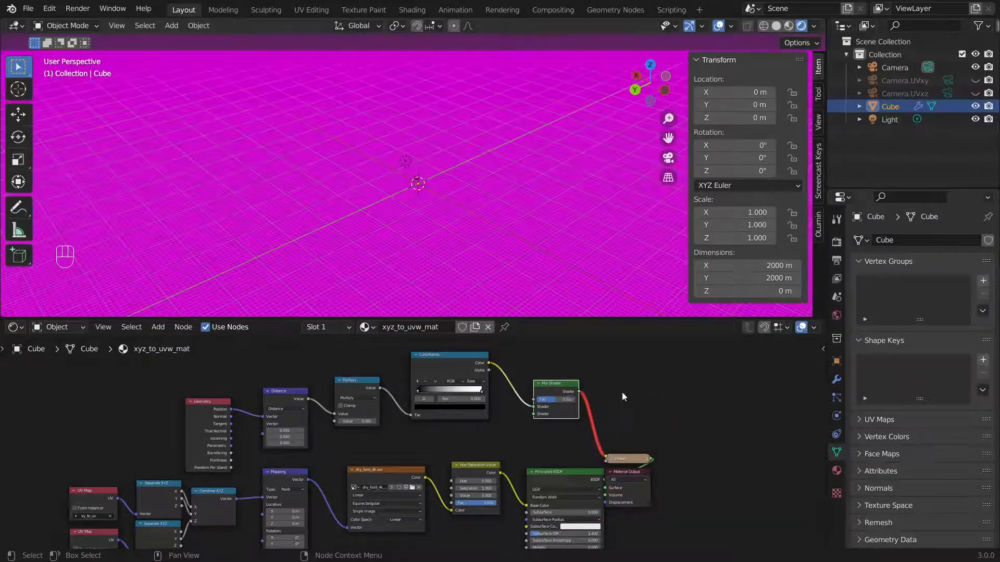
Add a Transparent BSDF feeding the Mix Shader's second shader input, and route the ColorRamp's Color into its Fac
key(shift+a)
mouse_move(629, 392)
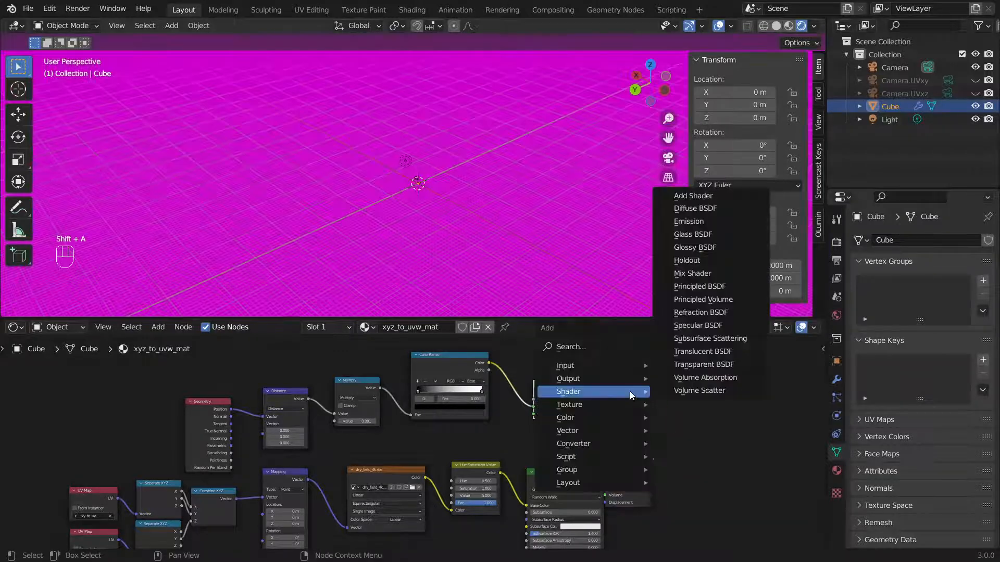
click(693, 363)
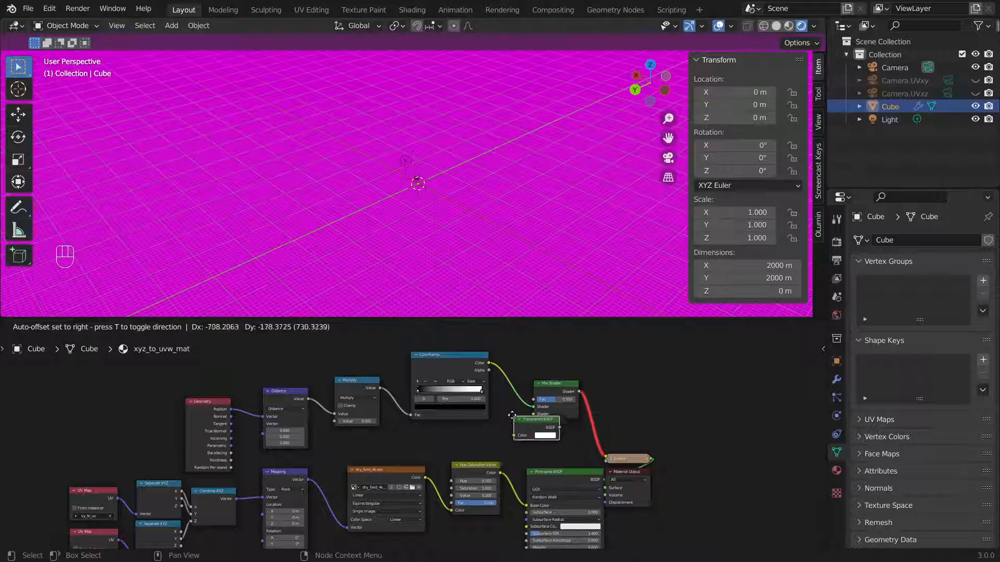
click(486, 437)
scroll(486, 436, up, 2)
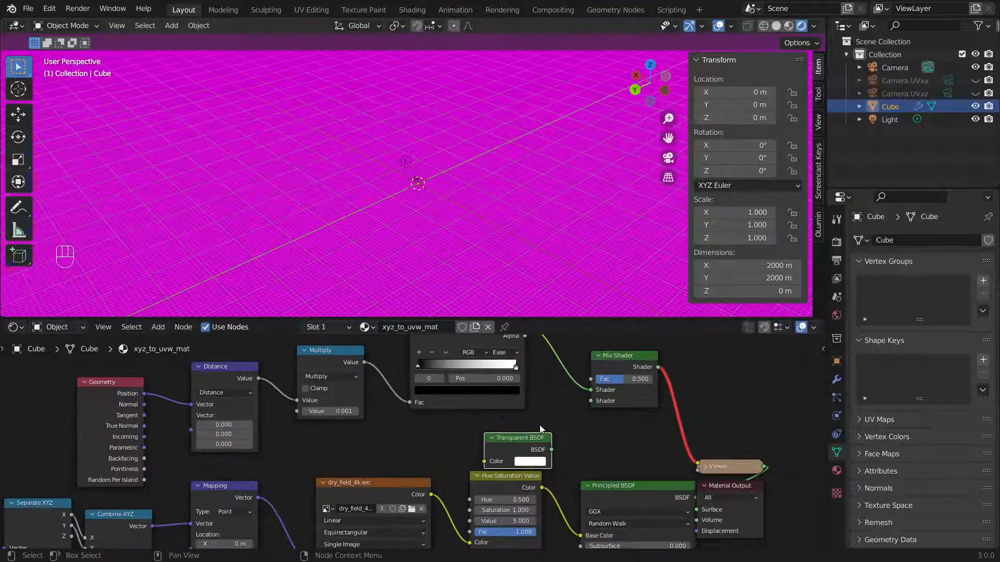
mouse_move(591, 390)
mouse_down()
mouse_move(556, 448)
mouse_move(591, 402)
mouse_up()
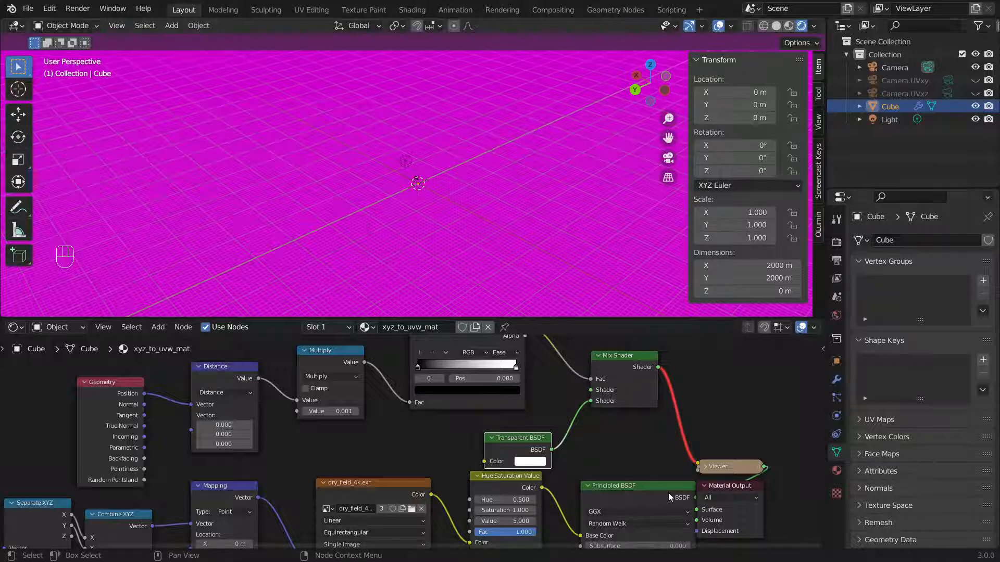
Connect the Principled BSDF to the Mix Shader's first shader input, place the mix before the Material Output and preview it
drag(714, 486, 828, 492)
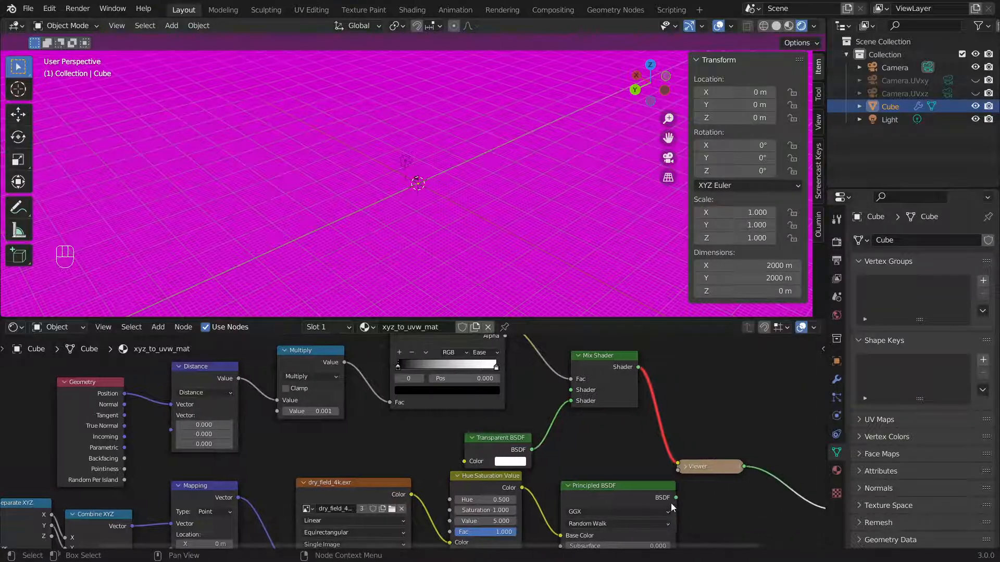
drag(676, 499, 742, 462)
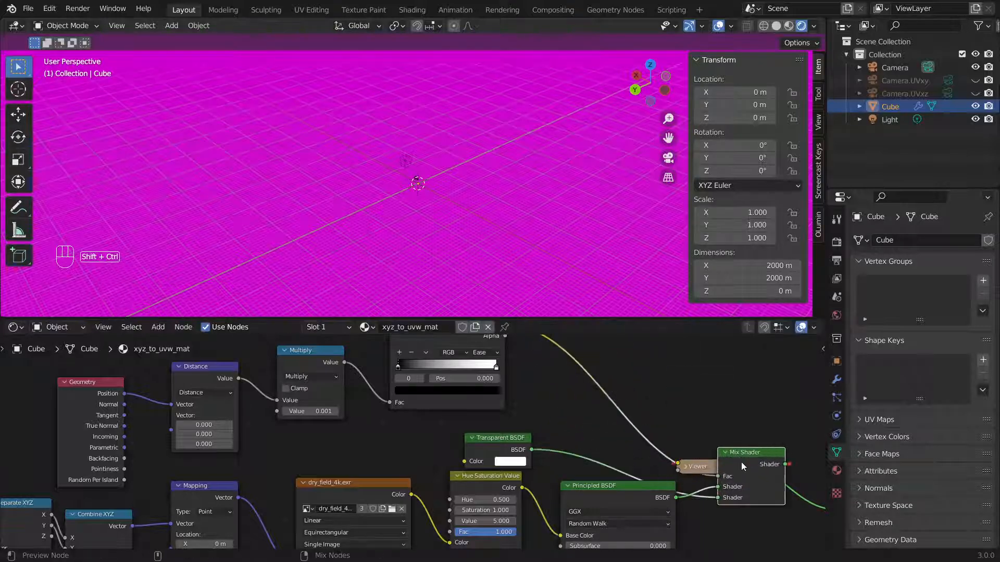
ctrl+shift+click(741, 461)
key(Home)
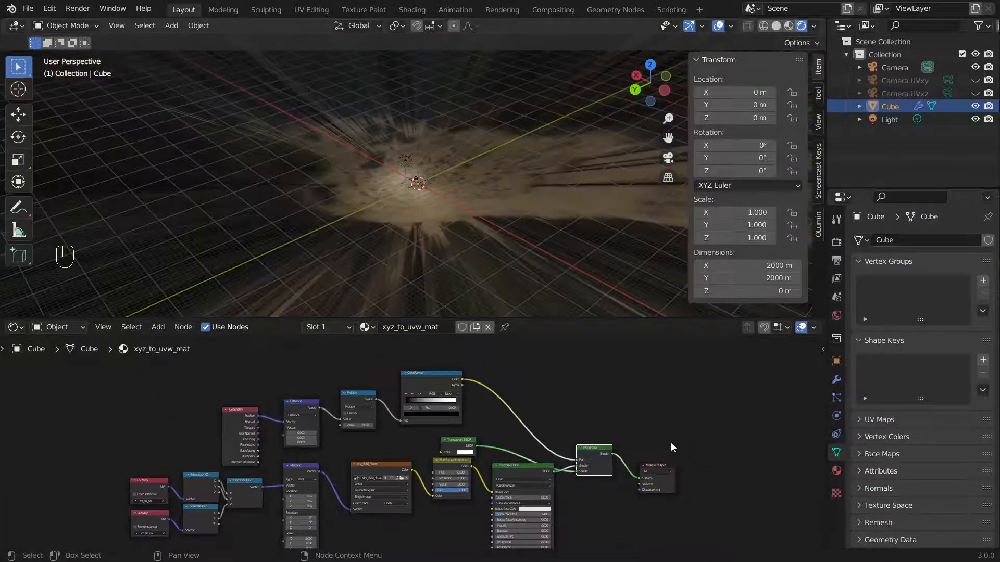
Set the viewport's clipping range to start at 1 m and end at 10000 m
middle_drag(458, 206, 388, 222)
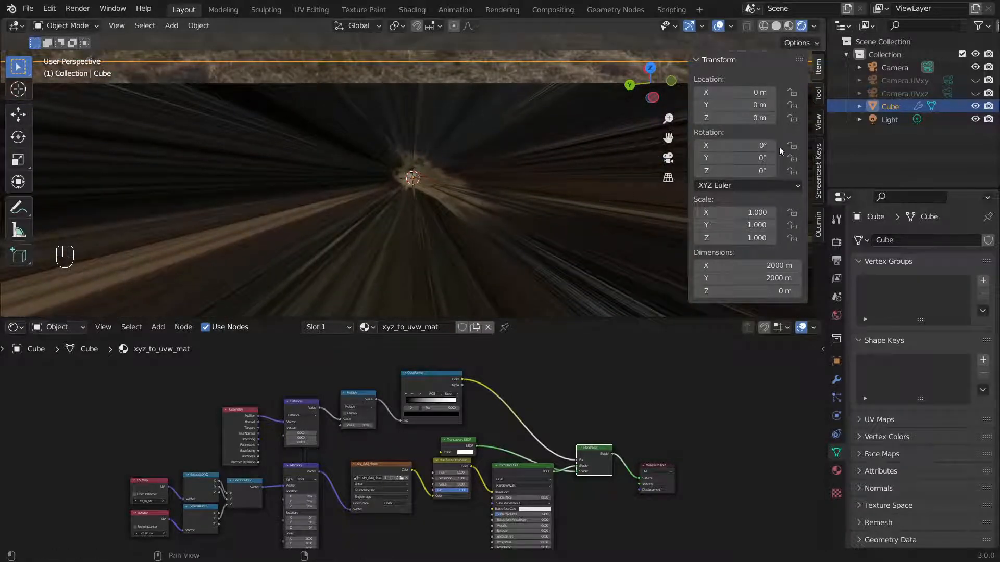
click(818, 123)
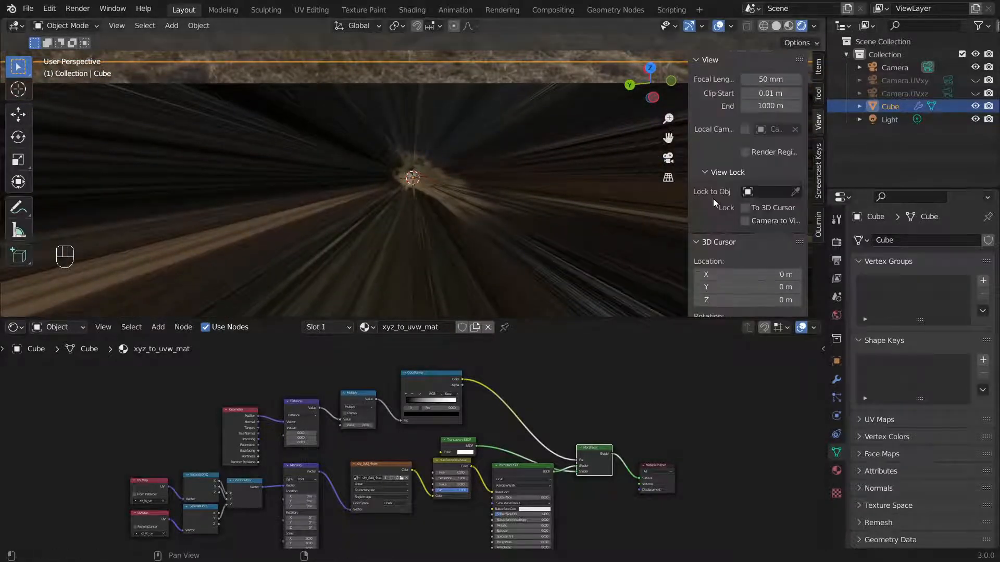
click(769, 105)
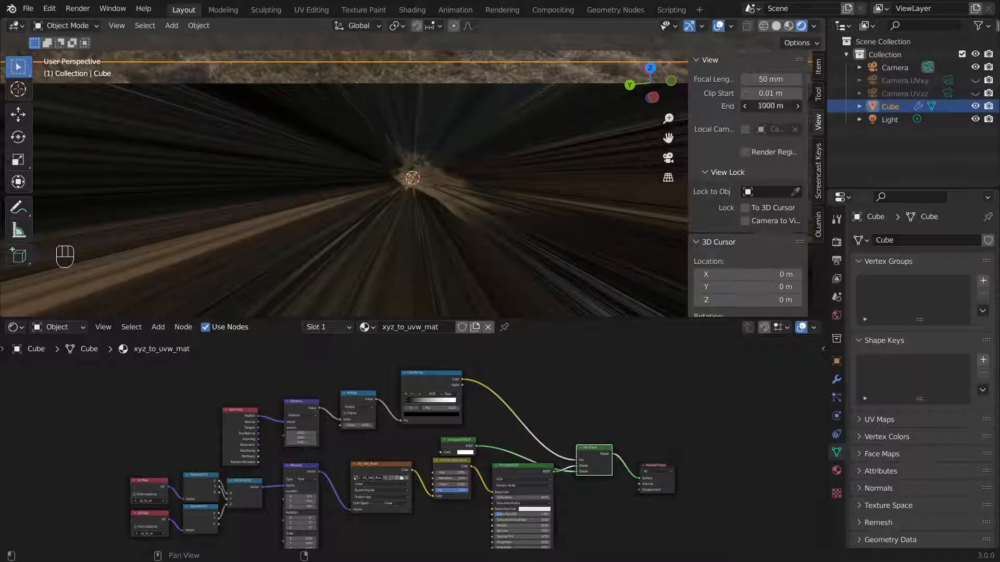
text(10000)
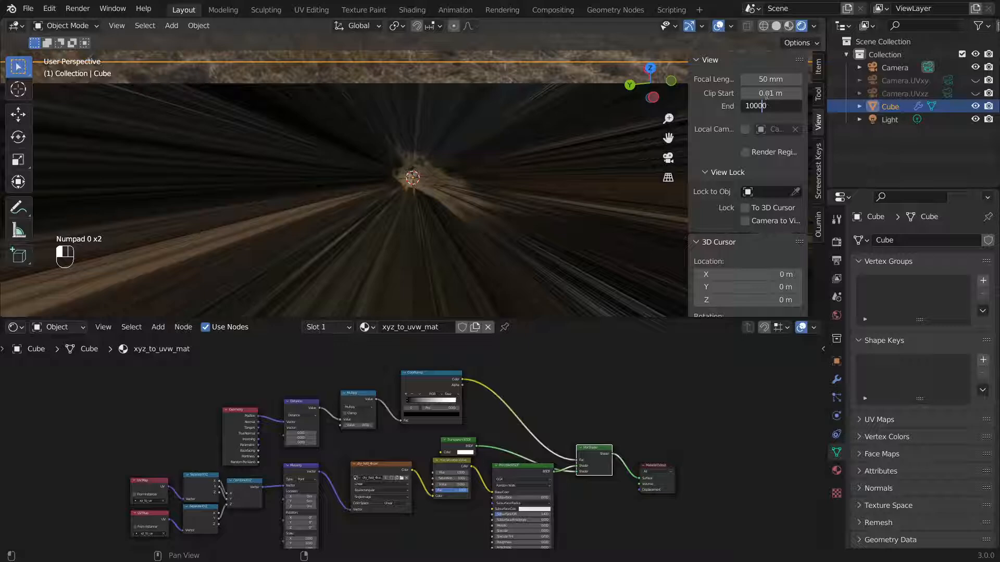
key(Return)
click(763, 93)
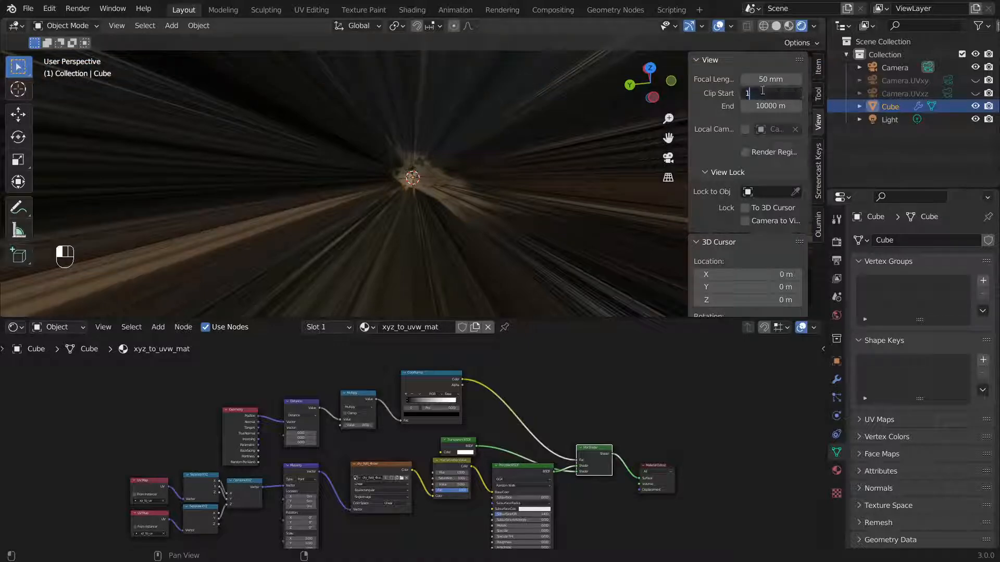
key(Return)
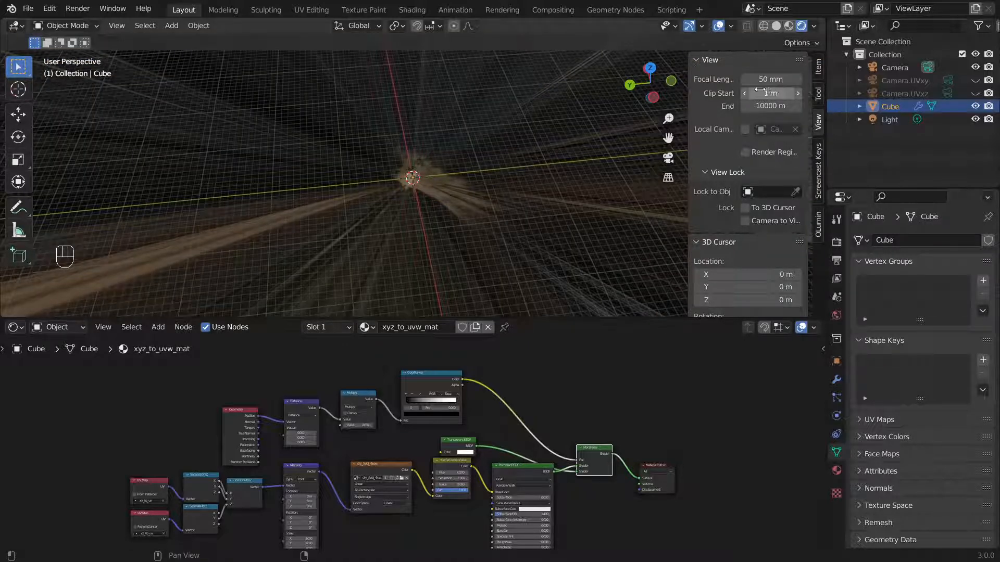
Set the blend mode of the ground plane's material to Alpha Blend
scroll(521, 164, down, 5)
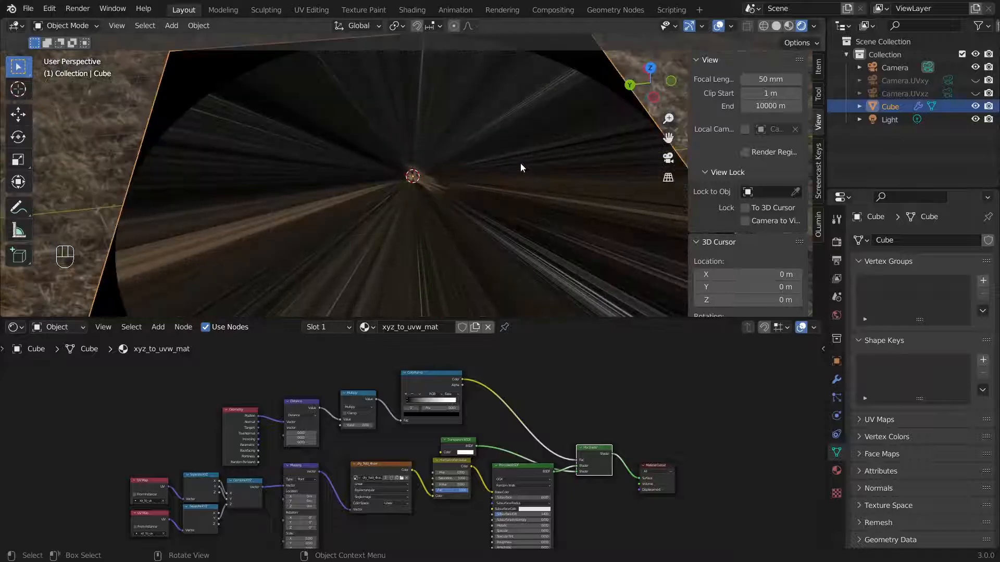
middle_drag(521, 162, 467, 216)
scroll(478, 160, up, 4)
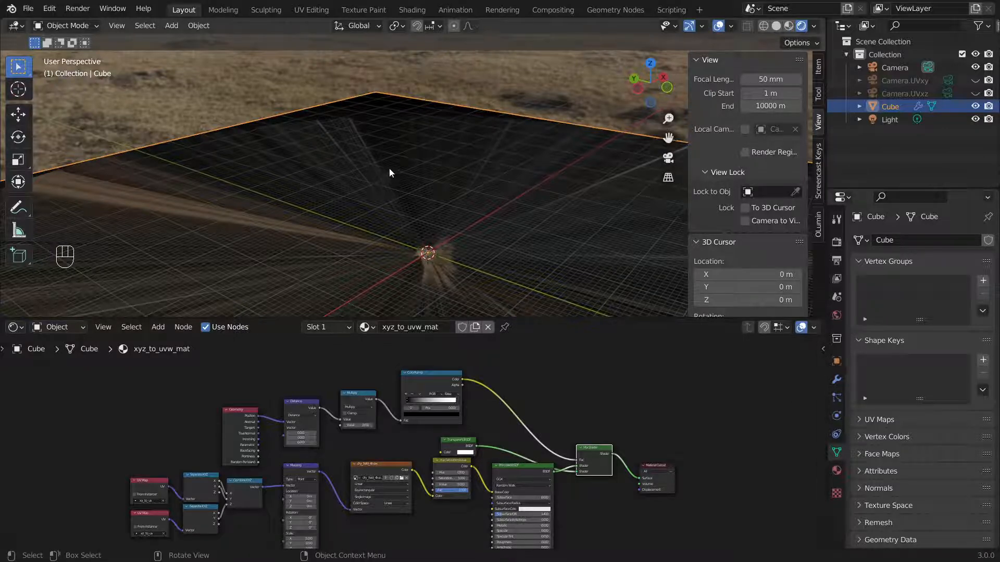
mouse_move(389, 168)
middle_down()
mouse_move(432, 288)
mouse_move(482, 167)
mouse_move(431, 134)
mouse_move(536, 164)
mouse_move(277, 167)
mouse_move(493, 80)
mouse_move(391, 162)
middle_up()
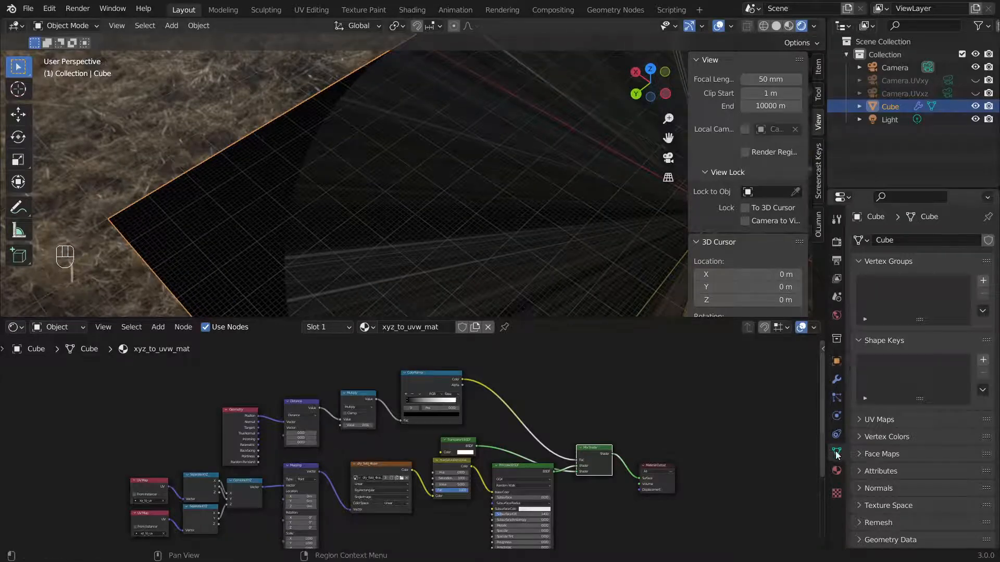
click(836, 469)
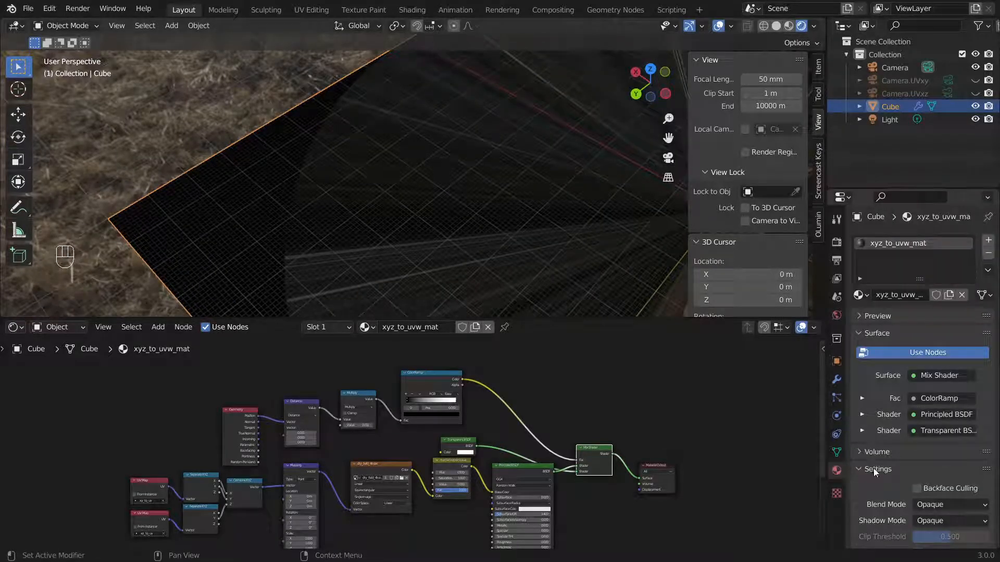
scroll(880, 465, down, 5)
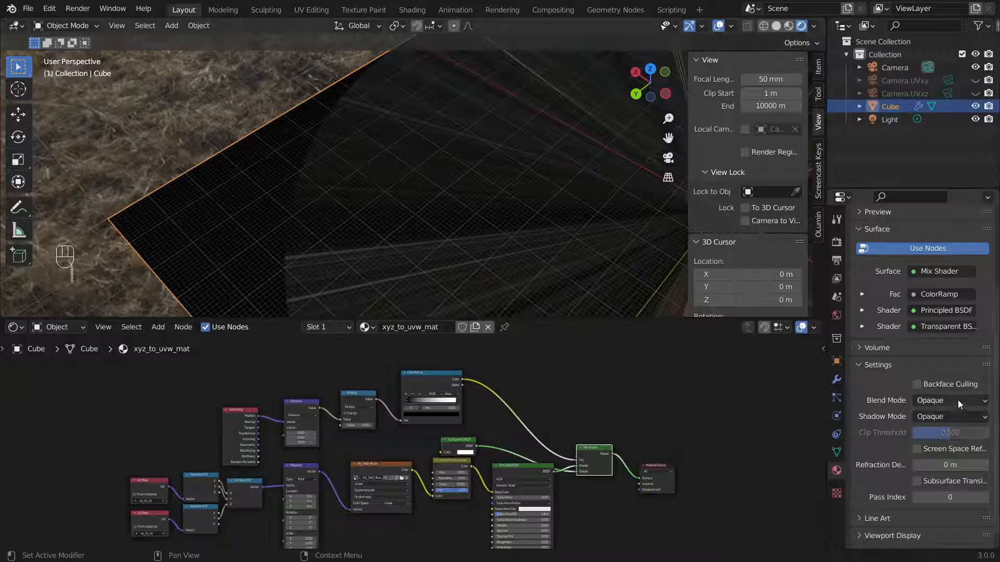
click(958, 400)
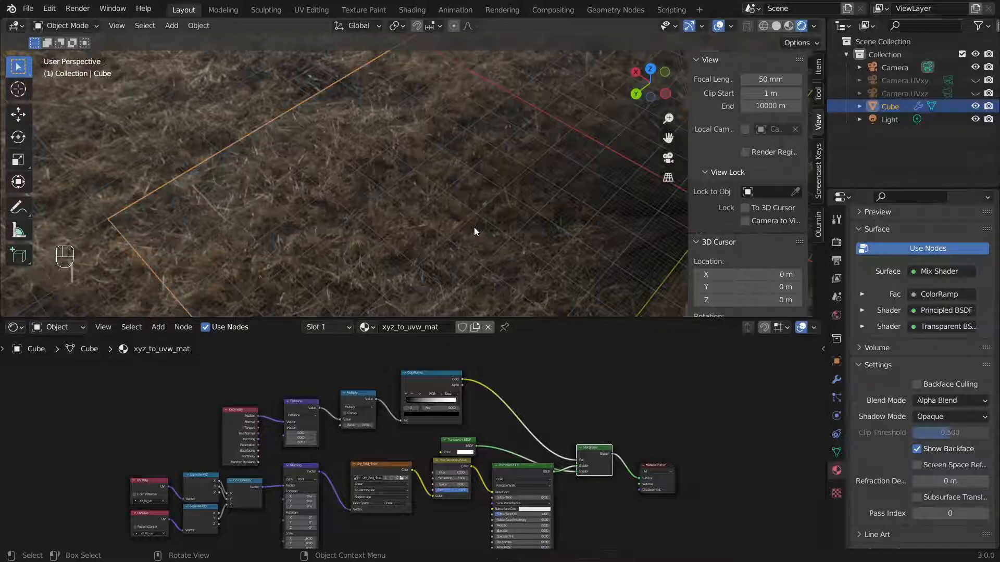
Examine how the ground plane fades into the background around the world origin in a maximized 3D view
key(ctrl+space)
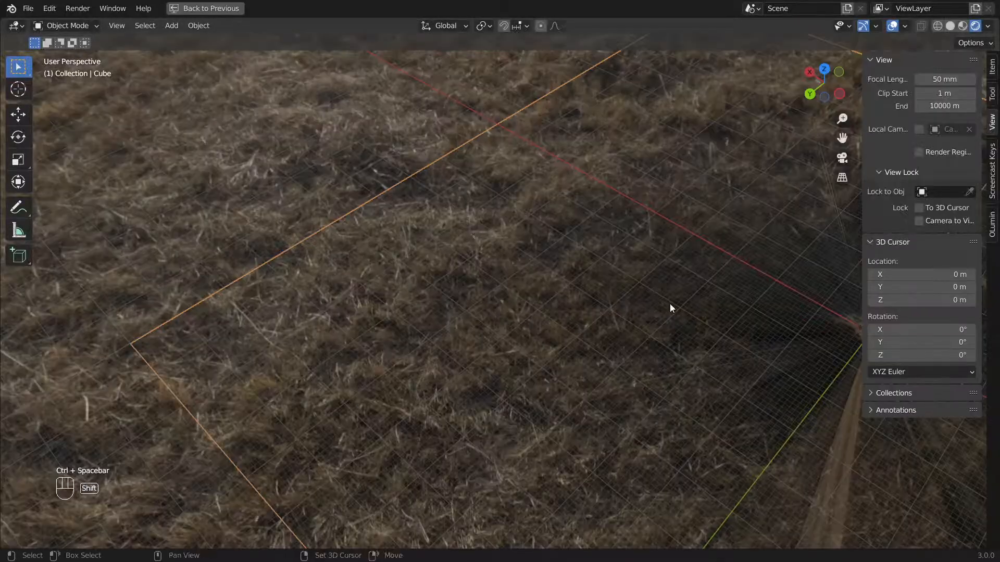
shift+middle_drag(670, 305, 212, 63)
scroll(393, 289, up, 4)
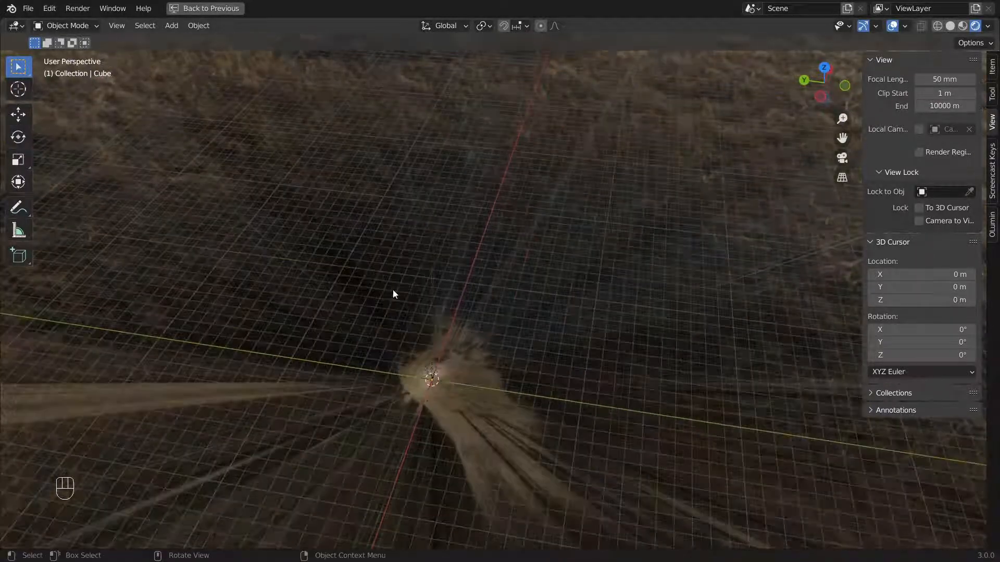
shift+middle_drag(465, 335, 536, 245)
scroll(534, 252, up, 3)
scroll(535, 252, down, 5)
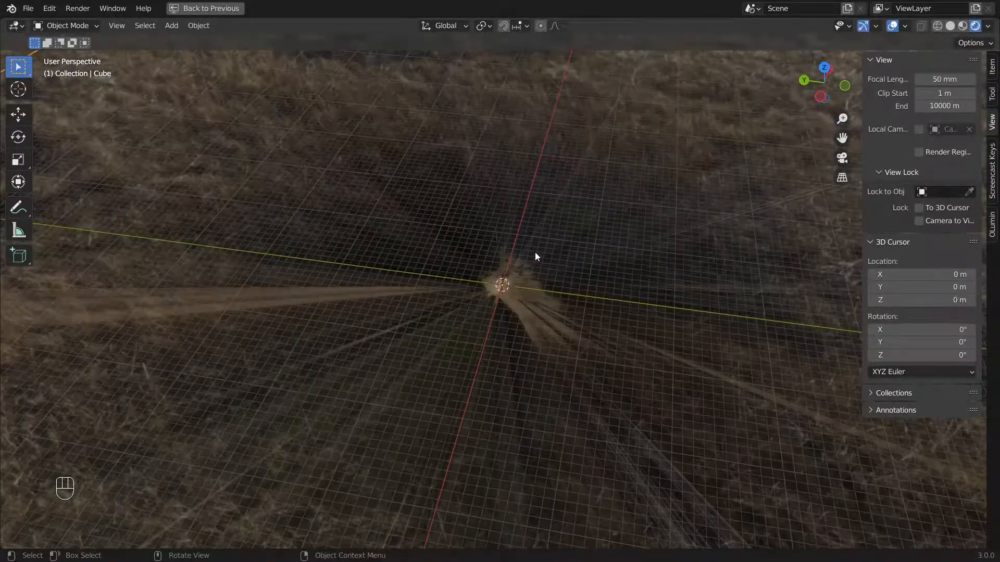
key(ctrl+space)
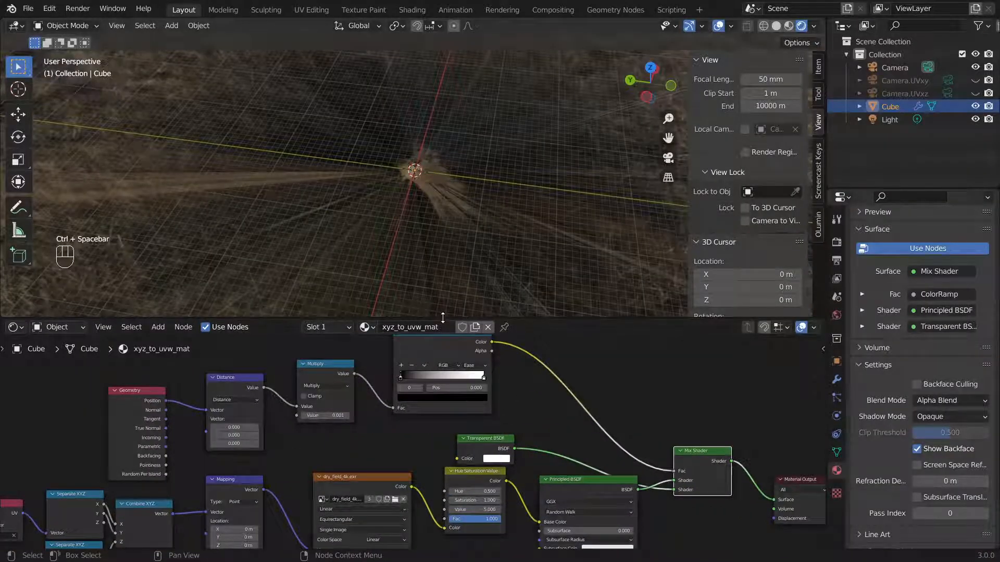
Enlarge the 3D viewport over the node editor and hide its sidebar and toolbar
drag(443, 317, 447, 418)
key(n)
key(t)
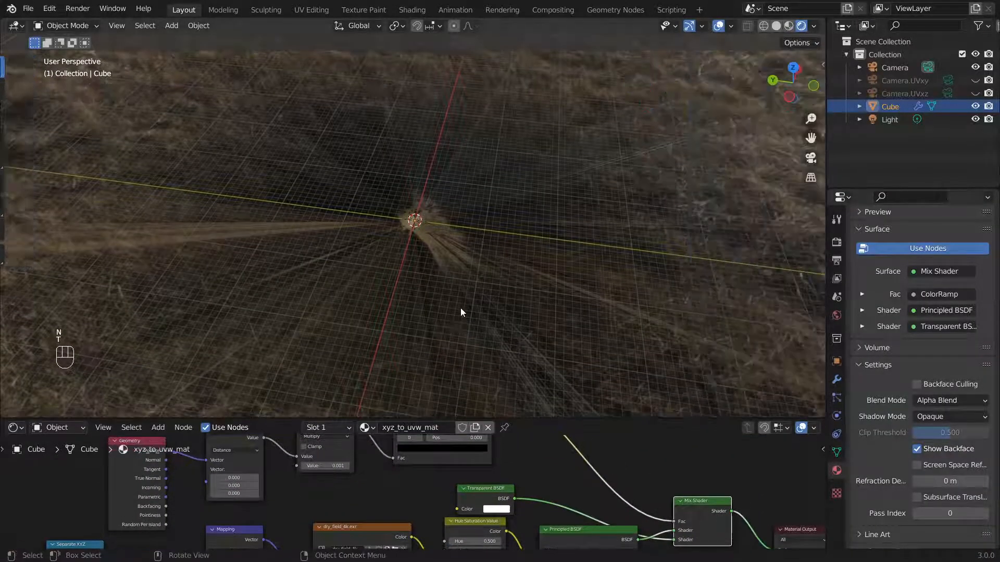
Move the ColorRamp's black stop to position 0.442 and check the ground plane through the camera
scroll(476, 460, up, 9)
shift+middle_drag(474, 458, 435, 469)
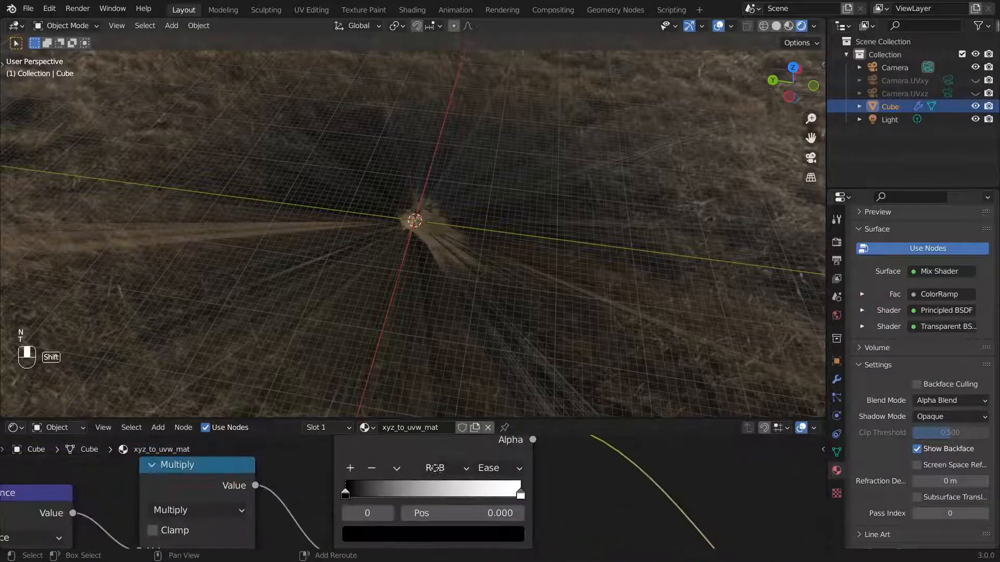
mouse_move(349, 497)
mouse_down()
mouse_move(439, 495)
mouse_move(427, 495)
mouse_up()
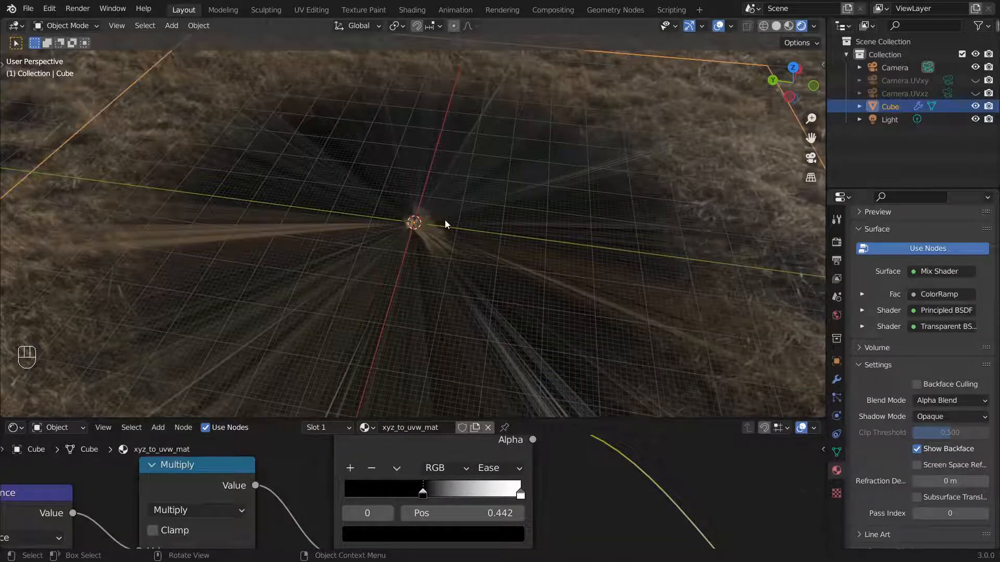
scroll(445, 220, up, 5)
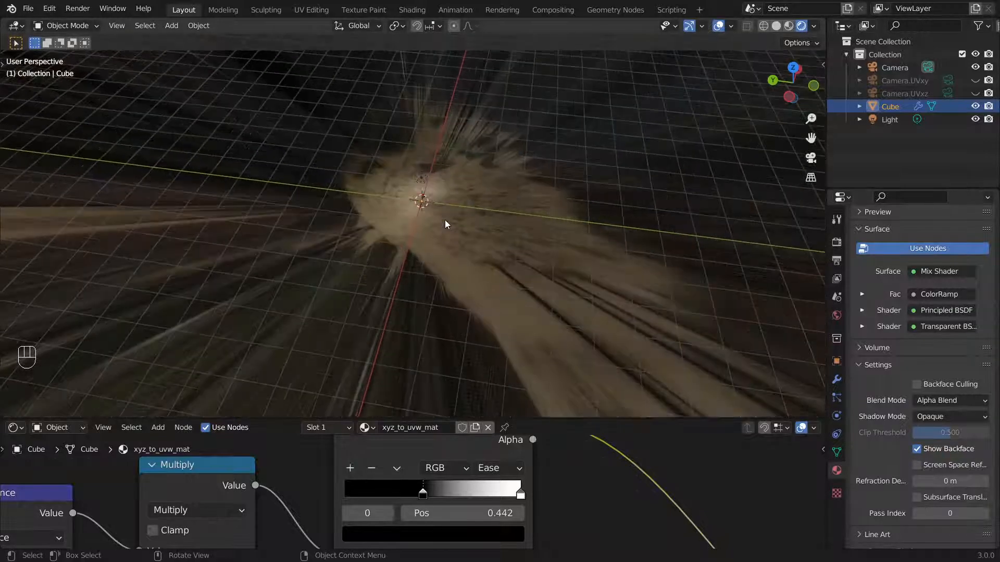
key(KP_0)
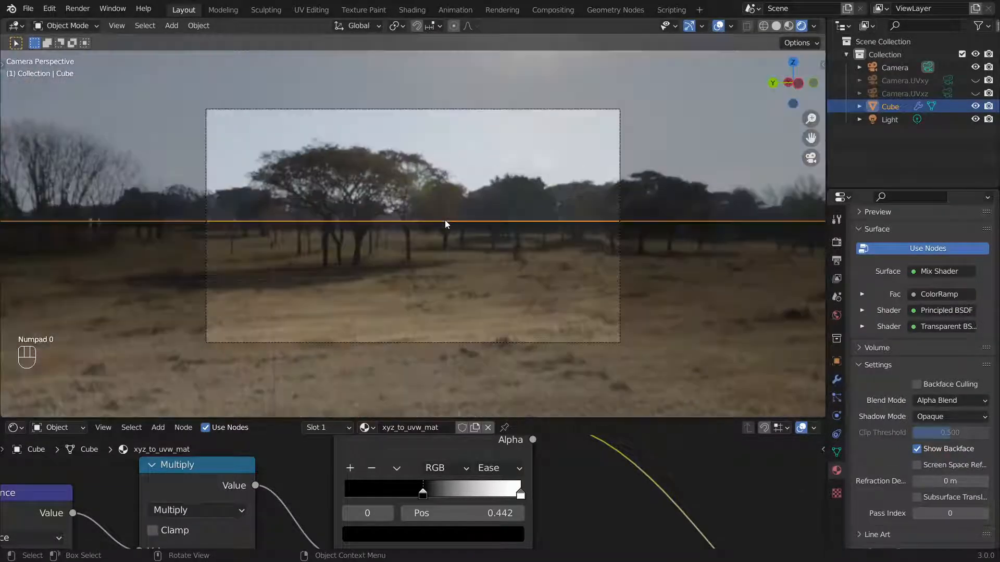
Deselect the ground plane and move the ColorRamp's black stop to position 0
key(a)
key(a)
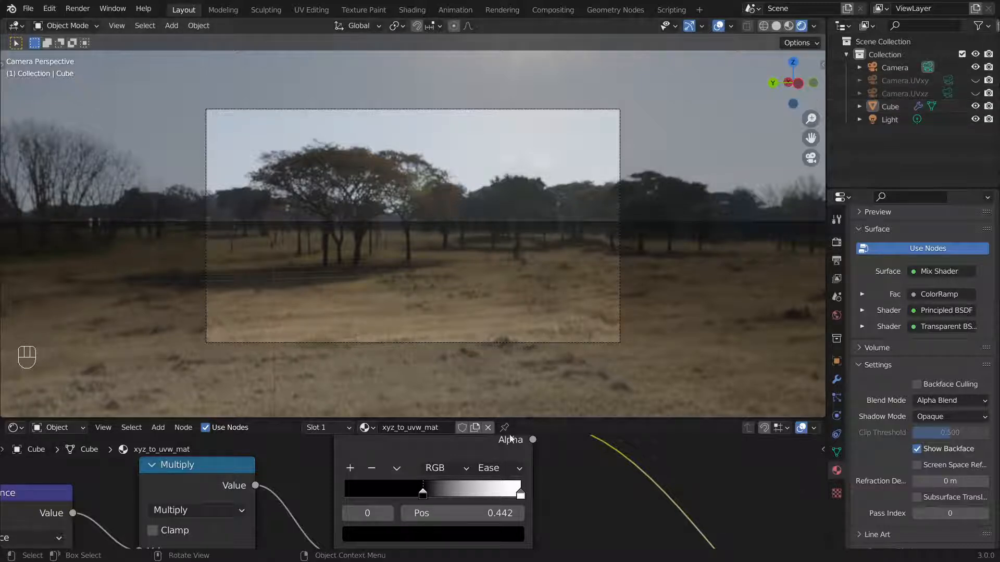
drag(423, 494, 326, 490)
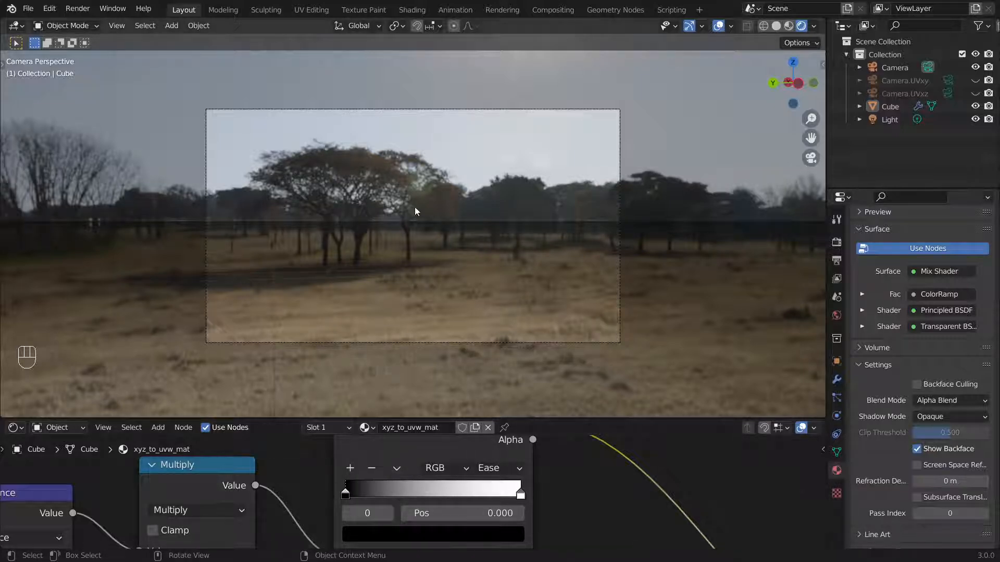
Move the ColorRamp's white stop to position 0.120, checking the plane's fade around the origin and through the camera
click(438, 260)
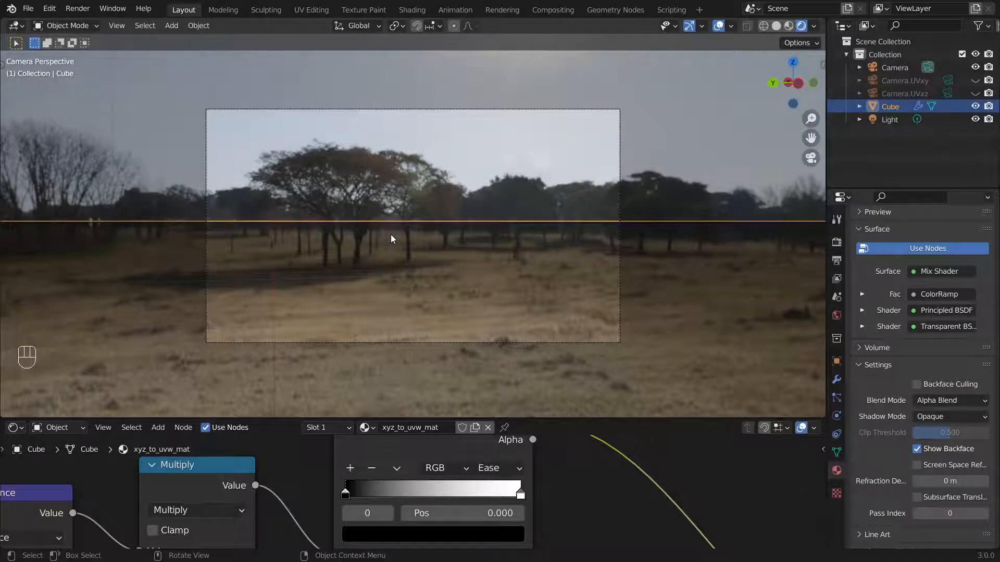
mouse_move(392, 239)
middle_down()
mouse_move(405, 245)
mouse_move(393, 259)
middle_up()
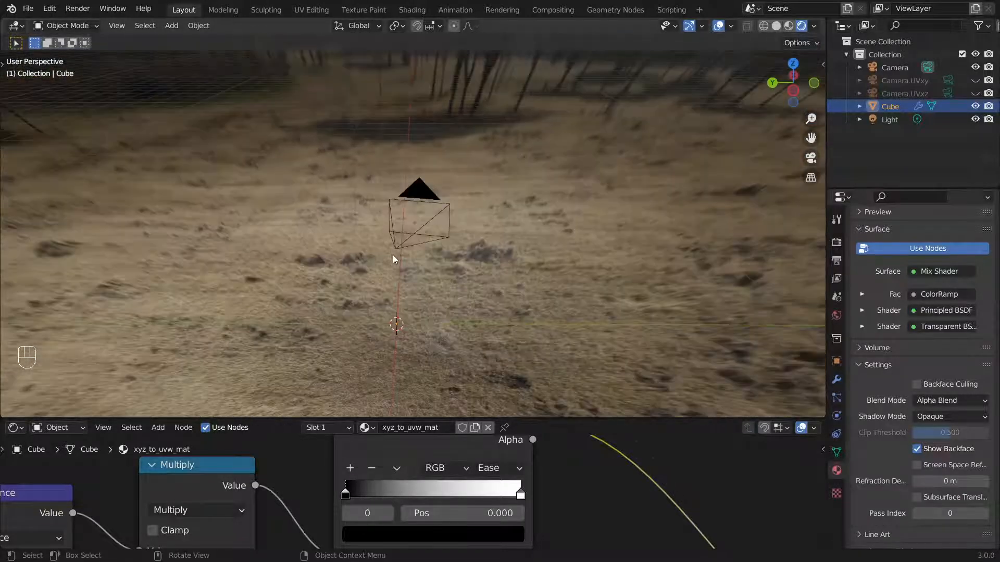
scroll(392, 254, down, 10)
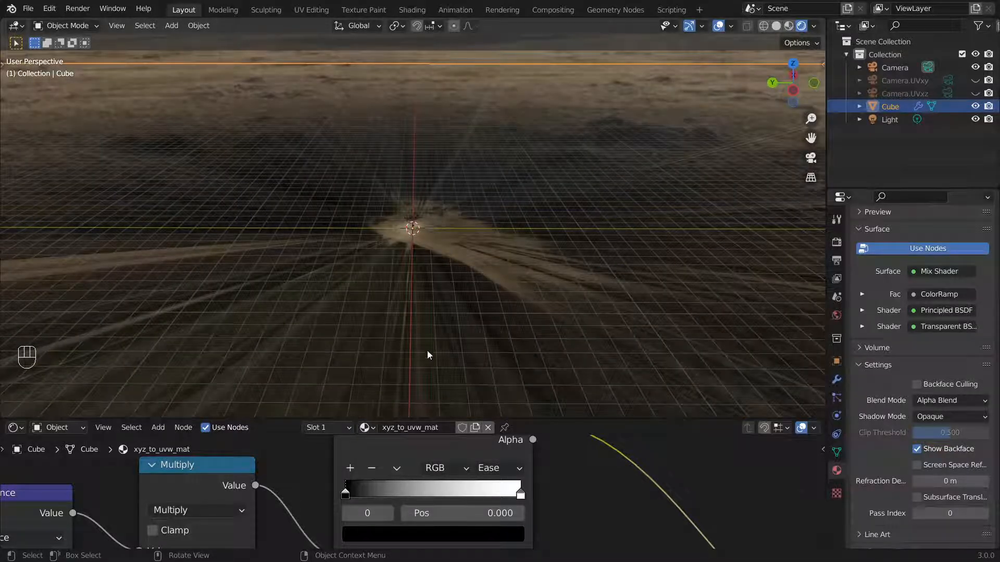
drag(514, 494, 384, 496)
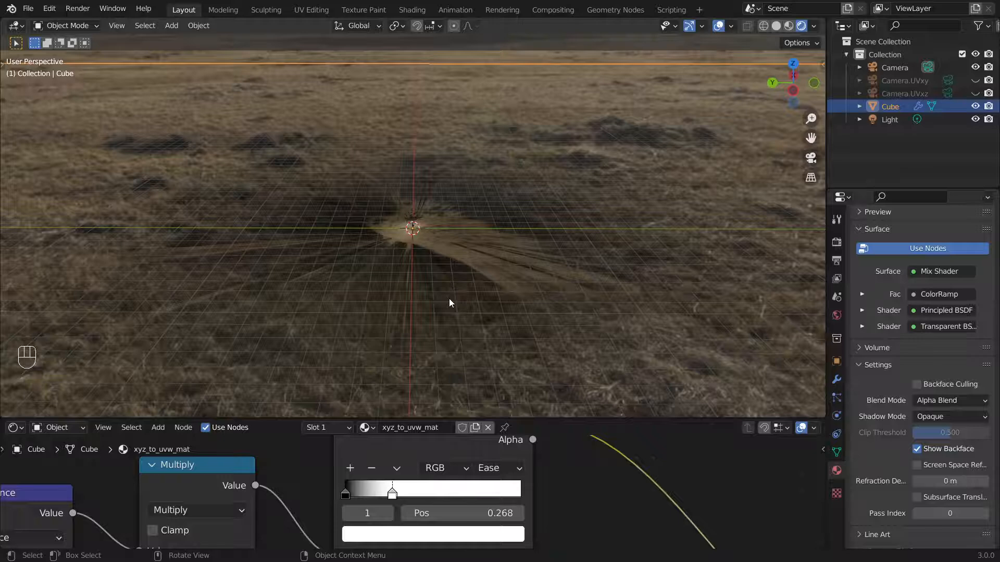
key(KP_0)
key(a)
key(a)
key(a)
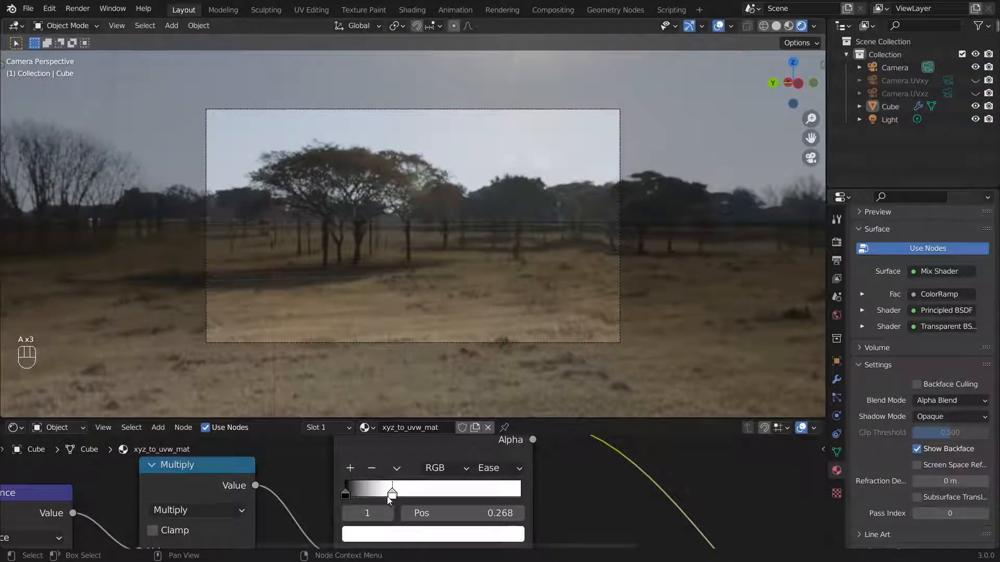
drag(387, 499, 363, 498)
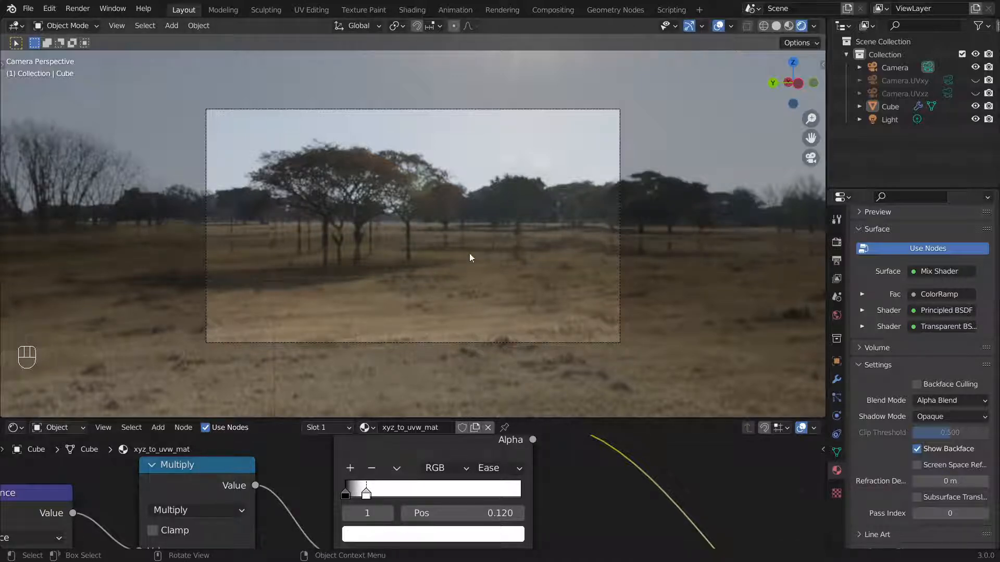
Set the Z location of the main camera to 0 m
click(900, 70)
key(n)
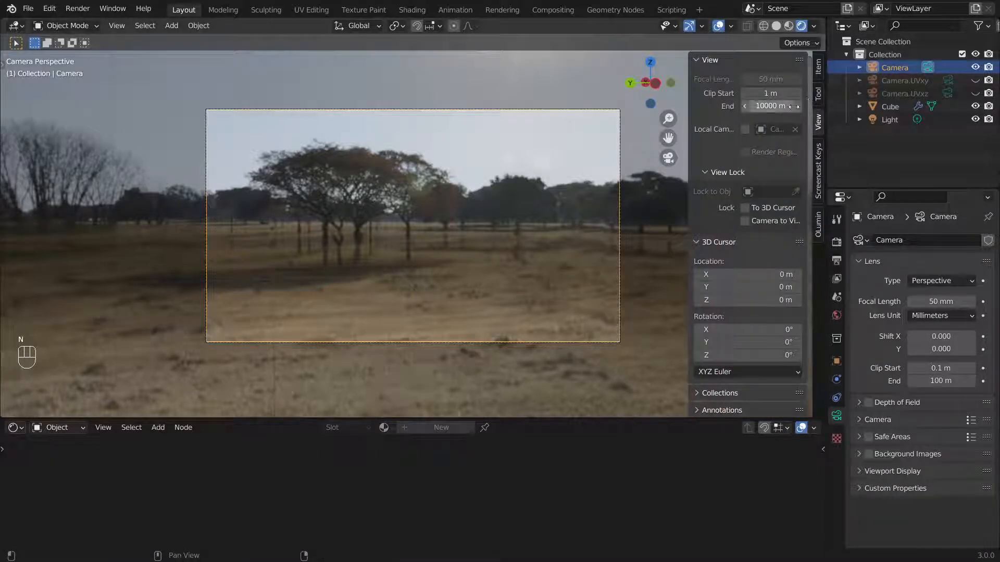
click(818, 68)
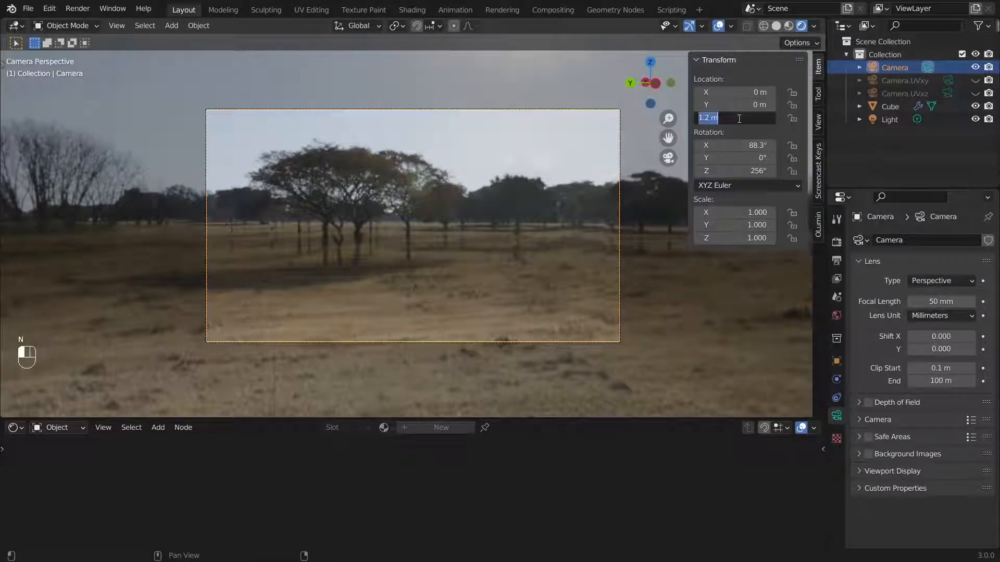
key(Return)
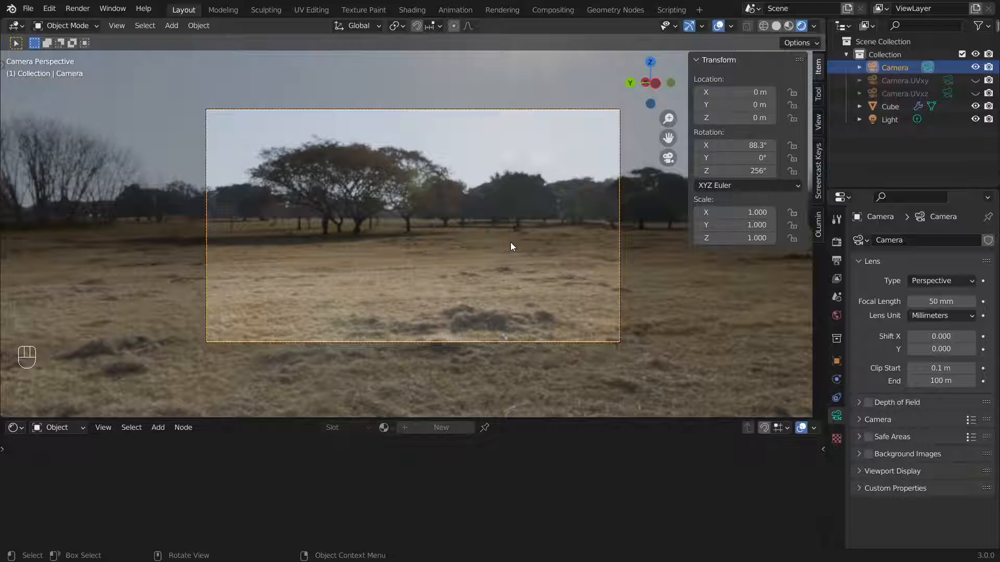
Examine how the ground plane blends with the background through the camera and around the world origin in a maximized 3D view
key(ctrl+space)
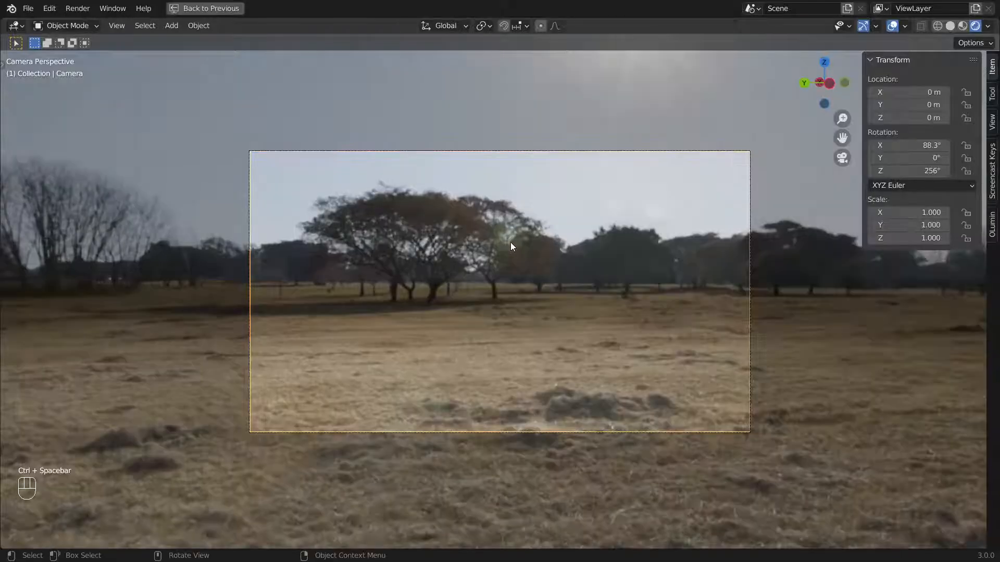
key(n)
key(Home)
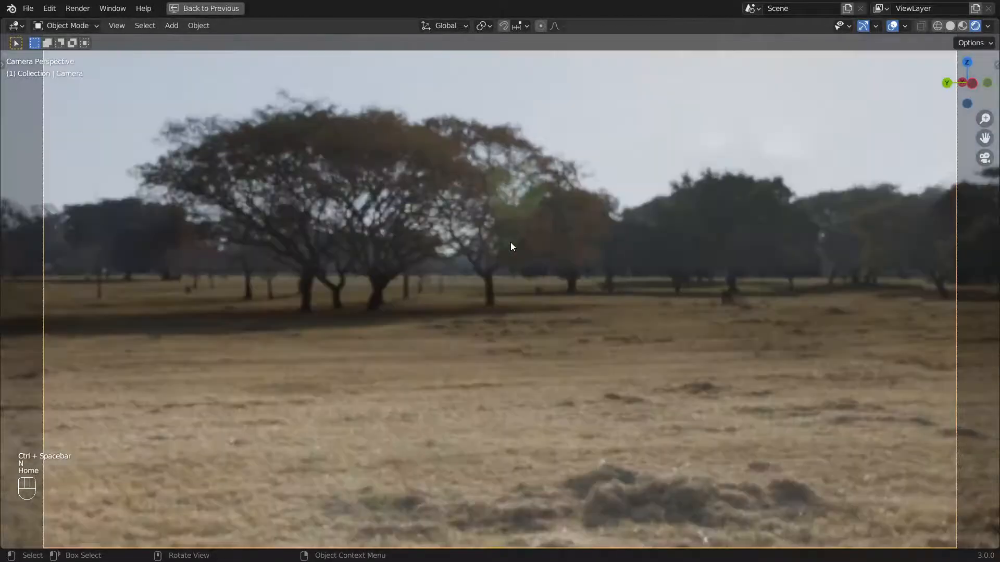
key(a)
key(a)
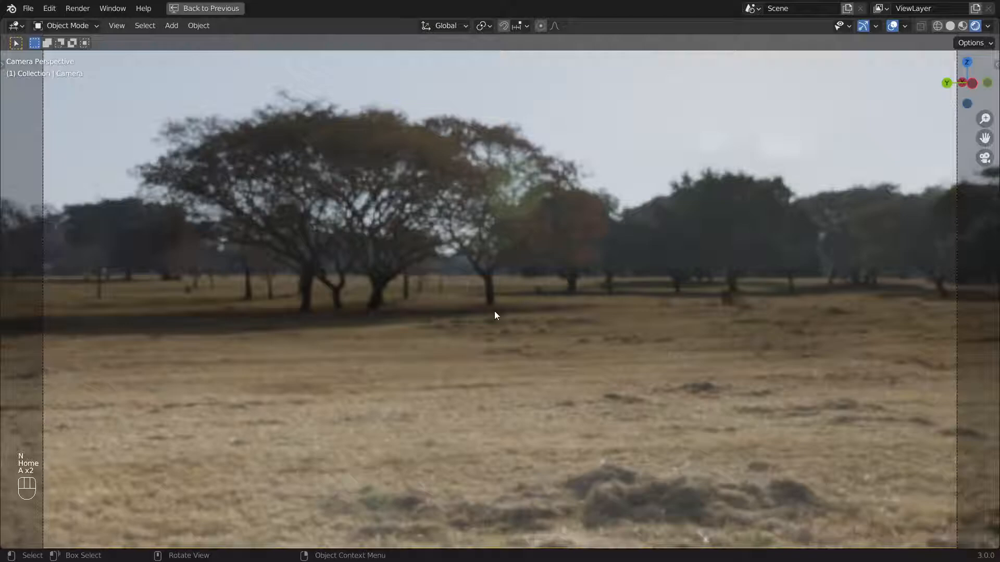
click(495, 315)
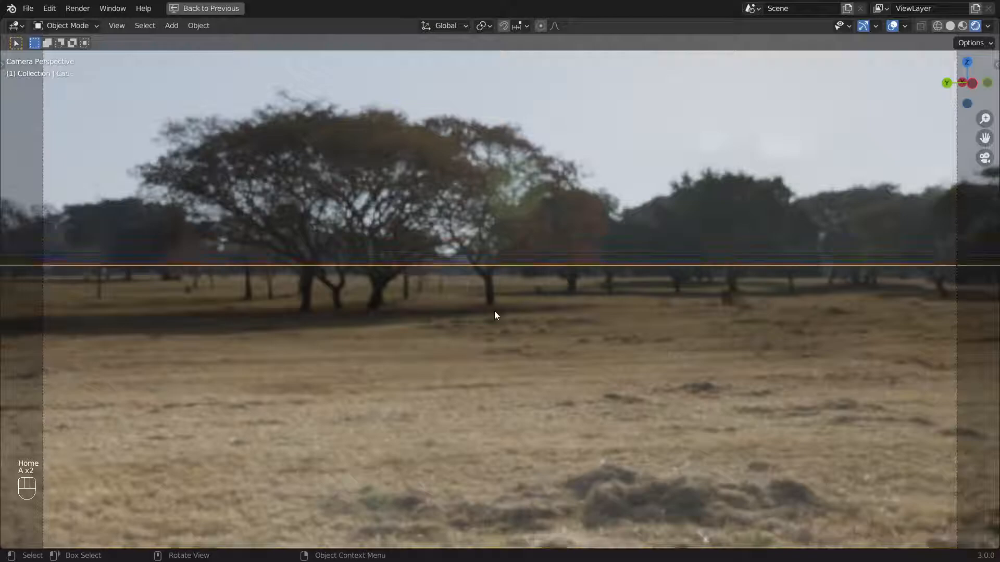
mouse_move(523, 345)
middle_down()
mouse_move(473, 307)
mouse_move(535, 344)
middle_up()
scroll(536, 343, down, 10)
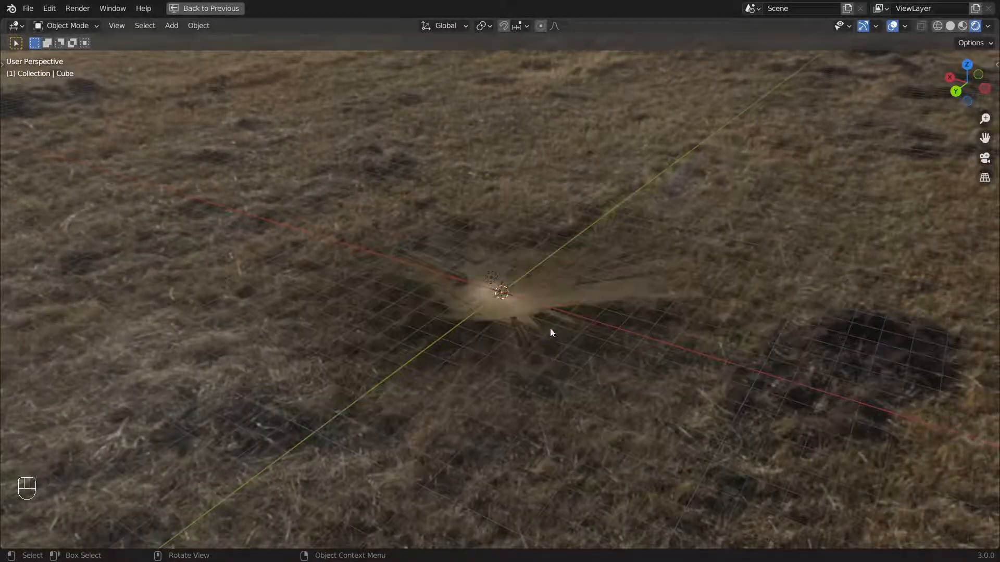
middle_drag(550, 329, 426, 288)
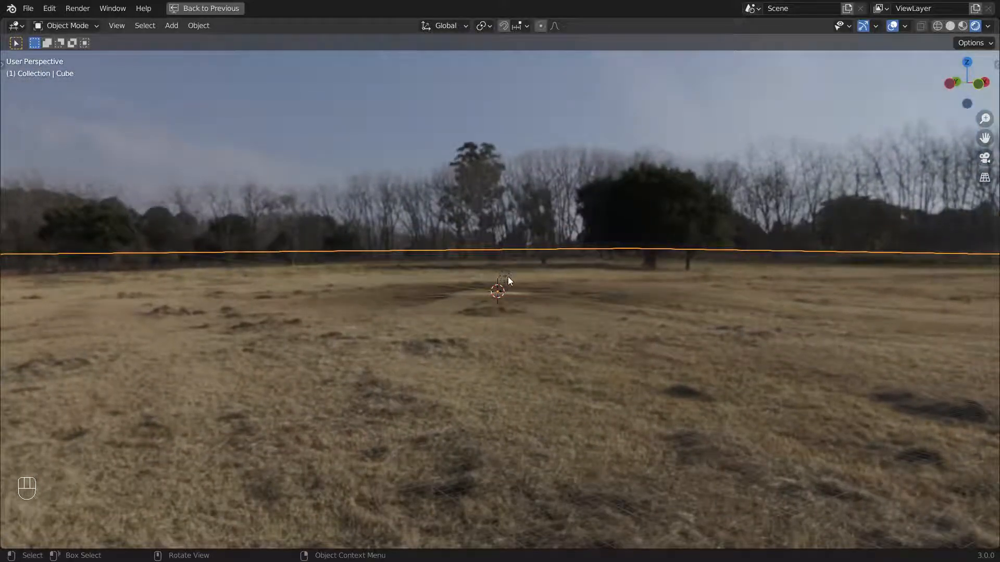
Select the main camera and show its transform values in the maximized 3D view
key(ctrl+space)
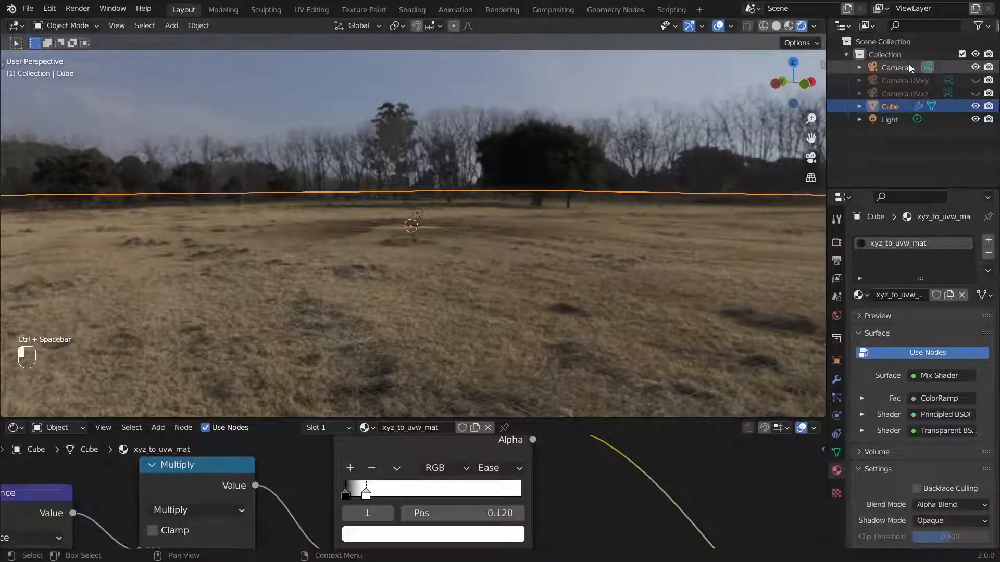
click(894, 67)
key(ctrl+space)
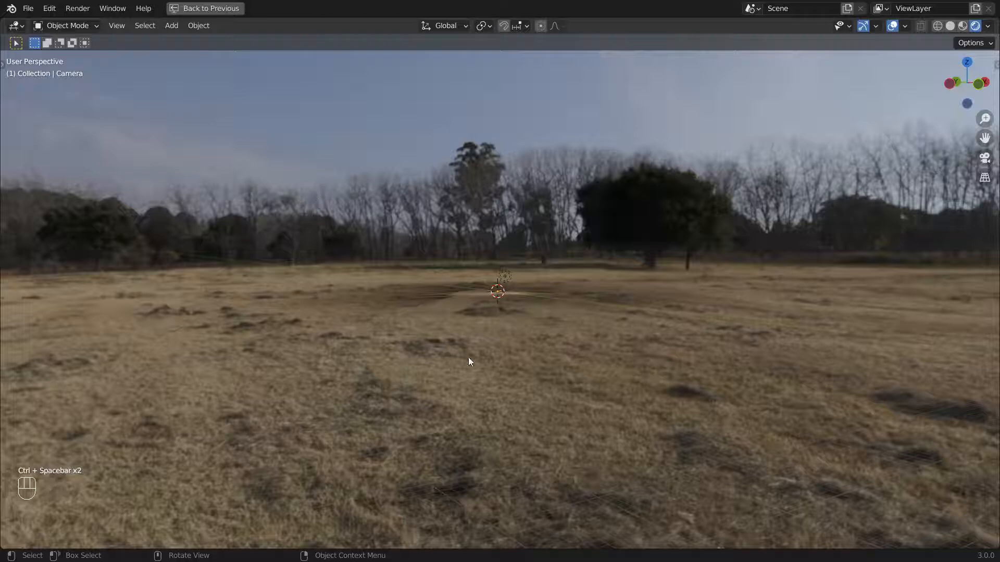
key(n)
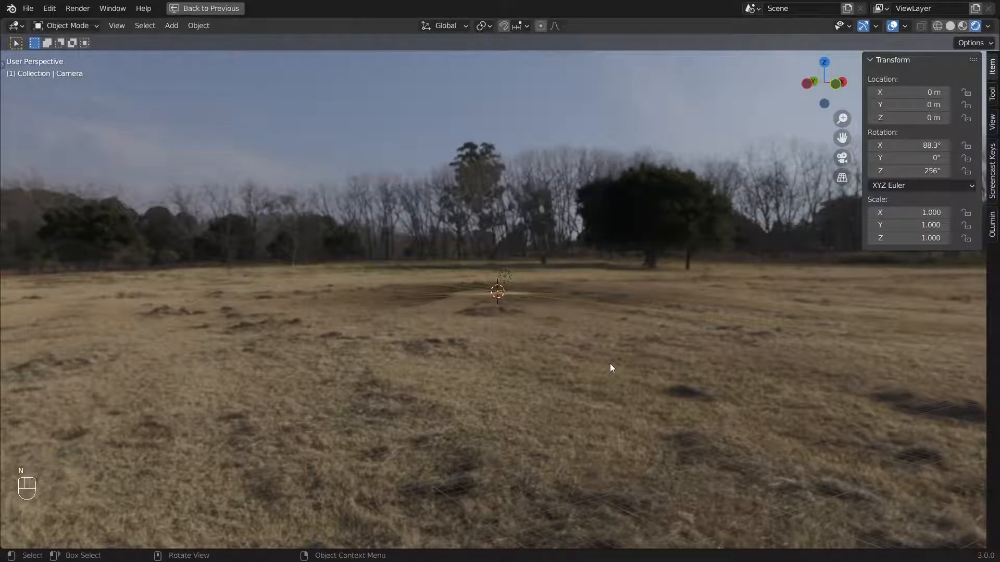
key(g)
key(z)
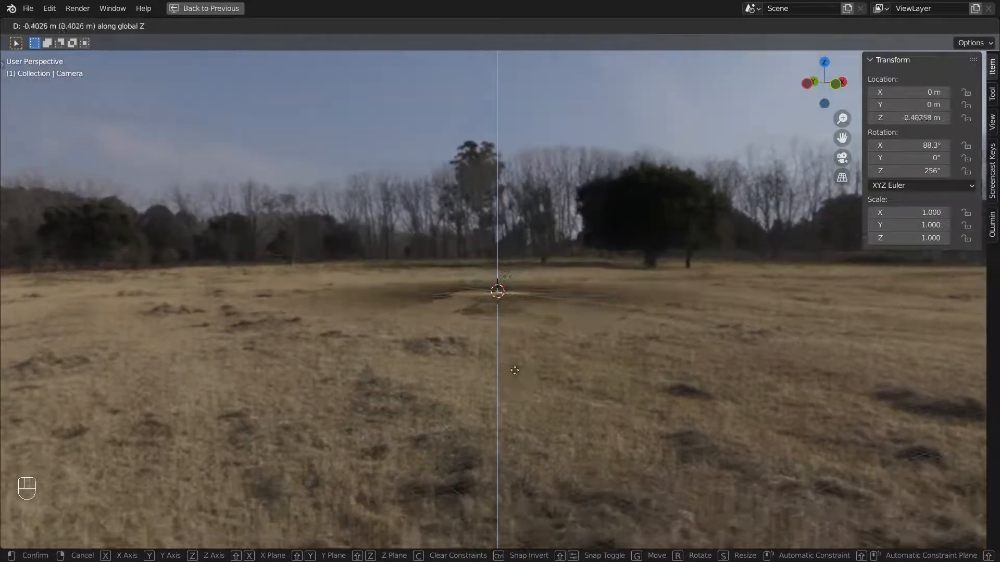
right_click(512, 358)
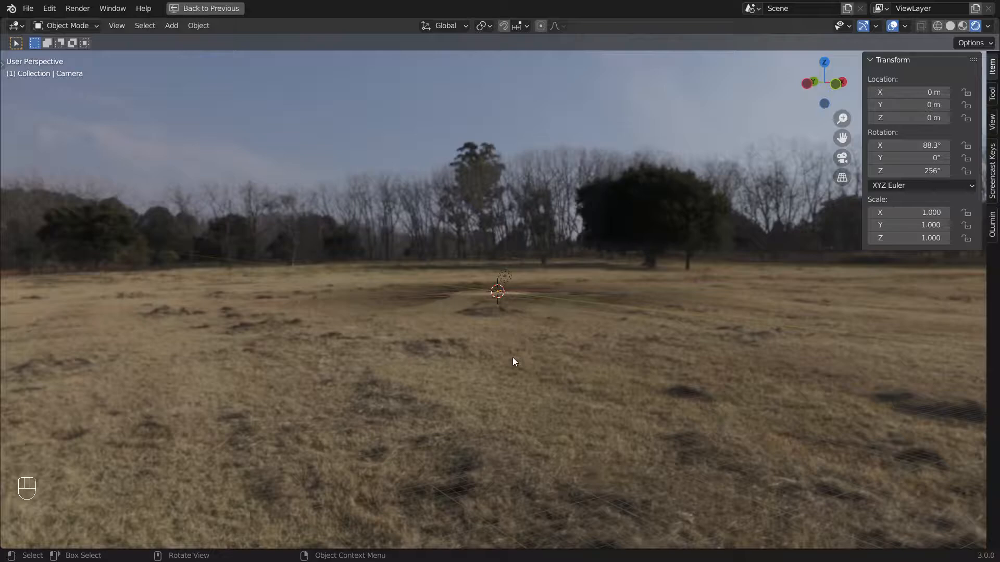
Raise the camera along global Z to about 0.993 m in camera view and inspect the tree trunks up close
key(KP_0)
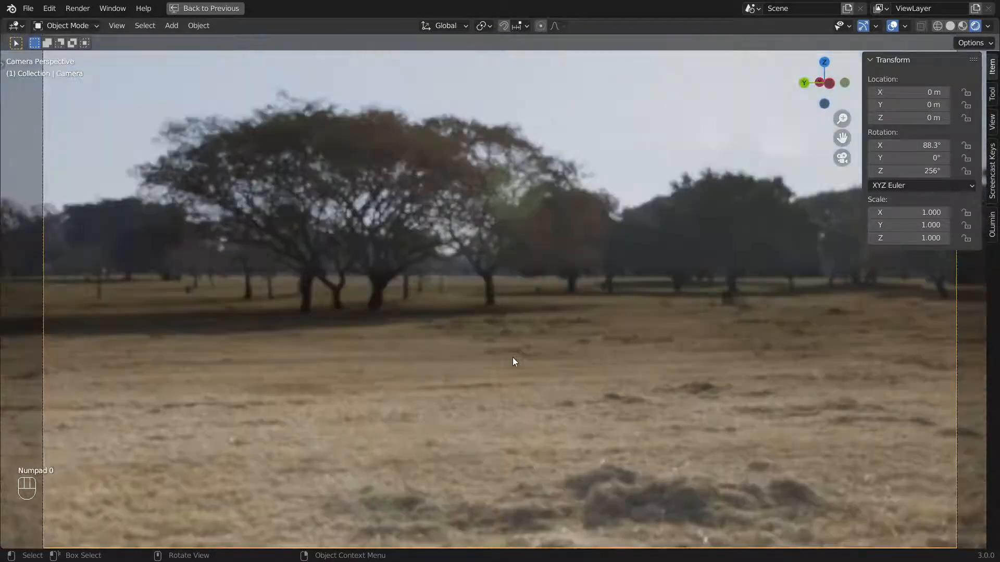
key(g)
key(z)
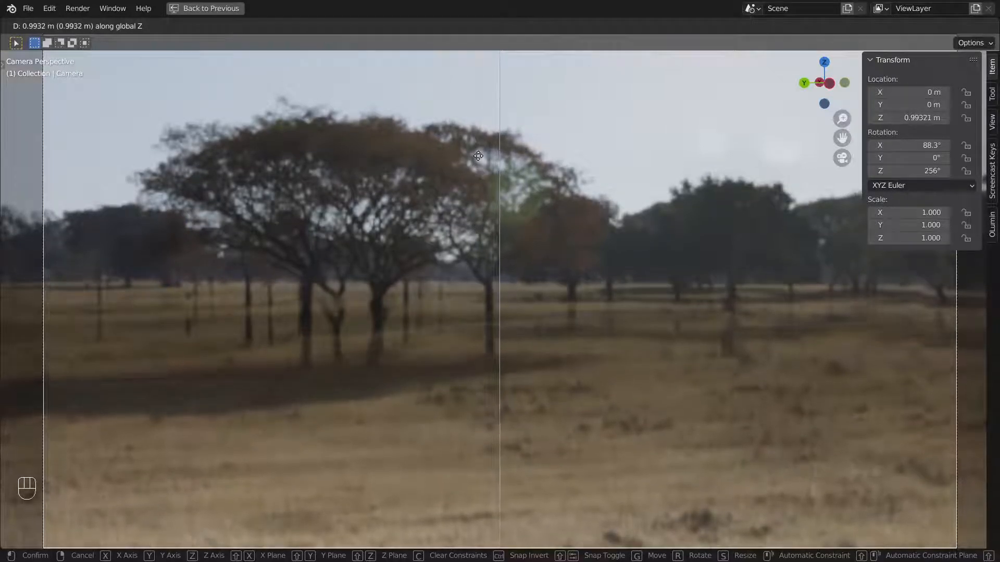
click(478, 156)
scroll(307, 354, up, 4)
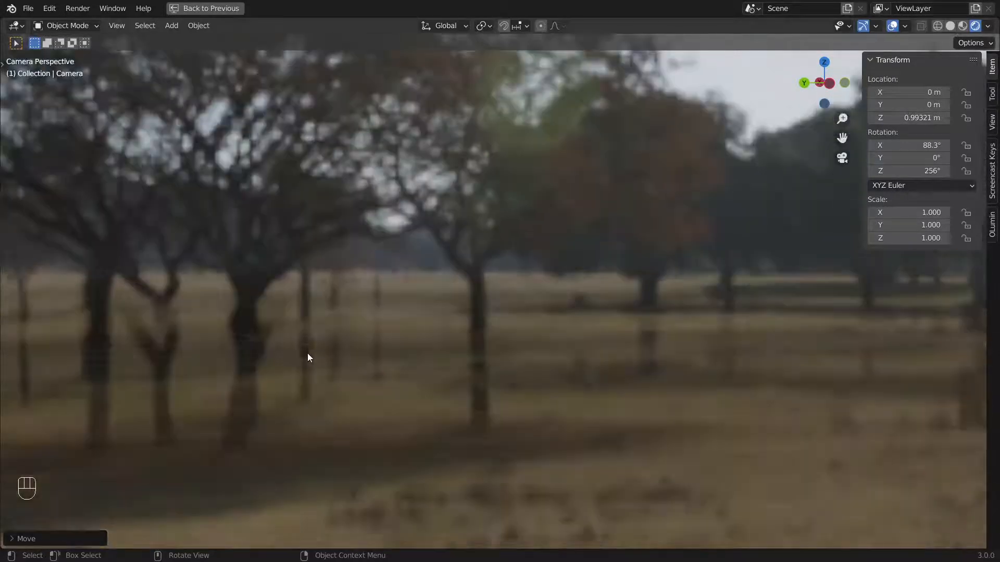
shift+middle_drag(267, 359, 530, 313)
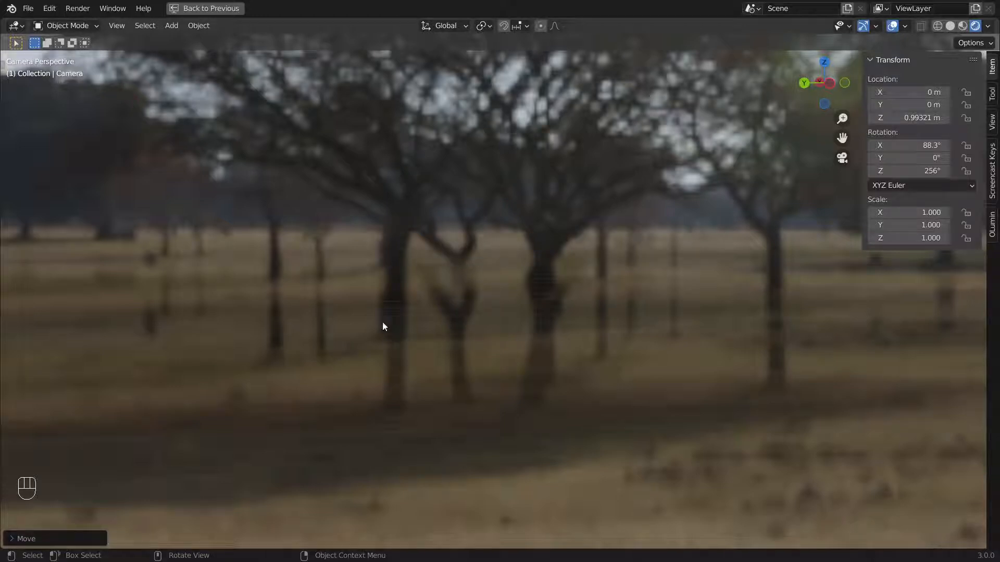
Restore the full layout and switch the node editor to the World shader, framing all its nodes
key(ctrl+space)
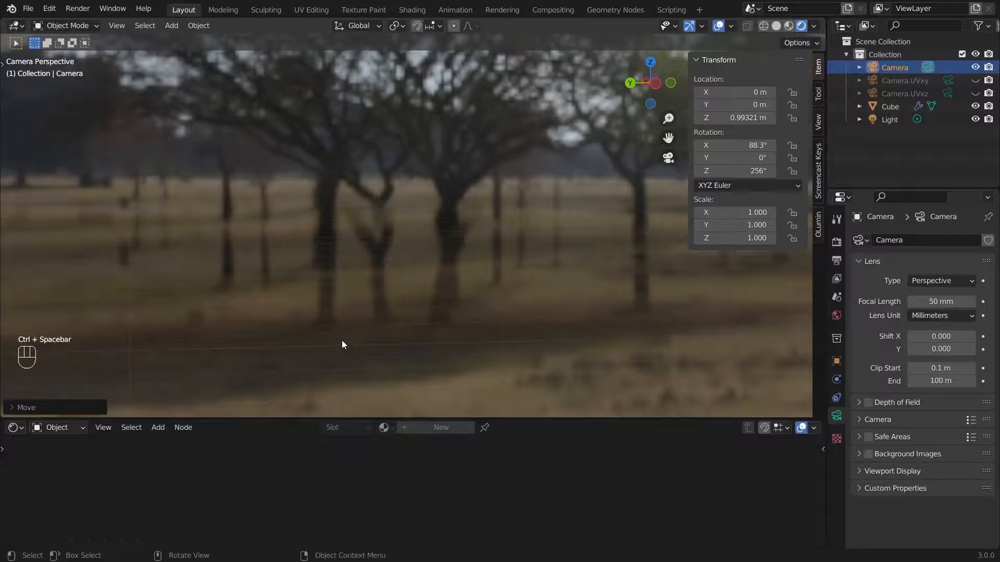
click(64, 427)
click(64, 456)
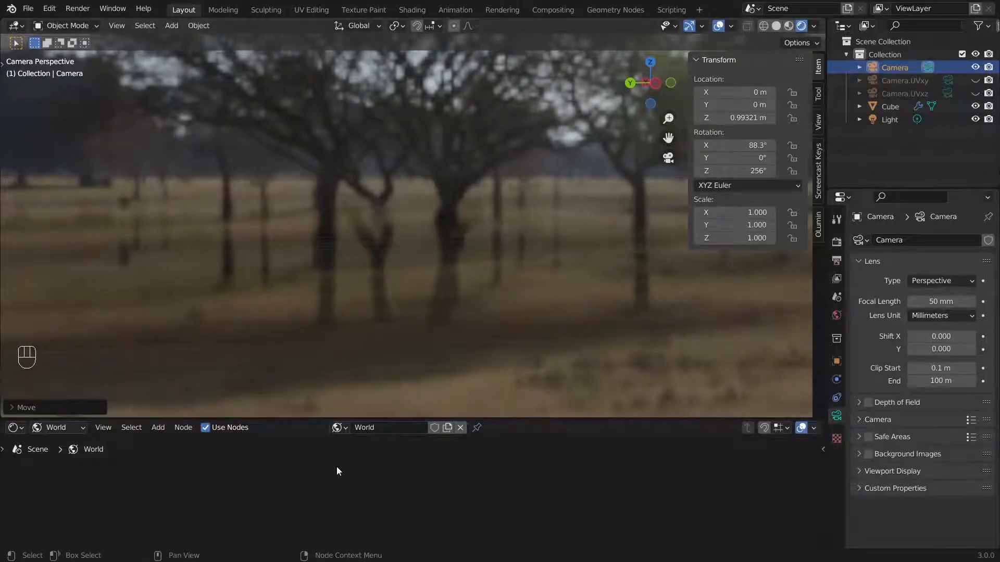
key(Home)
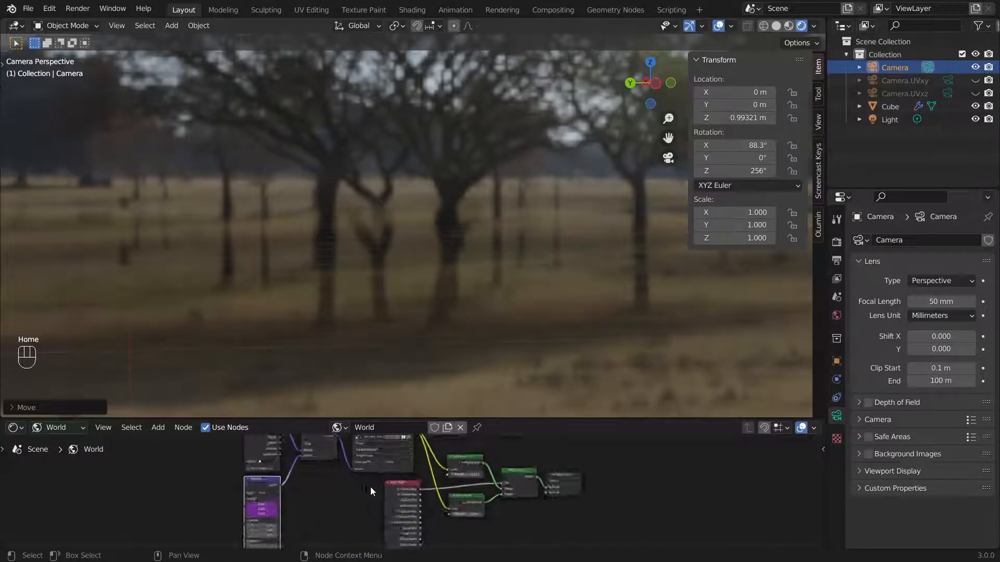
Set the X, Y and Z scale of the World shader's Mapping node to 0.001
scroll(370, 486, up, 5)
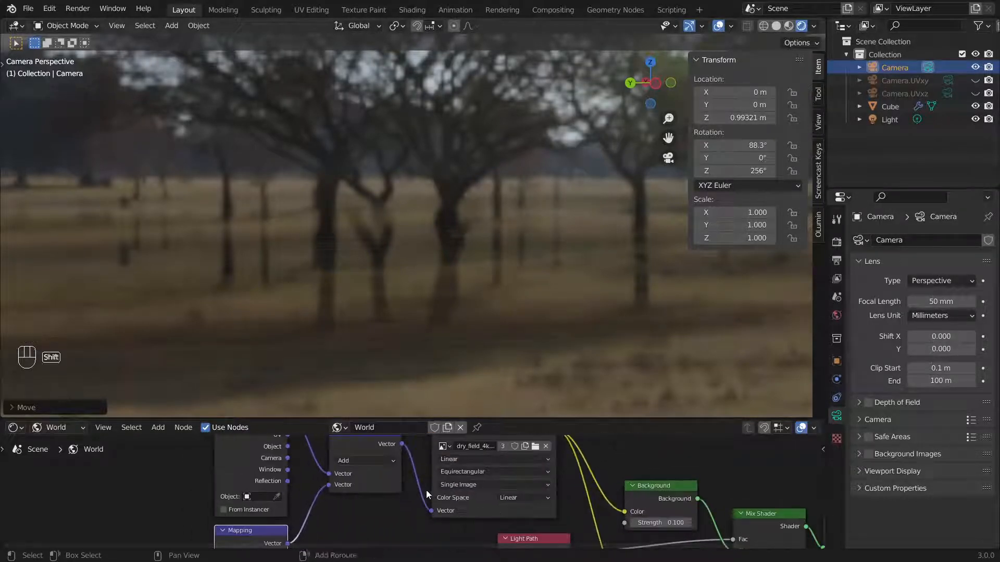
shift+middle_drag(425, 490, 579, 512)
scroll(542, 506, down, 2)
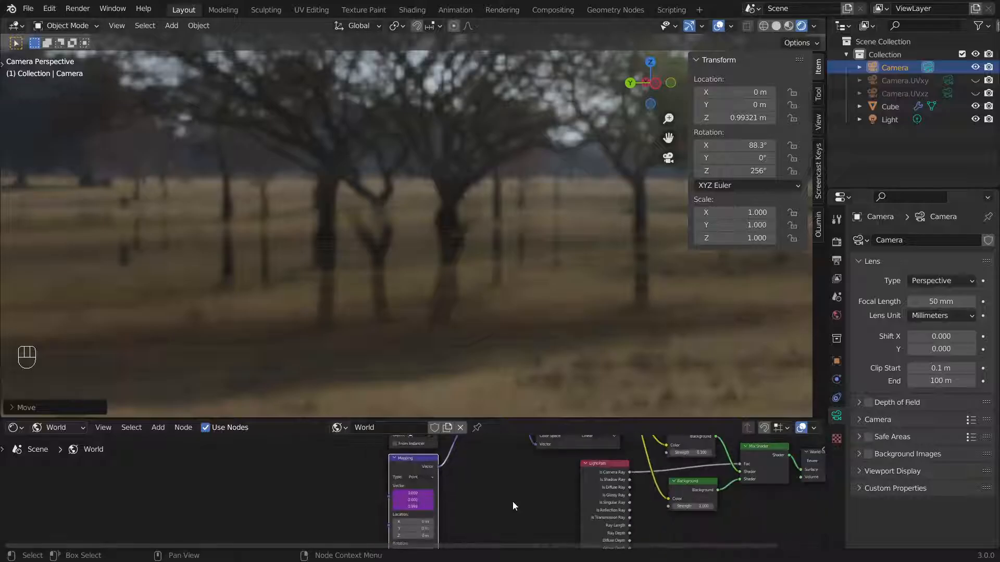
key(ctrl+space)
shift+middle_drag(544, 392, 419, 470)
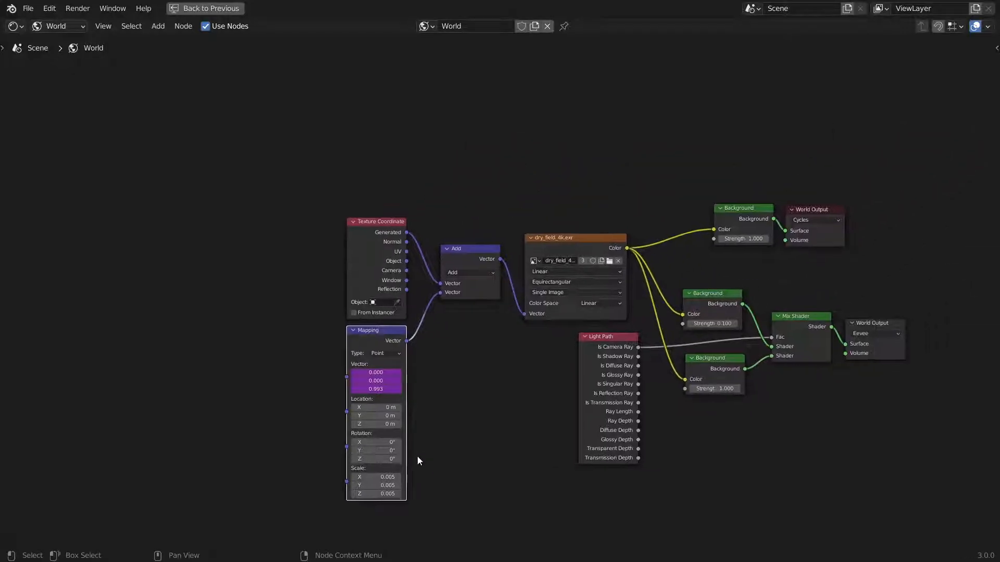
scroll(417, 452, up, 4)
shift+middle_drag(474, 383, 552, 266)
key(ctrl+space)
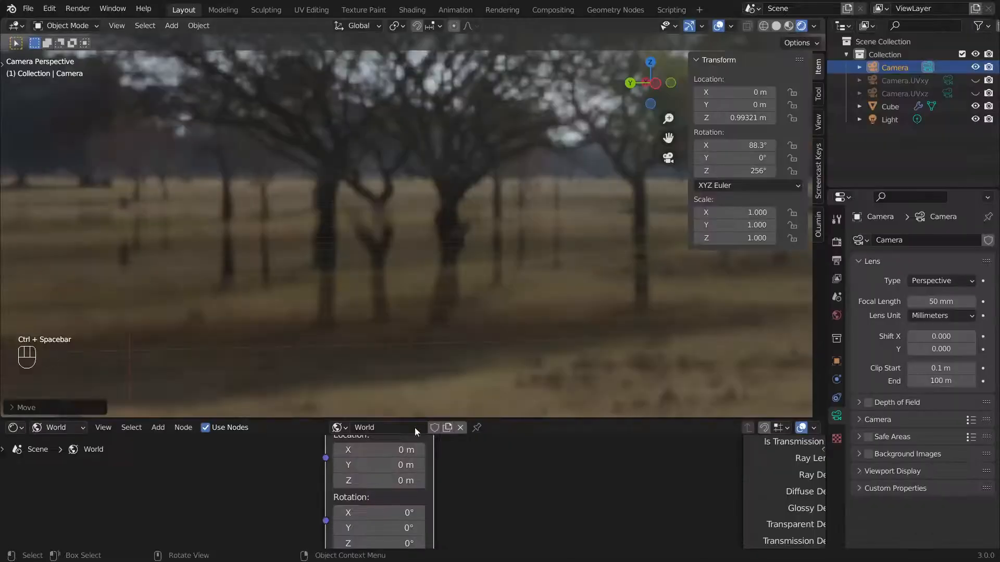
shift+scroll(415, 427, down, 6)
shift+scroll(417, 492, up, 2)
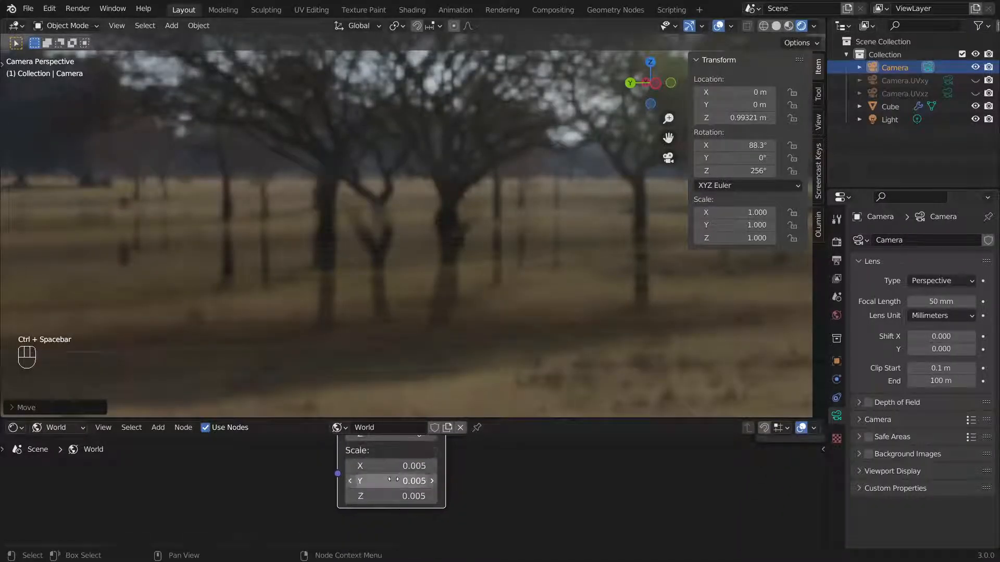
drag(395, 468, 395, 496)
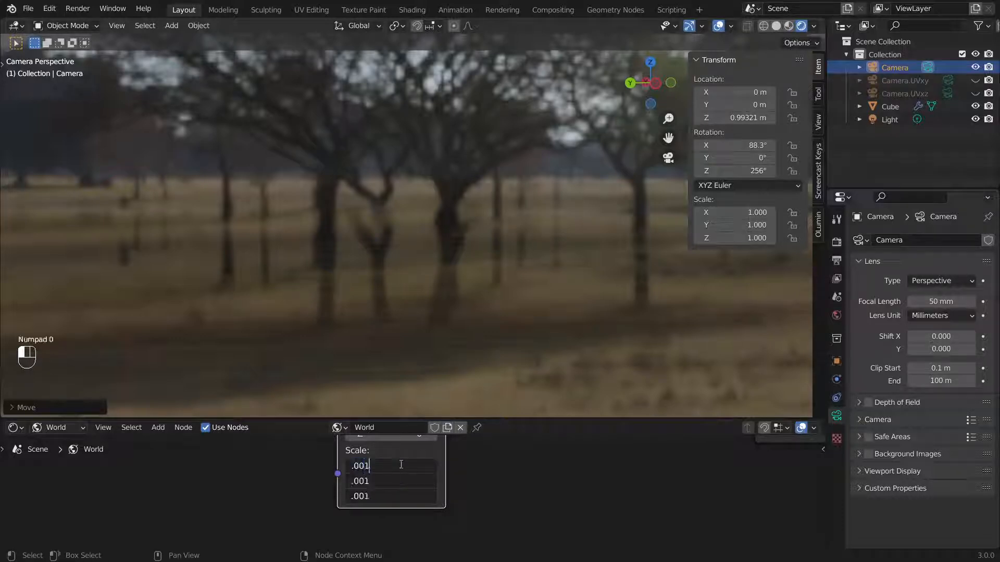
text(.001)
key(Tab)
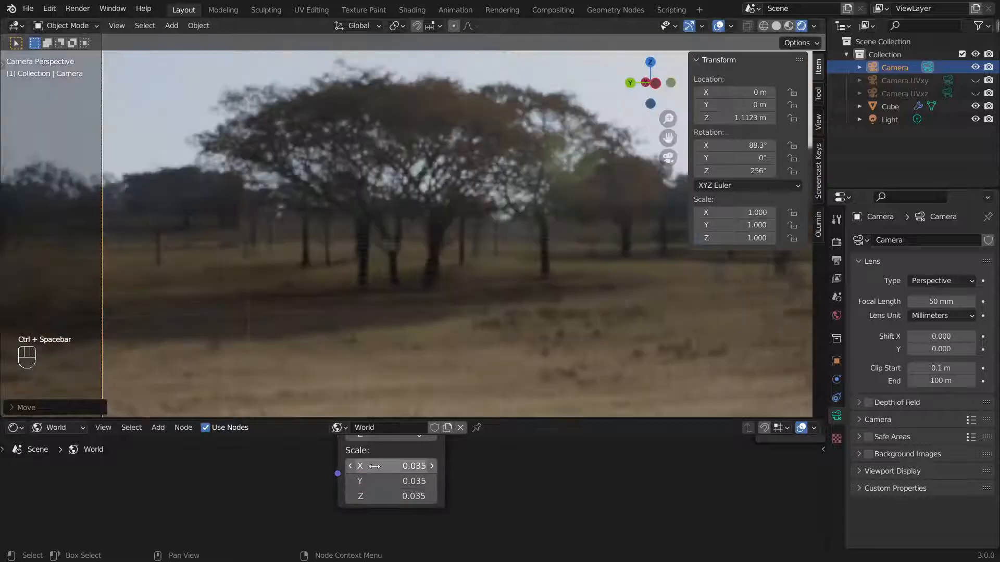
Try other X and Z scale values on the Mapping node and restore both to 0.035
drag(378, 469, 397, 496)
click(417, 467)
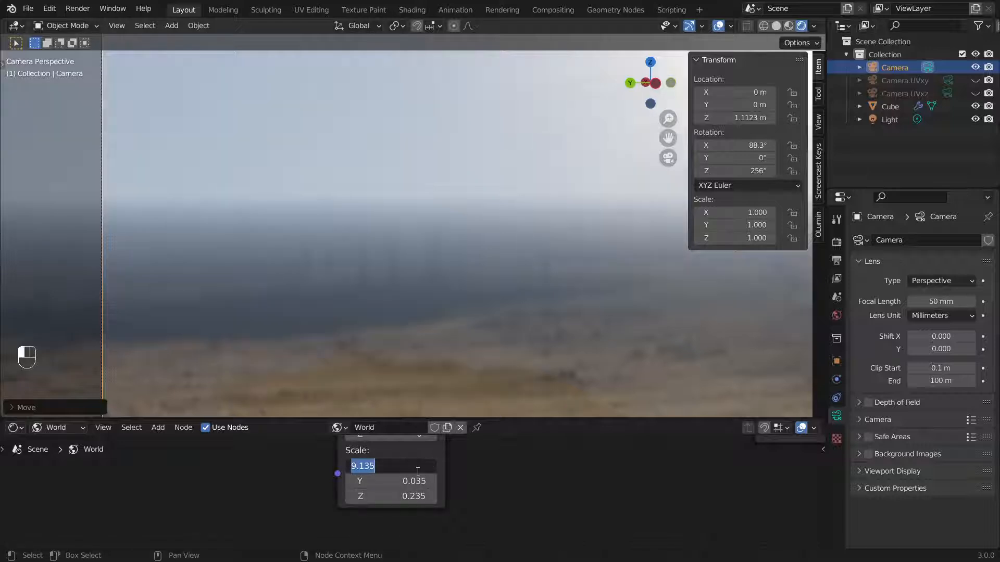
text(0)
key(Return)
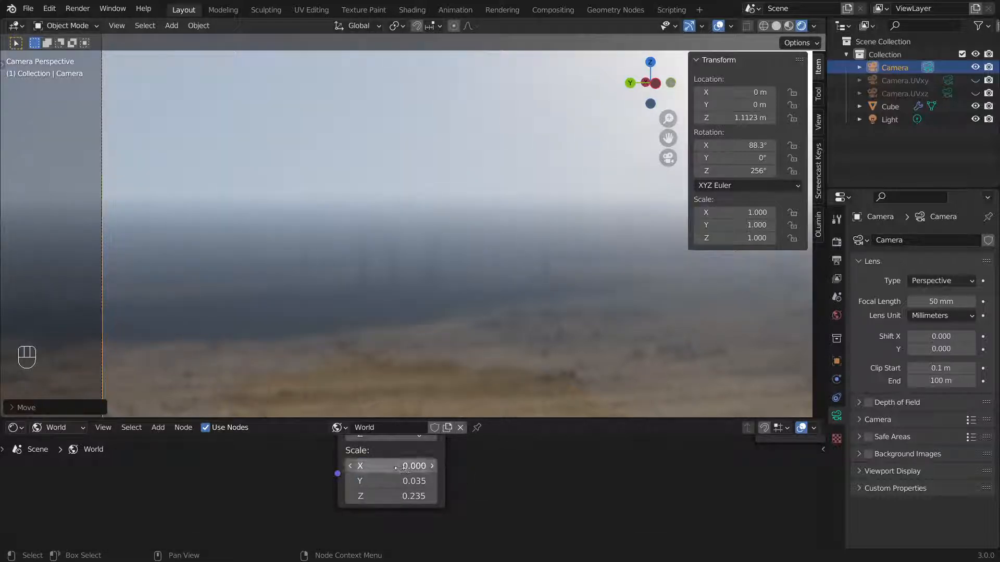
click(399, 467)
click(411, 496)
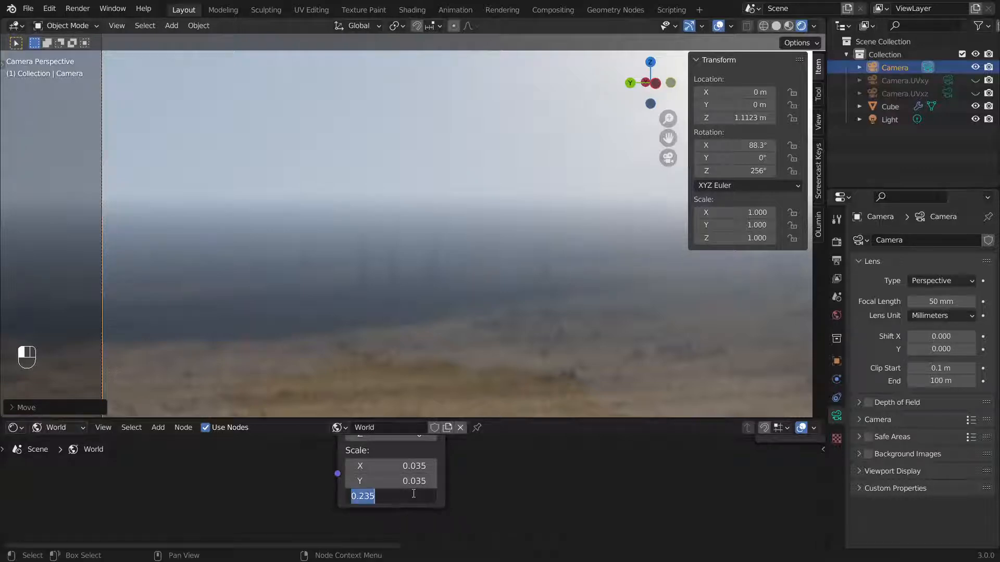
key(Return)
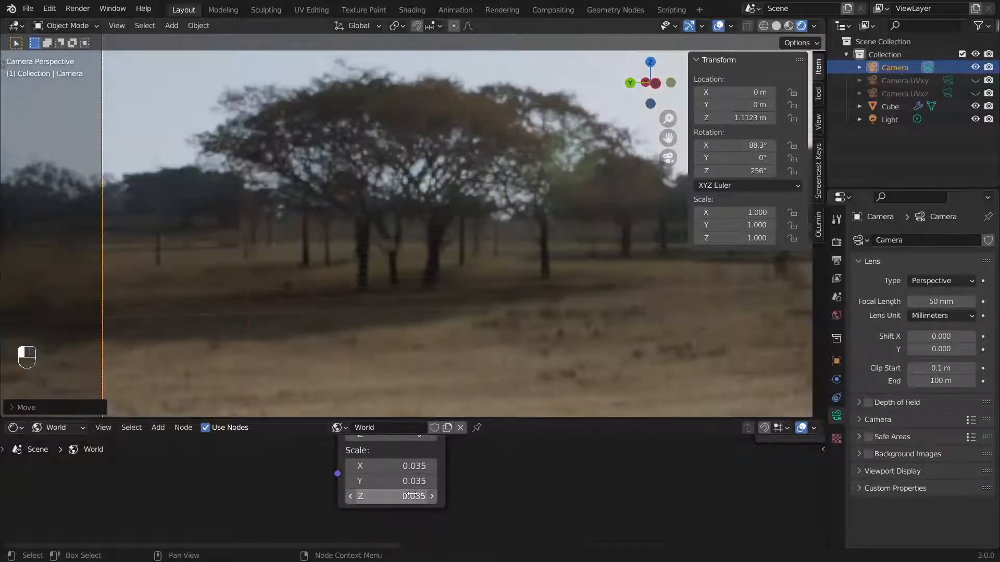
Set the Mapping node's scale to 0.025 on all three axes
mouse_move(407, 497)
shift+mouse_down()
mouse_move(423, 496)
mouse_move(399, 496)
mouse_move(407, 497)
shift+mouse_up()
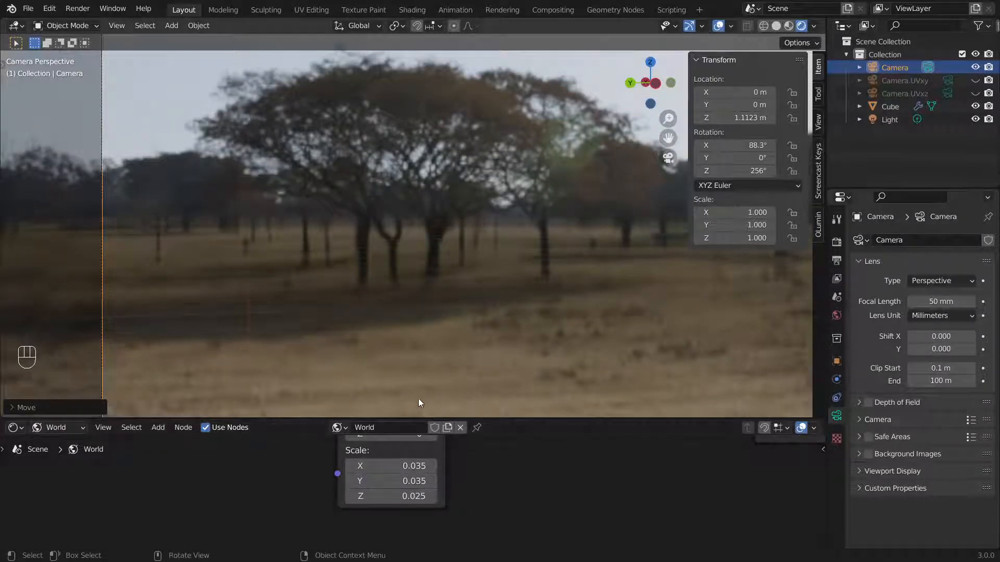
drag(411, 496, 411, 467)
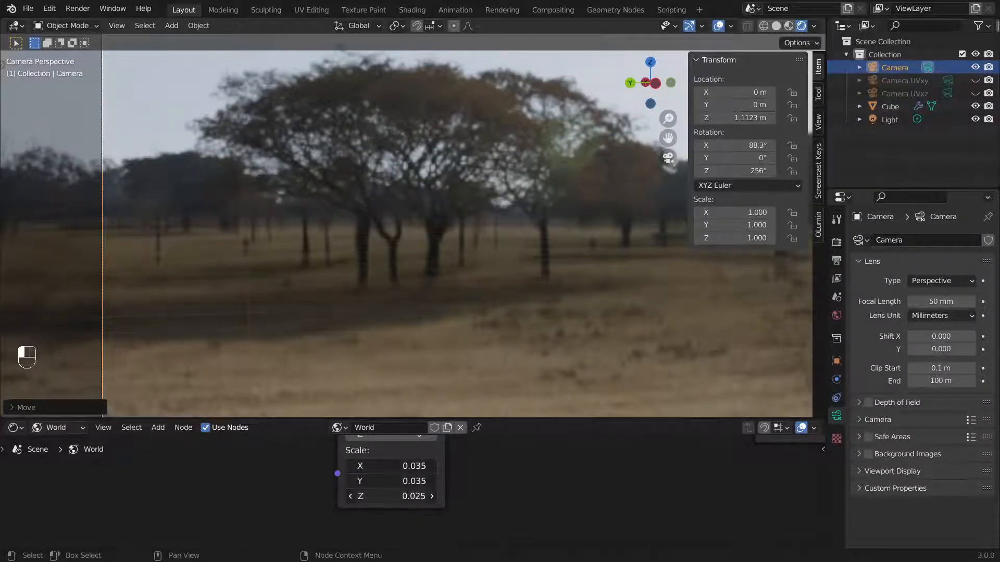
key(Return)
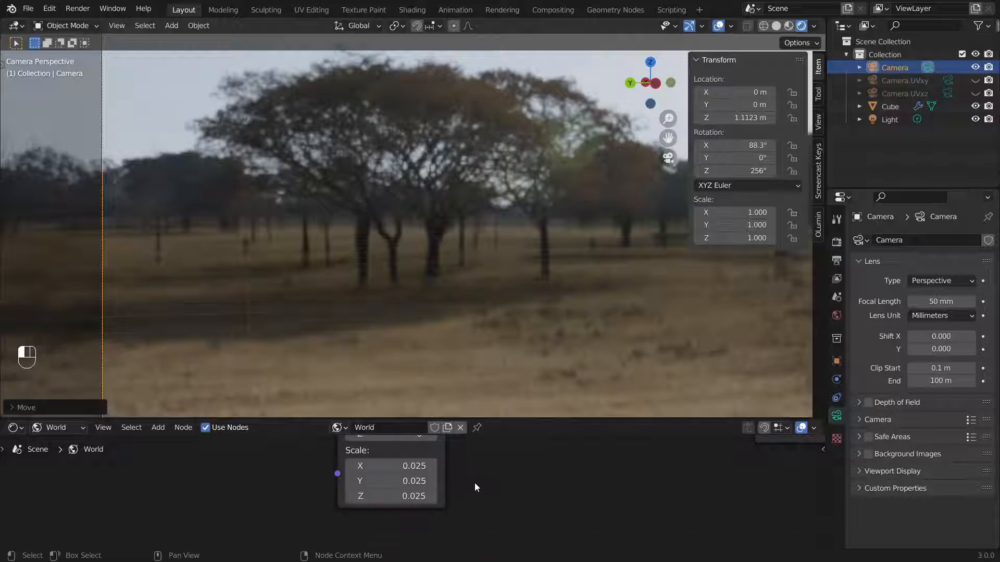
Raise the camera along global Z to a height of about 3.93 m
key(g)
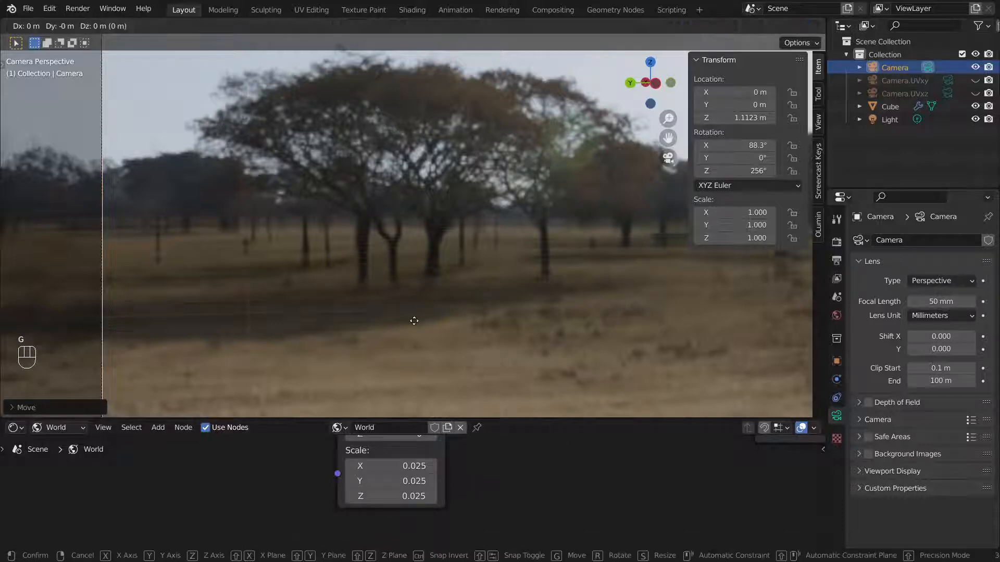
key(z)
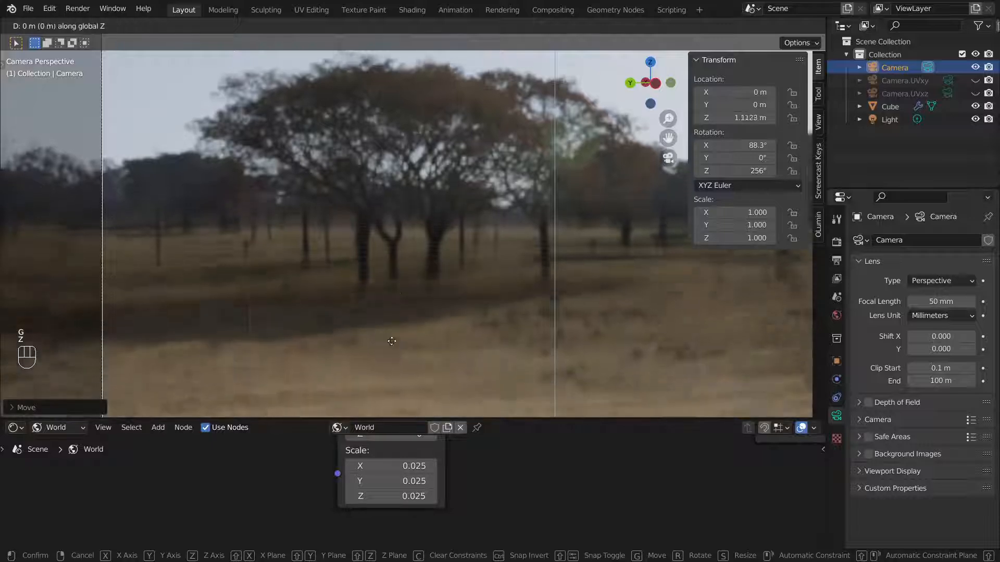
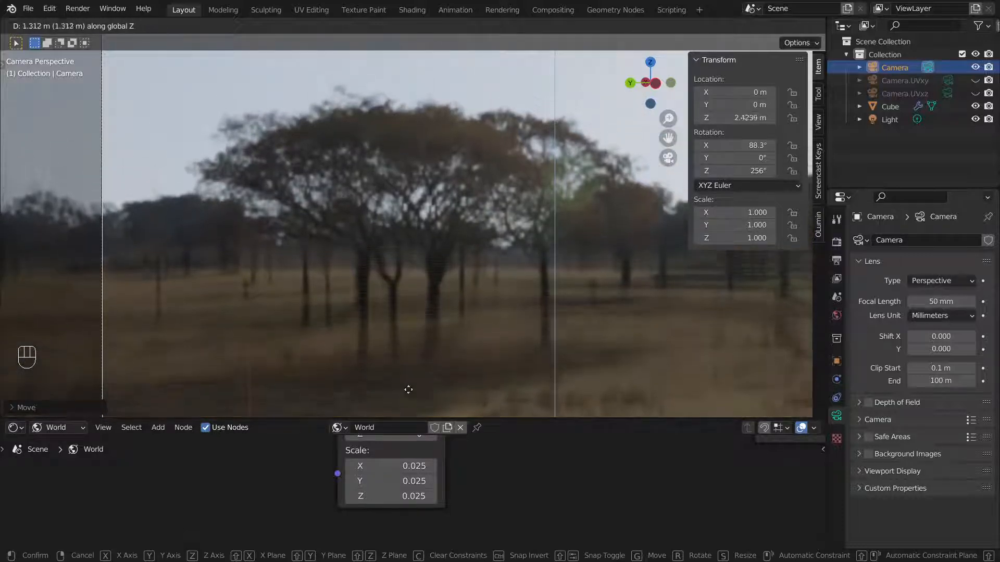
click(459, 112)
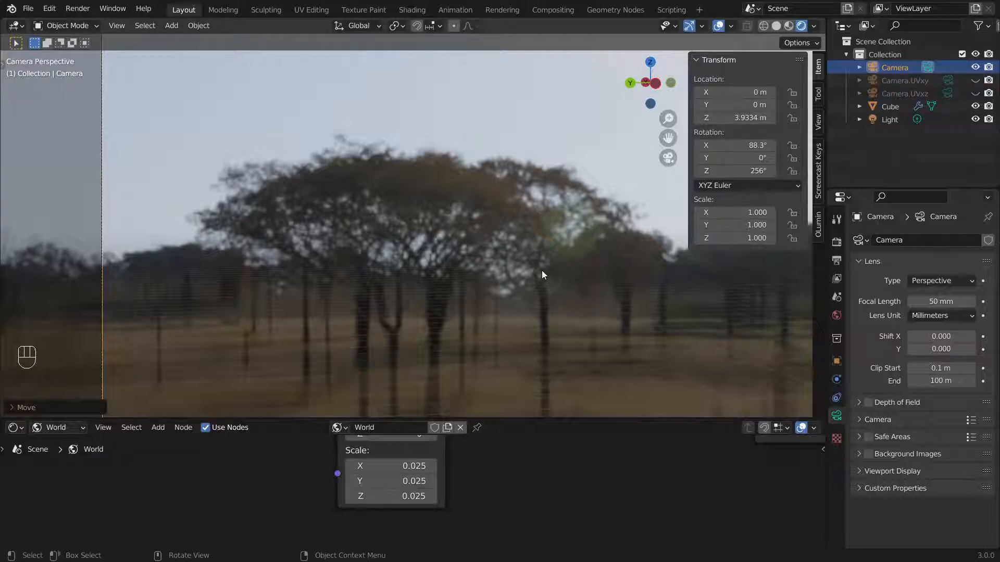
Hide the transform sidebar, maximize the 3D view and fit the camera frame in it
key(n)
key(ctrl+space)
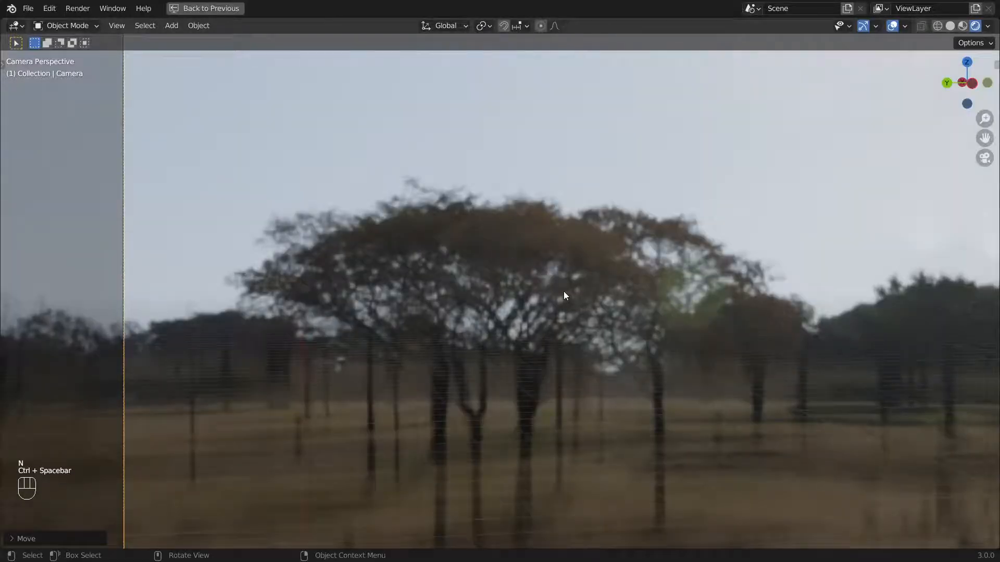
key(Home)
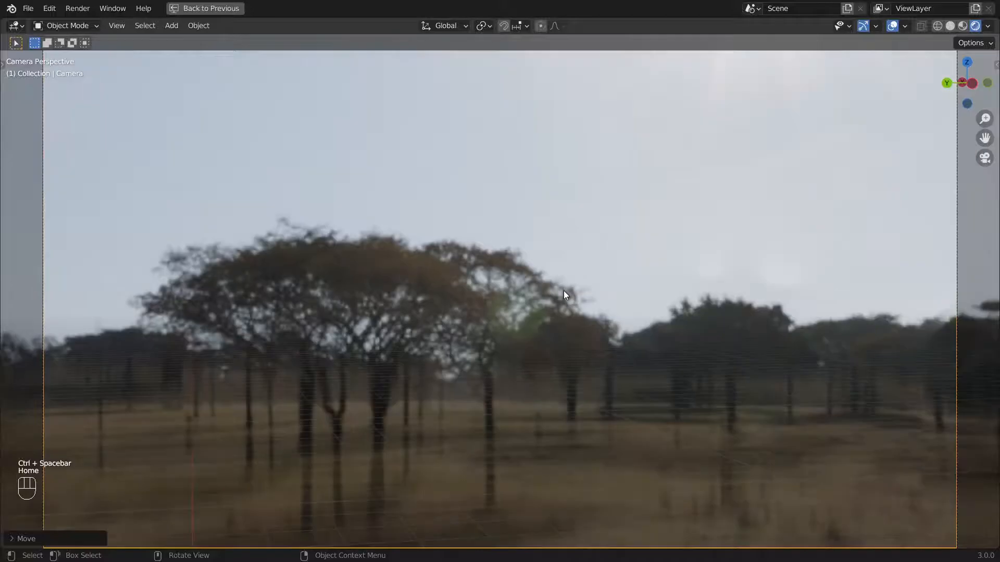
Clear the camera's location and lower it about 0.94 m along global Z
key(alt+g)
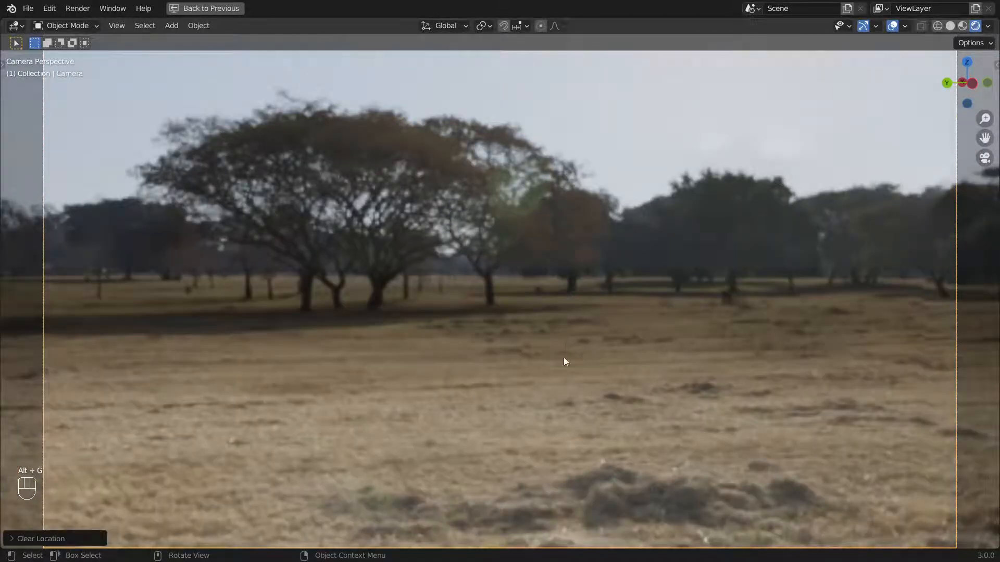
key(g)
key(z)
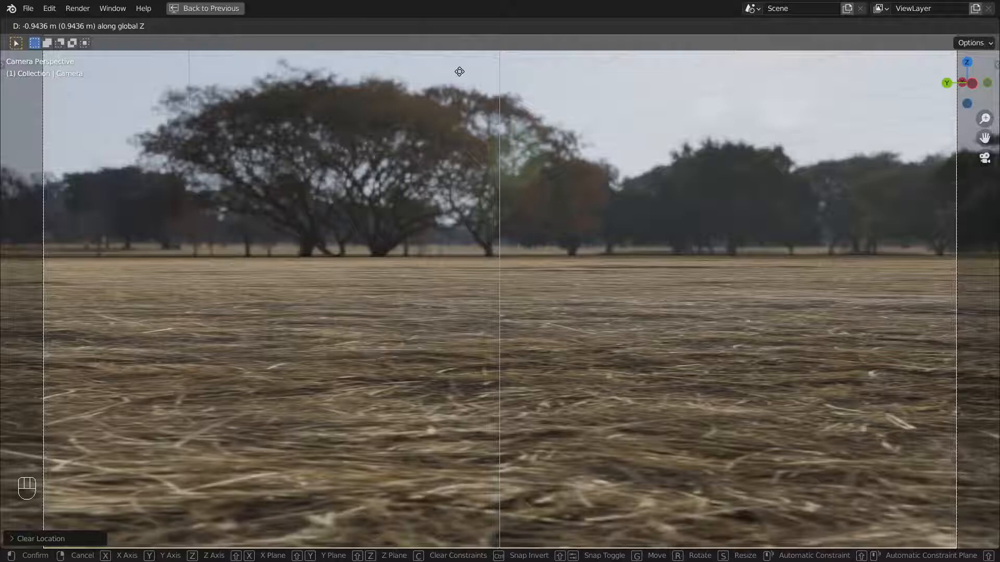
click(457, 74)
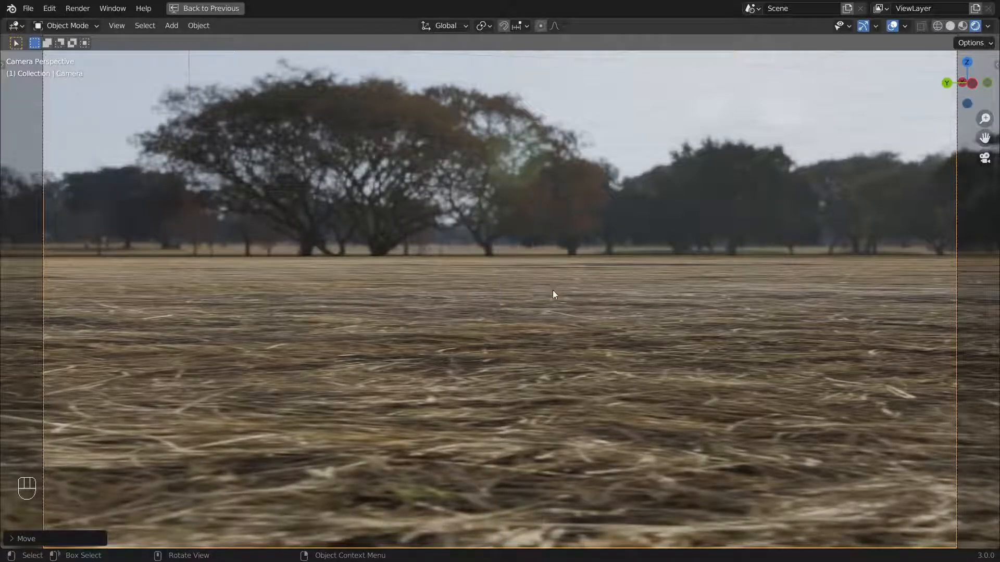
Rotate the camera about 52° around global Z and raise it about 1.64 m along global Z
key(r)
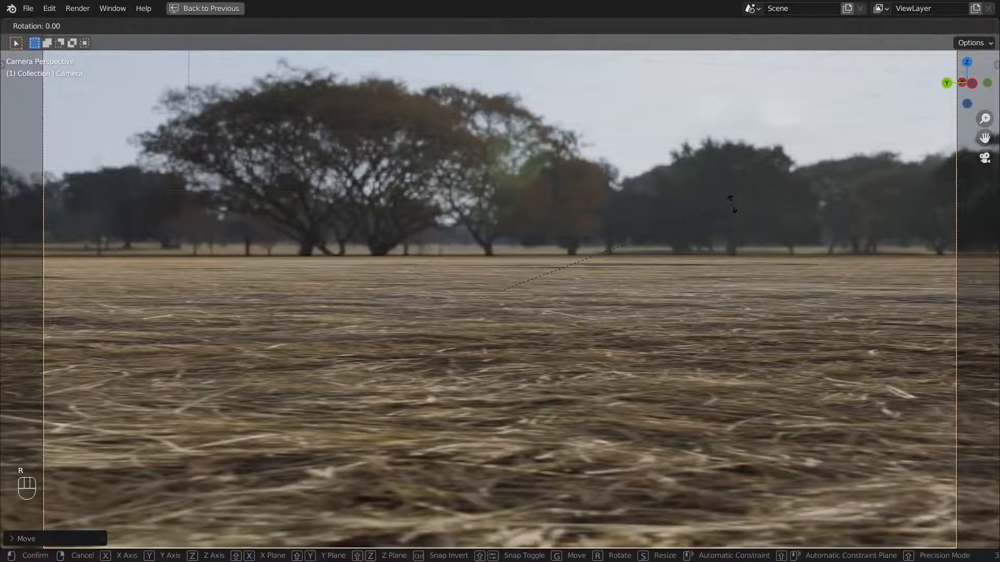
key(z)
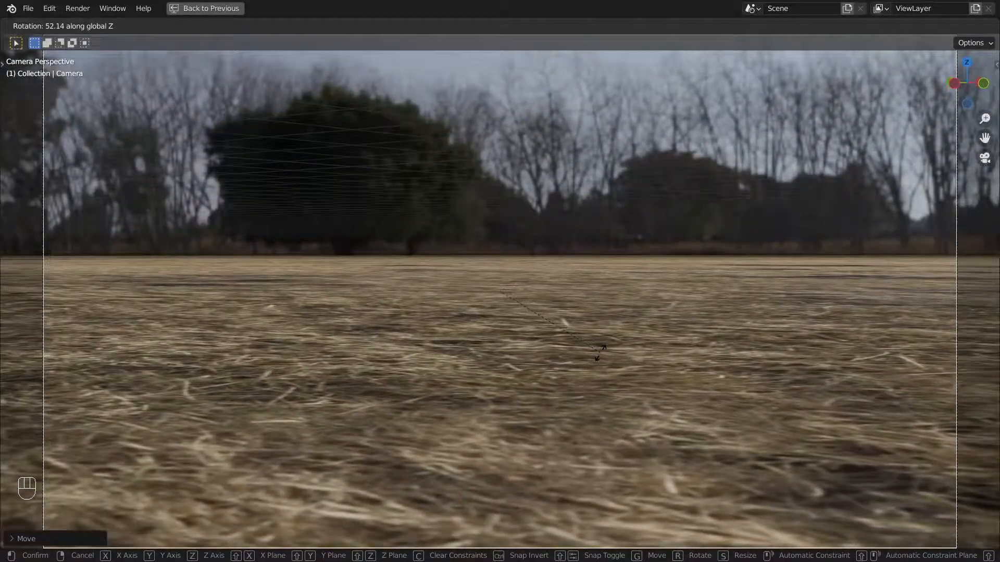
click(598, 353)
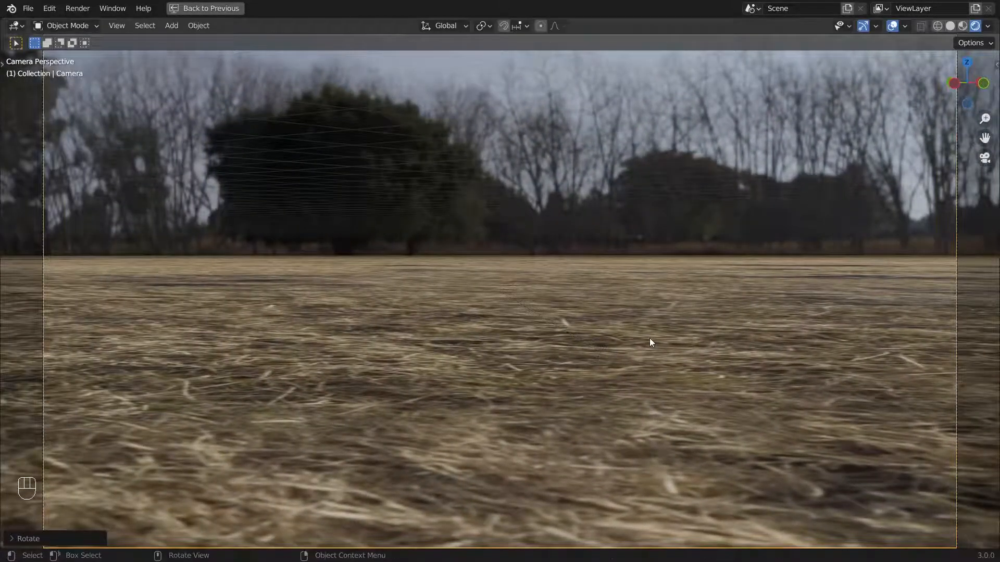
key(g)
key(z)
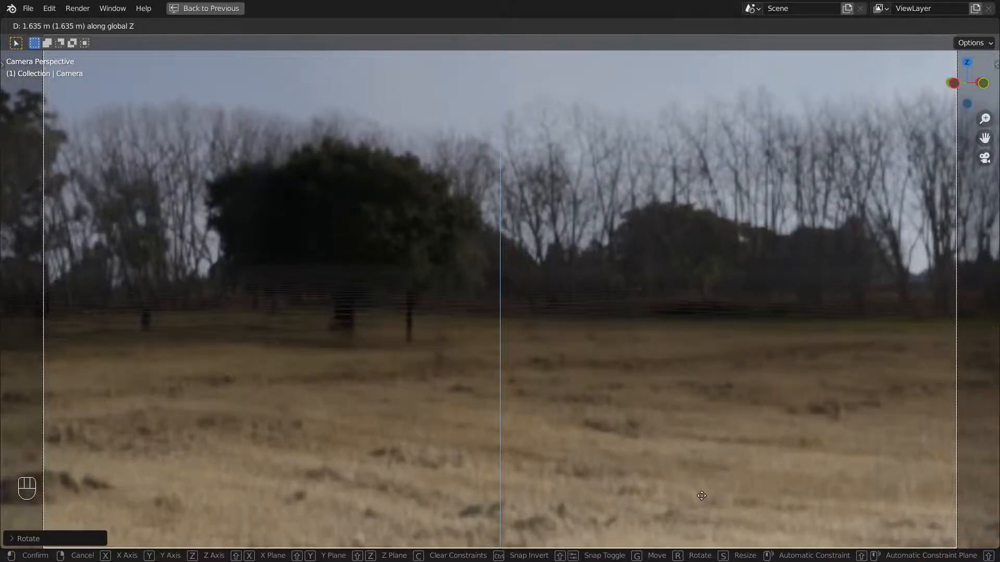
click(702, 496)
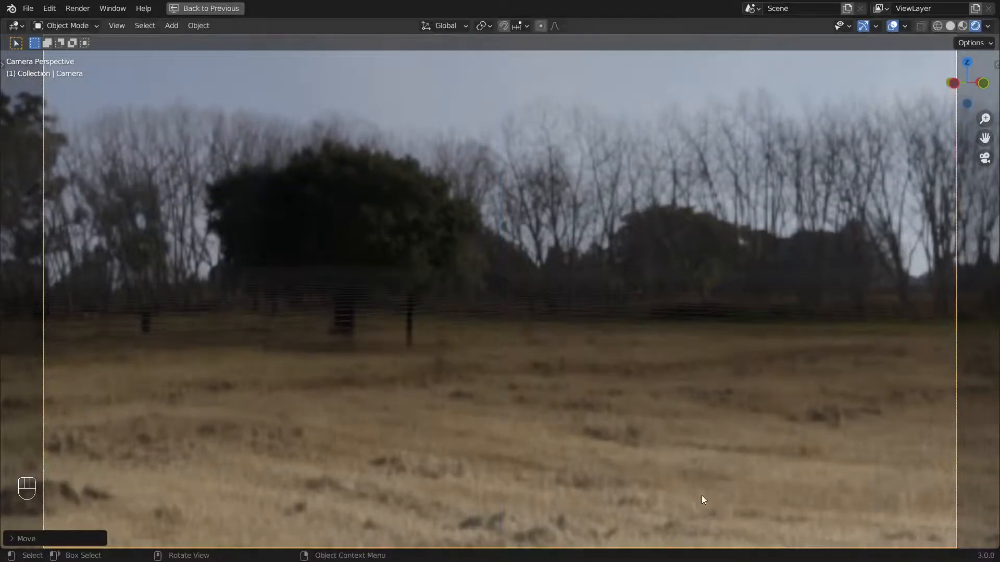
Rotate the camera further around global Z, lower it slightly along global Z, and restore the full layout
key(r)
key(z)
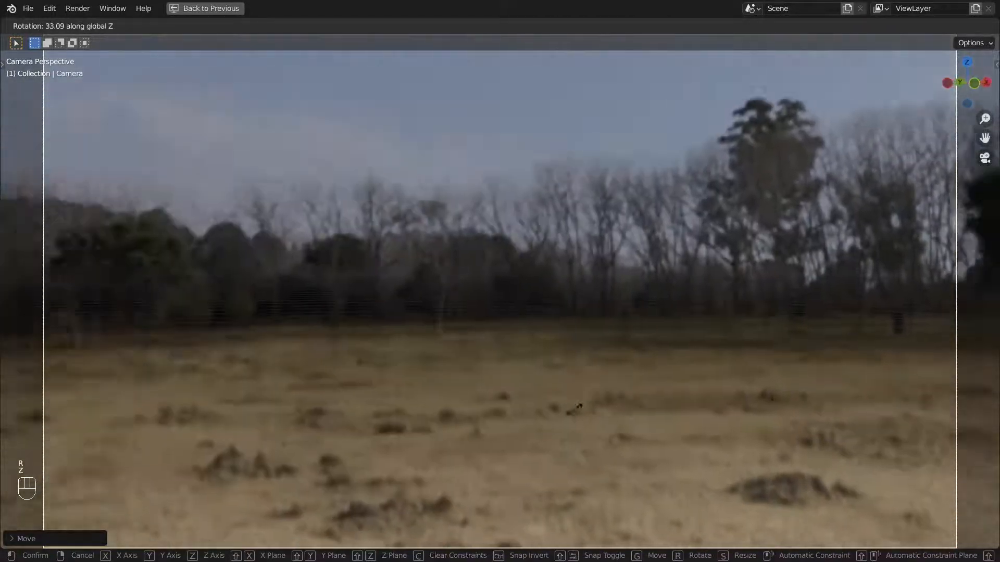
click(567, 413)
key(g)
key(z)
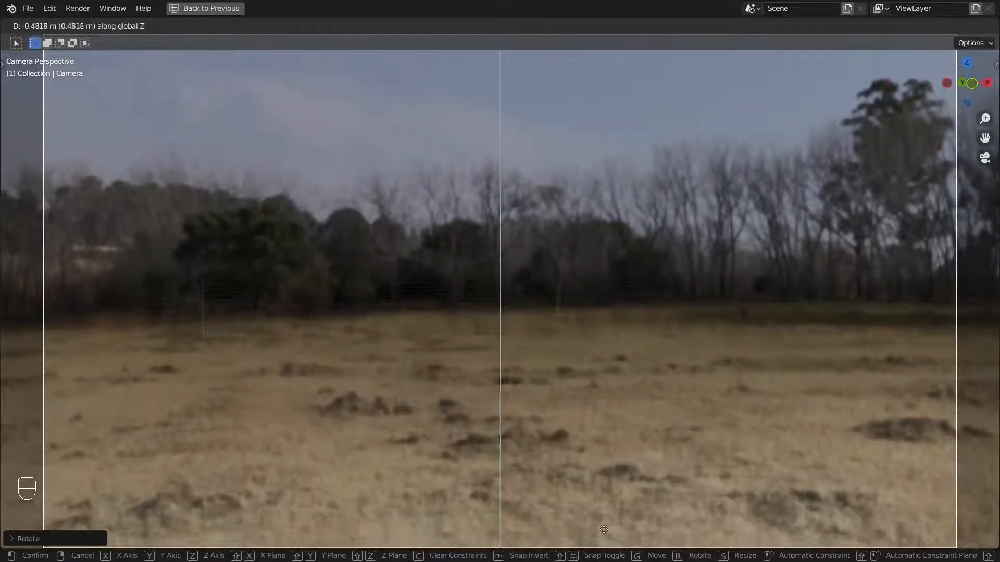
click(605, 551)
key(ctrl+space)
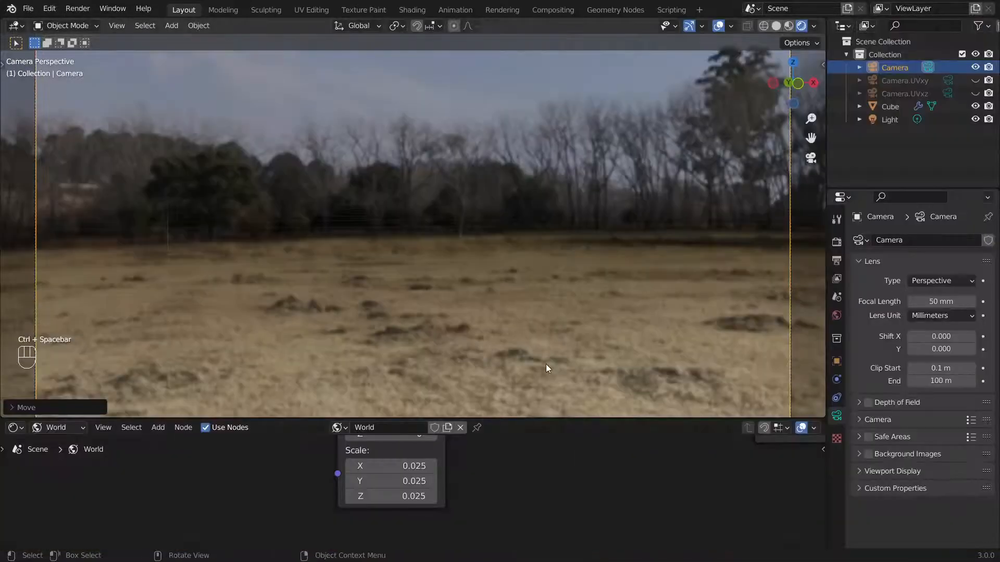
Select the ground plane, look over the World shader nodes, and deselect everything
click(537, 327)
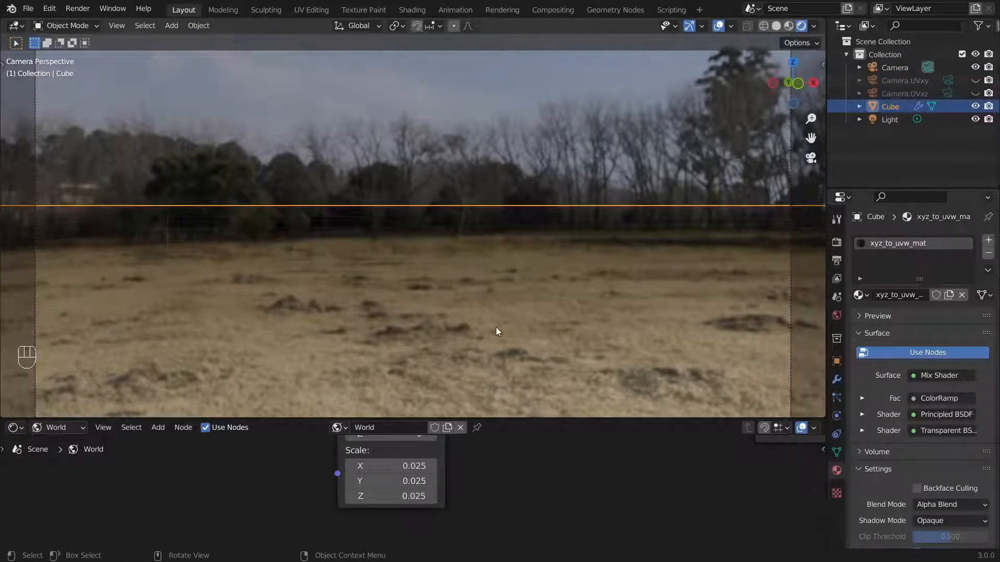
key(ctrl+space)
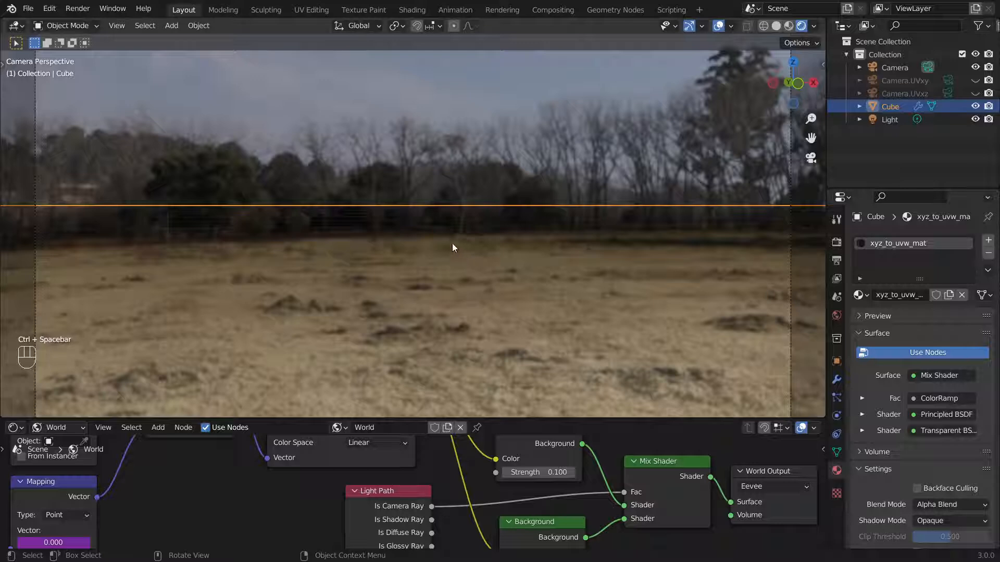
key(a)
key(a)
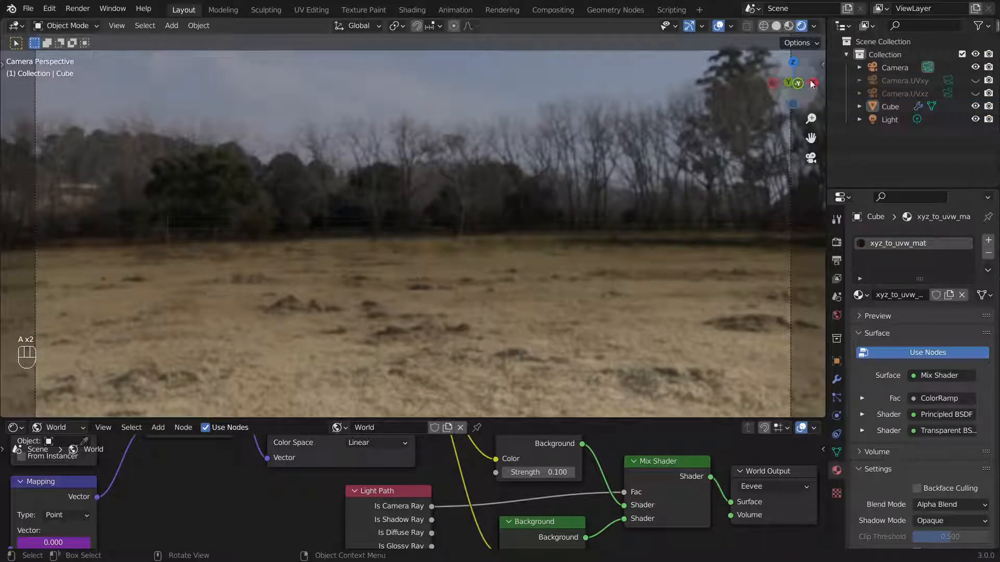
Select the main camera and move it about 0.6 m along global X
click(891, 67)
key(g)
key(x)
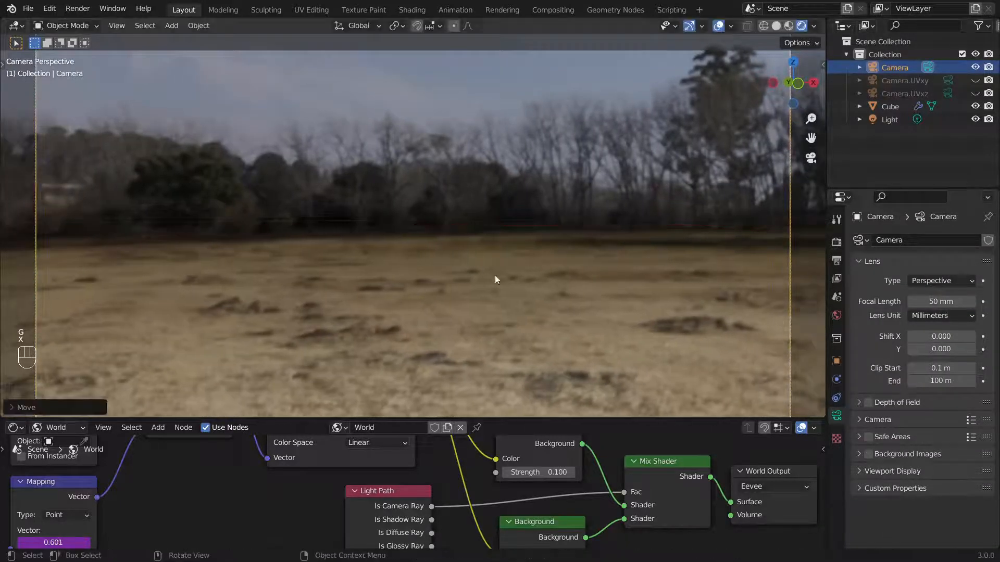
Move the camera along global Y and rotate it around global Z to face the large spreading tree
key(y)
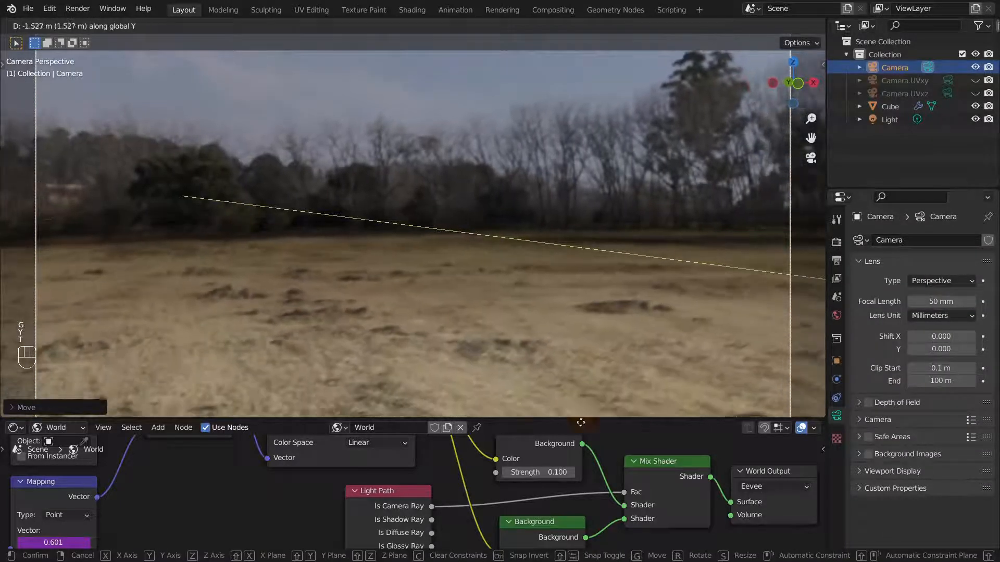
click(625, 77)
key(r)
key(z)
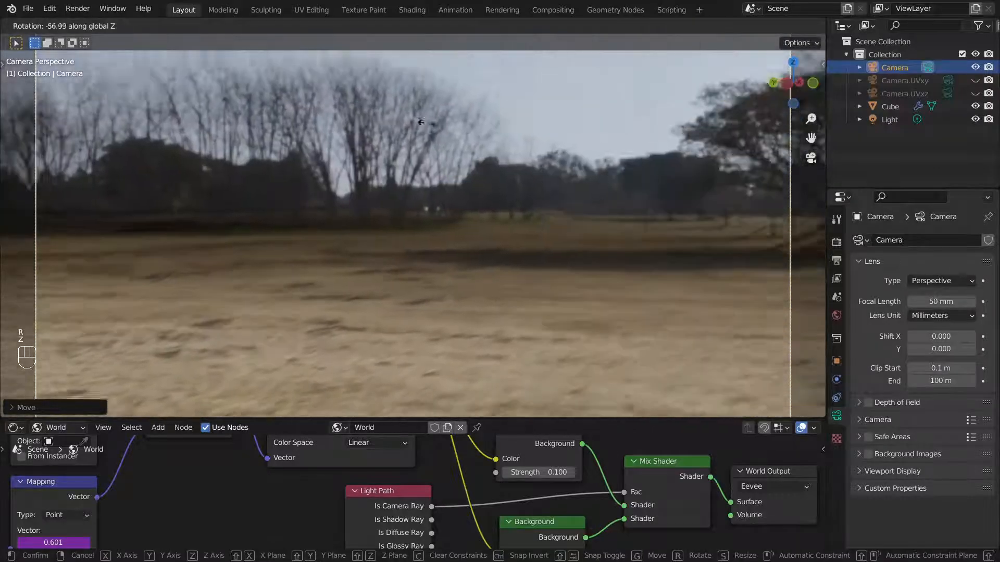
click(412, 130)
key(KP_0)
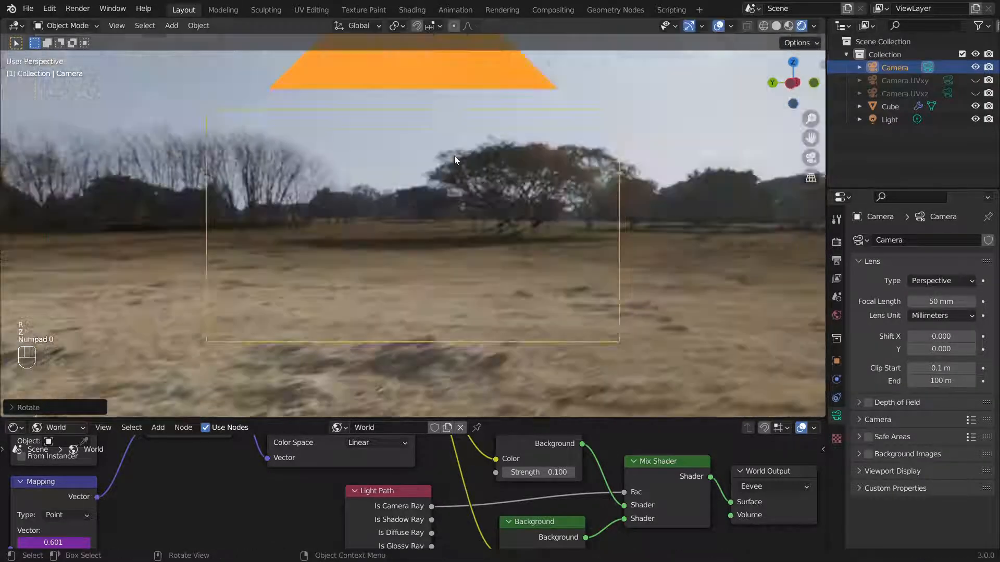
key(KP_0)
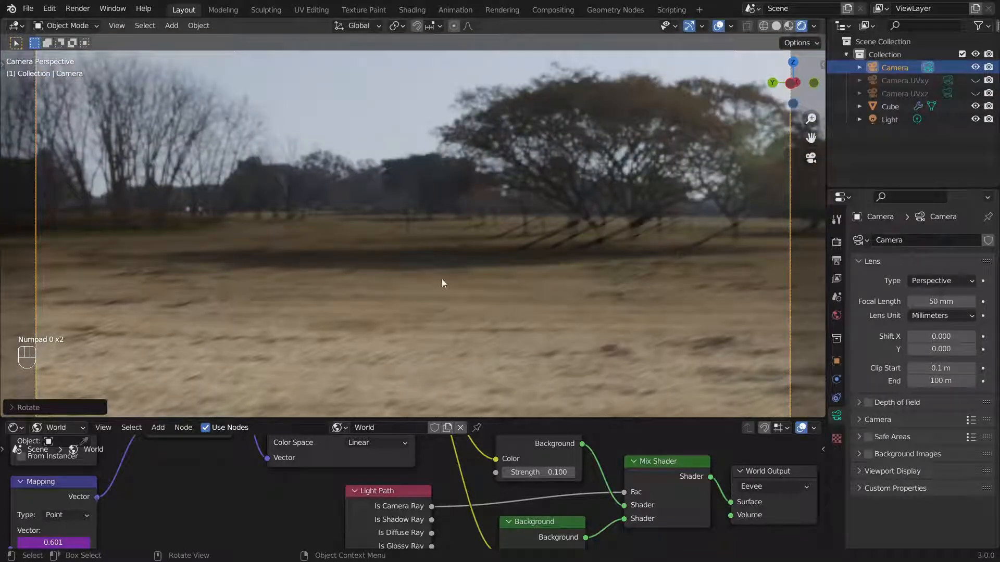
Clear the camera's location and add a cube mesh to the scene
key(alt+g)
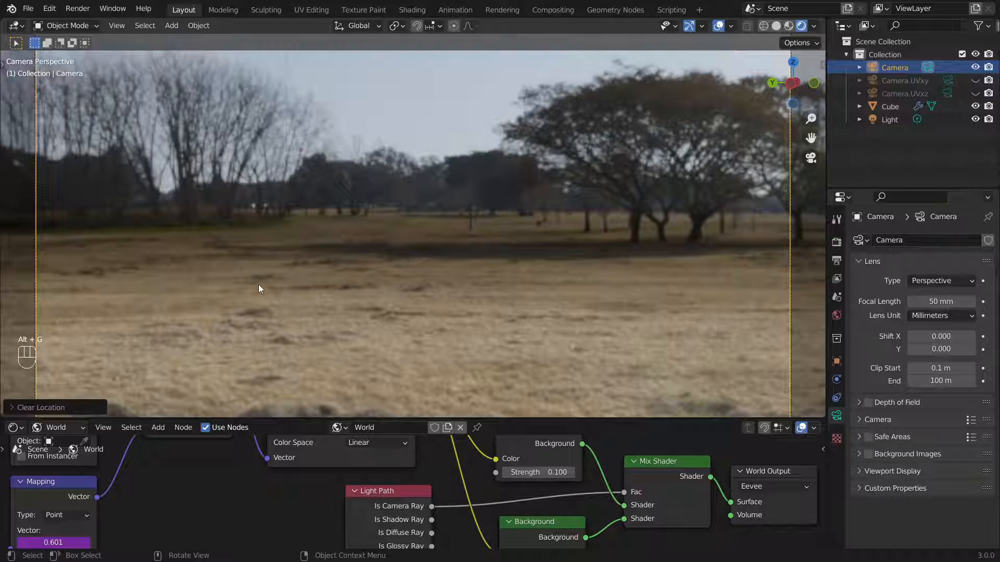
click(174, 29)
mouse_move(212, 45)
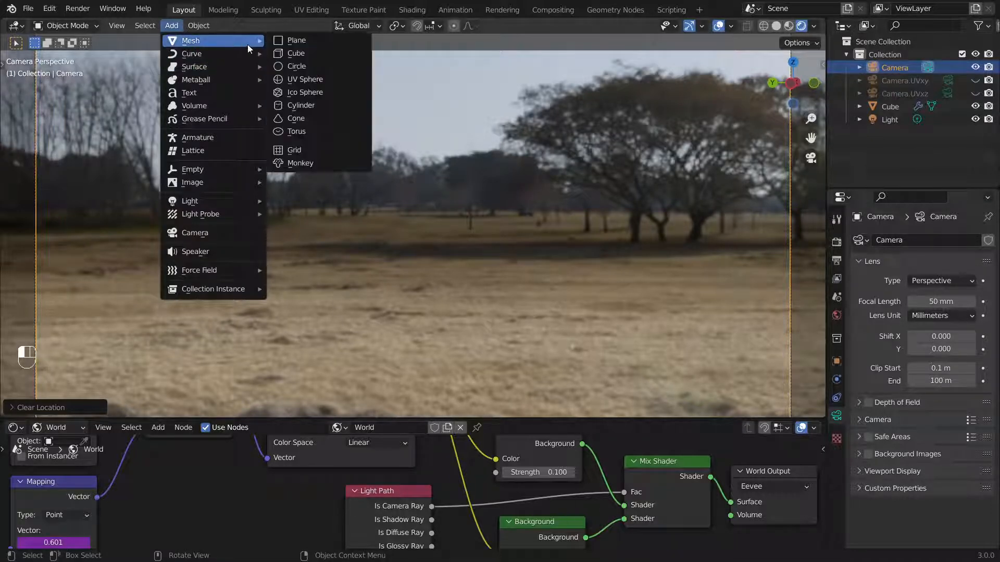
click(289, 54)
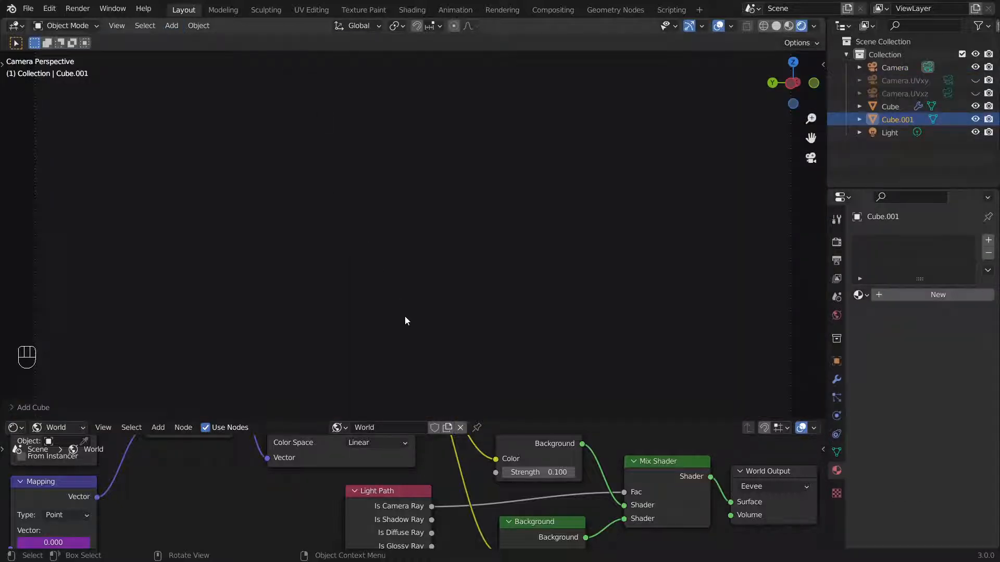
In top view, move the new cube ahead of the camera and slightly to one side of its axis
key(KP_7)
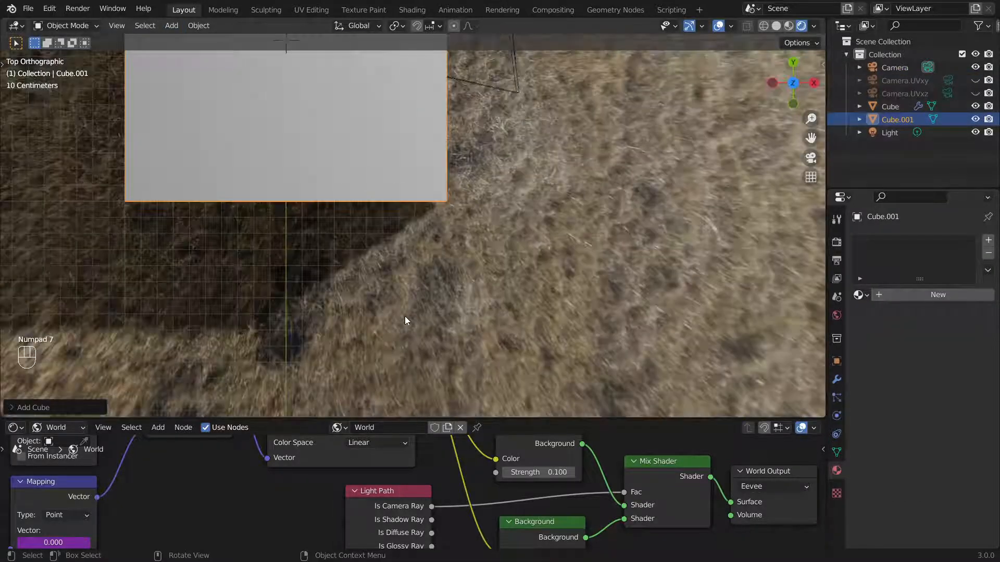
scroll(448, 250, down, 5)
scroll(430, 218, up, 5)
key(g)
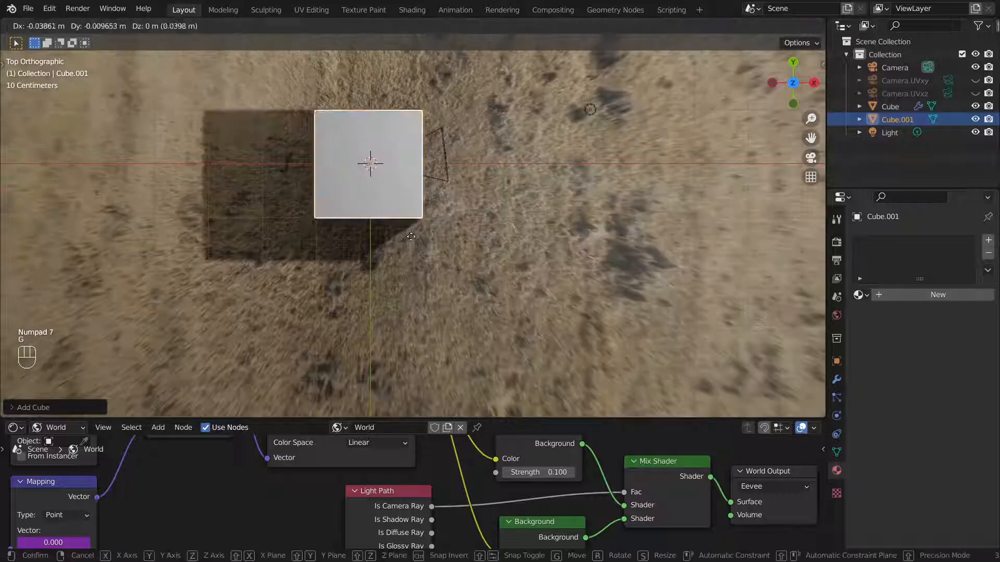
click(591, 142)
scroll(519, 232, down, 4)
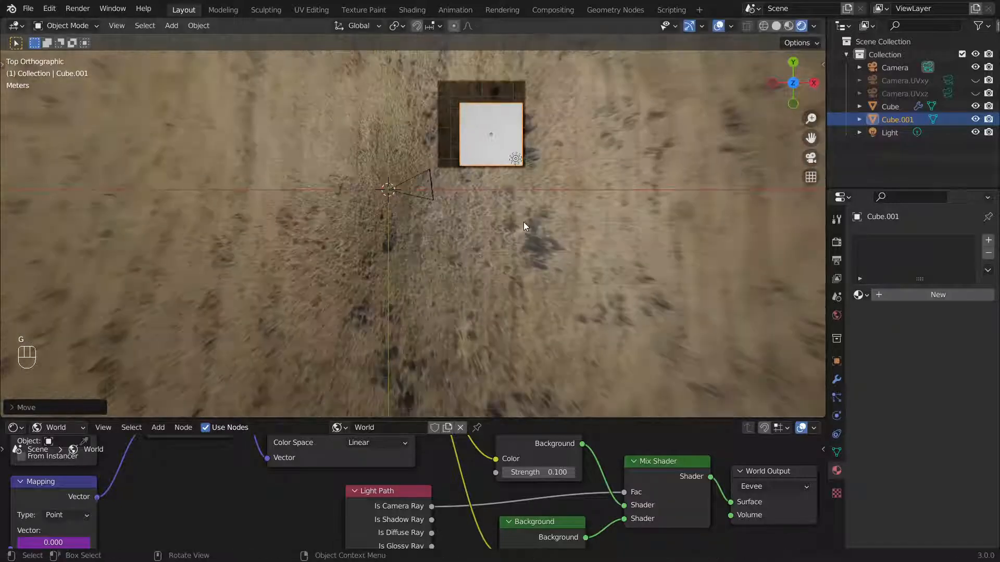
Change the point light to a Sun light with a strength of 1.6
click(485, 179)
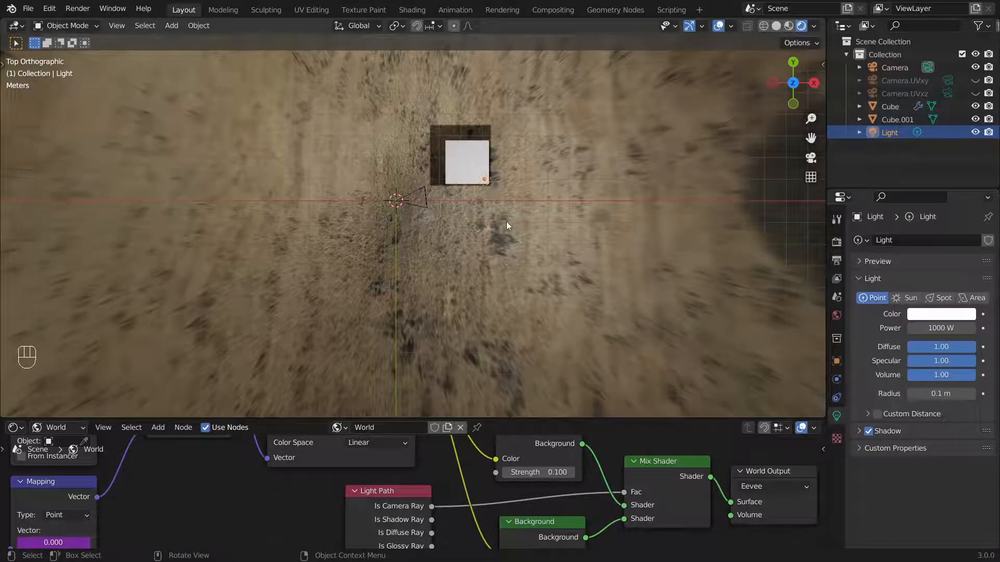
key(Delete)
key(ctrl+z)
click(905, 297)
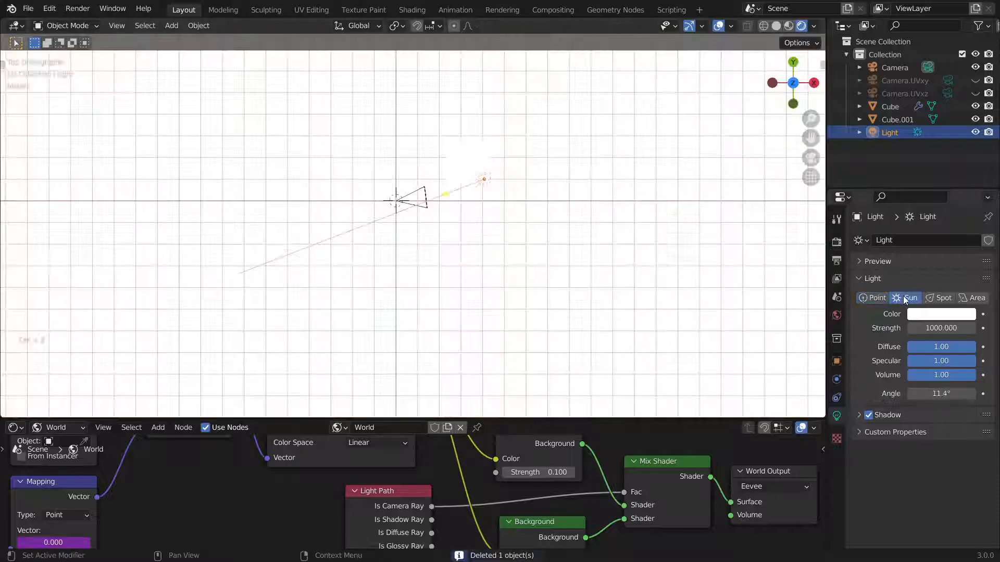
click(940, 328)
text(1.5)
key(Return)
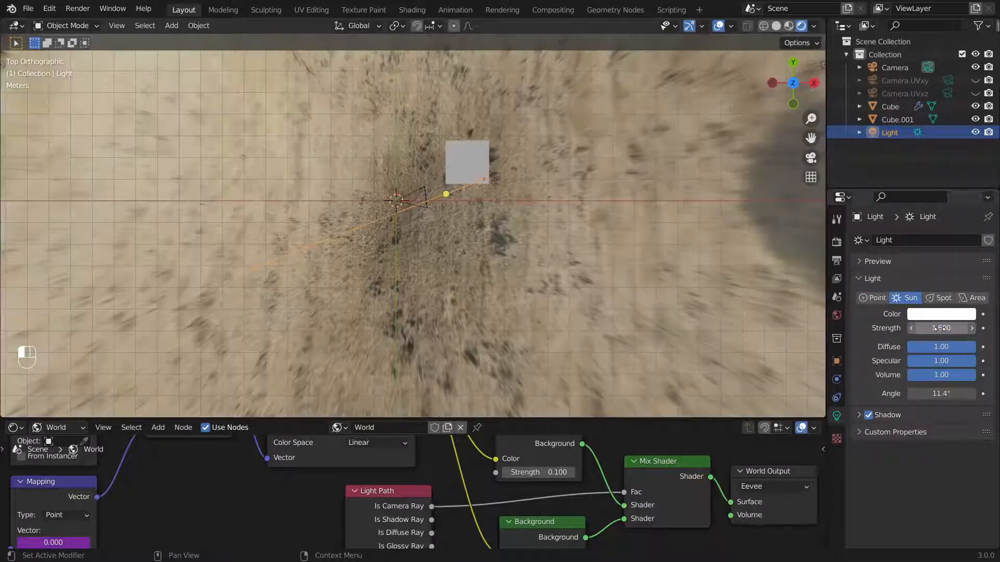
Select the small cube and raise it along global Z so it floats above the ground plane
middle_drag(610, 308, 534, 211)
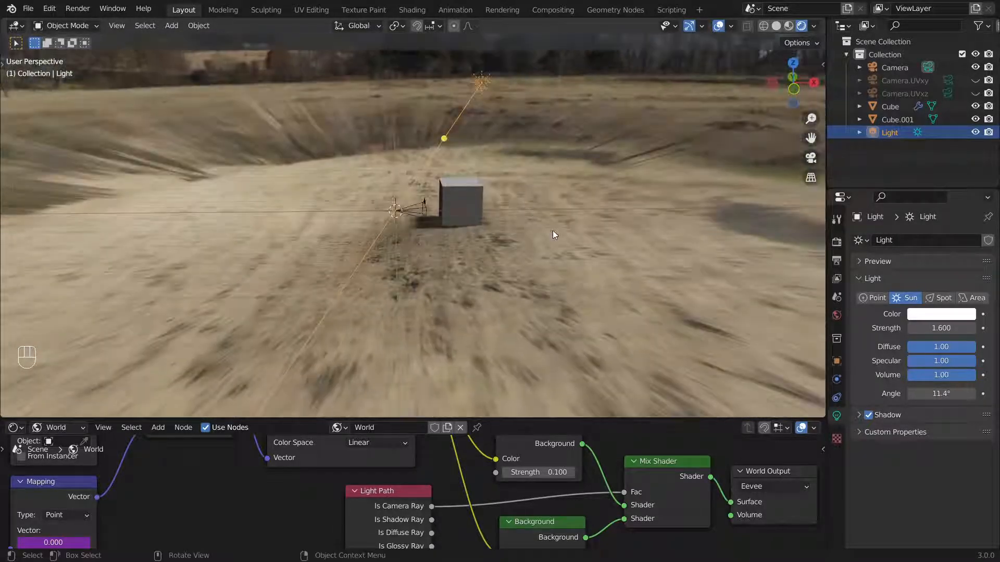
click(476, 201)
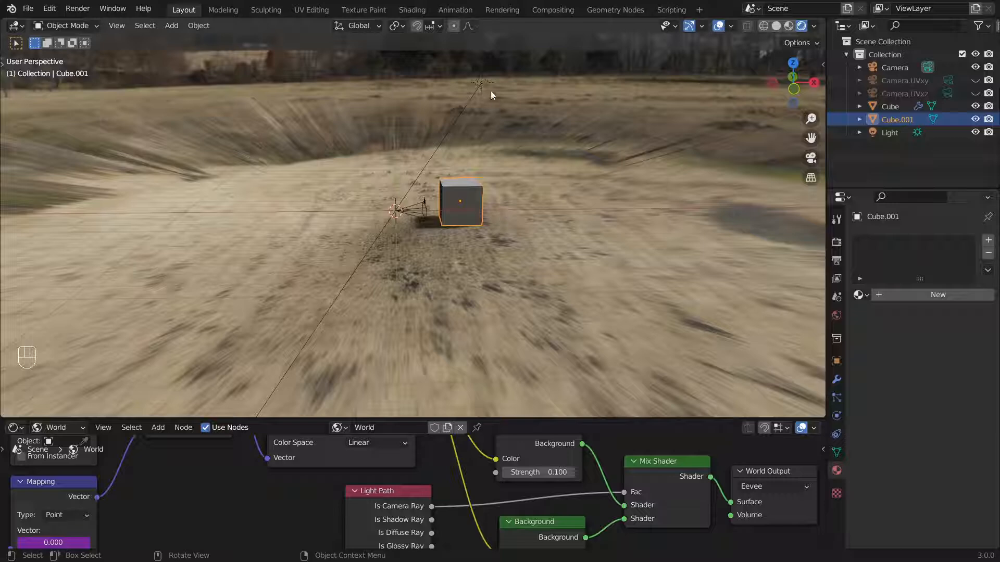
key(g)
key(z)
click(478, 224)
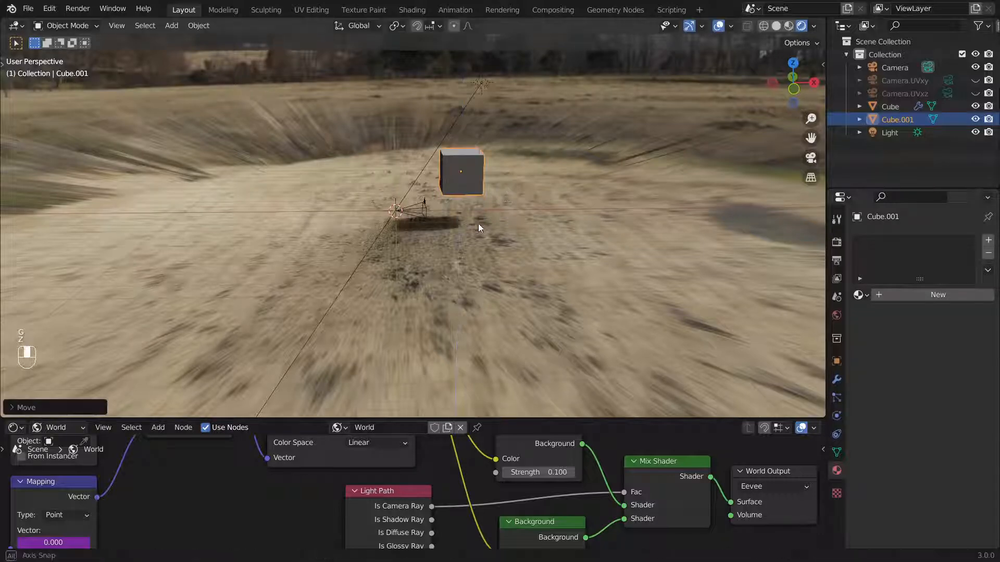
Move the cube along global Y and about 13 m along global X
mouse_move(478, 224)
middle_down()
mouse_move(541, 245)
mouse_move(455, 200)
middle_up()
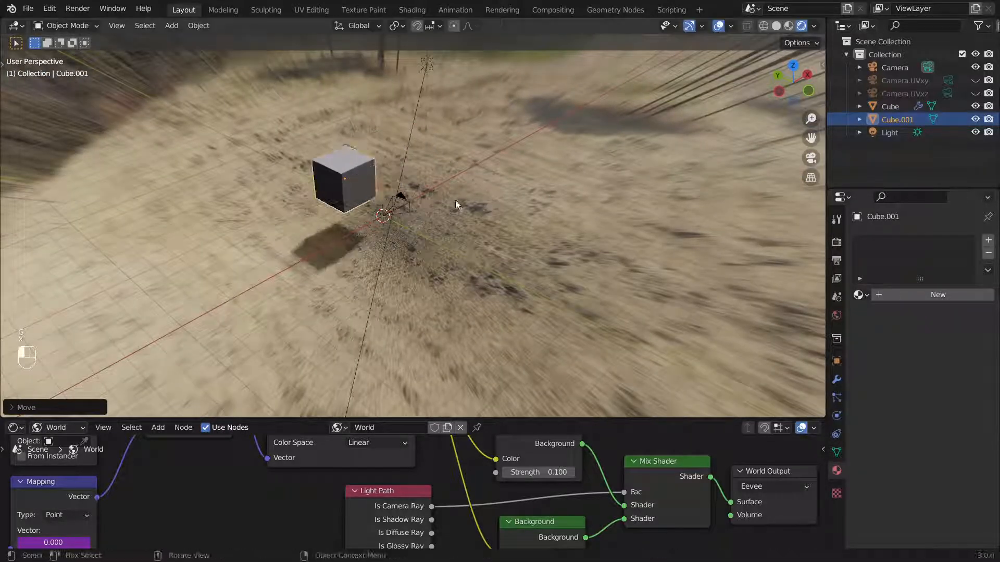
key(g)
key(y)
click(402, 182)
key(g)
key(x)
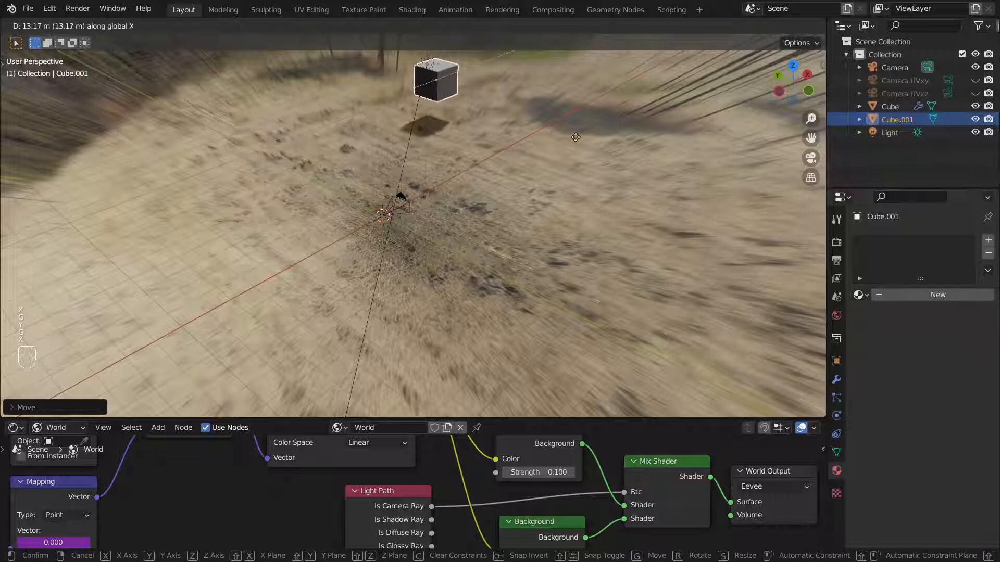
click(575, 138)
Slide the cube farther along global X, past the dark shadow patch on the ground
middle_drag(458, 200, 427, 192)
key(g)
key(x)
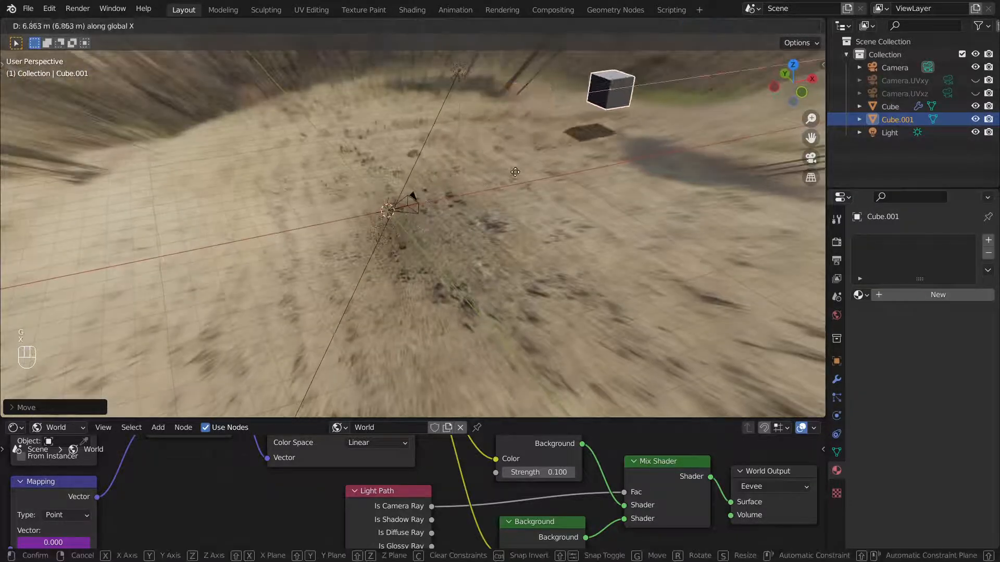
click(623, 158)
shift+middle_drag(623, 158, 342, 280)
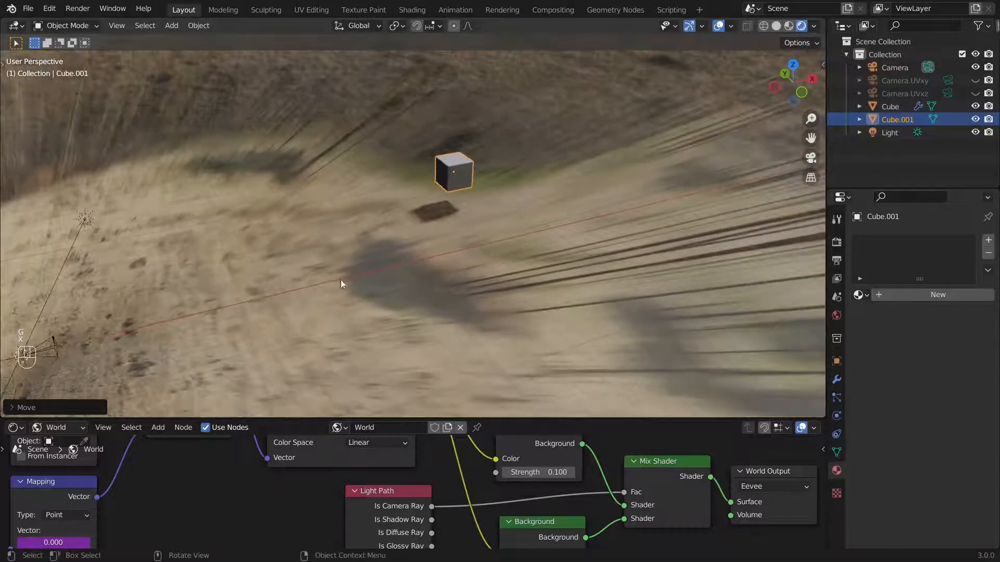
key(g)
key(x)
click(645, 174)
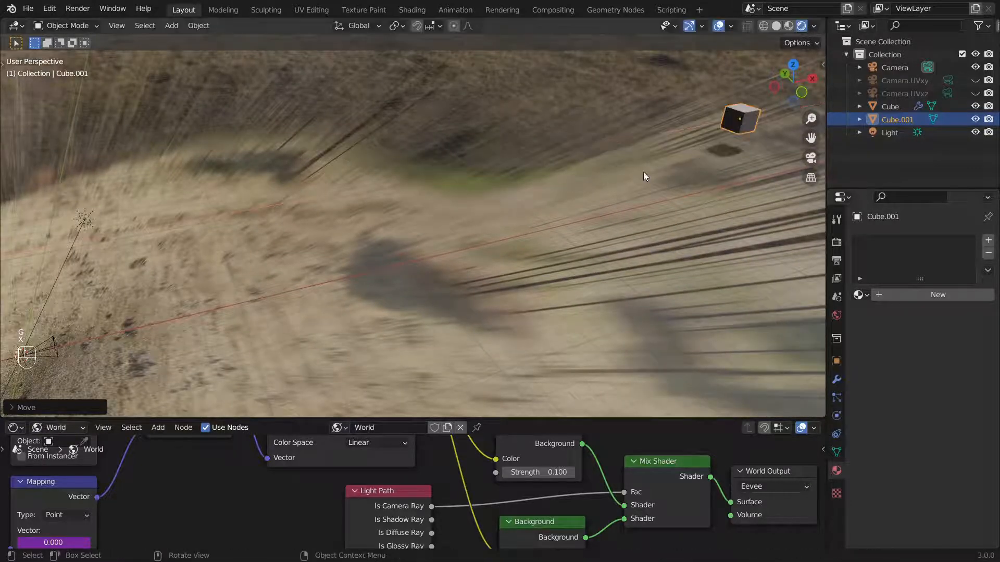
Move the cube out along global X over the distant dry grass and frame it with its surroundings
shift+middle_drag(658, 186, 451, 281)
key(g)
key(x)
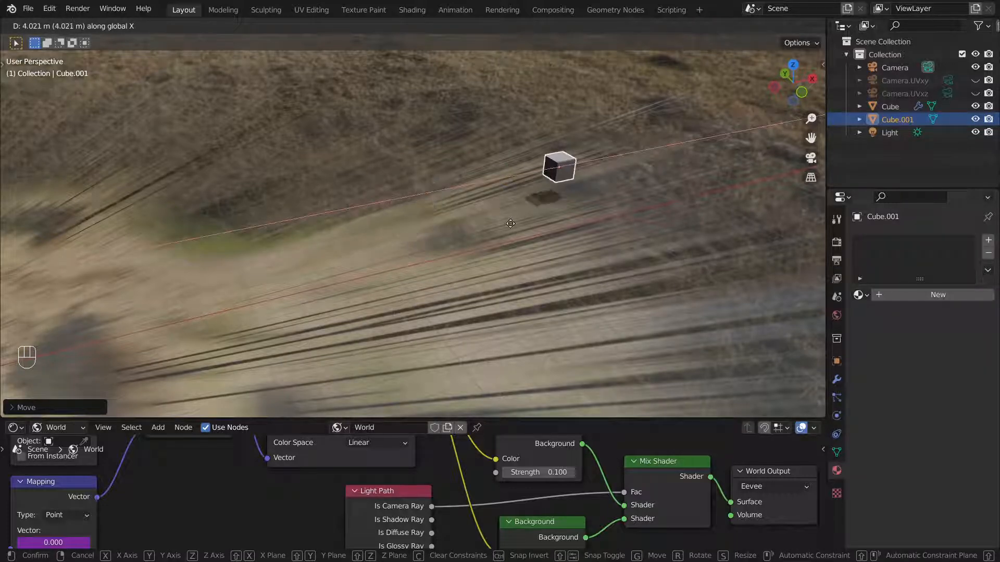
click(696, 176)
shift+middle_drag(696, 176, 614, 215)
key(KP_Decimal)
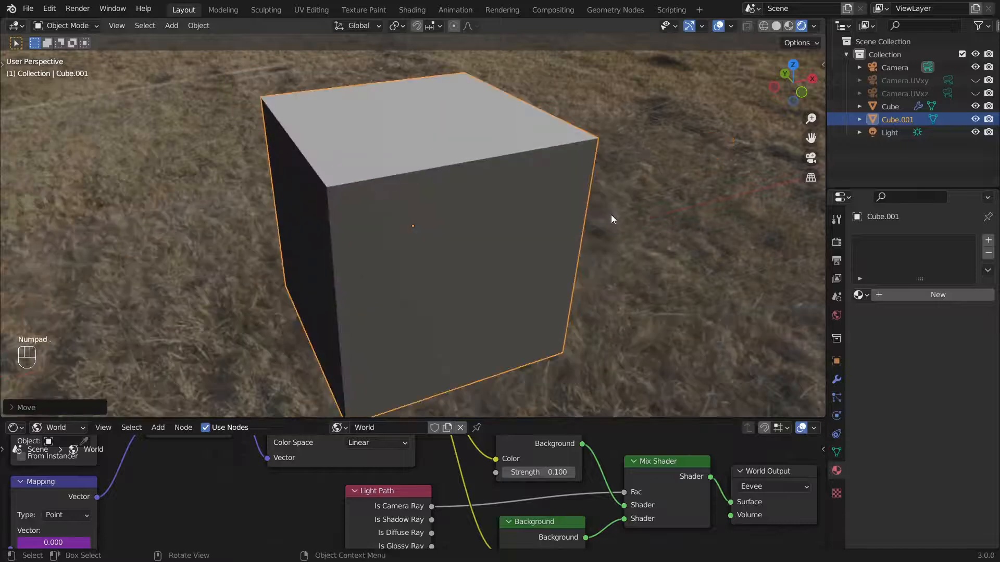
scroll(573, 220, down, 8)
middle_drag(512, 245, 486, 256)
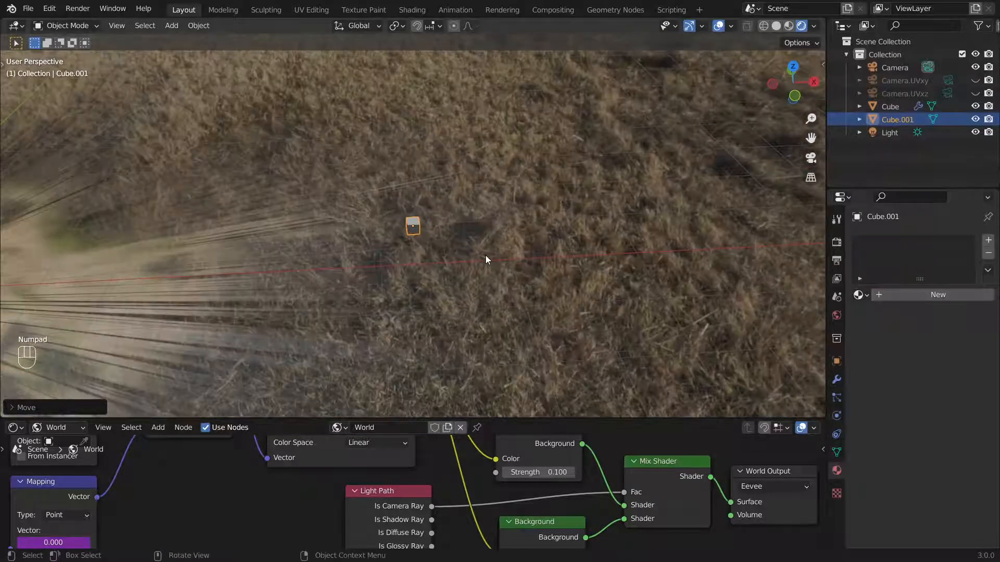
Maximize the 3D viewport and slide the cube along global X to the stretched ground and back far over the grass
key(ctrl+space)
key(g)
key(x)
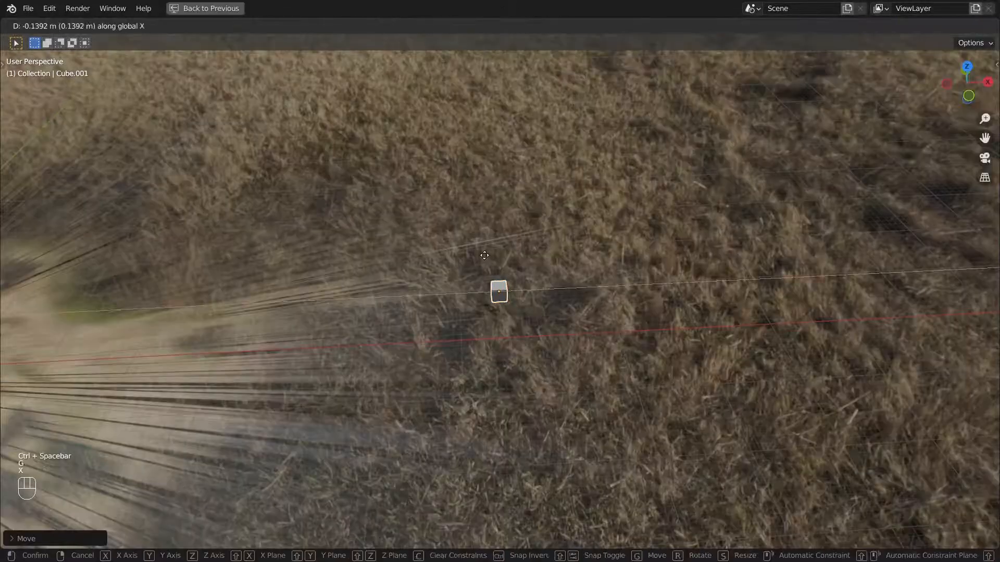
right_click(487, 254)
scroll(491, 255, up, 5)
key(g)
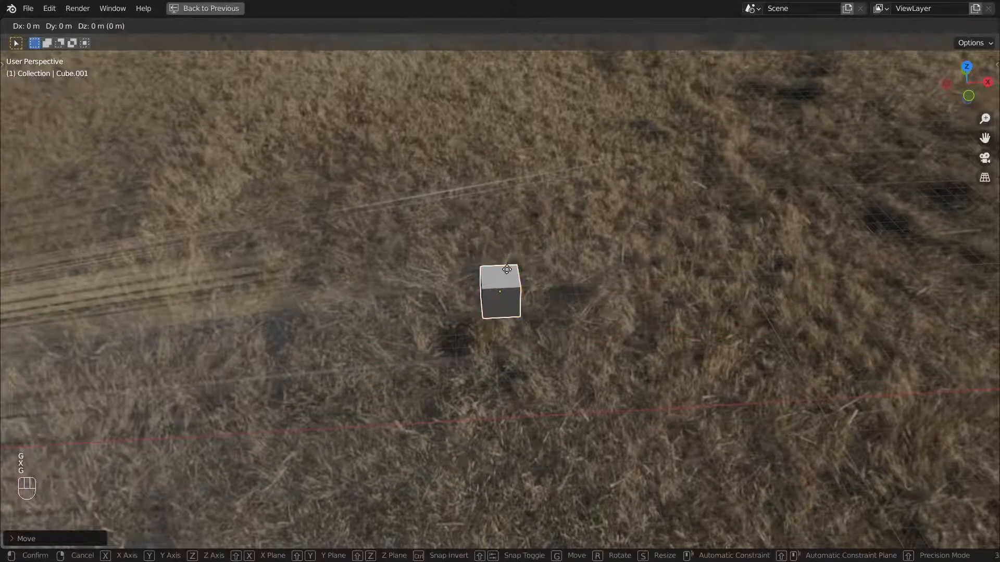
key(x)
click(118, 310)
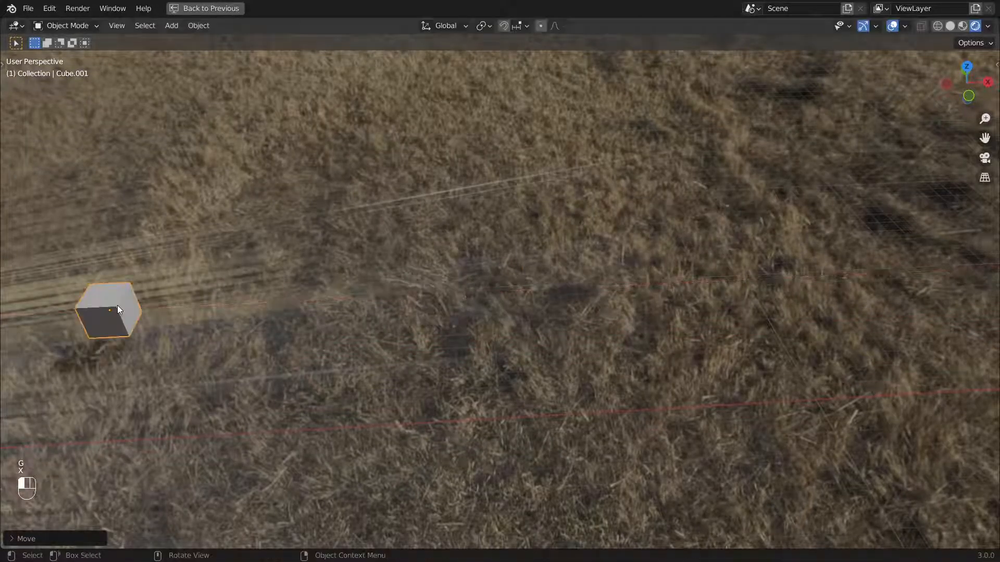
key(g)
key(x)
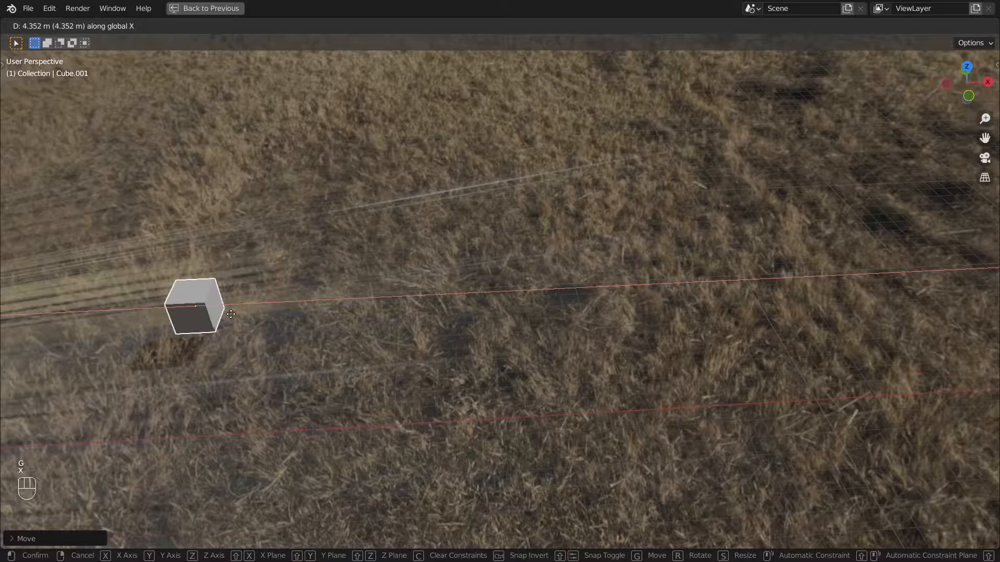
click(802, 305)
Move the cube back about 46 m along global X over the stretched sandy ground, and return it to the grass
shift+middle_drag(374, 328, 609, 294)
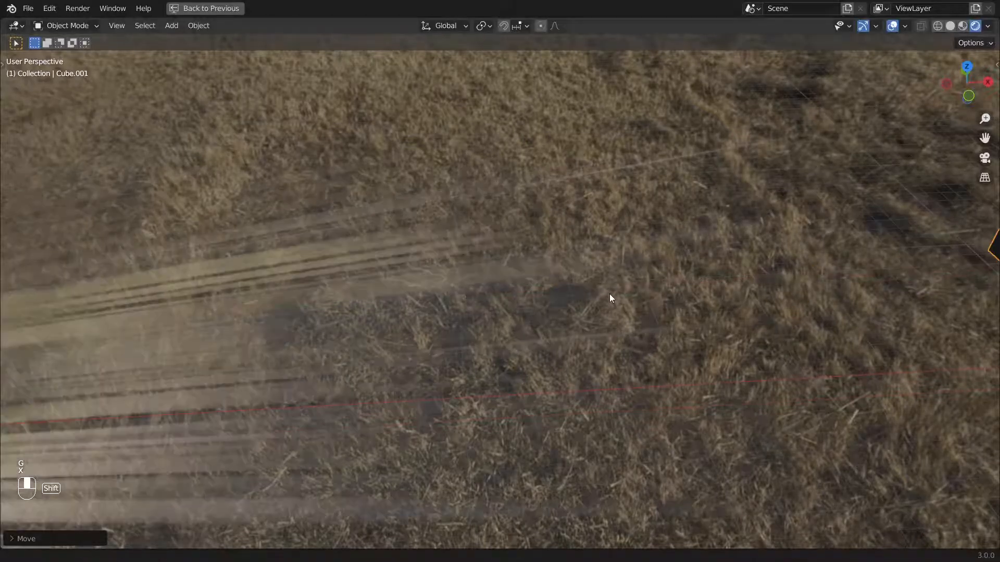
key(g)
key(x)
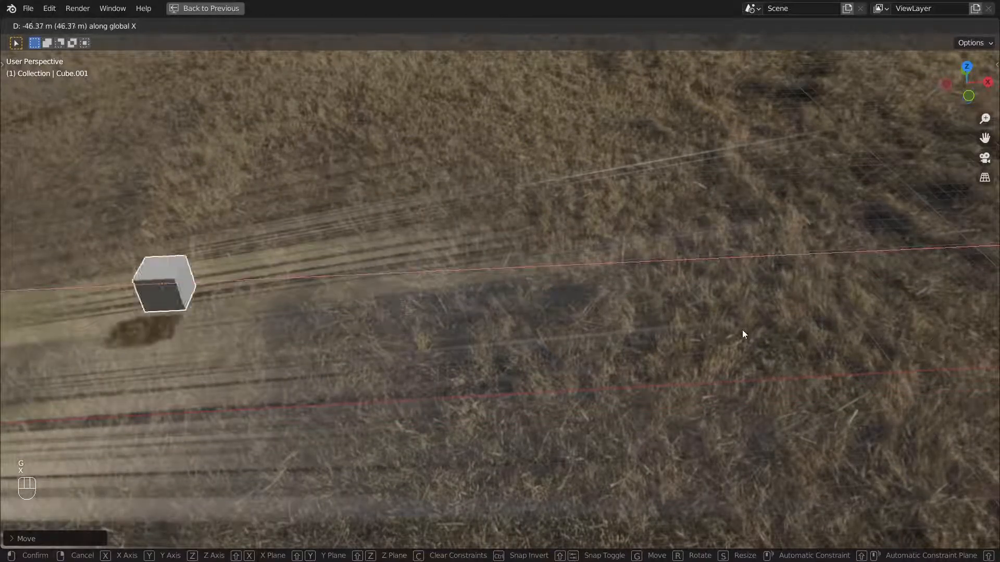
click(739, 331)
key(g)
key(x)
click(257, 271)
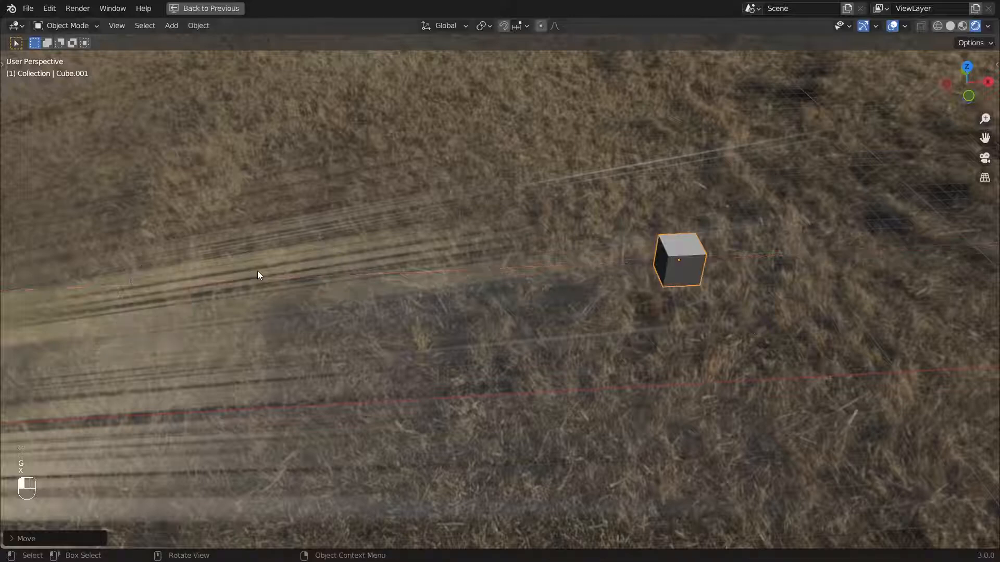
Move the cube farther out over the grass along global X and bring it back to the sandy ground
key(g)
key(x)
click(500, 203)
key(g)
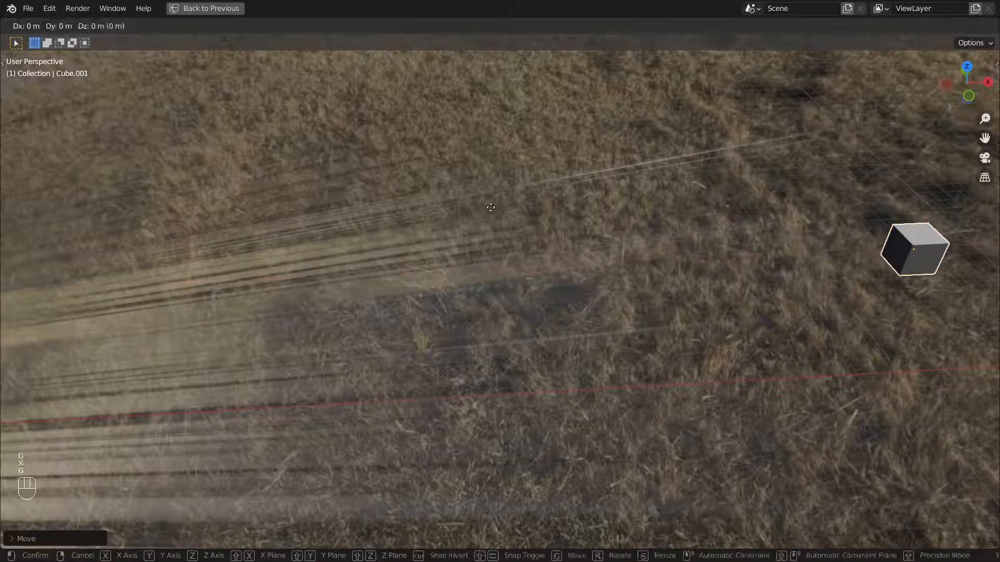
key(x)
click(583, 327)
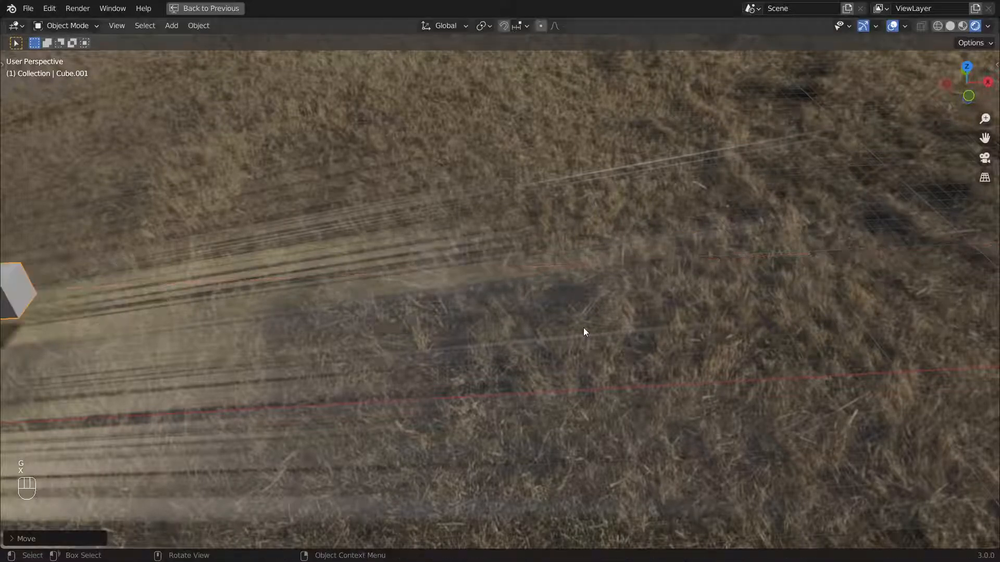
Switch to the camera view and lower the cube along global Z onto the ground at the horizon
key(KP_Decimal)
key(KP_0)
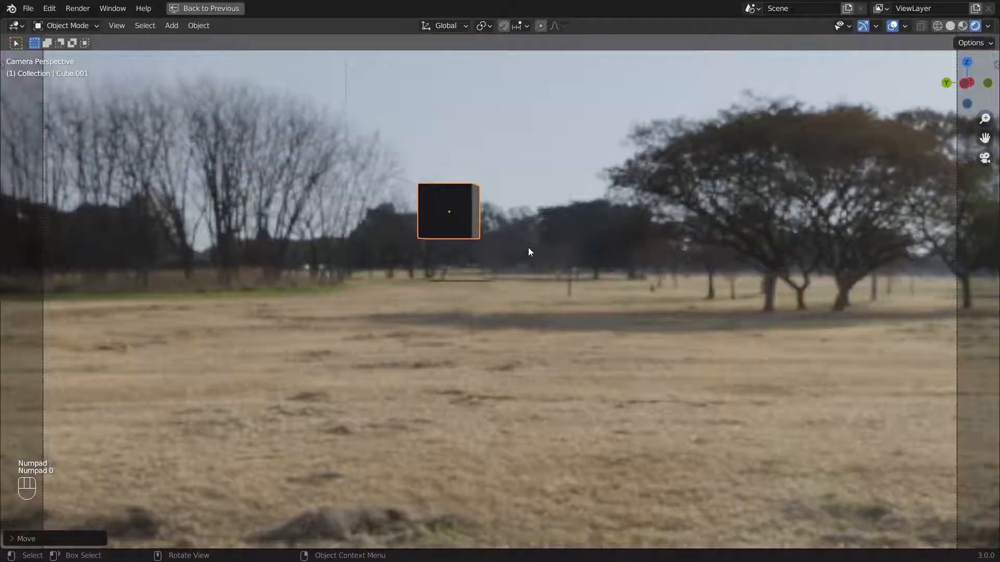
key(g)
key(z)
click(522, 290)
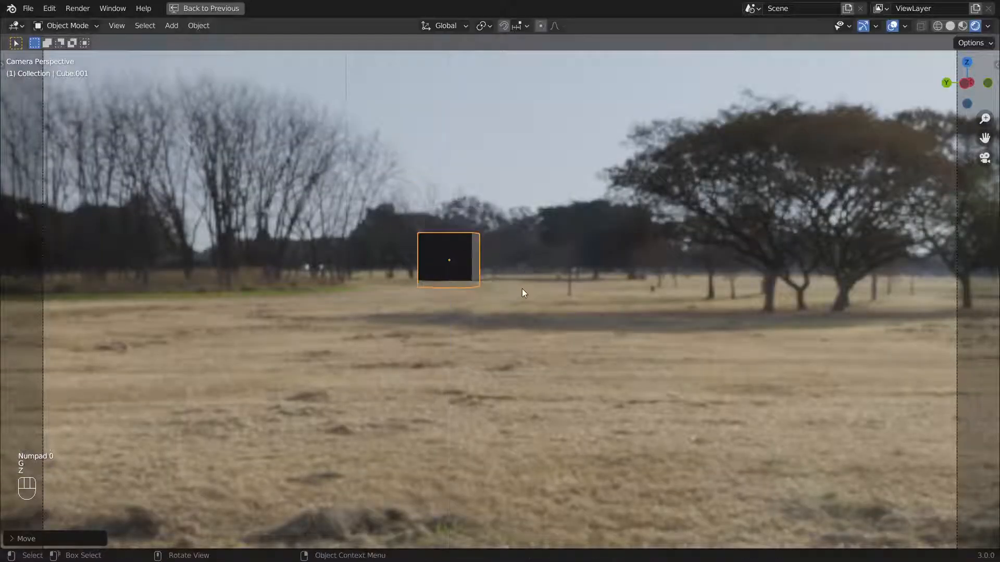
Undo the cube's lowering and slide the floating cube along global X toward the camera
key(ctrl+z)
key(g)
key(y)
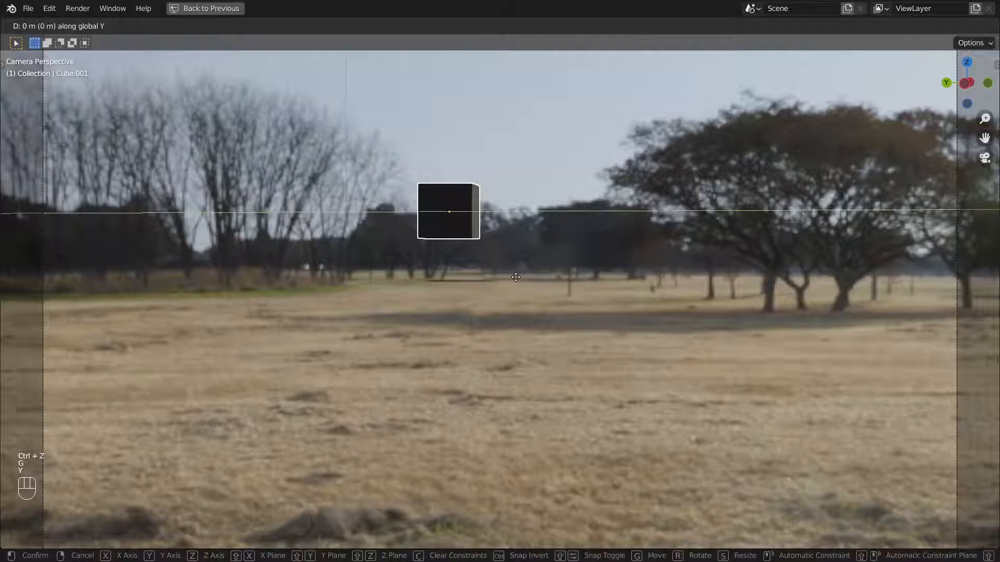
key(x)
key(y)
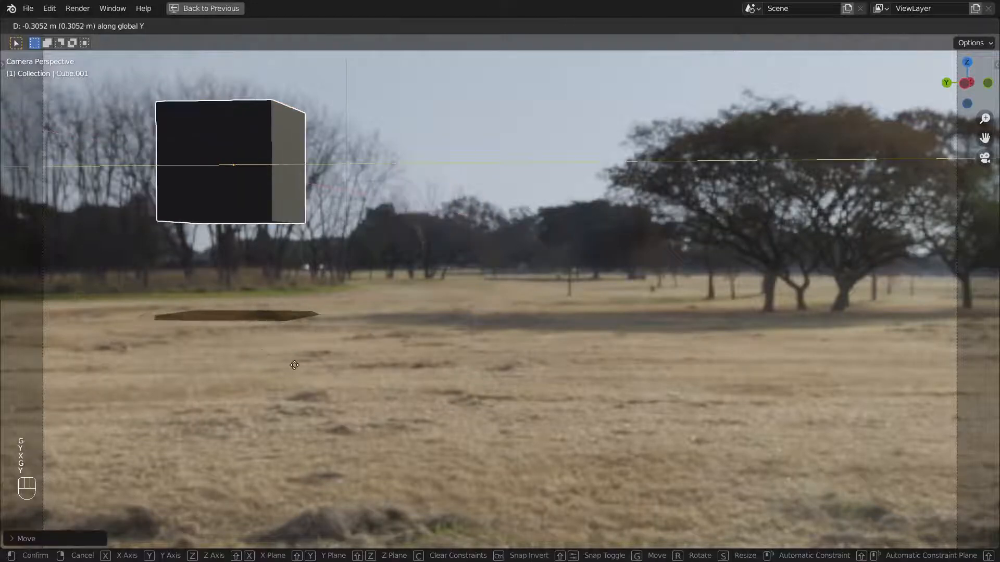
click(531, 297)
Bring the cube closer to the camera along global X and shift it sideways along global Y over the field
key(g)
key(x)
click(317, 409)
key(g)
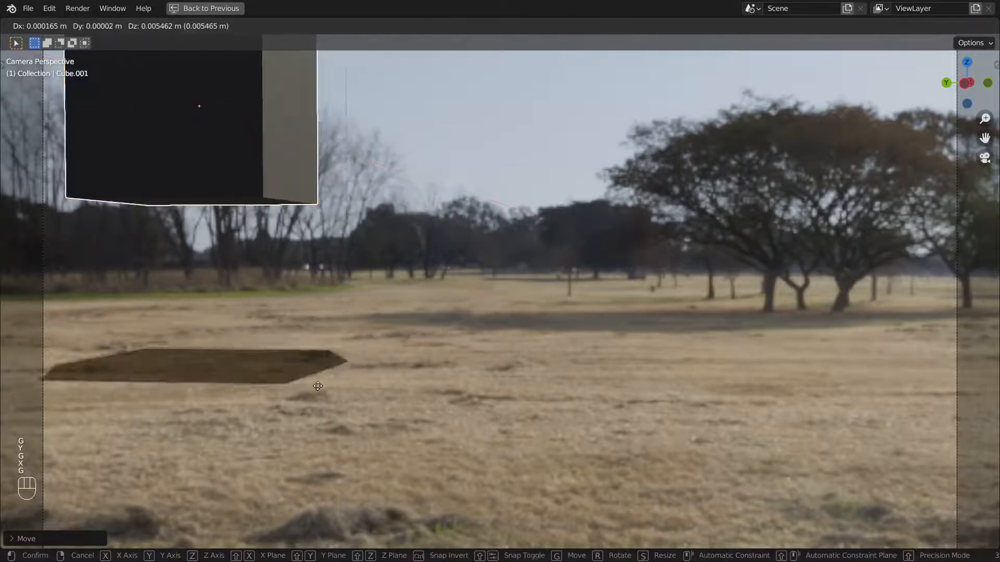
key(y)
click(455, 415)
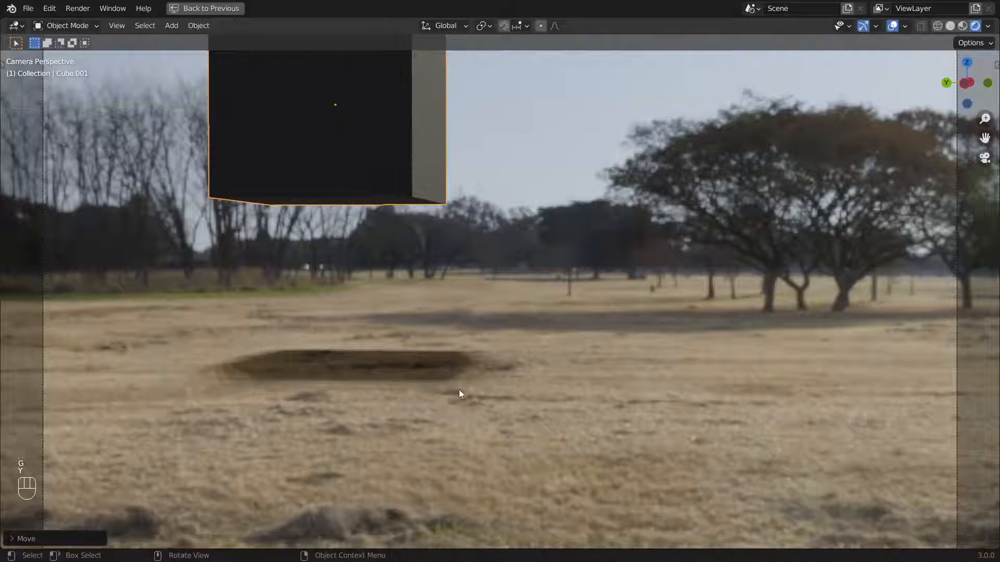
Select the ground plane, restore the full editor layout, and switch the render engine to Cycles
click(556, 409)
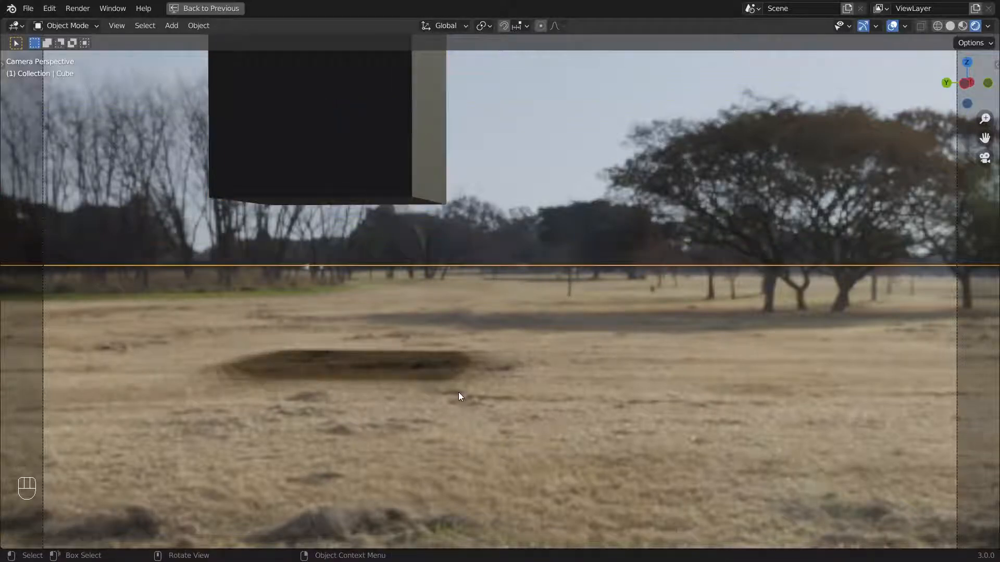
key(ctrl+space)
click(837, 363)
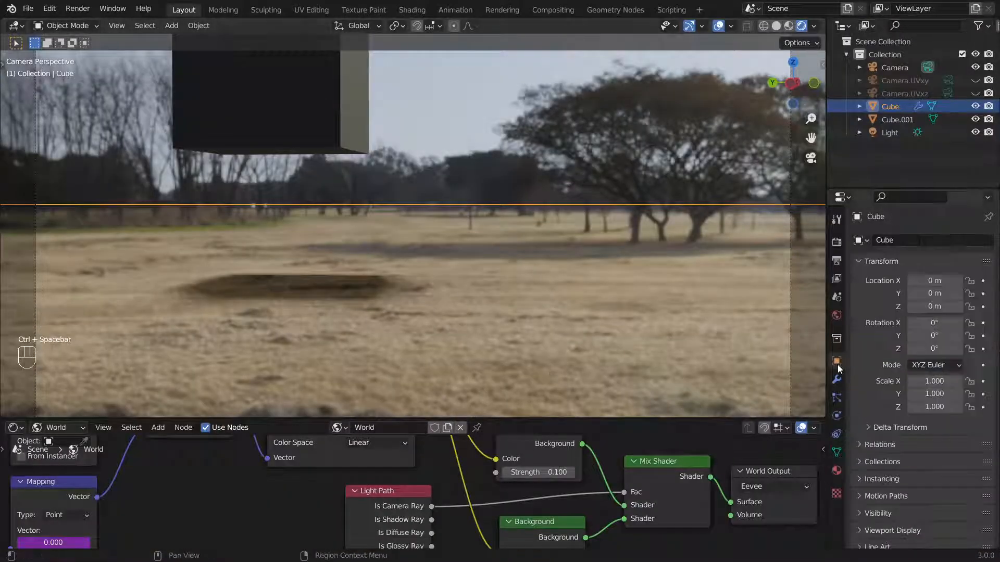
click(886, 261)
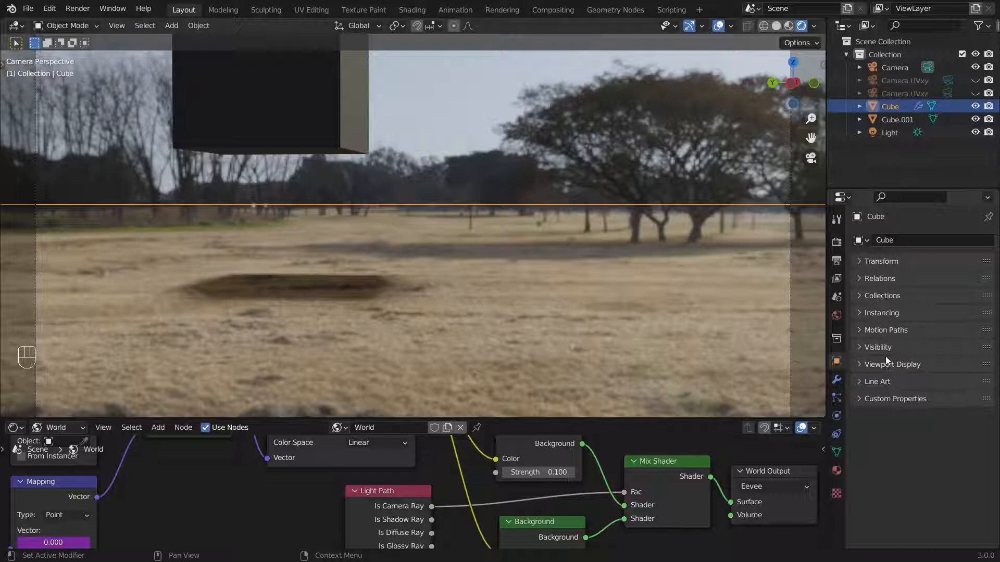
click(837, 242)
click(917, 240)
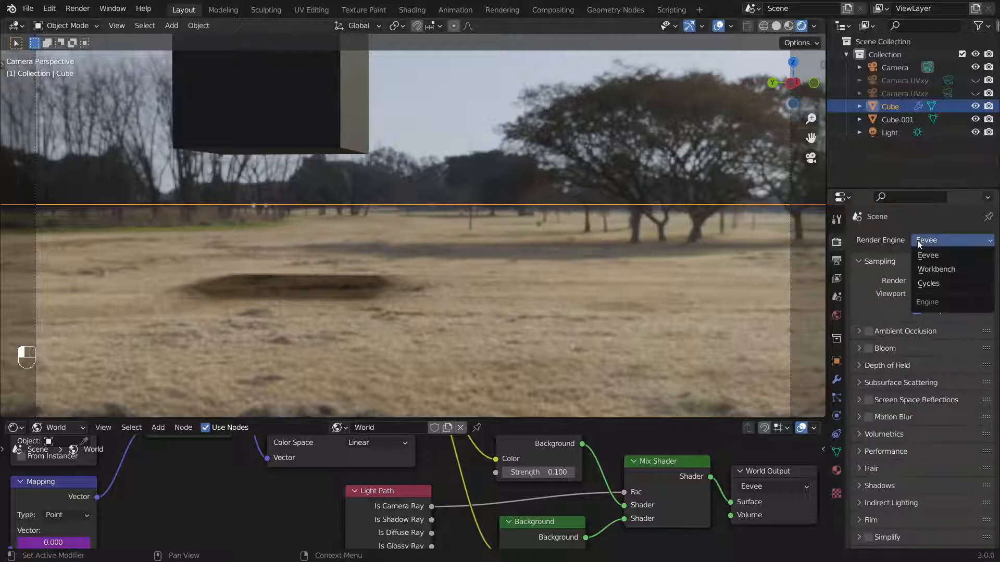
click(928, 283)
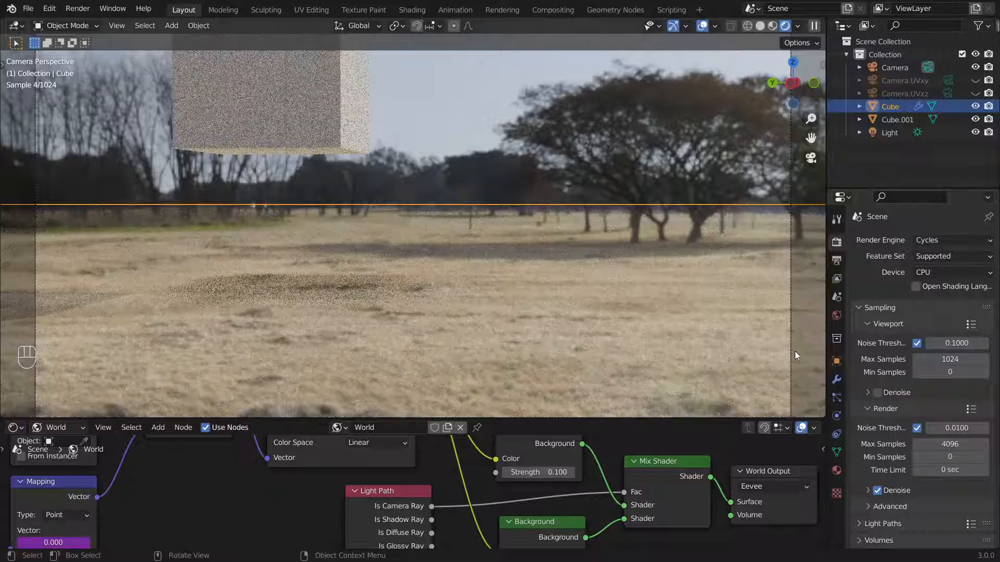
Enable Shadow Catcher in the ground plane's object visibility settings
click(836, 362)
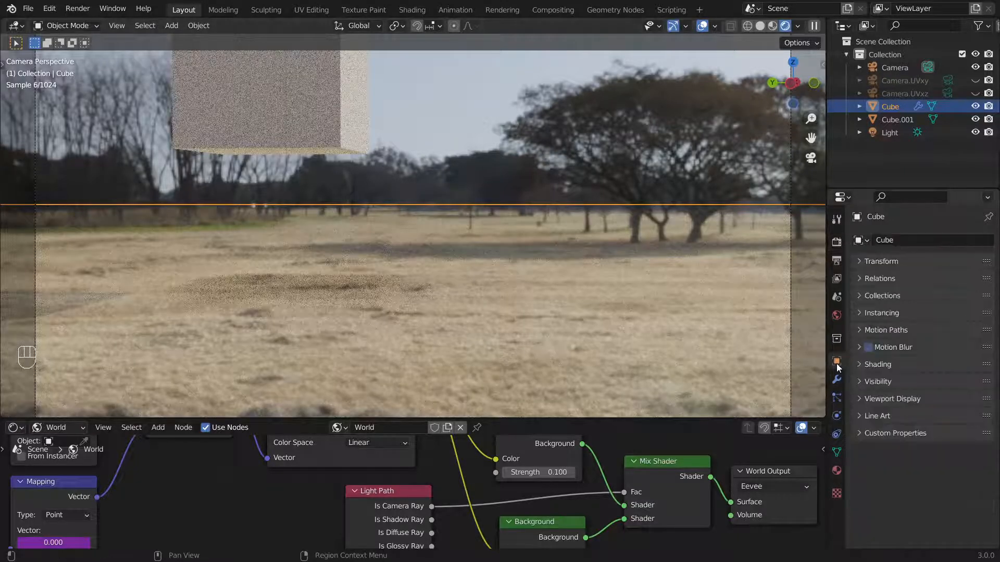
click(876, 382)
scroll(913, 407, down, 4)
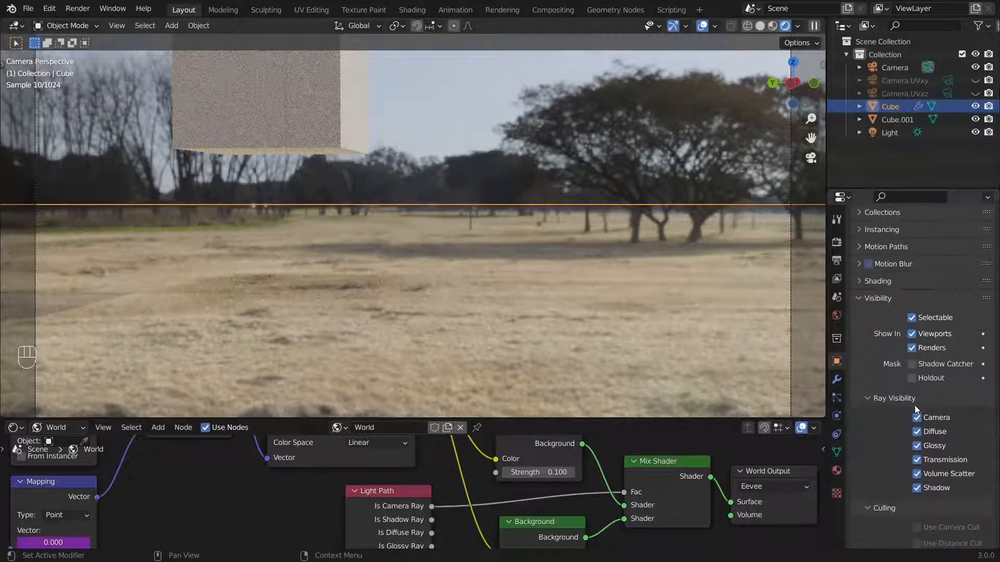
click(911, 364)
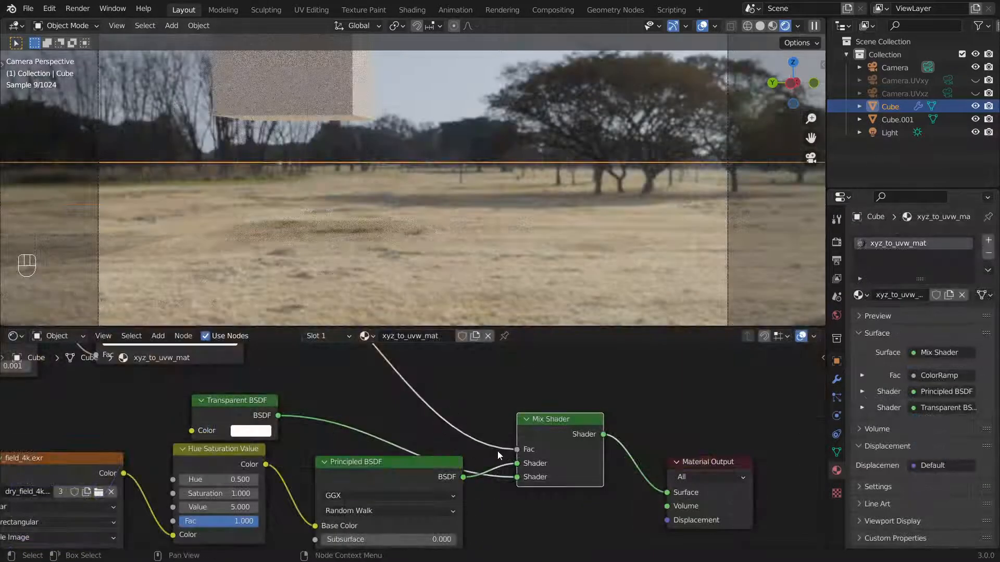
Try moving the ground plane down along global Z in the camera view
ctrl+shift+click(397, 464)
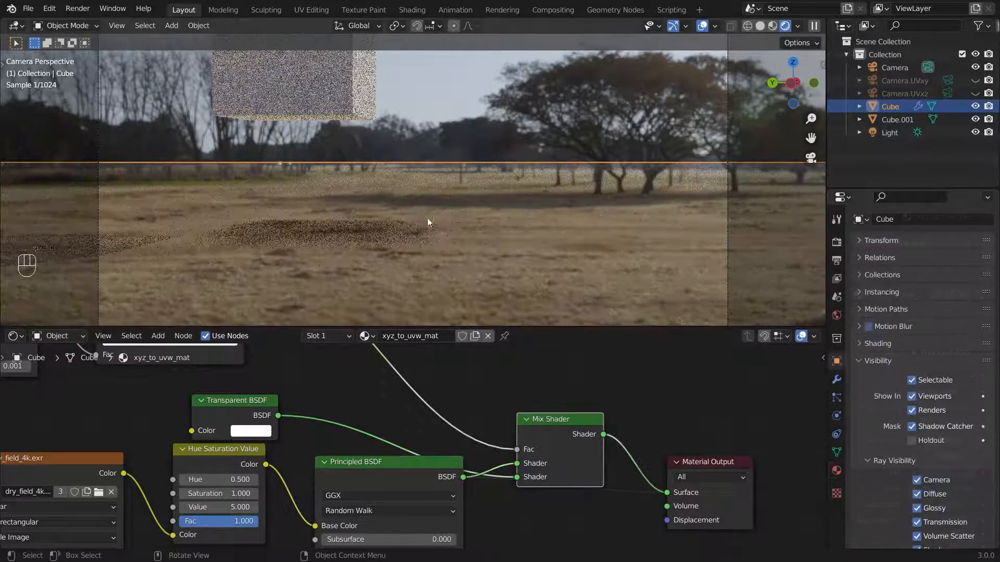
key(KP_0)
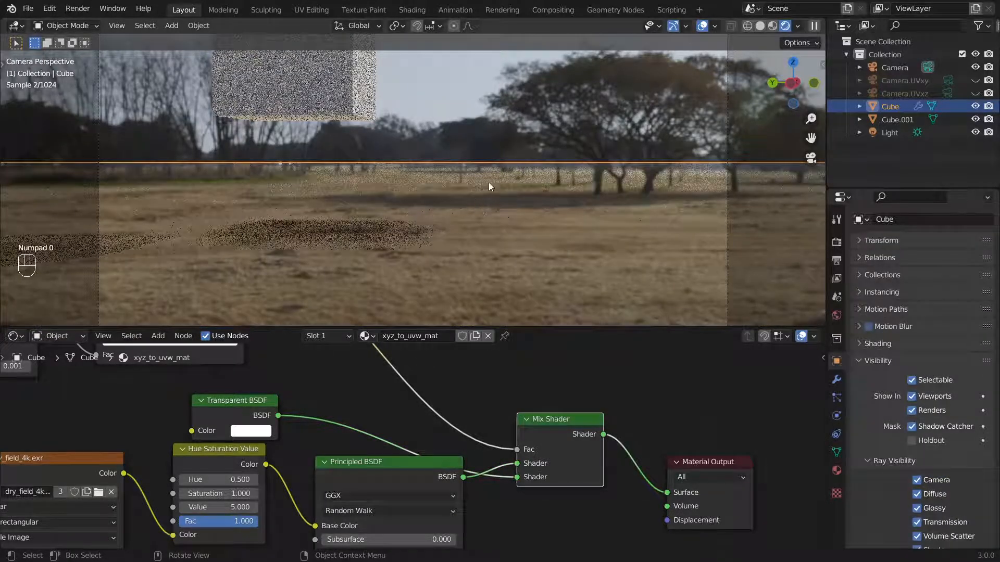
key(g)
key(z)
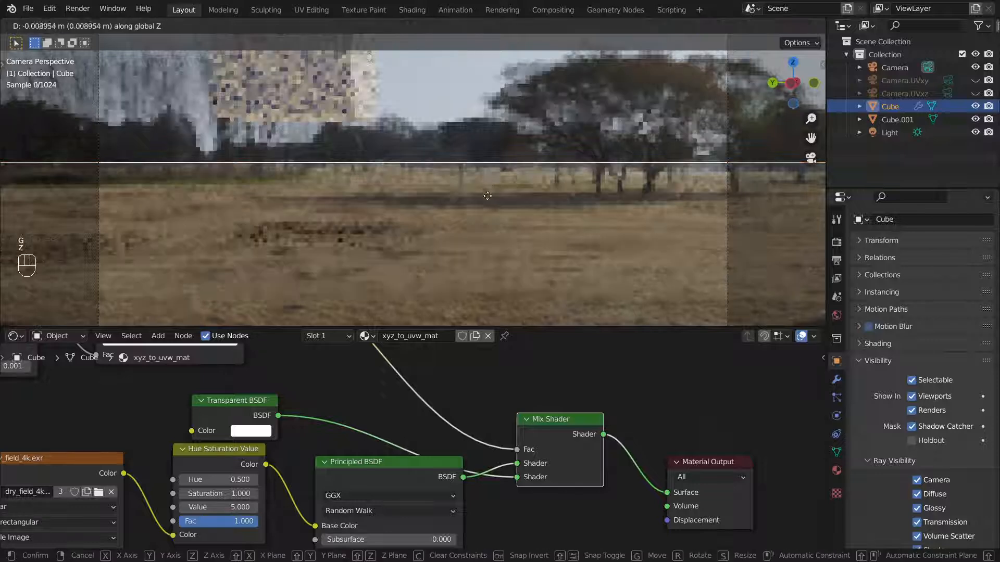
click(480, 255)
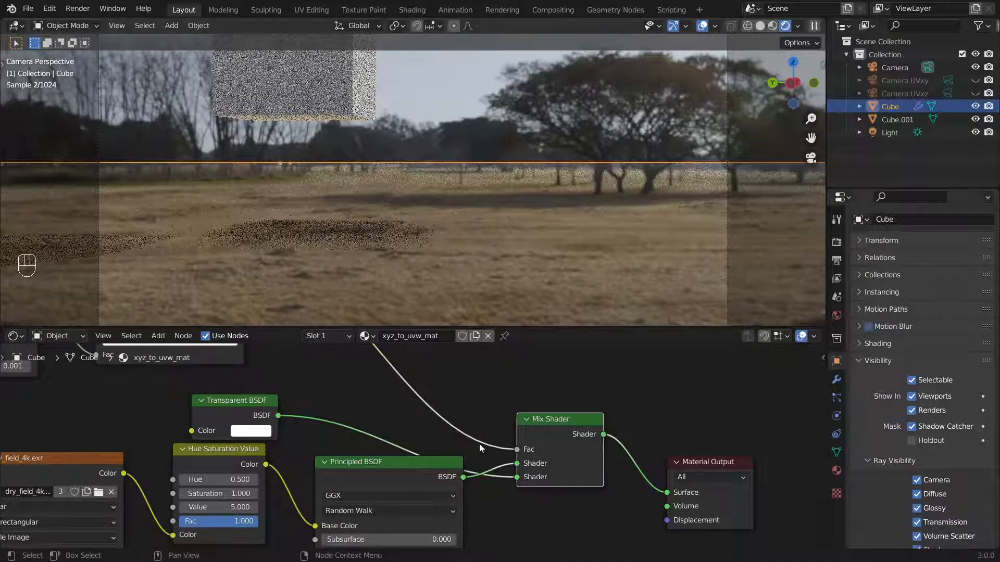
Disconnect the Hue Saturation Value node from the Principled BSDF's Base Color and inspect the cube on the ground up close
drag(315, 526, 493, 258)
middle_drag(492, 257, 567, 285)
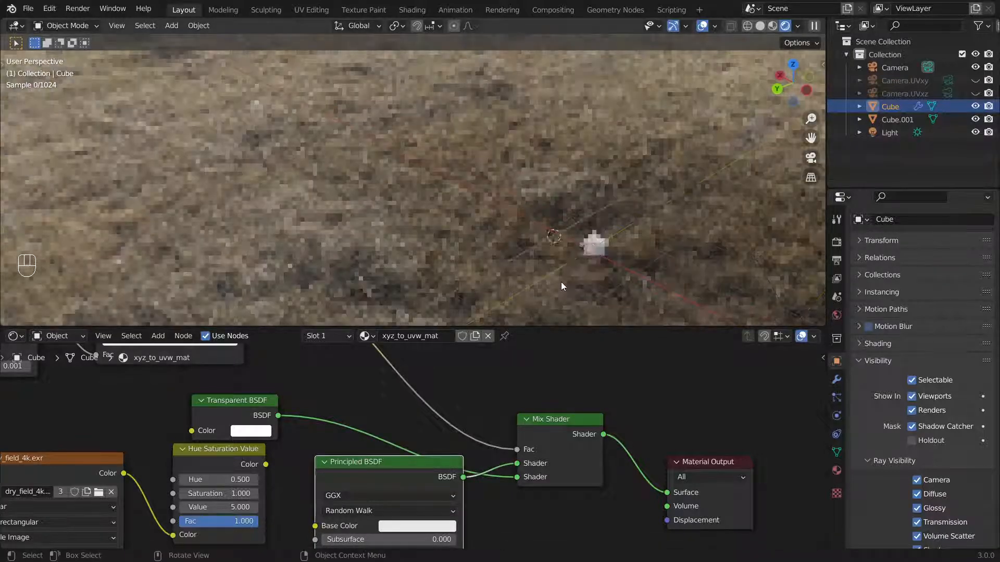
scroll(559, 280, down, 3)
scroll(559, 279, up, 6)
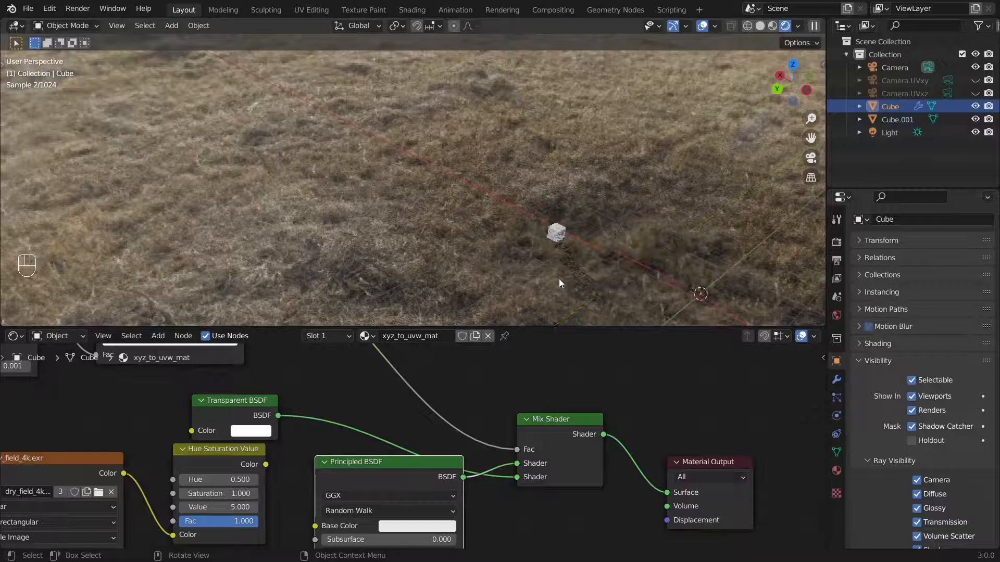
scroll(558, 280, up, 3)
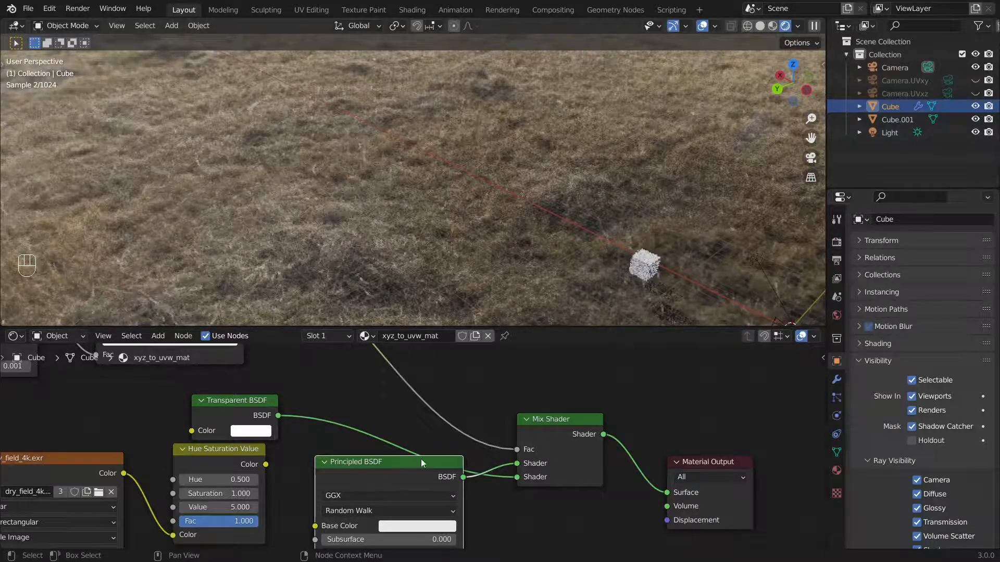
Connect the Principled BSDF directly to the Material Output and check the ground from the camera view
ctrl+shift+click(396, 469)
middle_drag(544, 273, 493, 245)
key(a)
key(a)
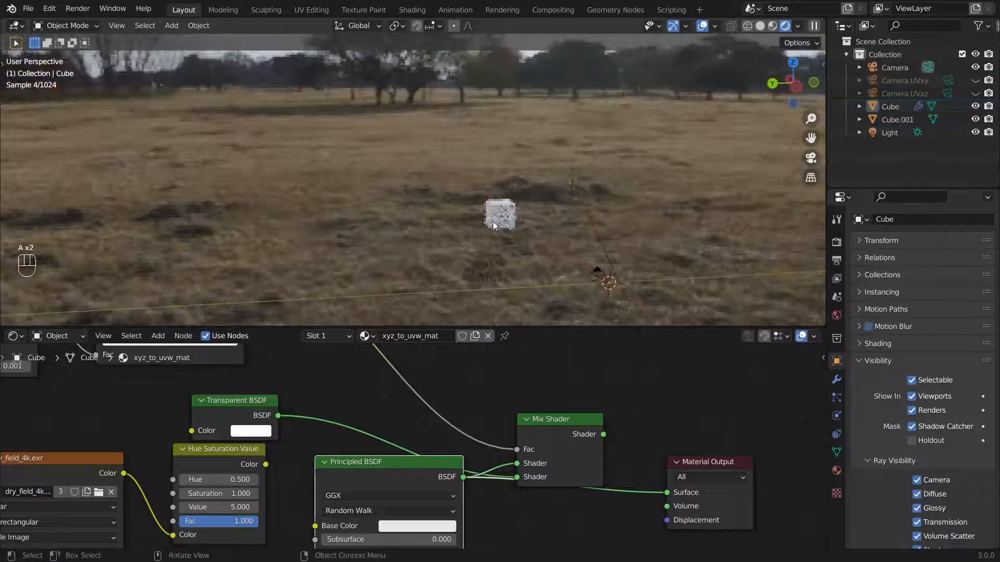
key(KP_0)
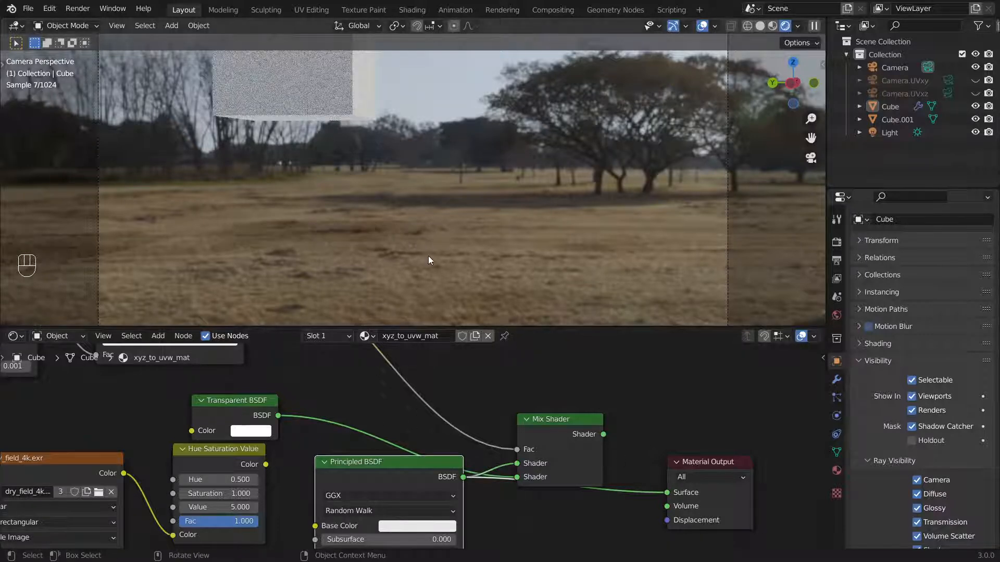
Switch the render engine back to Eevee and select the ground plane
click(442, 239)
key(a)
key(a)
click(838, 243)
click(934, 219)
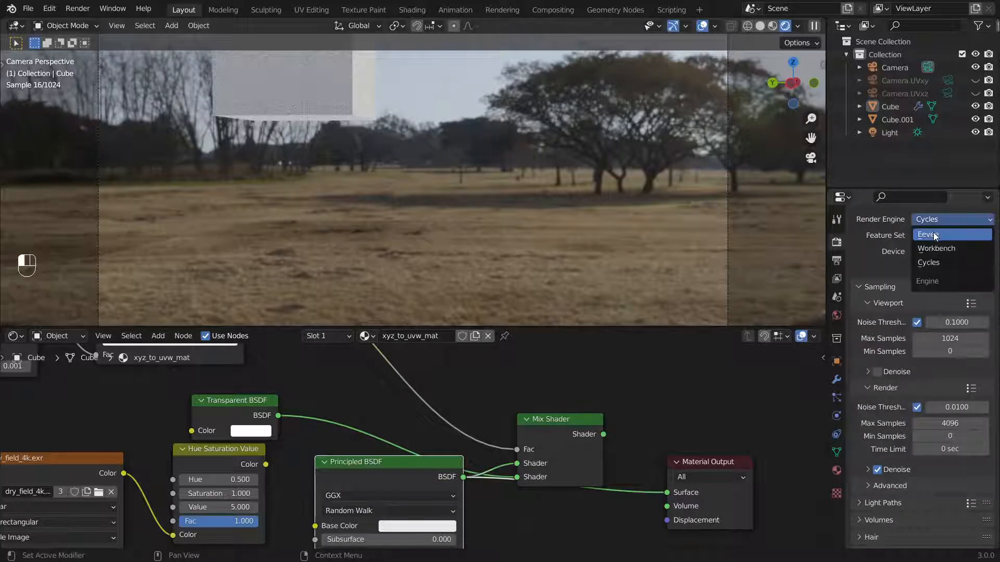
click(933, 235)
click(482, 260)
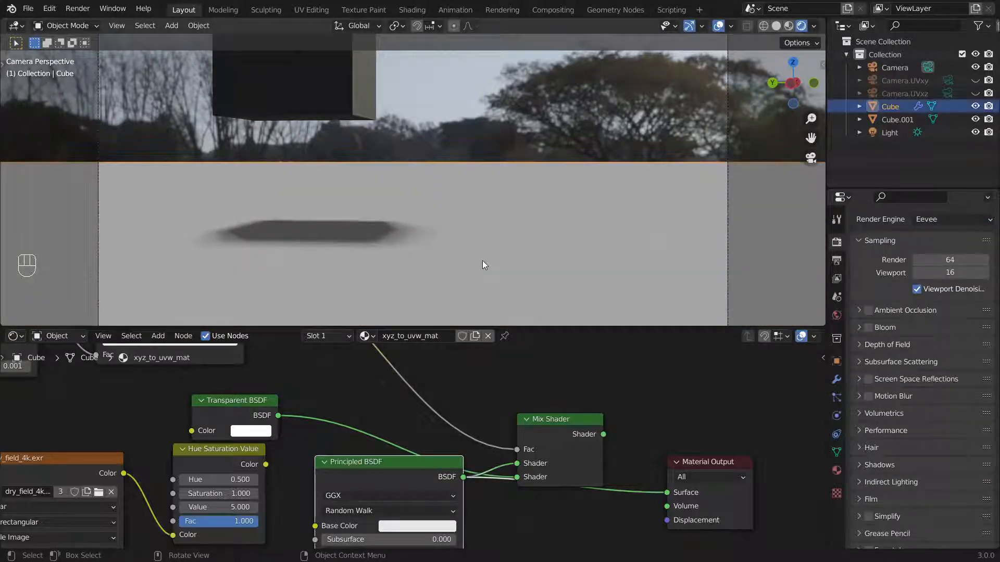
Reconnect the Mix Shader to the Material Output and link the Hue Saturation Value color only to the Principled BSDF's Base Color
ctrl+shift+click(553, 423)
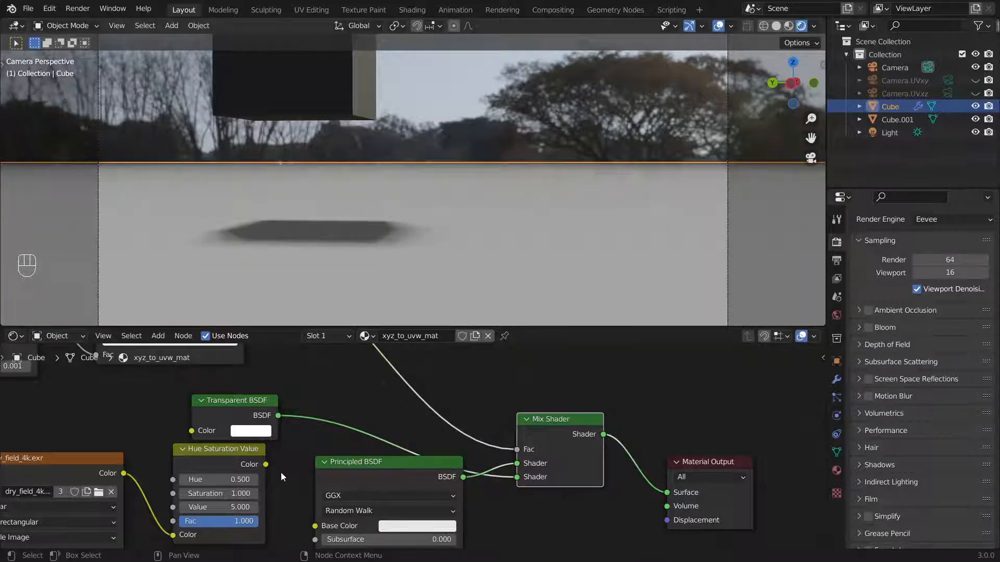
drag(266, 464, 315, 534)
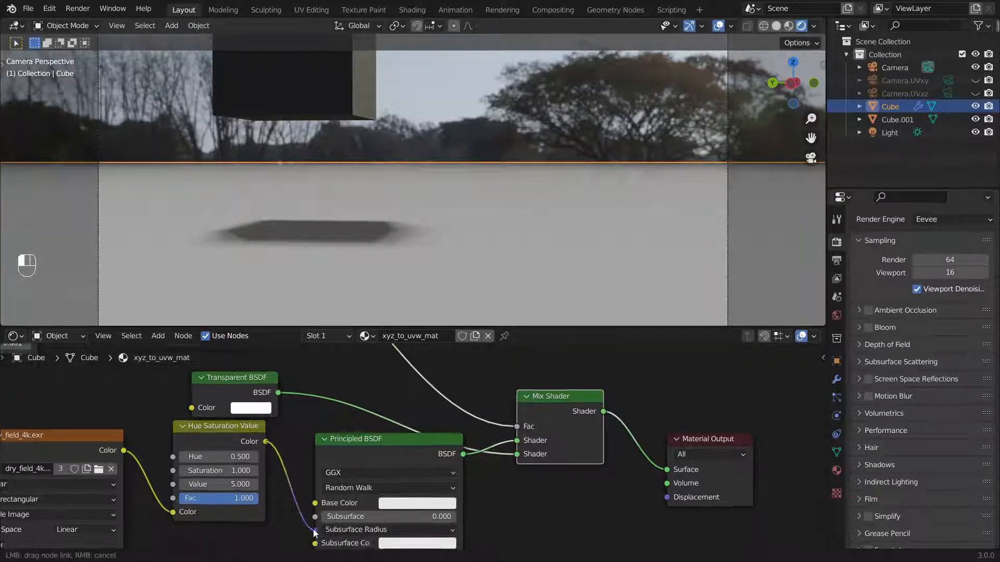
drag(266, 439, 315, 494)
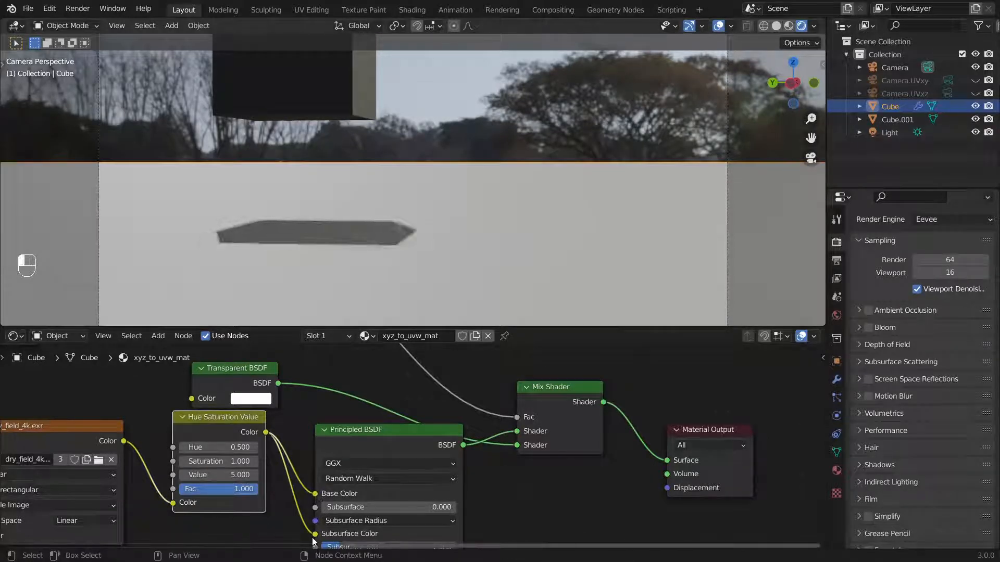
drag(315, 534, 273, 542)
middle_drag(352, 391, 354, 424)
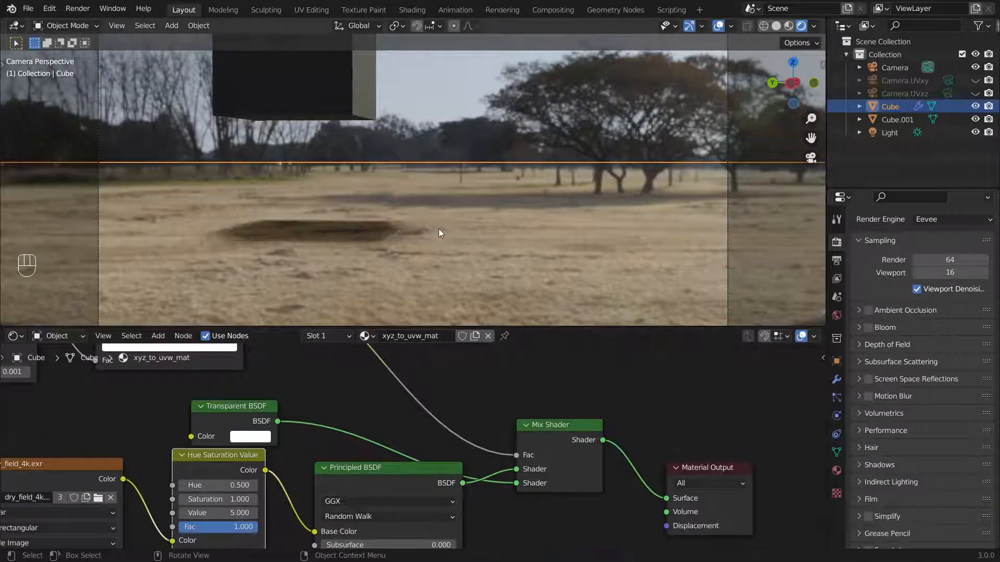
Check the ground from another angle, return to the camera view, and lower the cube along global Z toward the grass
key(a)
key(a)
click(465, 236)
mouse_move(464, 237)
middle_down()
mouse_move(430, 223)
mouse_move(461, 251)
middle_up()
shift+middle_drag(516, 283, 451, 189)
key(KP_0)
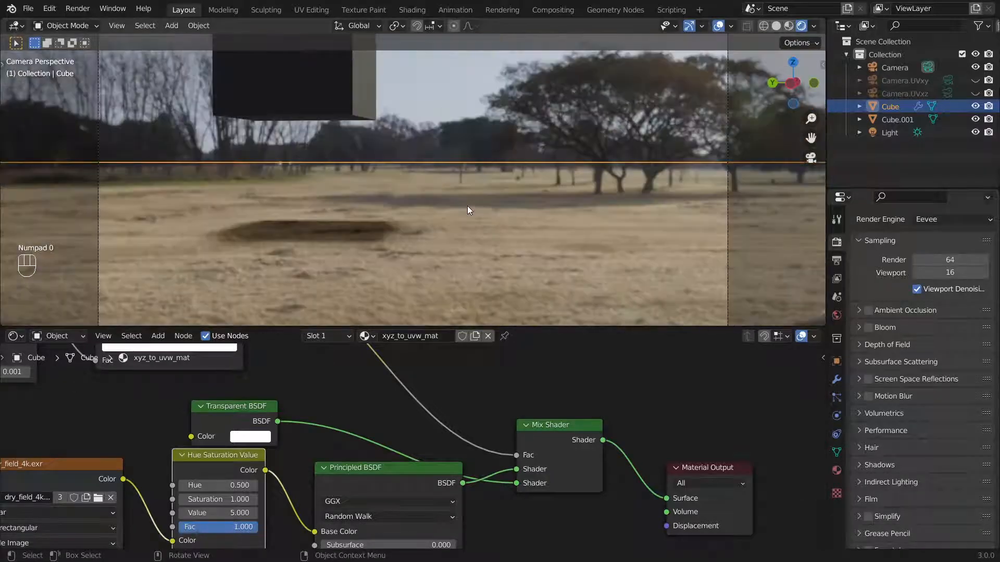
click(365, 80)
key(g)
key(z)
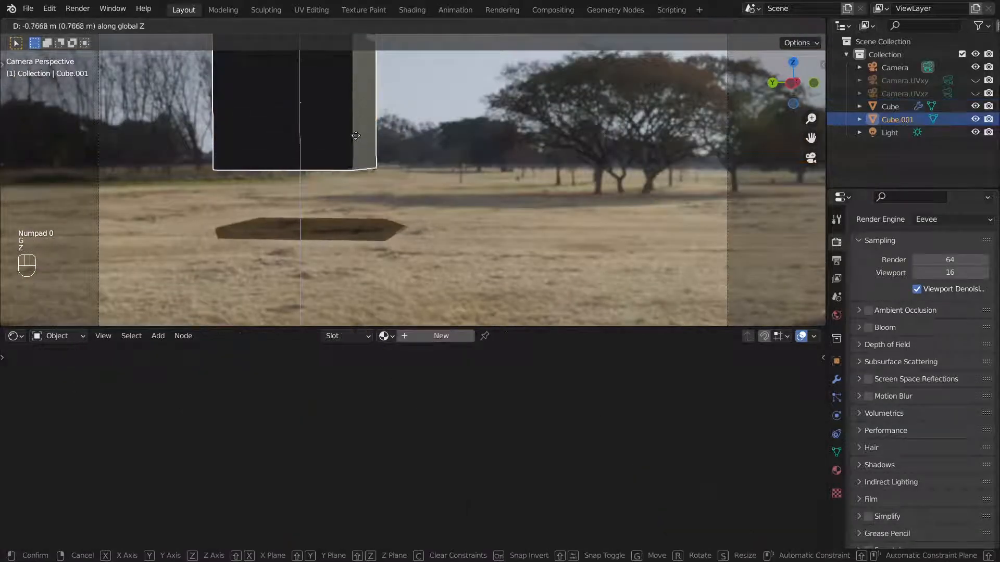
click(355, 143)
Move the cube along global Y toward the middle of the camera frame and deselect everything
key(g)
key(y)
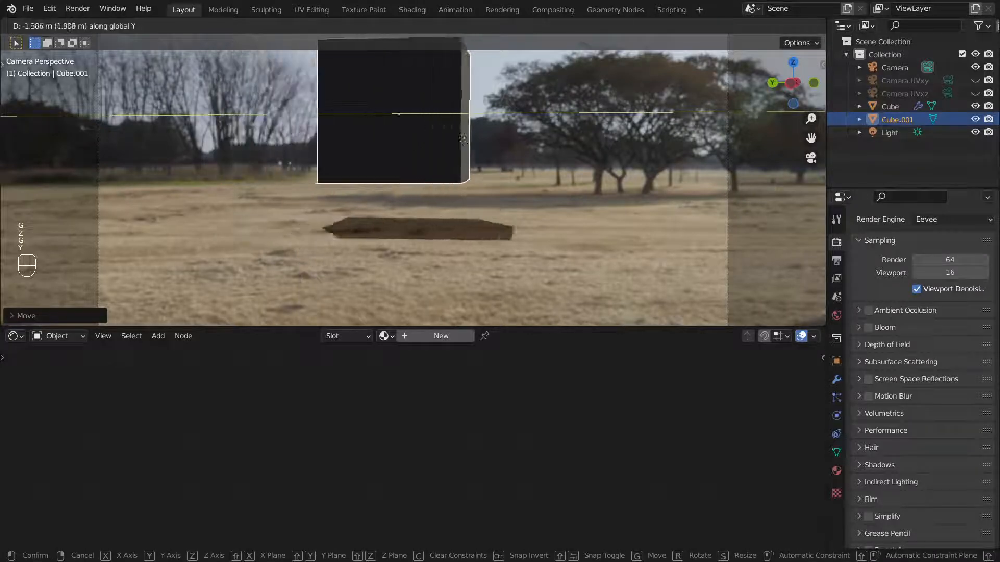
click(496, 145)
click(459, 229)
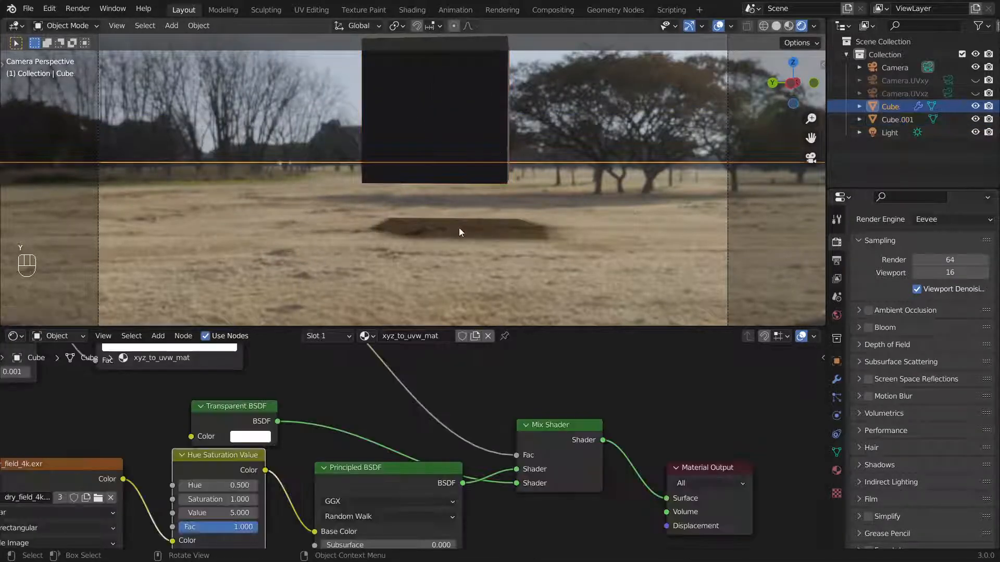
key(a)
key(a)
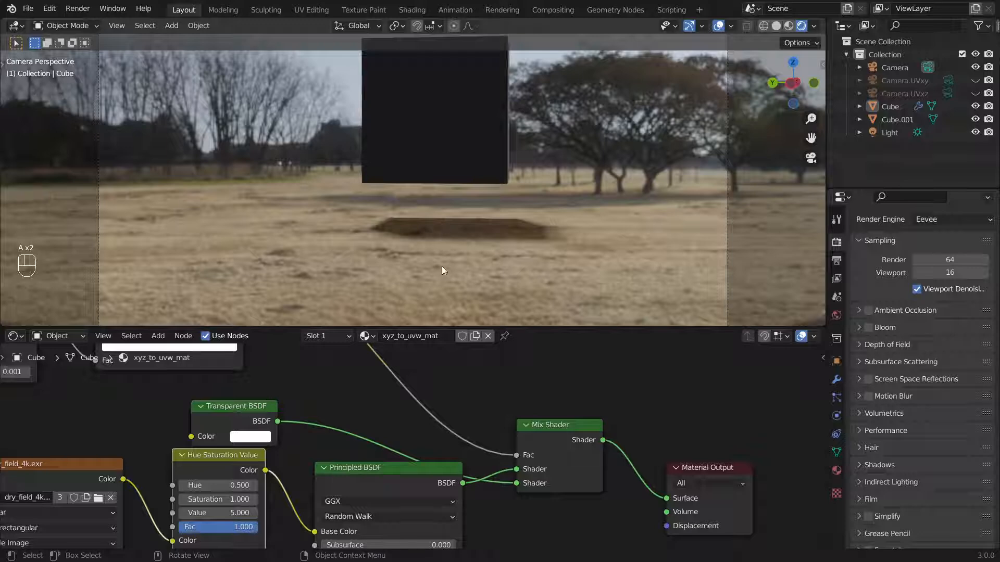